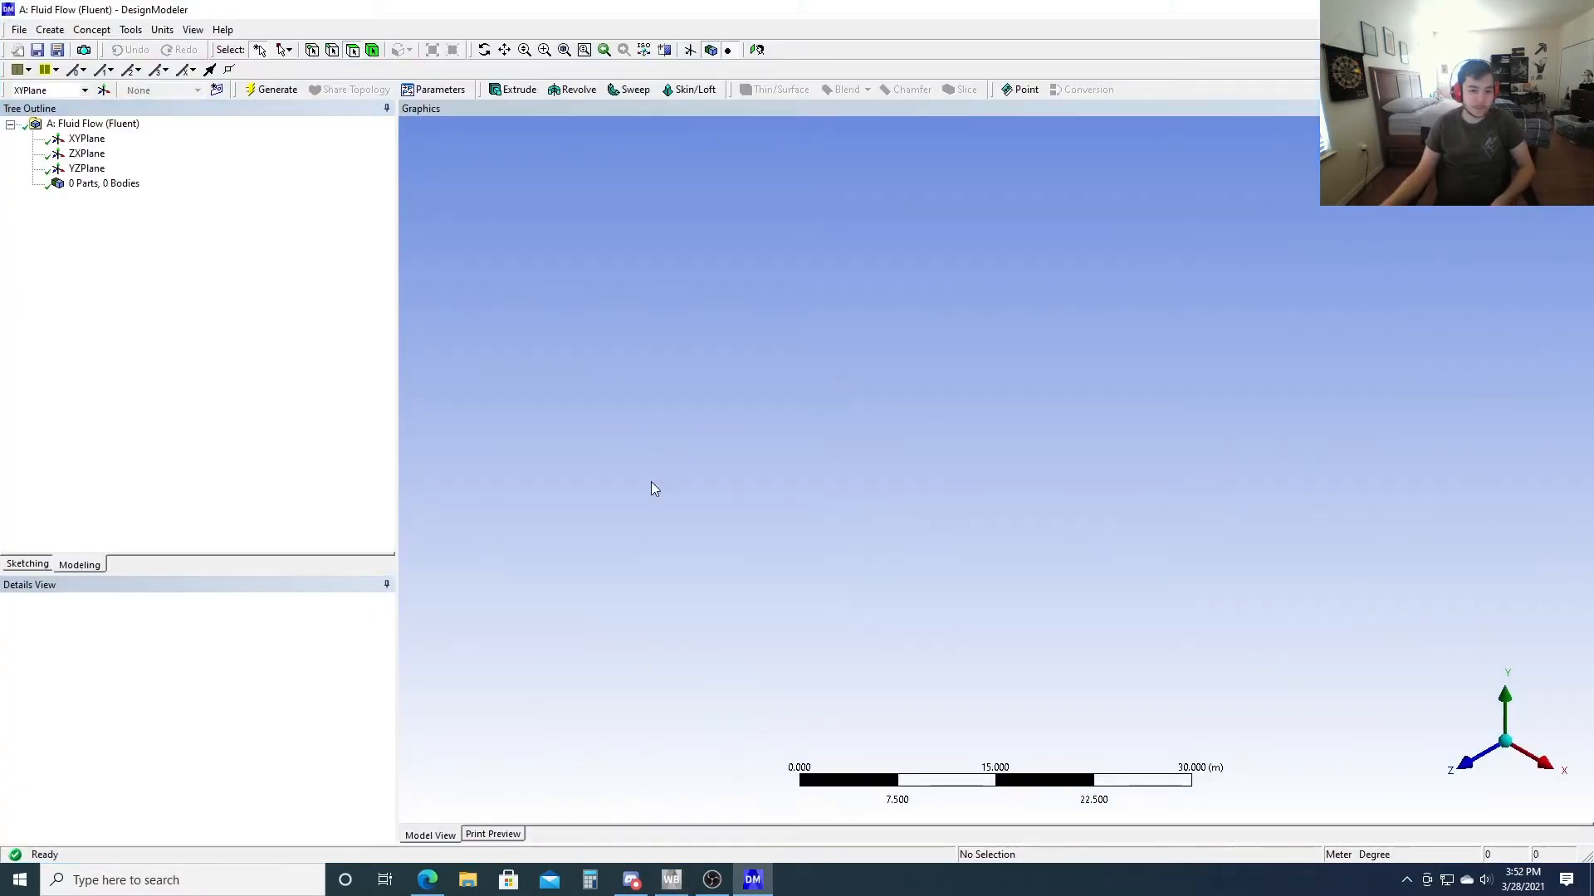
Face the XY plane and sketch a circle about 3 m in diameter centred on the origin
click(1469, 768)
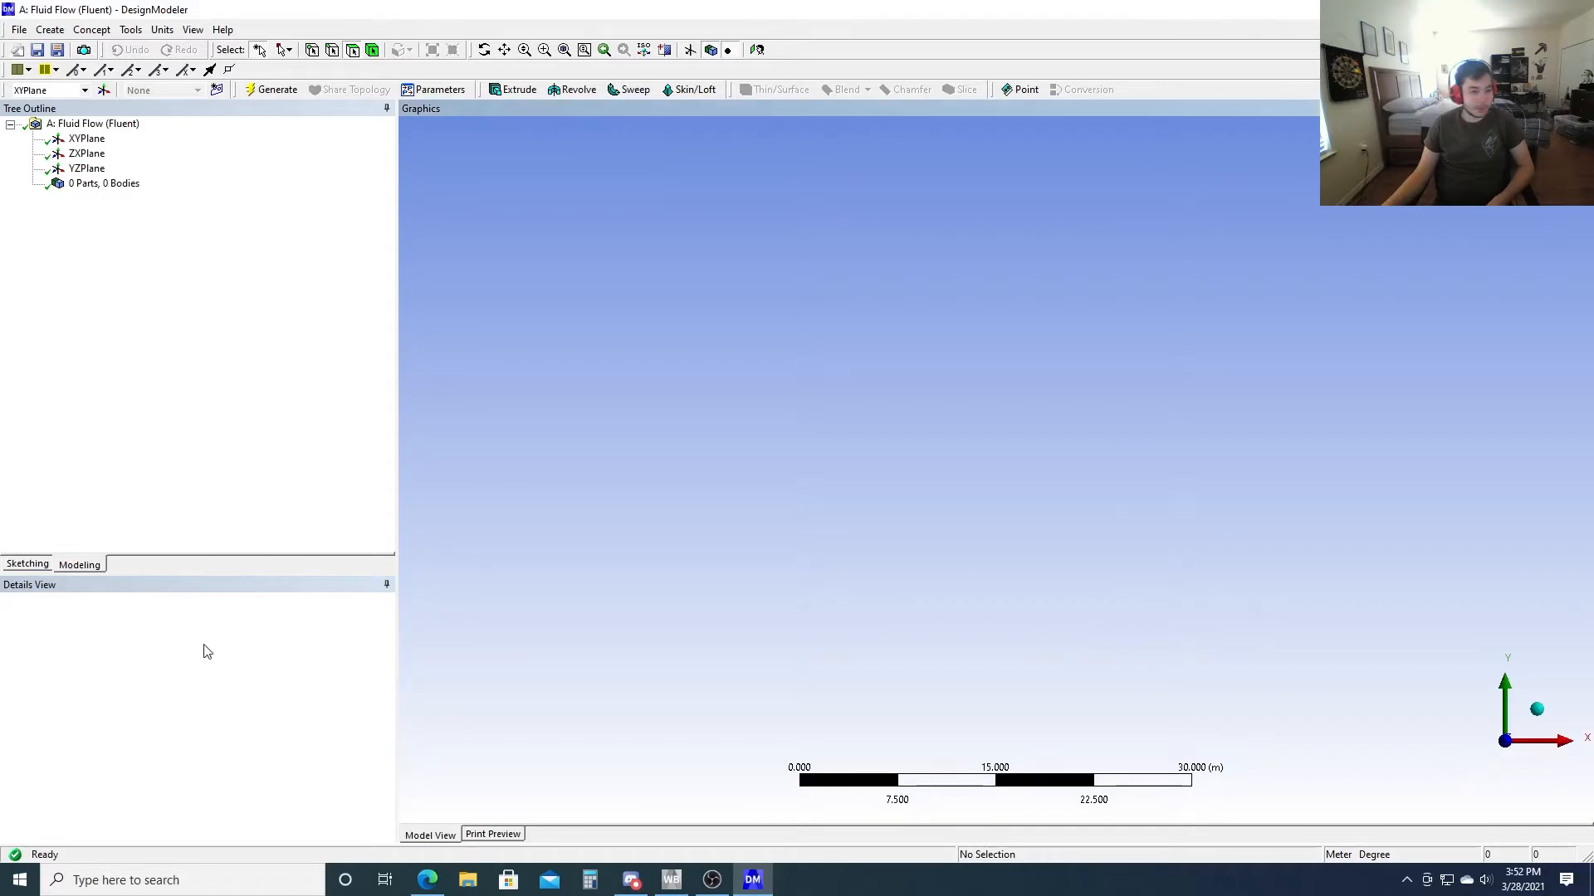
click(27, 565)
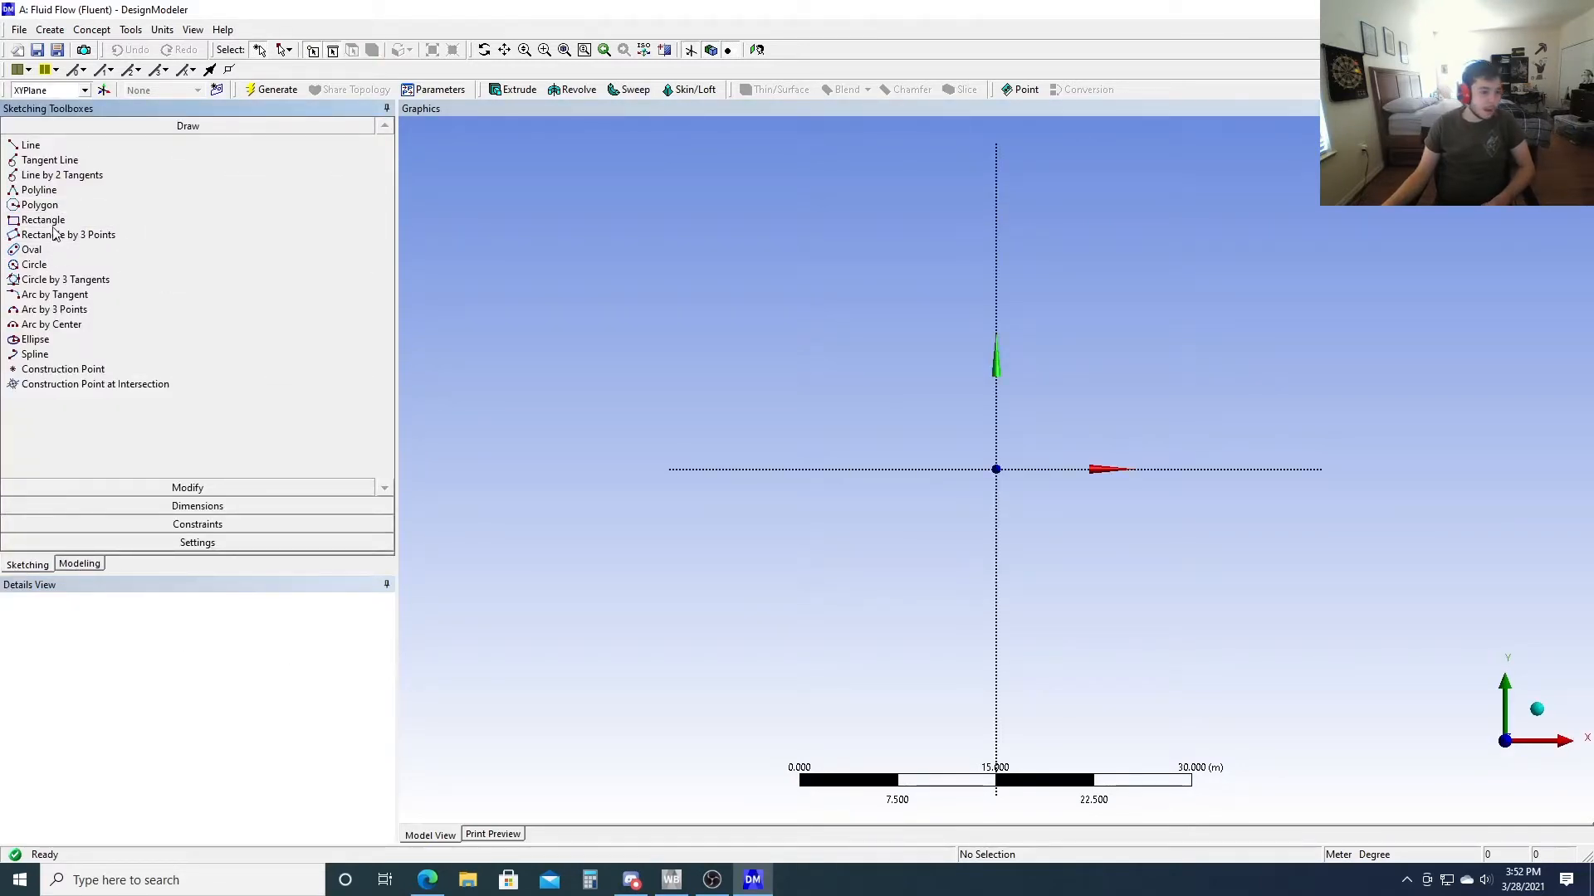
click(34, 266)
click(996, 468)
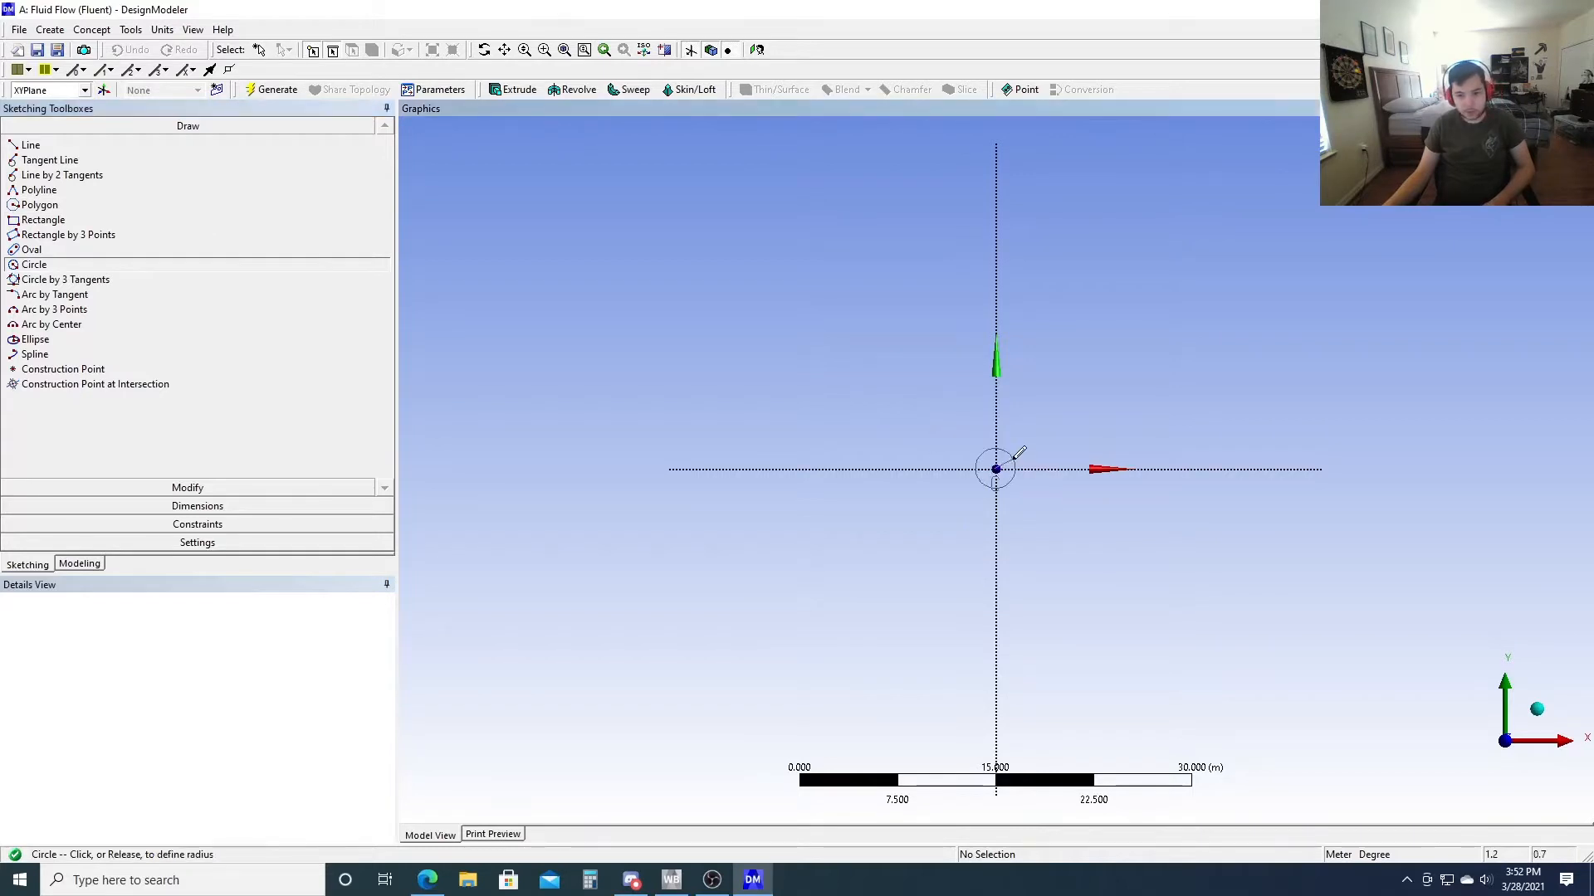
click(1010, 455)
Sketch a rectangle about 44 m wide and 40 m high around the circle
click(43, 220)
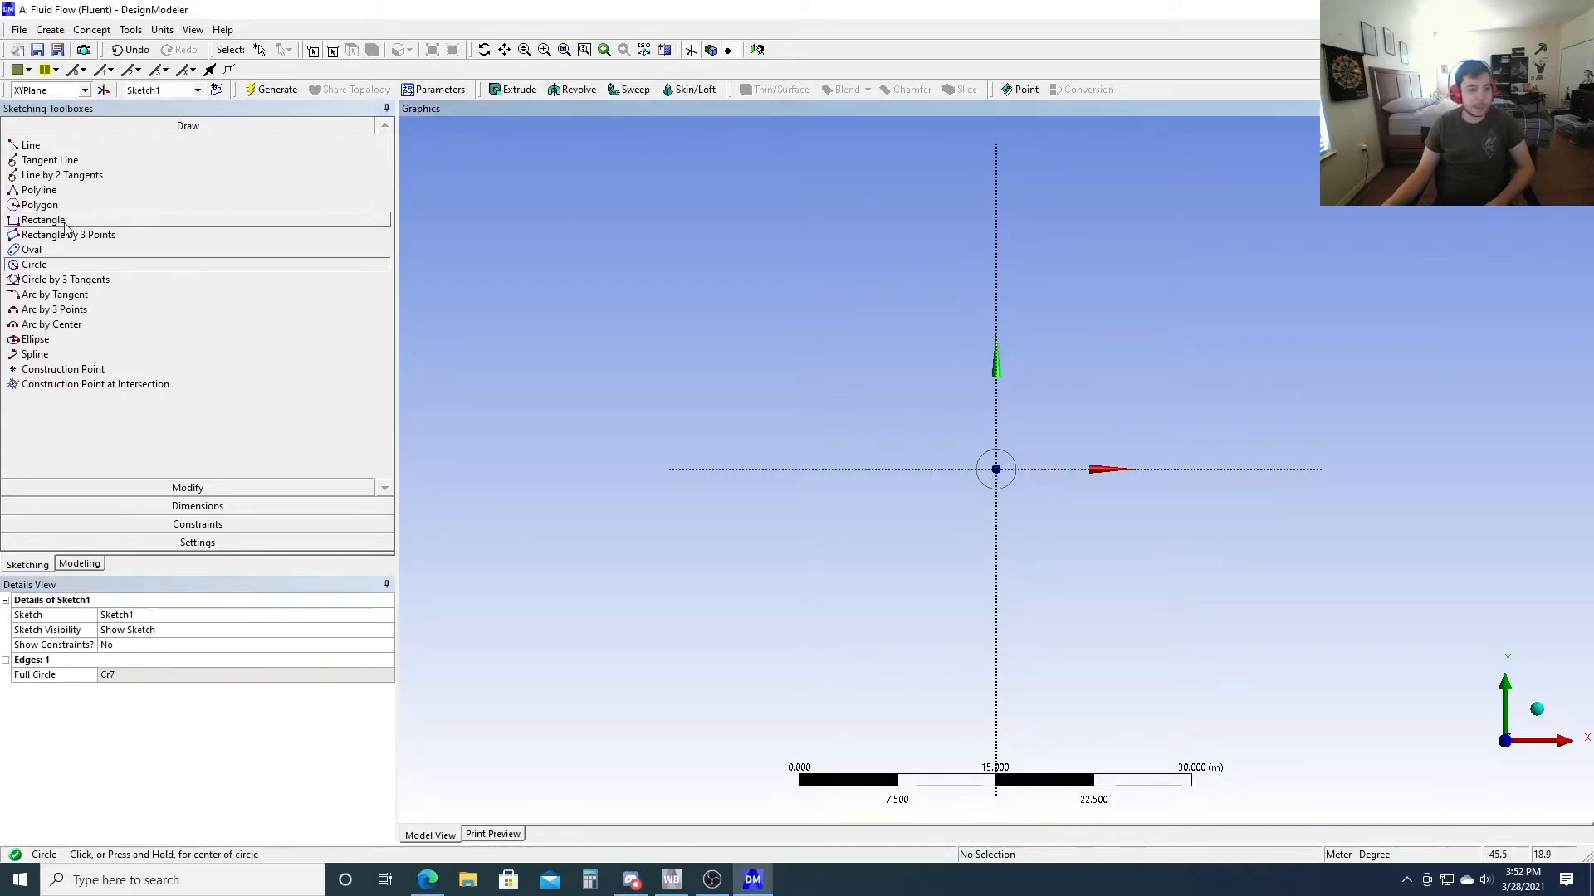
click(719, 204)
click(1292, 728)
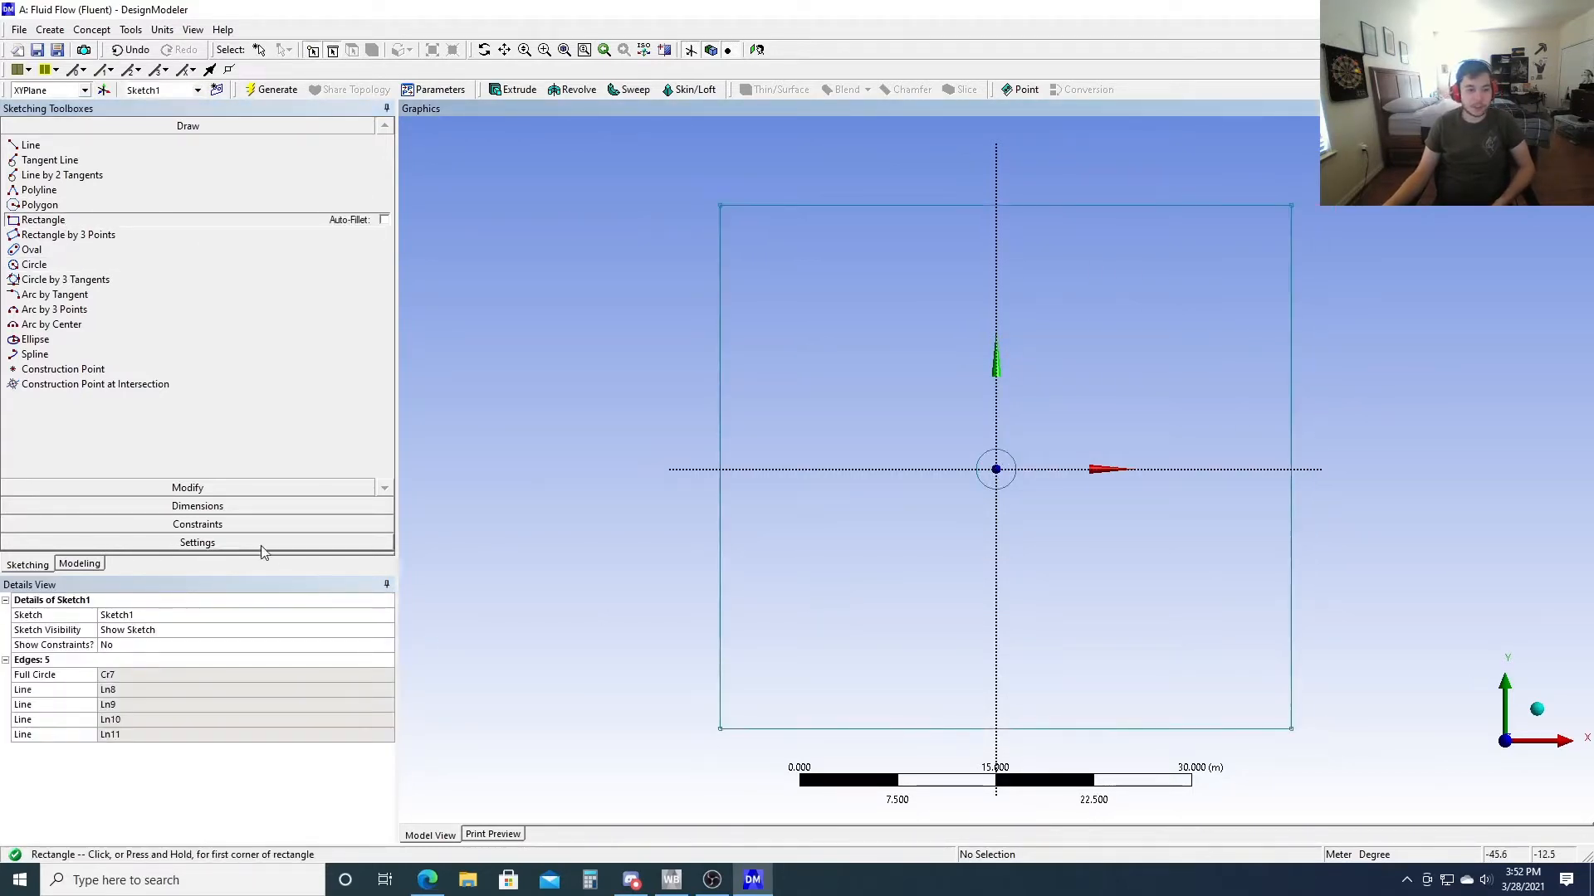
Add general dimensions for the rectangle's width and height and for the circle's diameter
click(208, 507)
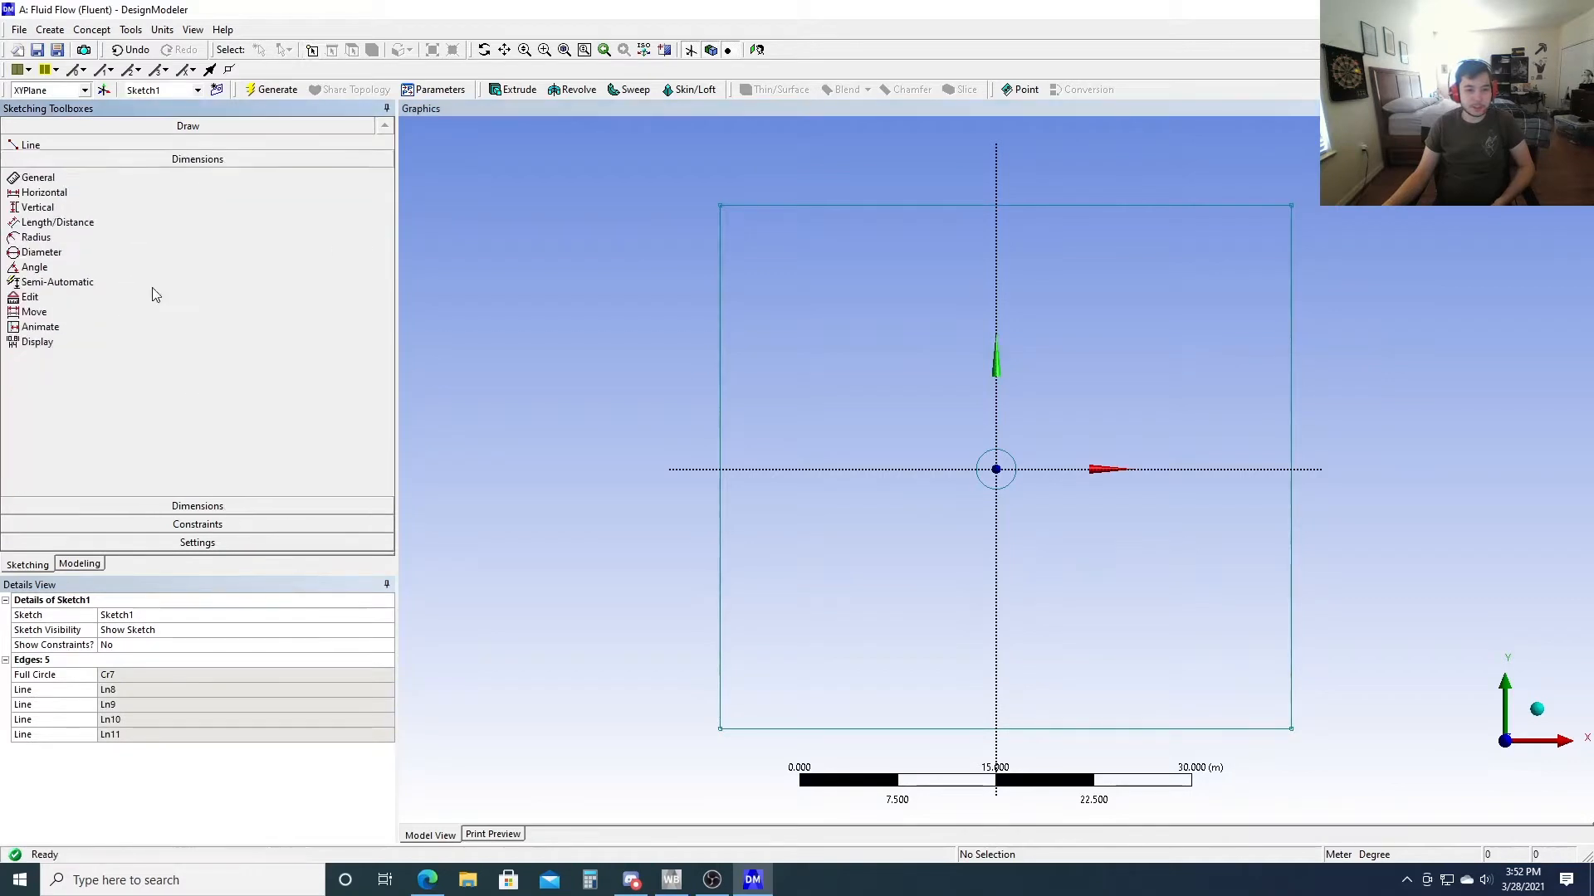
click(895, 206)
click(878, 182)
click(719, 337)
click(651, 344)
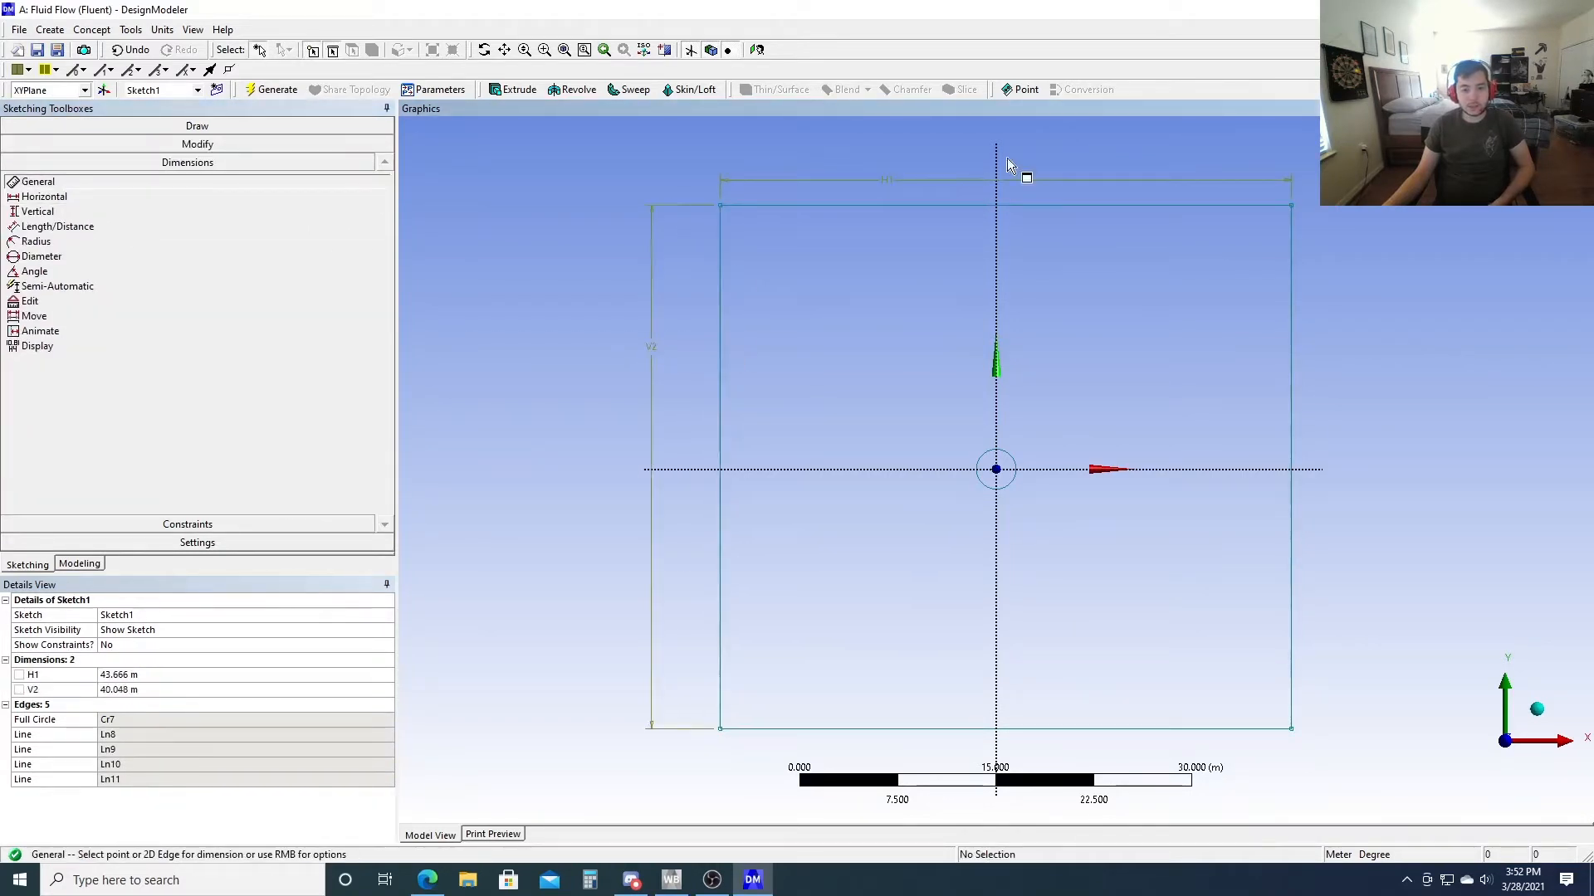
click(1016, 466)
click(1045, 407)
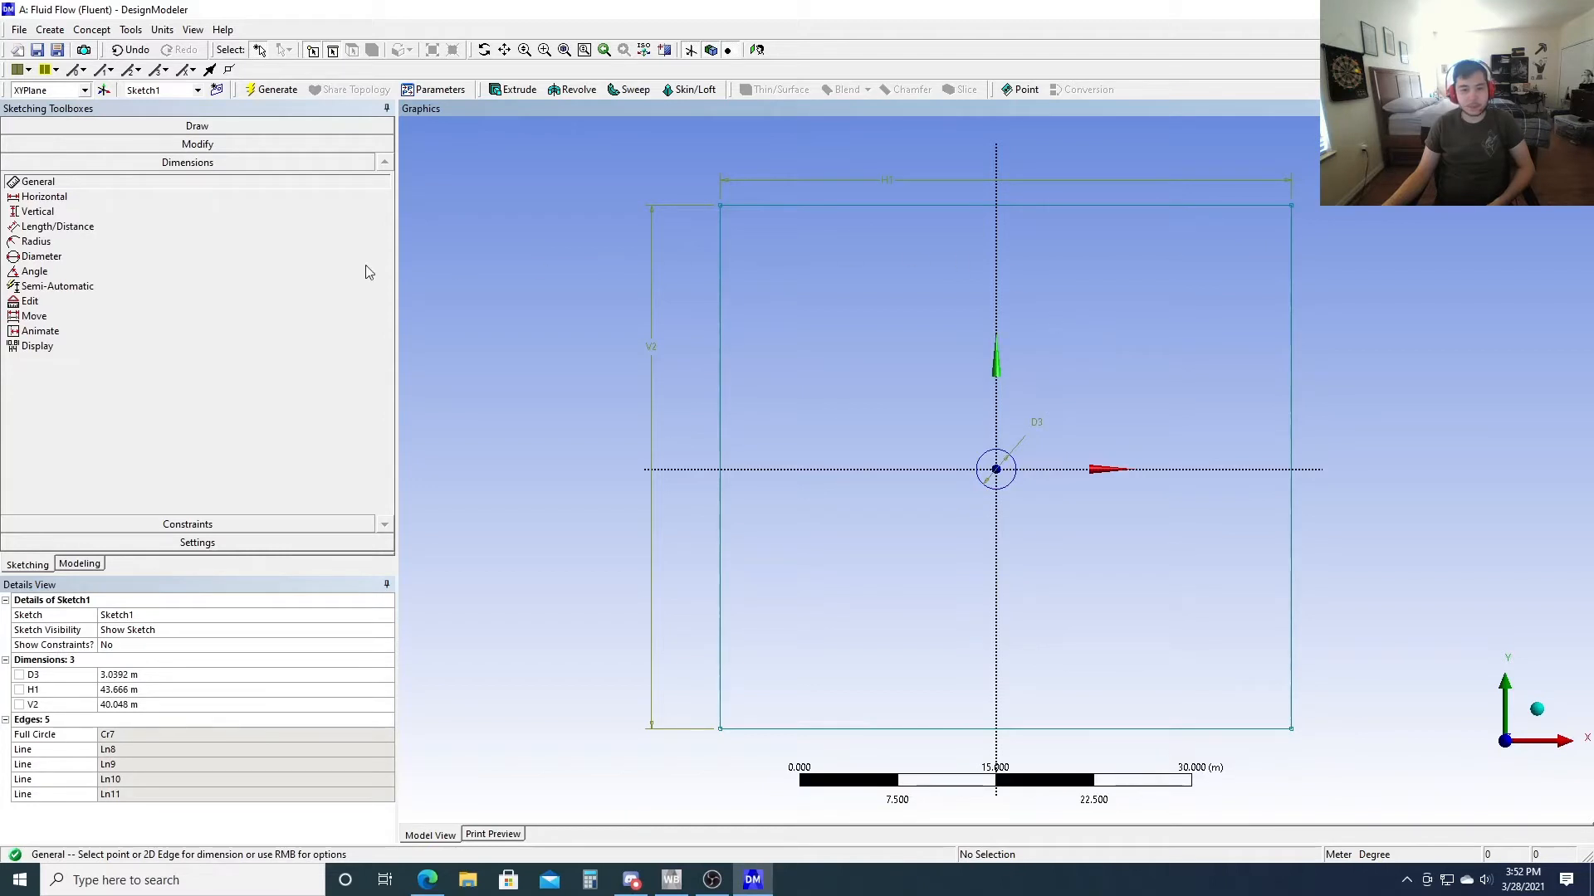
Dimension the horizontal distance from the rectangle's left edge to the Y axis and the vertical distance from its top edge to the X axis
click(46, 197)
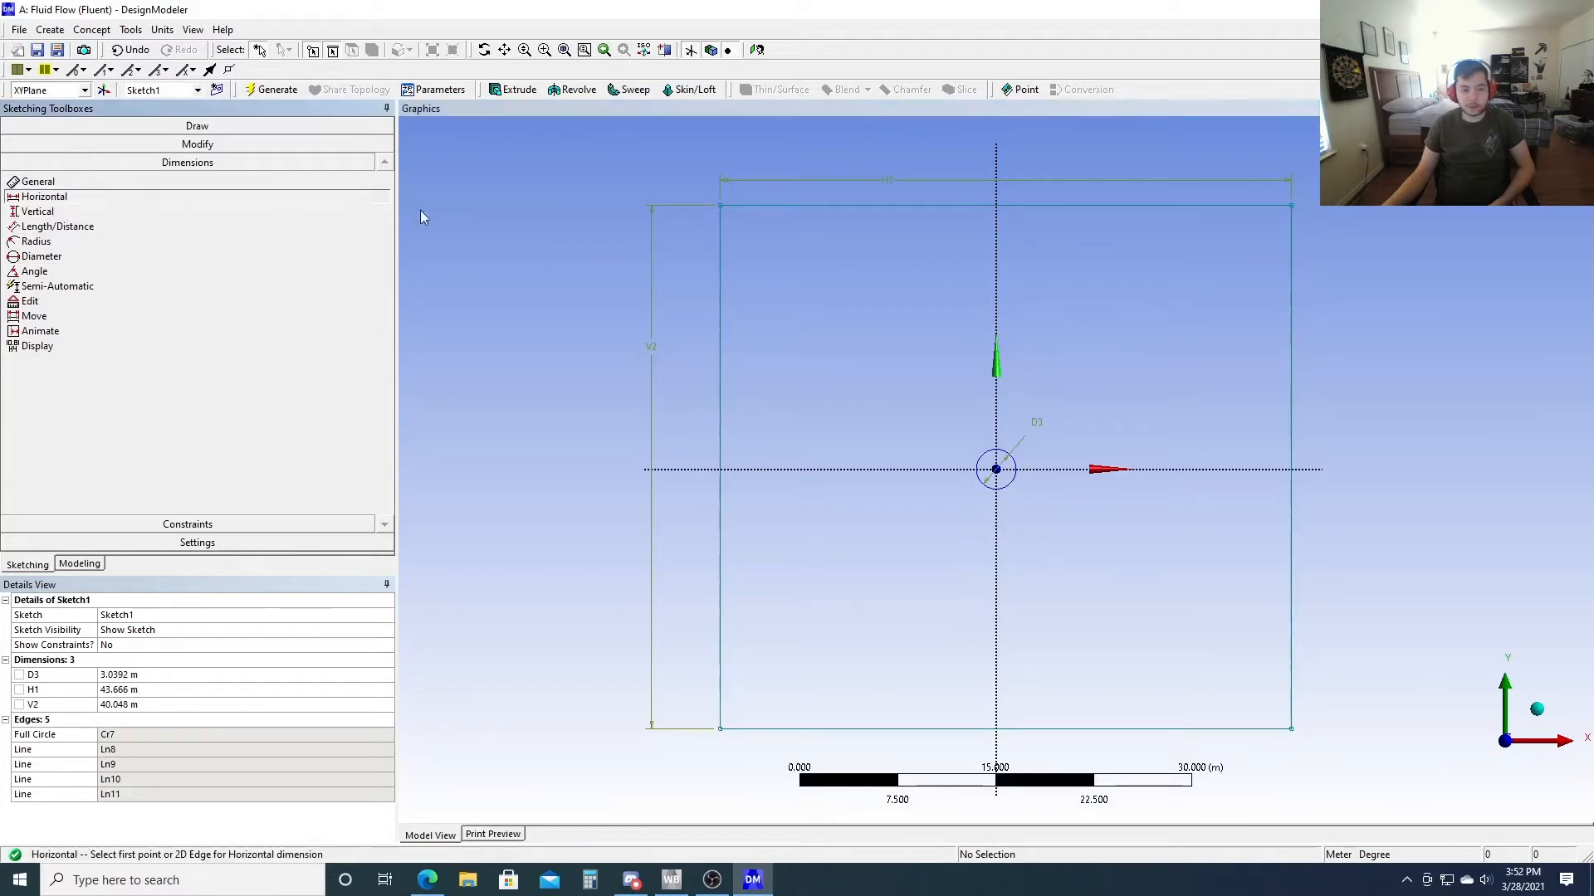
click(722, 286)
click(997, 264)
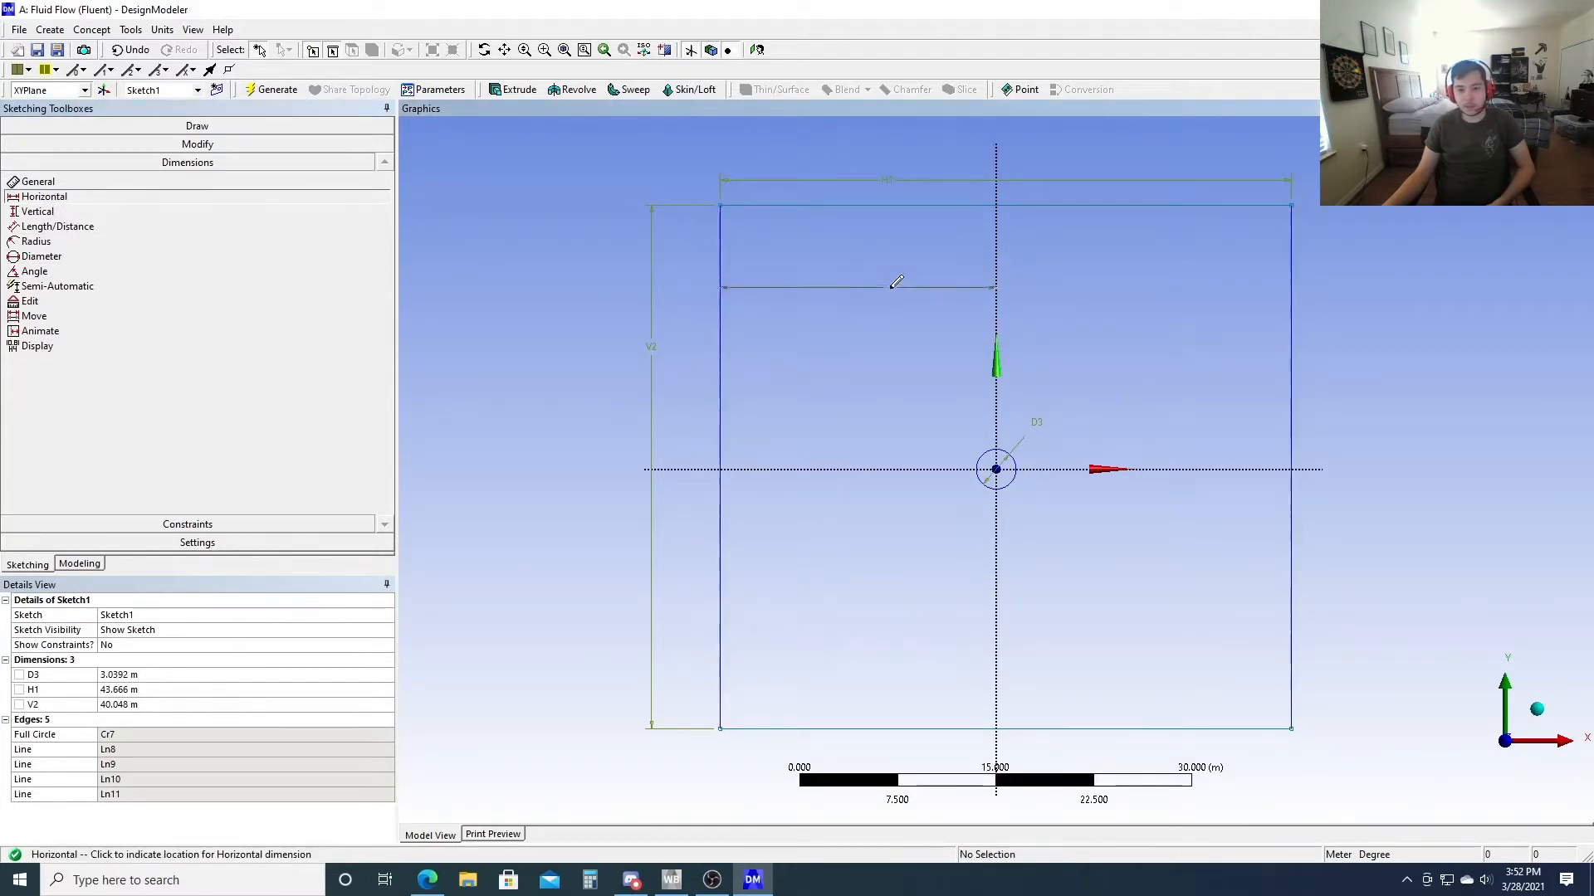
click(867, 315)
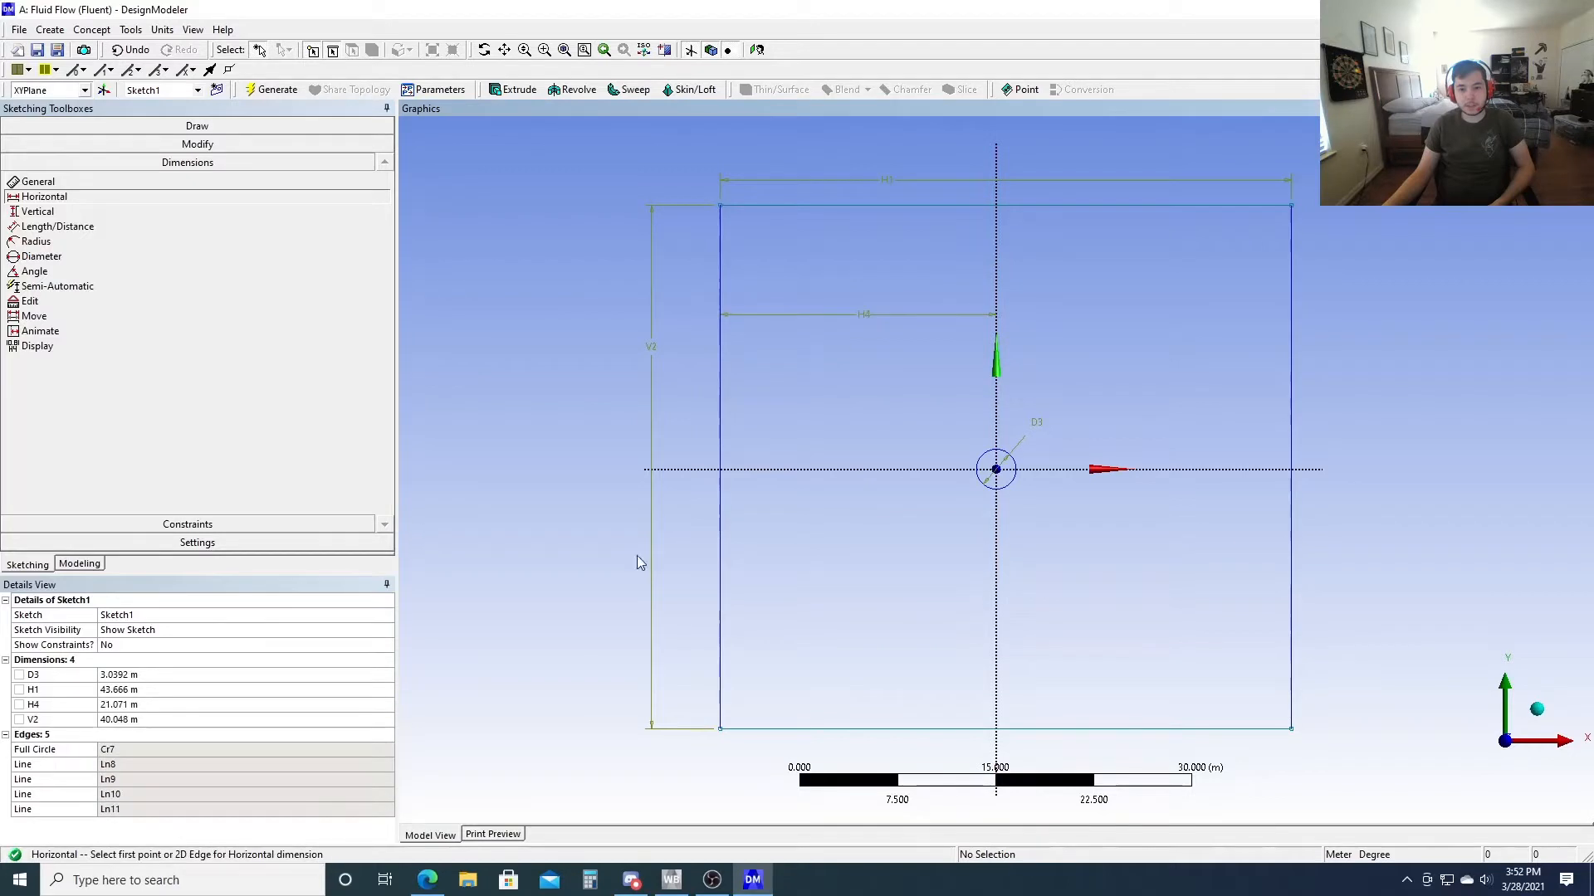
click(104, 213)
click(1088, 208)
click(1195, 470)
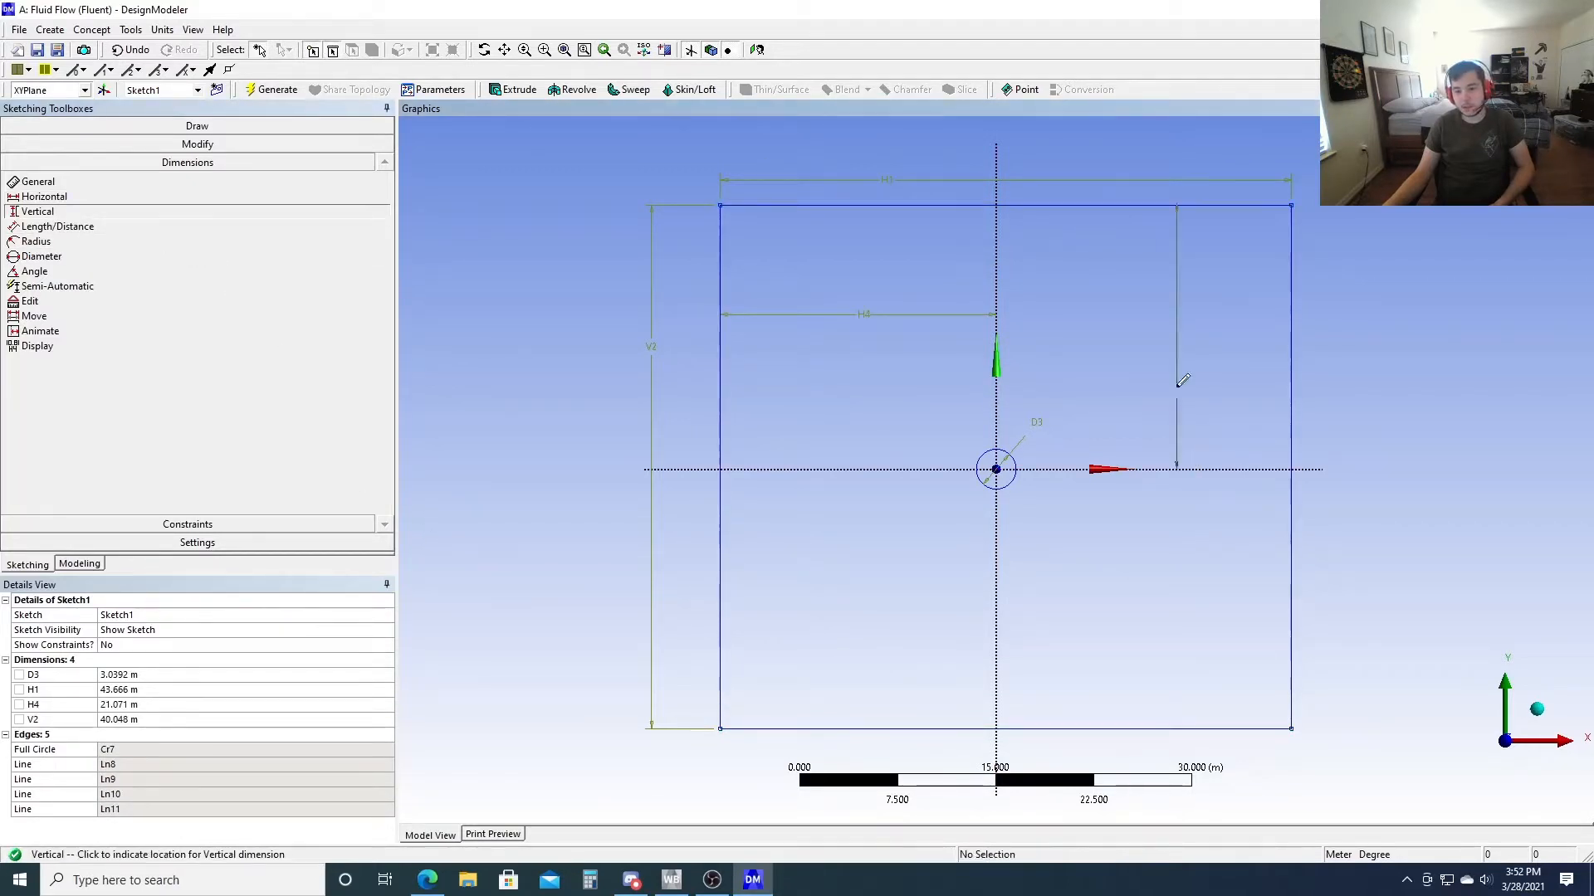
click(1127, 365)
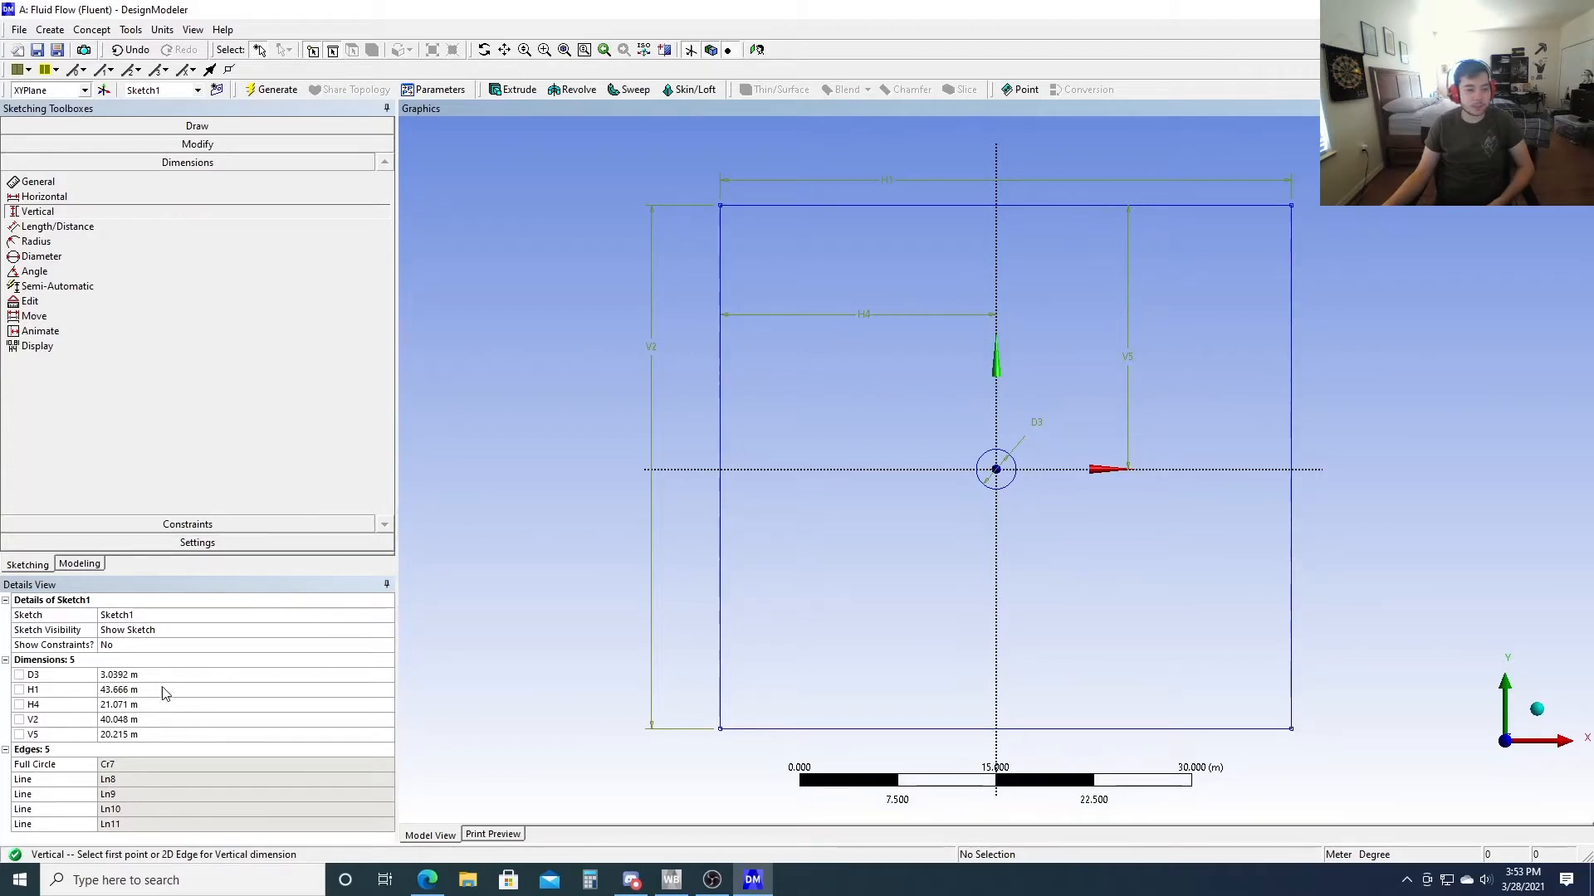
Set the circle's diameter to 1 m, the rectangle's width to 50 m and its left edge's distance from the Y axis to 25 m
click(132, 675)
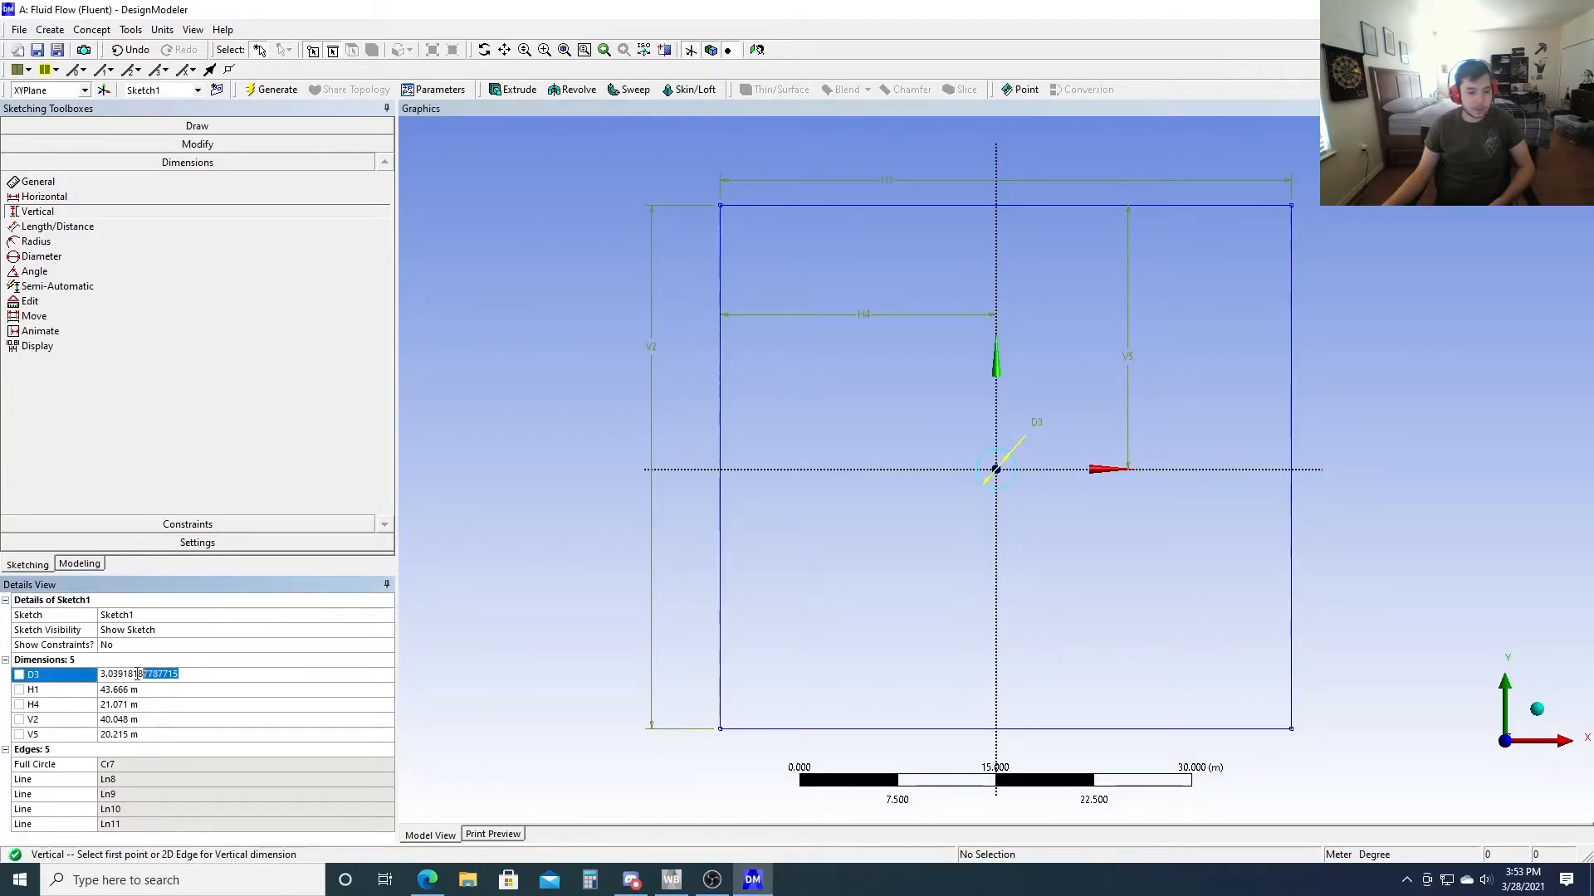
text(1)
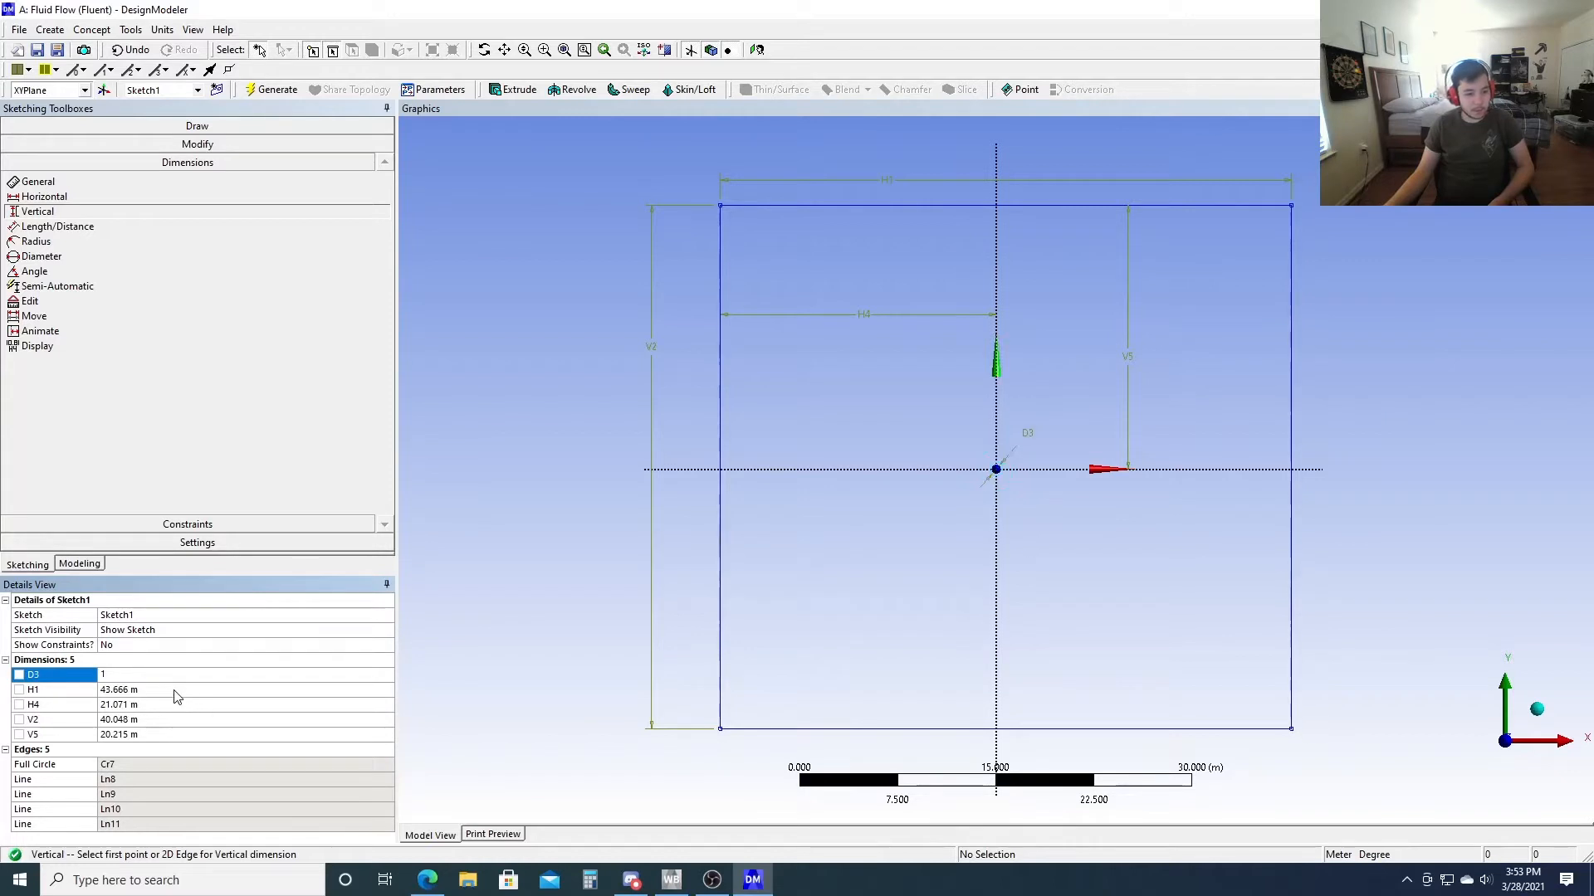
click(177, 696)
text(50)
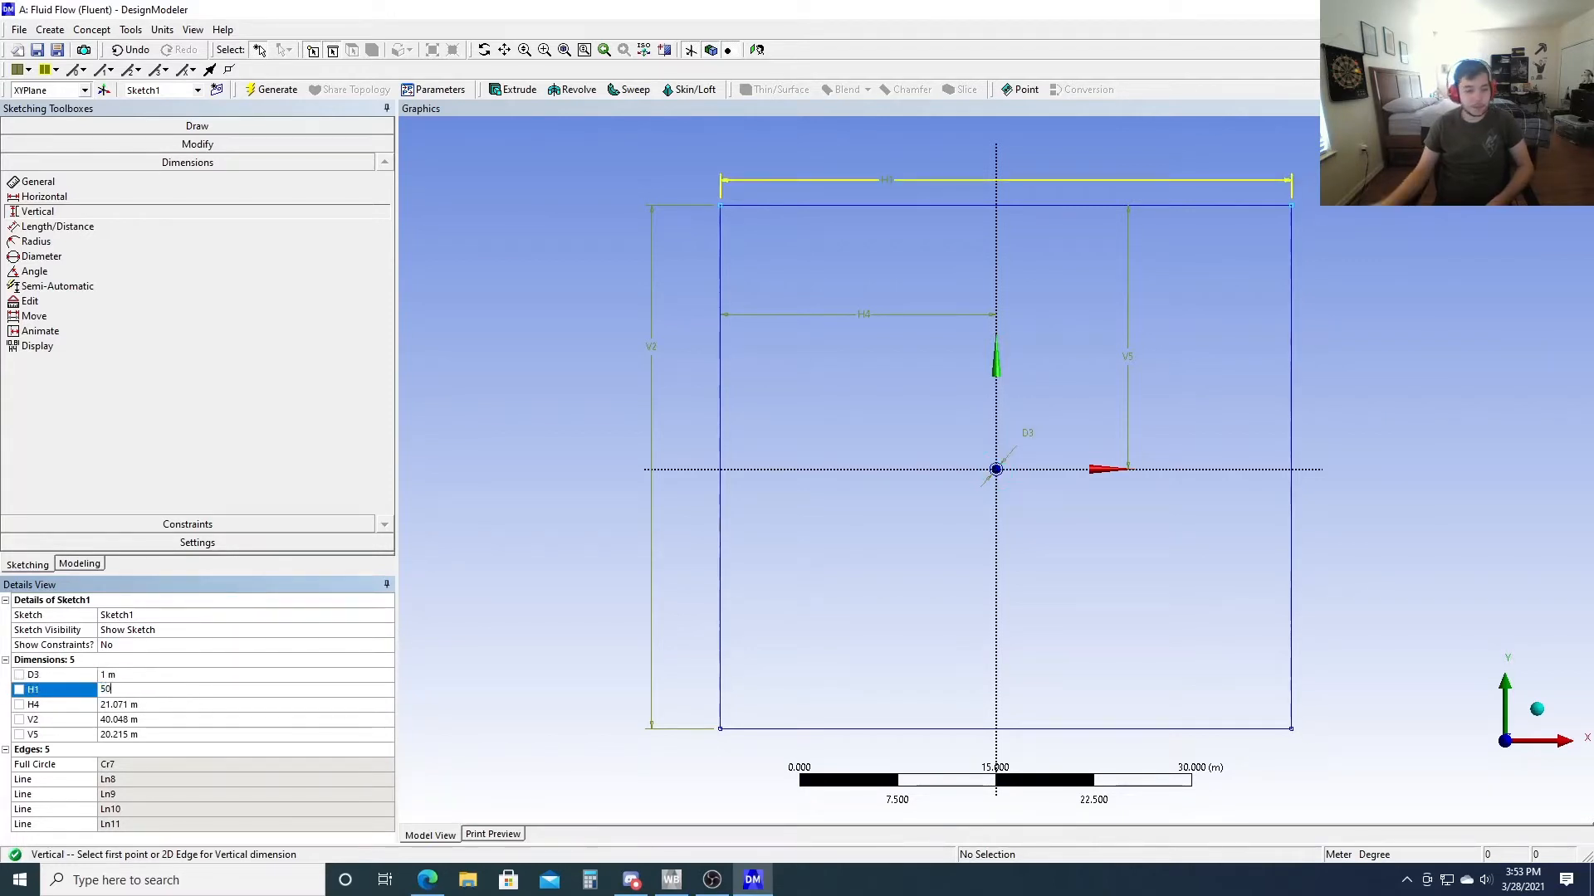
click(174, 705)
text(25)
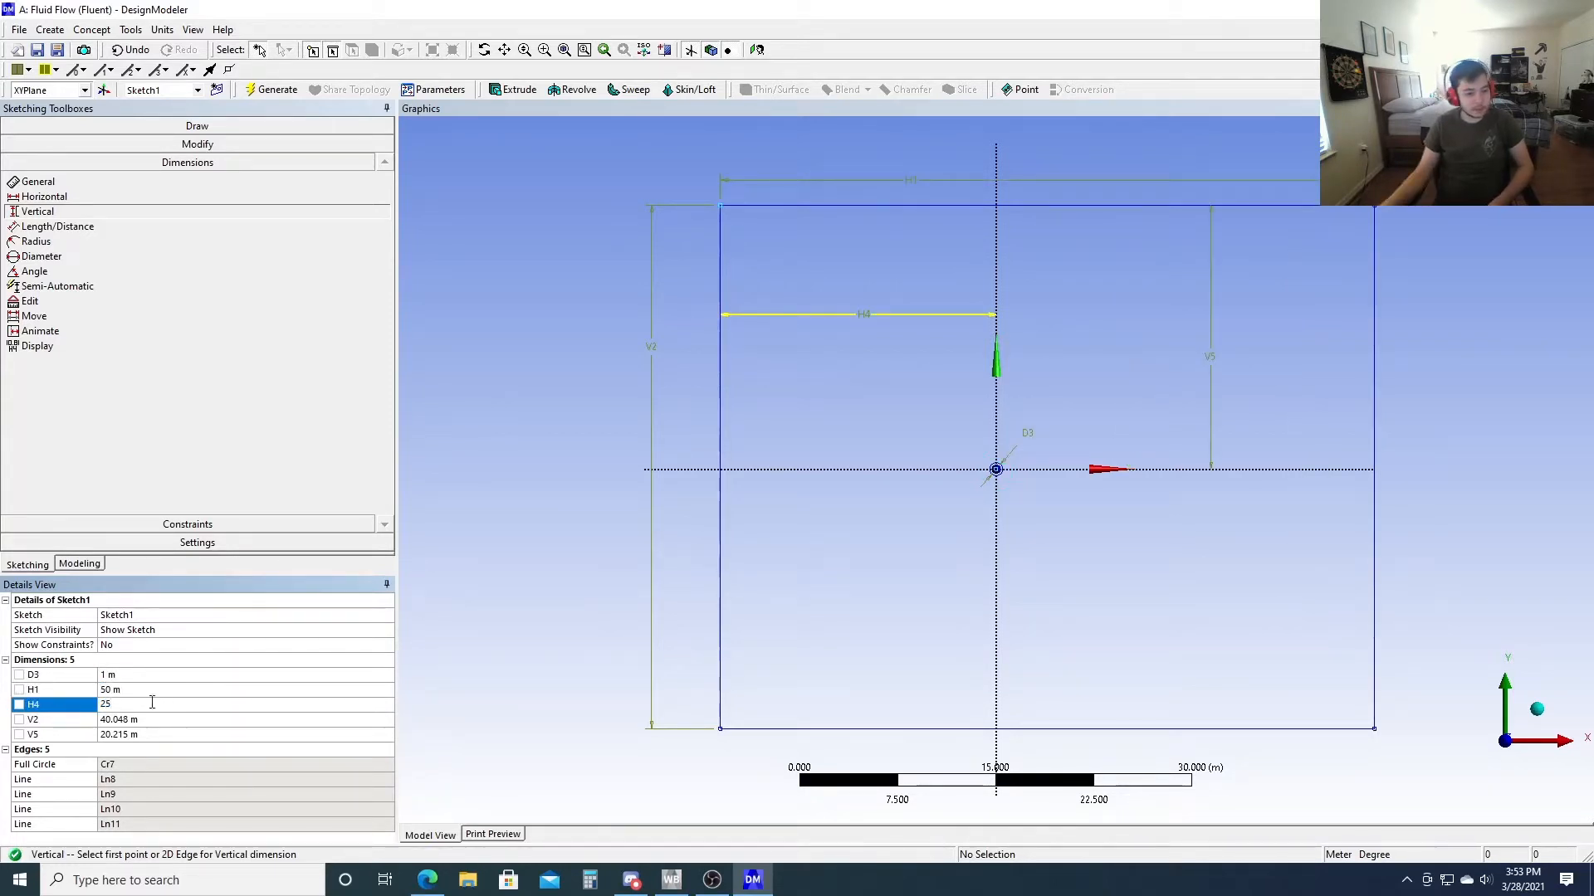
Set the rectangle's height to 50 m and its top edge's distance from the X axis to 25 m
click(152, 720)
text(50)
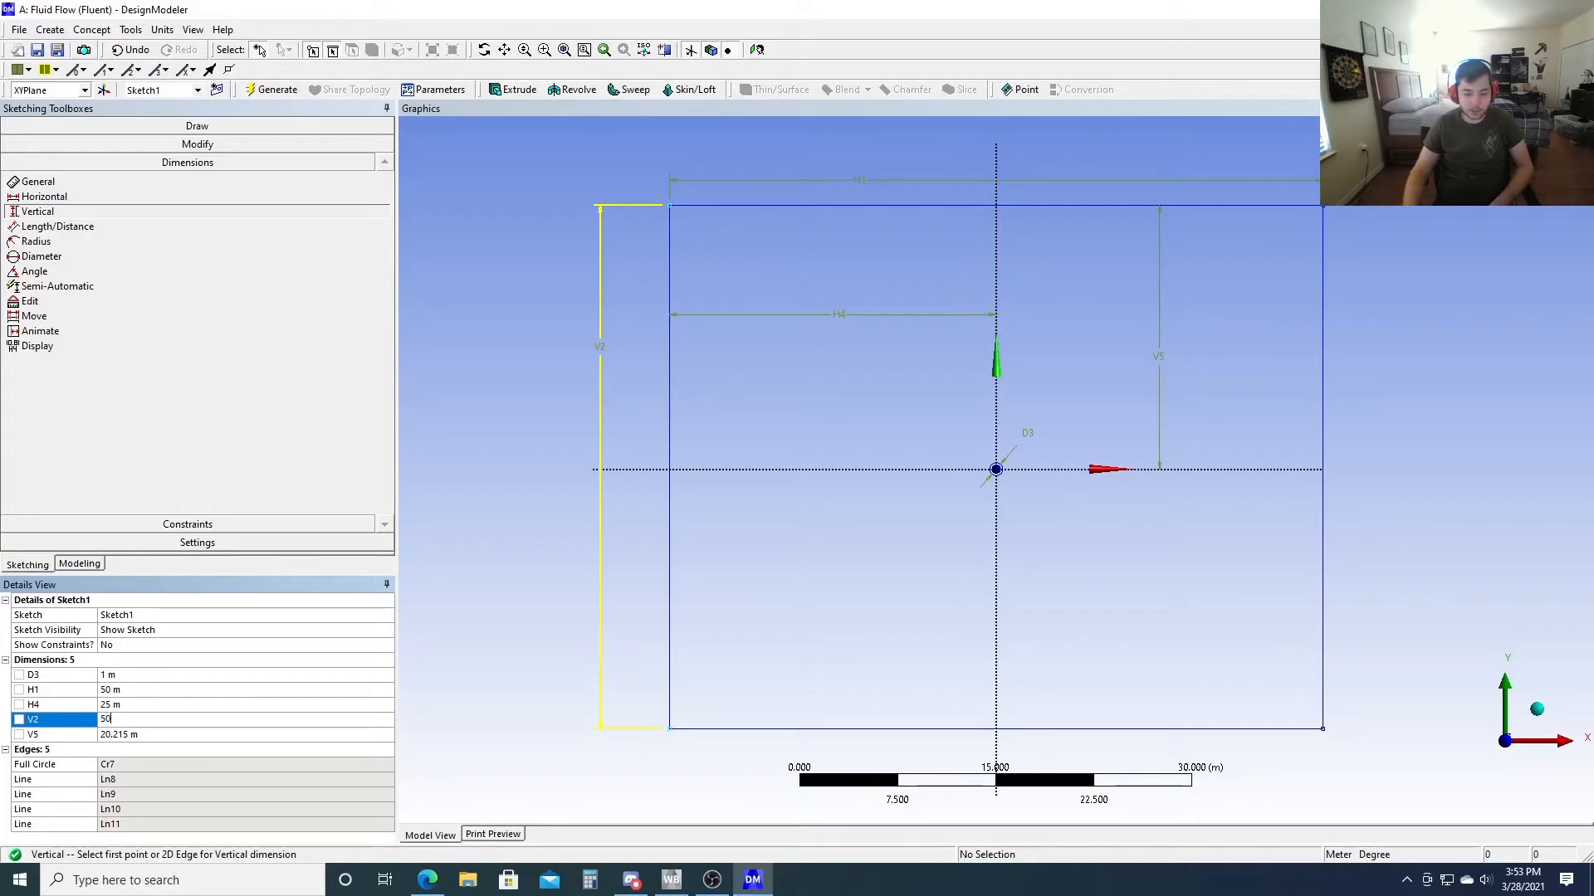
click(150, 736)
text(25)
key(Return)
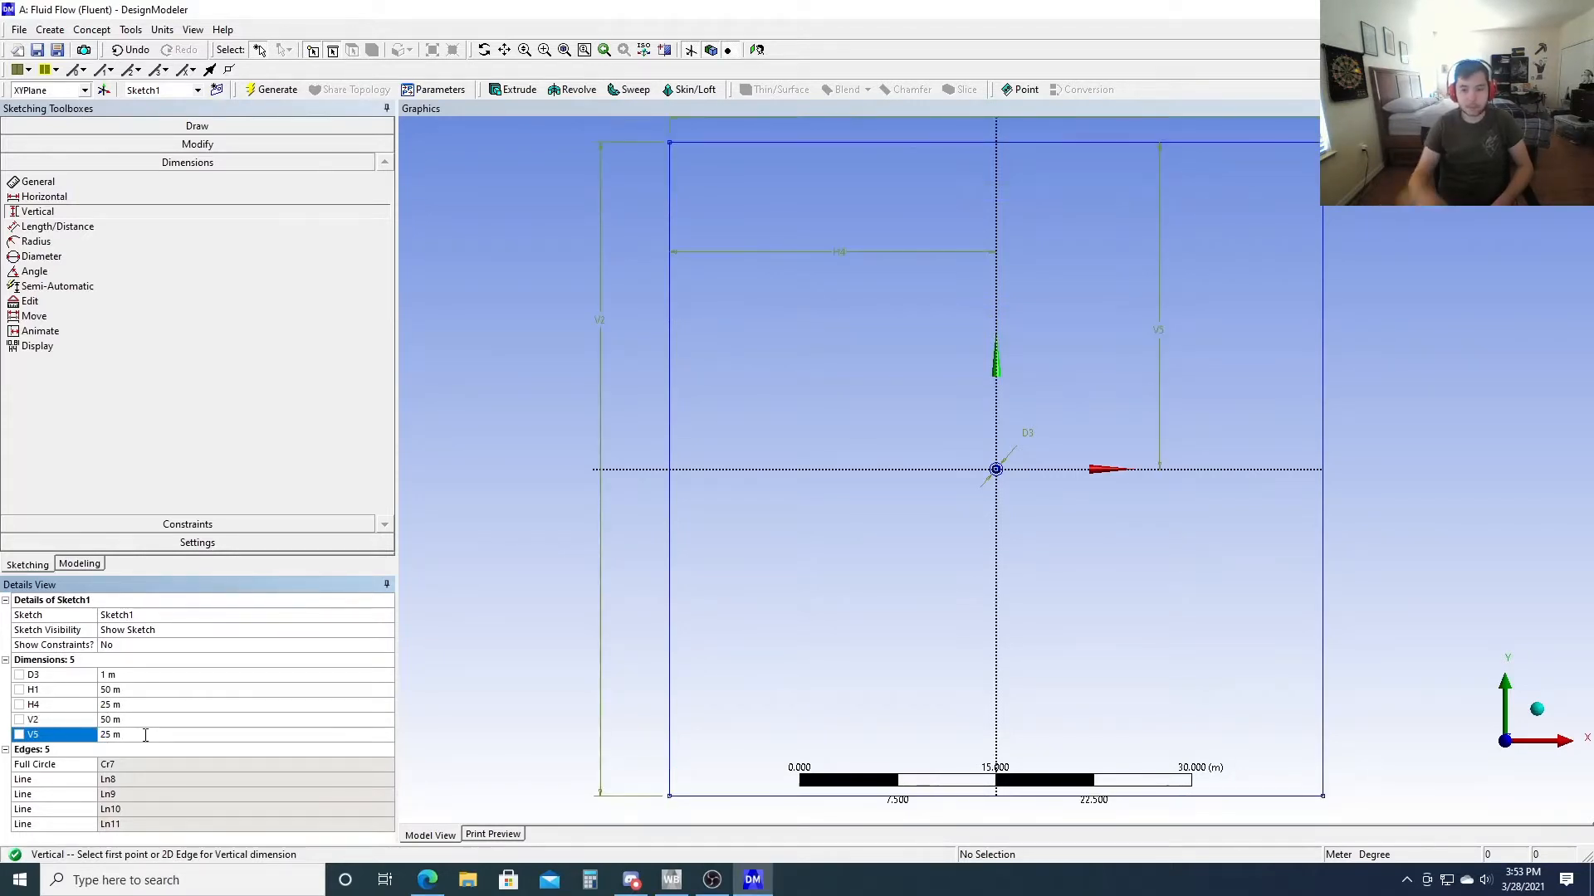
Create and generate a surface from the sketch of the rectangle and circle, using Add Material
click(91, 30)
click(145, 18)
click(91, 30)
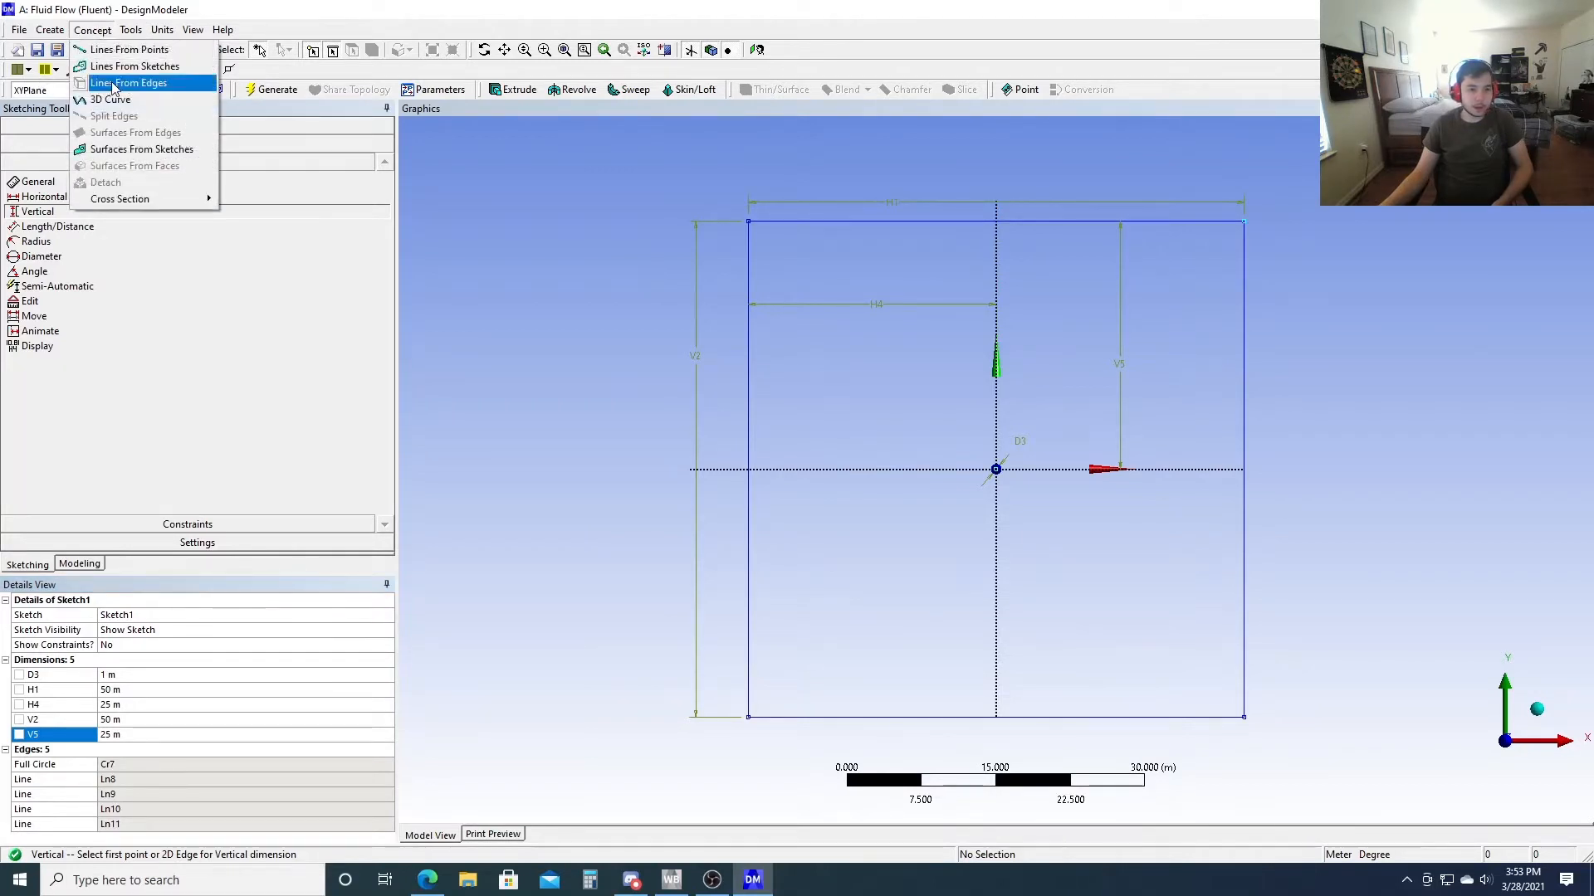
click(133, 149)
click(820, 221)
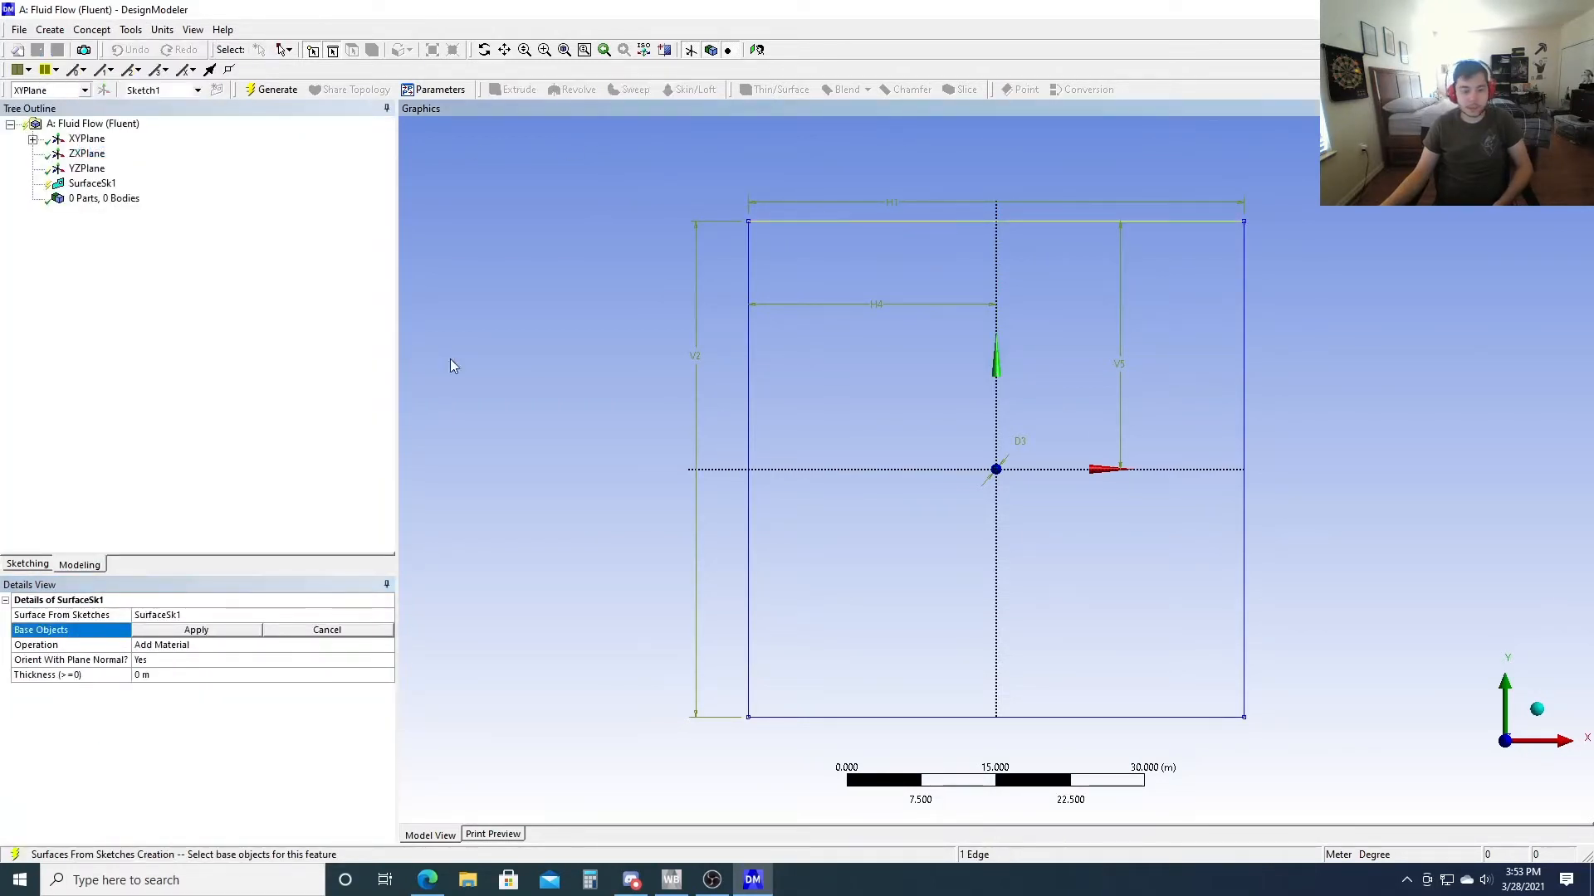
click(197, 632)
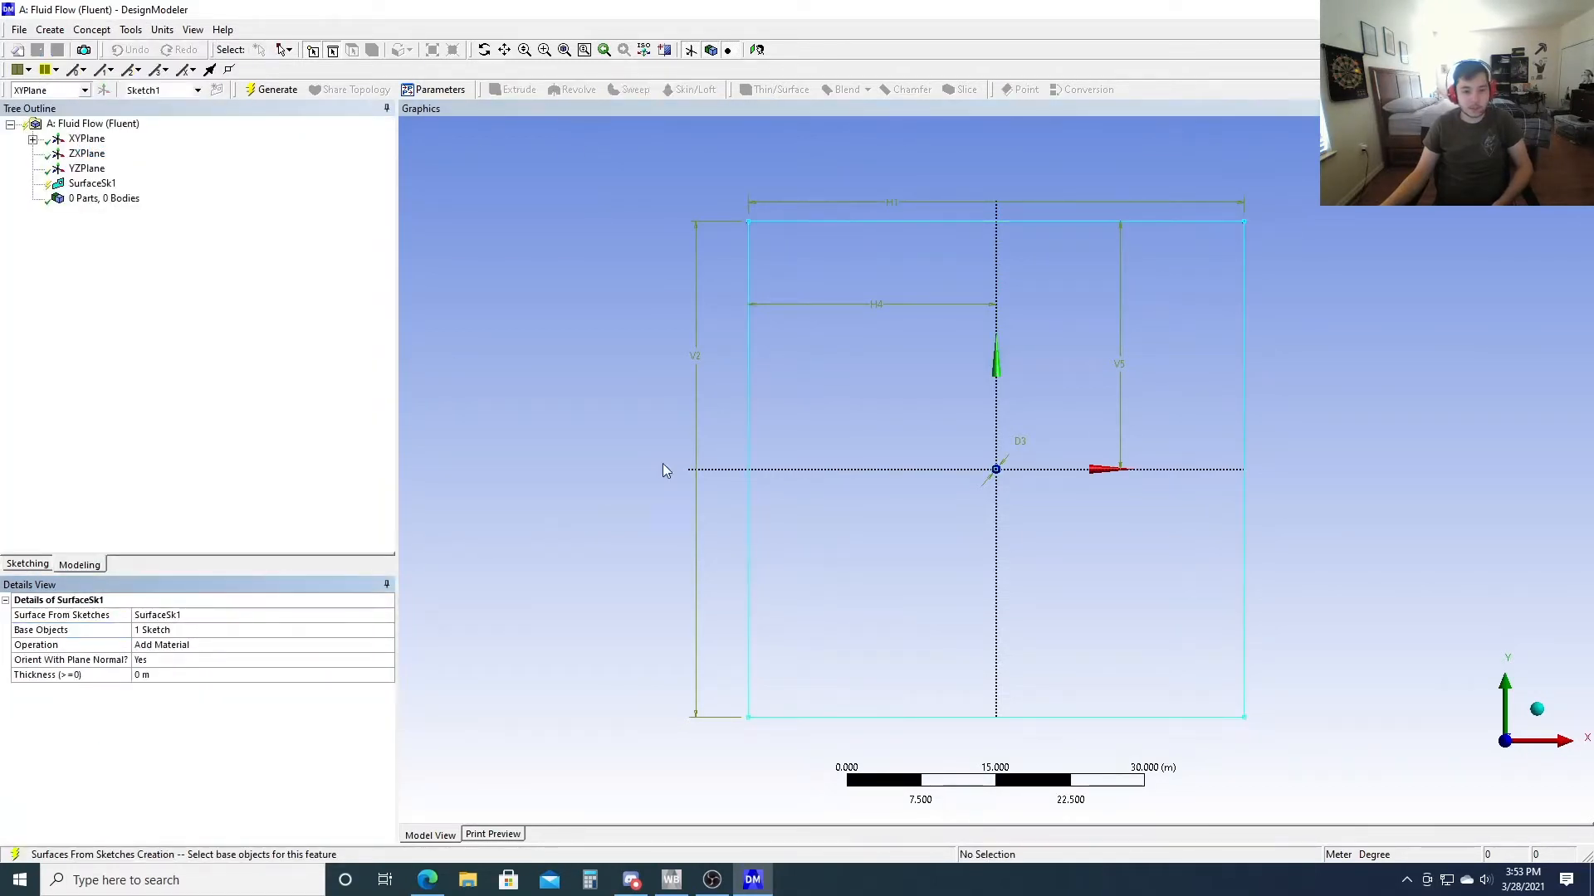
click(274, 90)
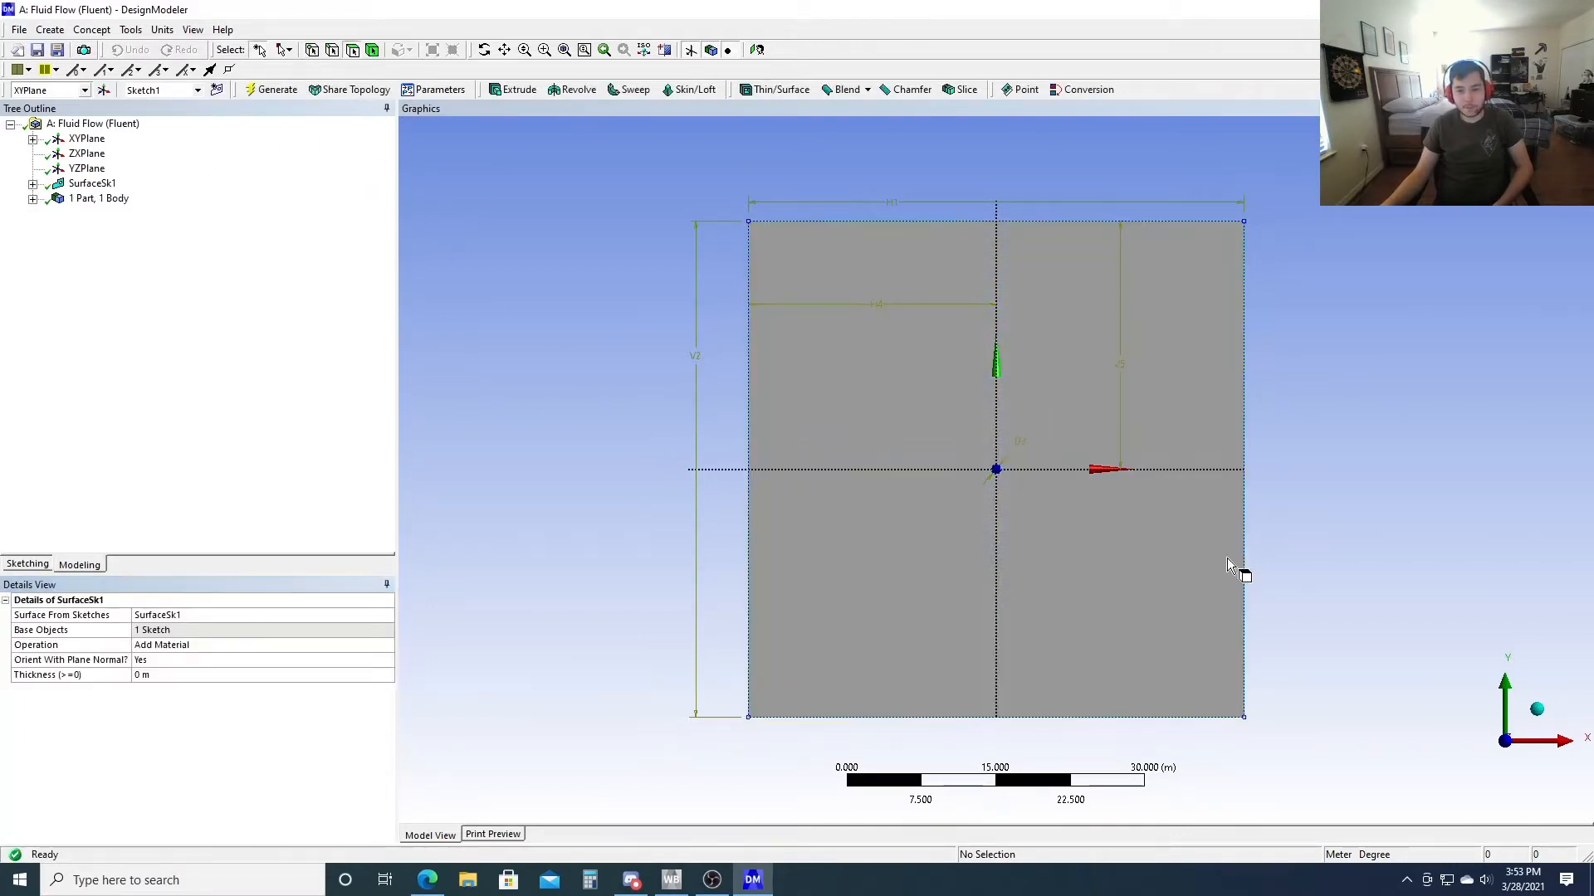
Switch to Workbench and open the Fluid Flow (Fluent) system's Mesh cell in the Meshing application
click(672, 880)
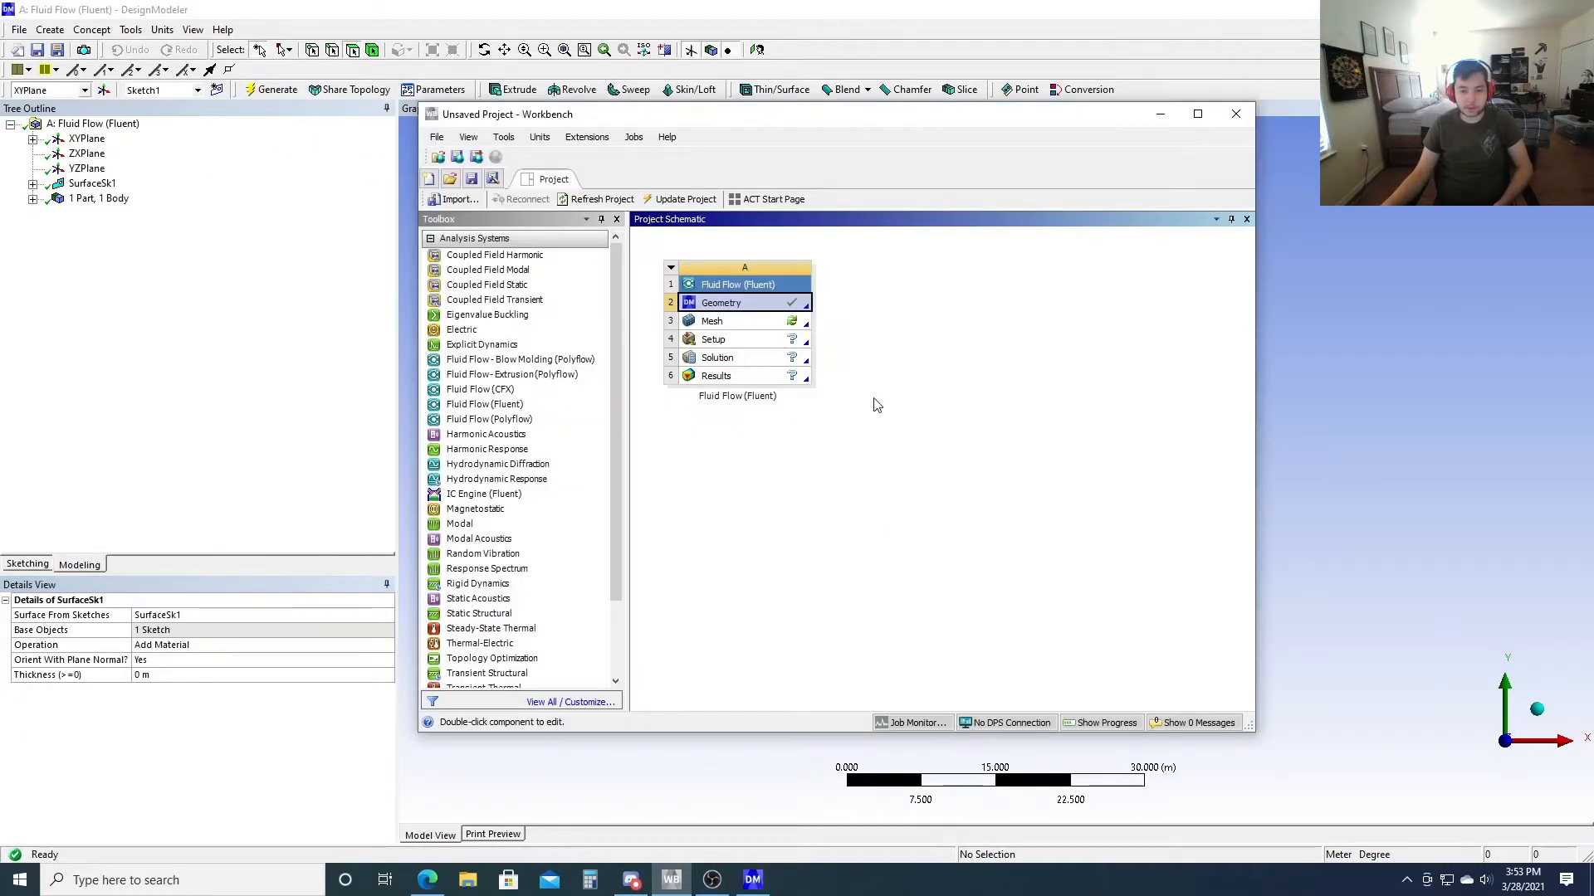
double_click(758, 322)
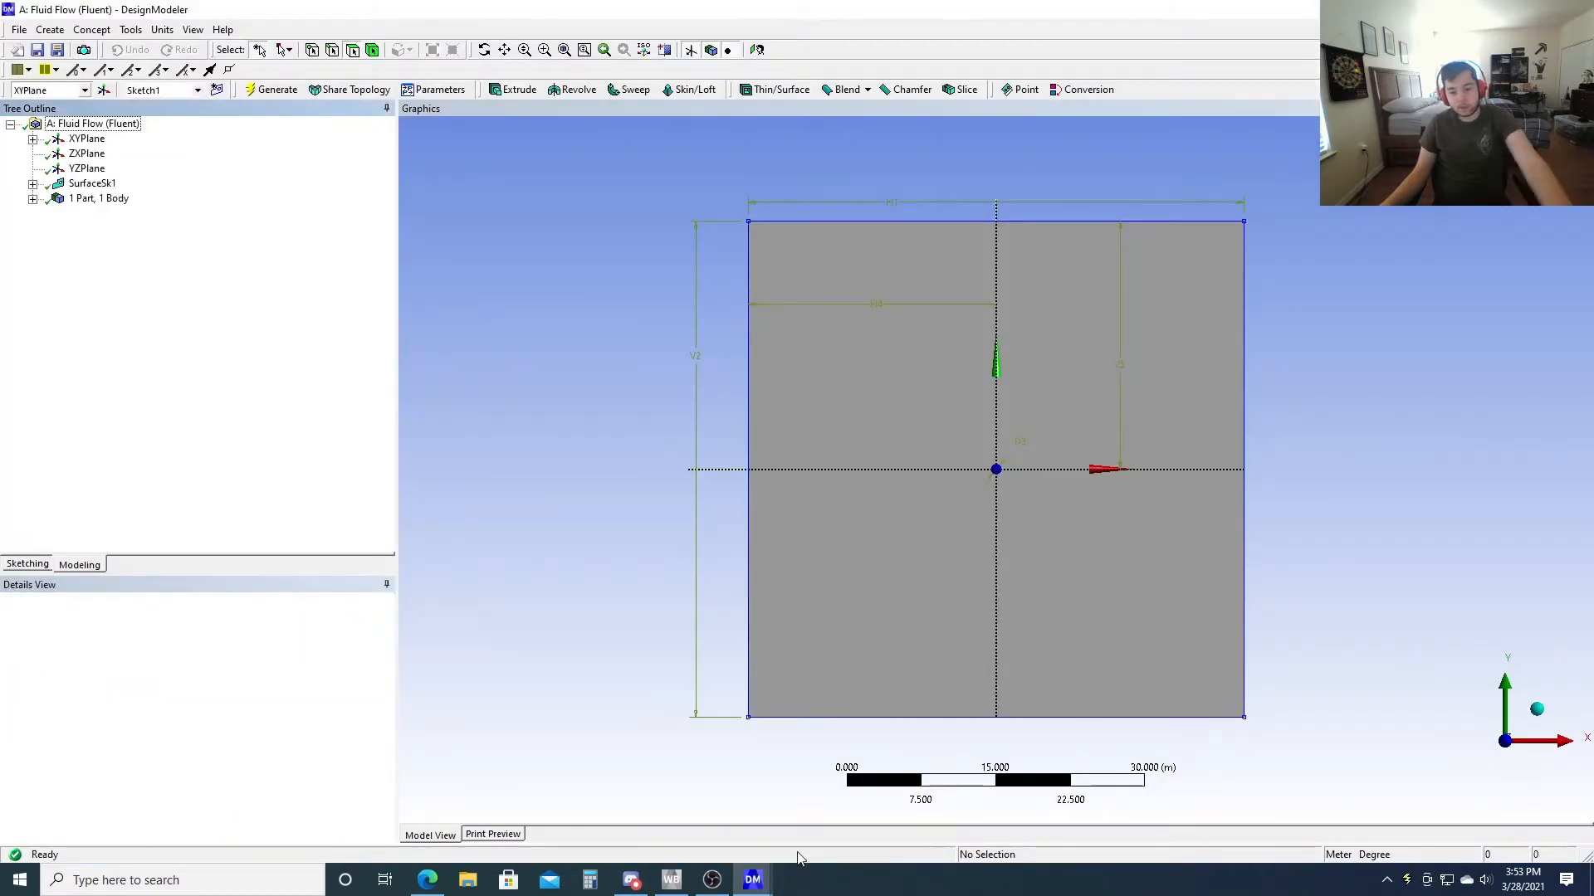
mouse_move(752, 878)
click(808, 811)
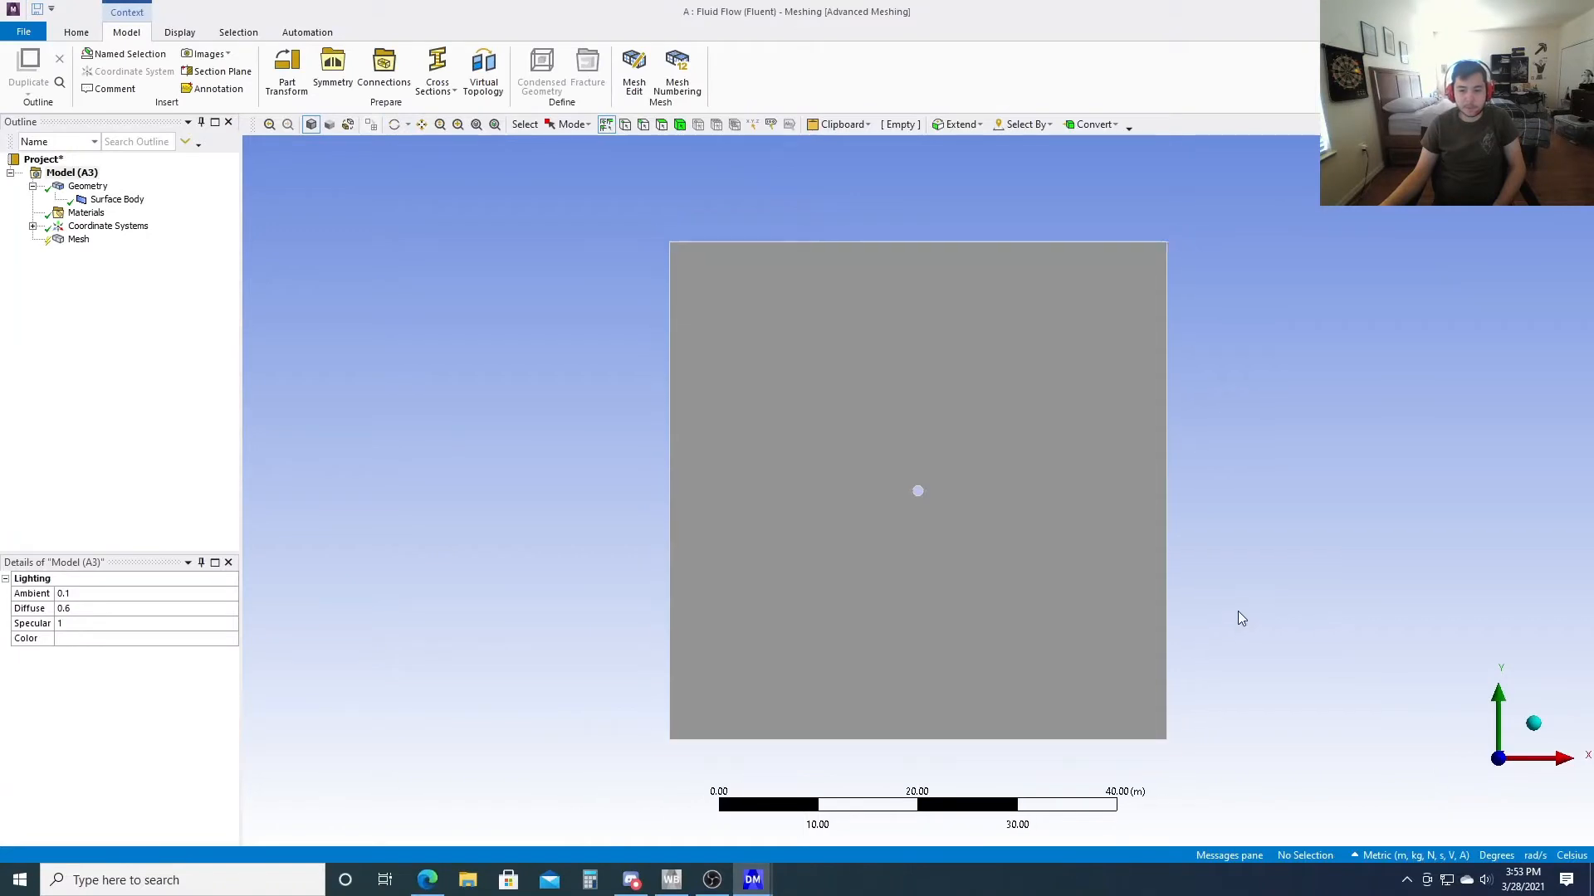
Insert a mesh method and scope it to the surface body
click(78, 239)
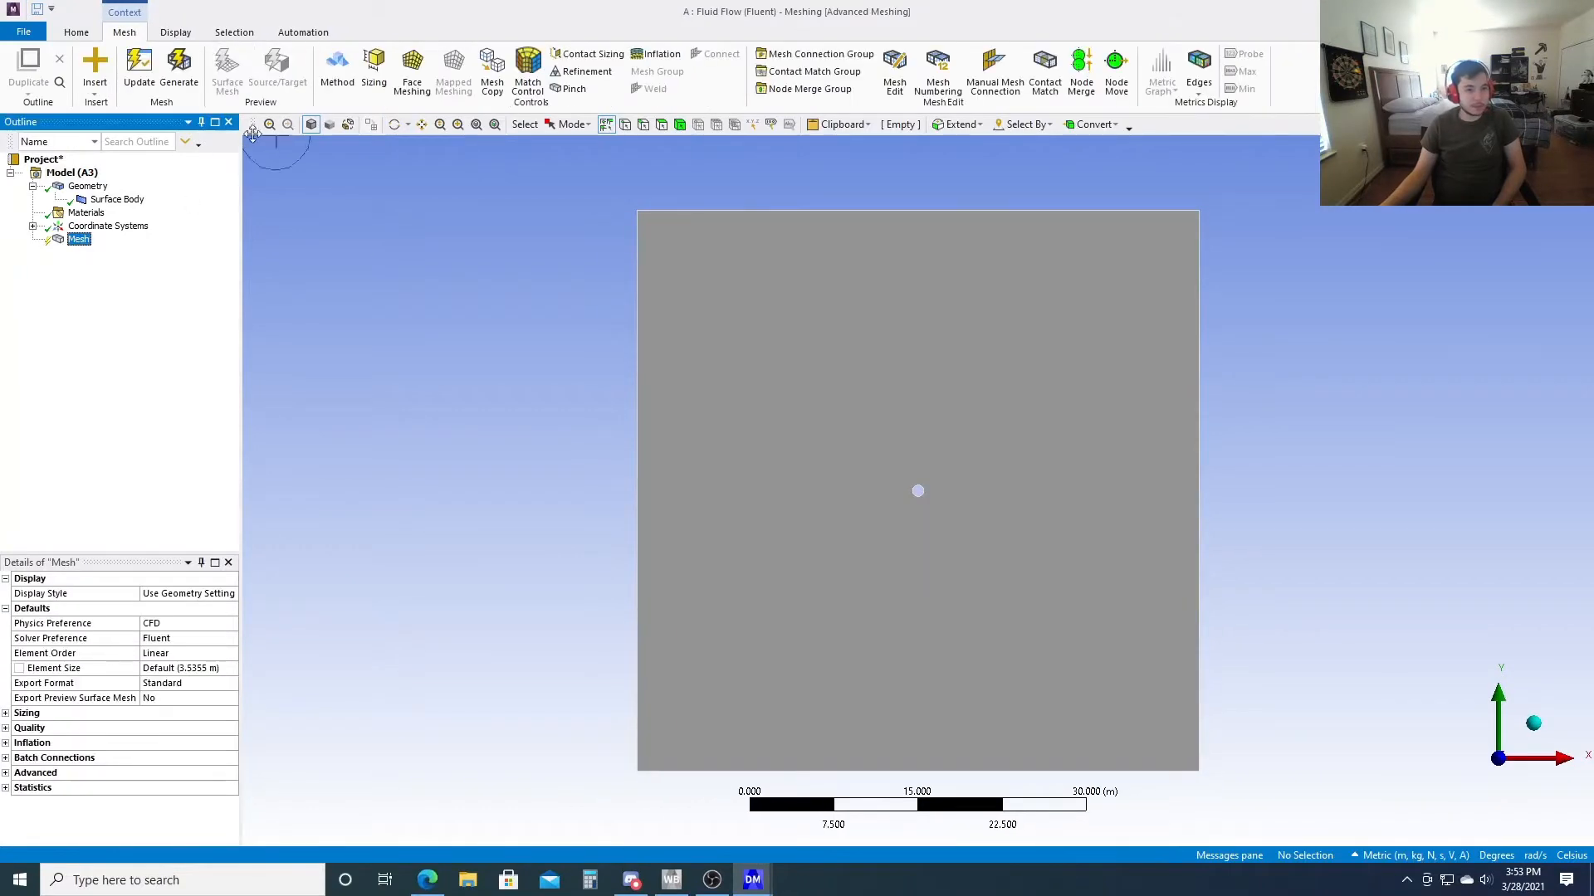
click(337, 66)
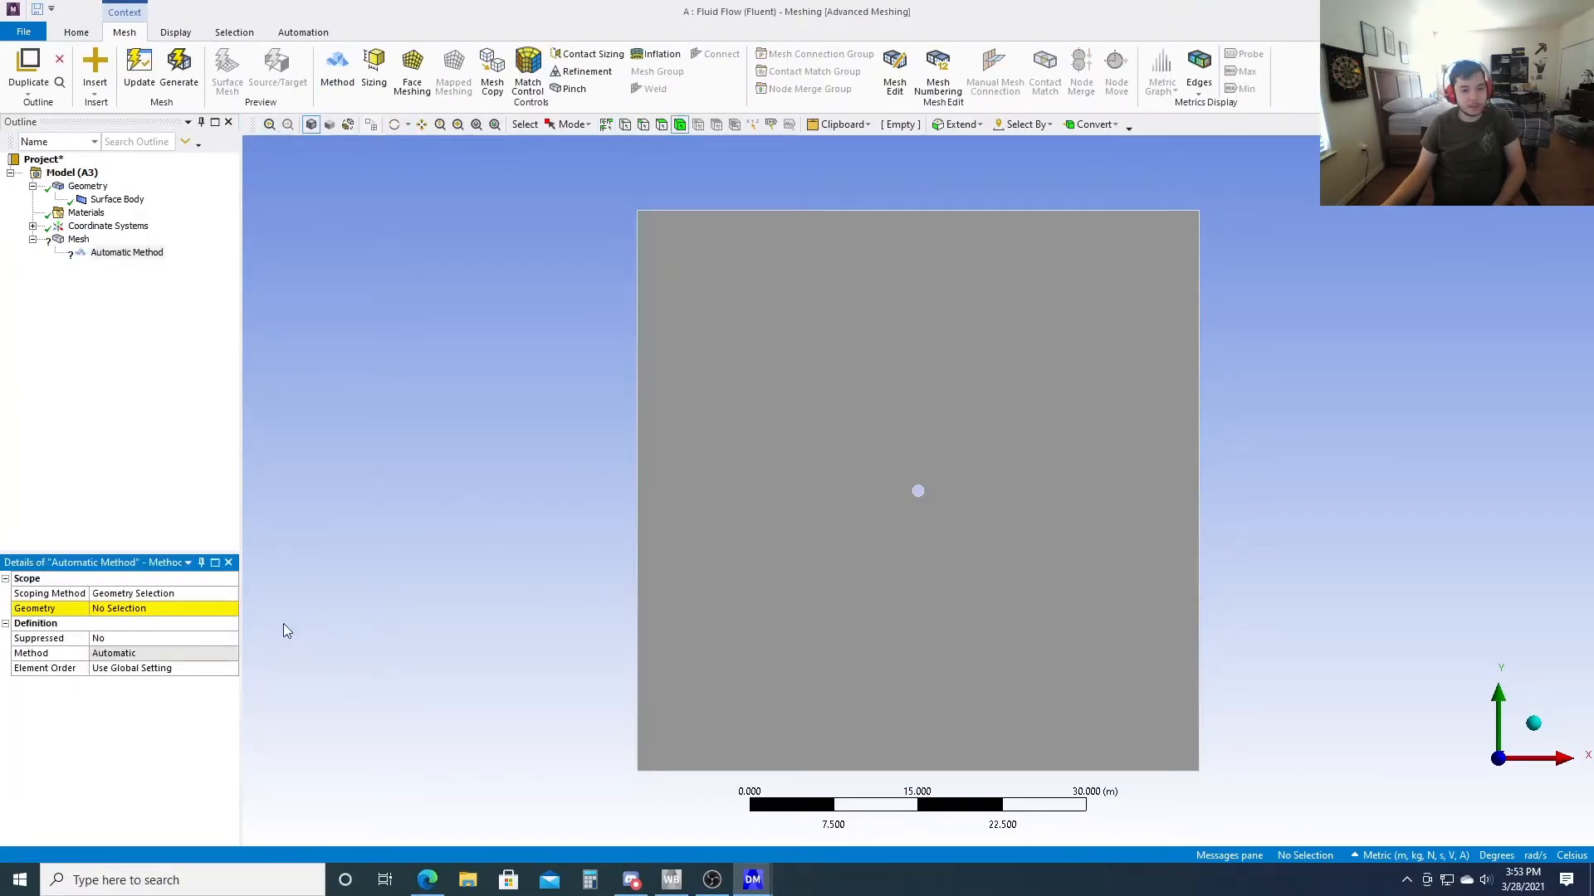
click(152, 615)
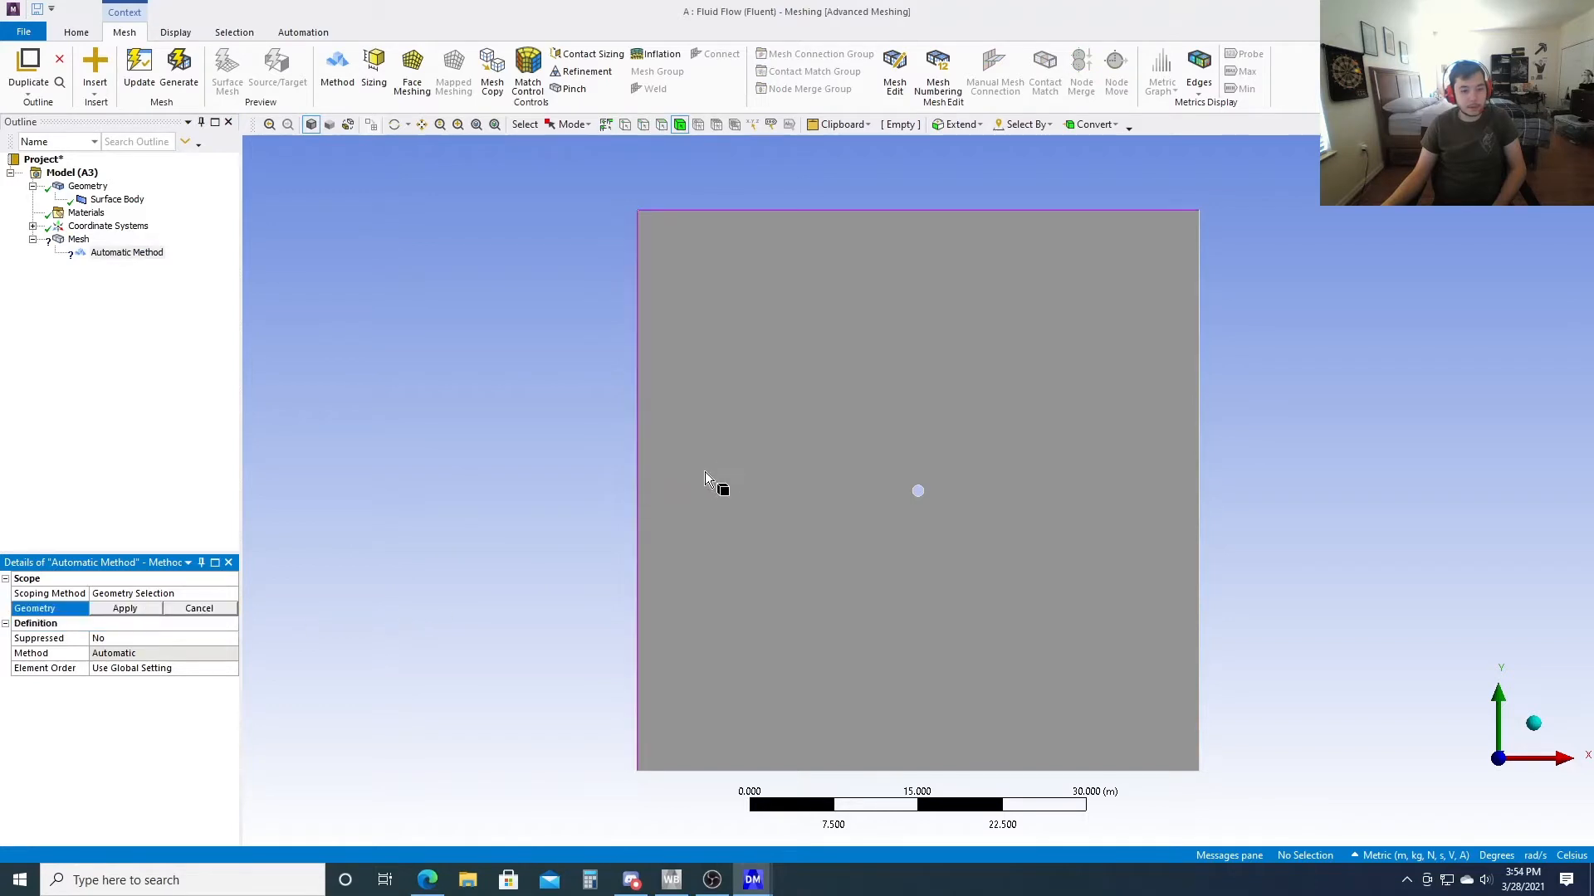
click(735, 516)
click(133, 609)
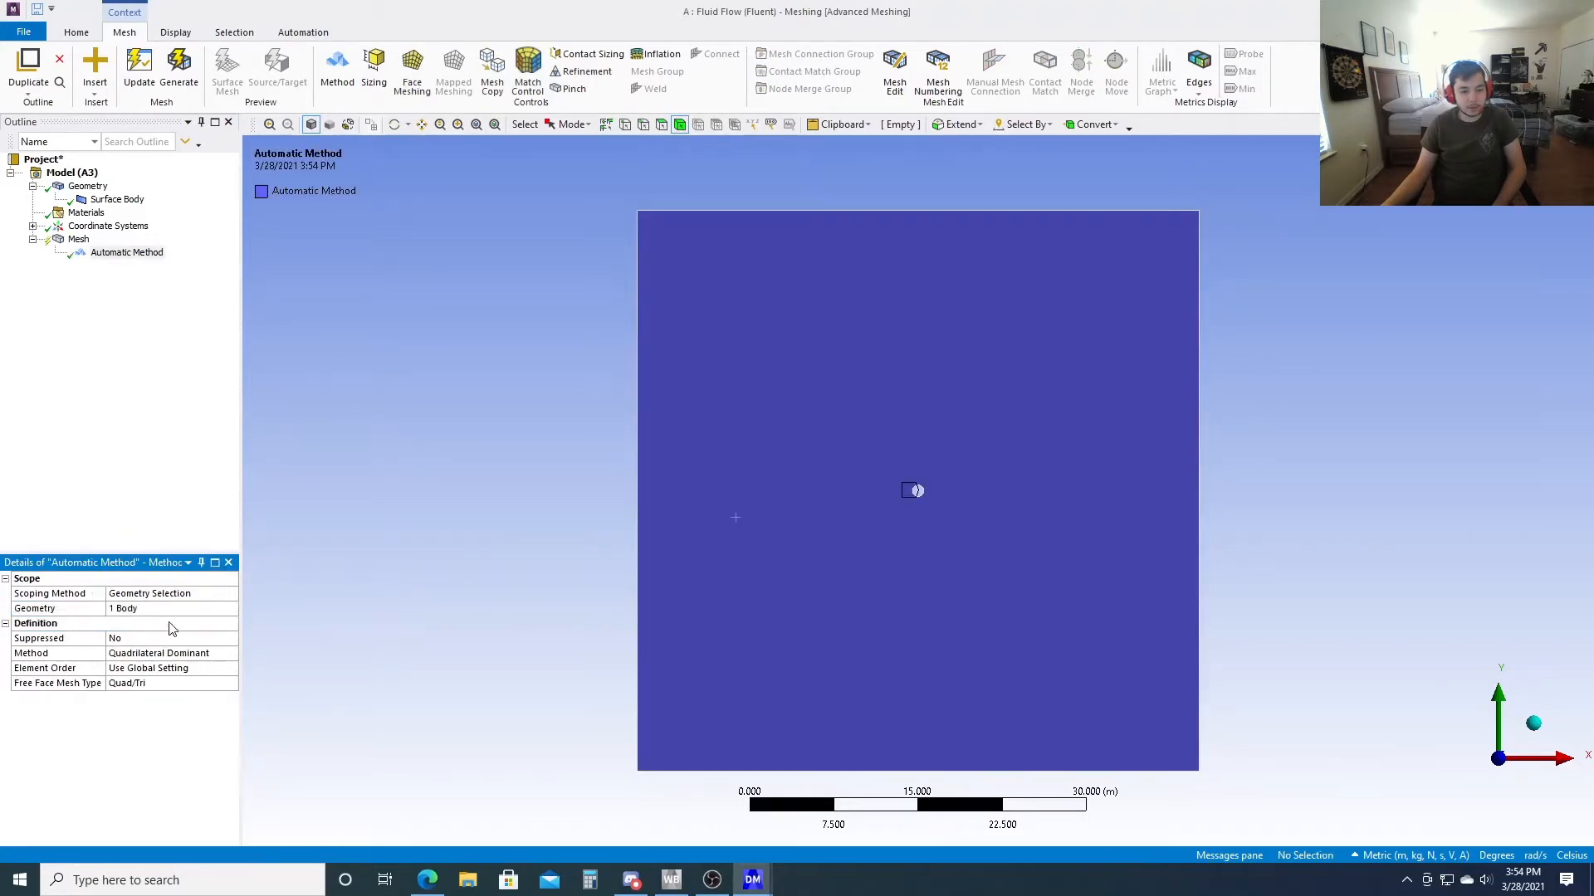
Set the mesh method's Suppressed option to Yes and select its Active property
click(231, 638)
click(231, 654)
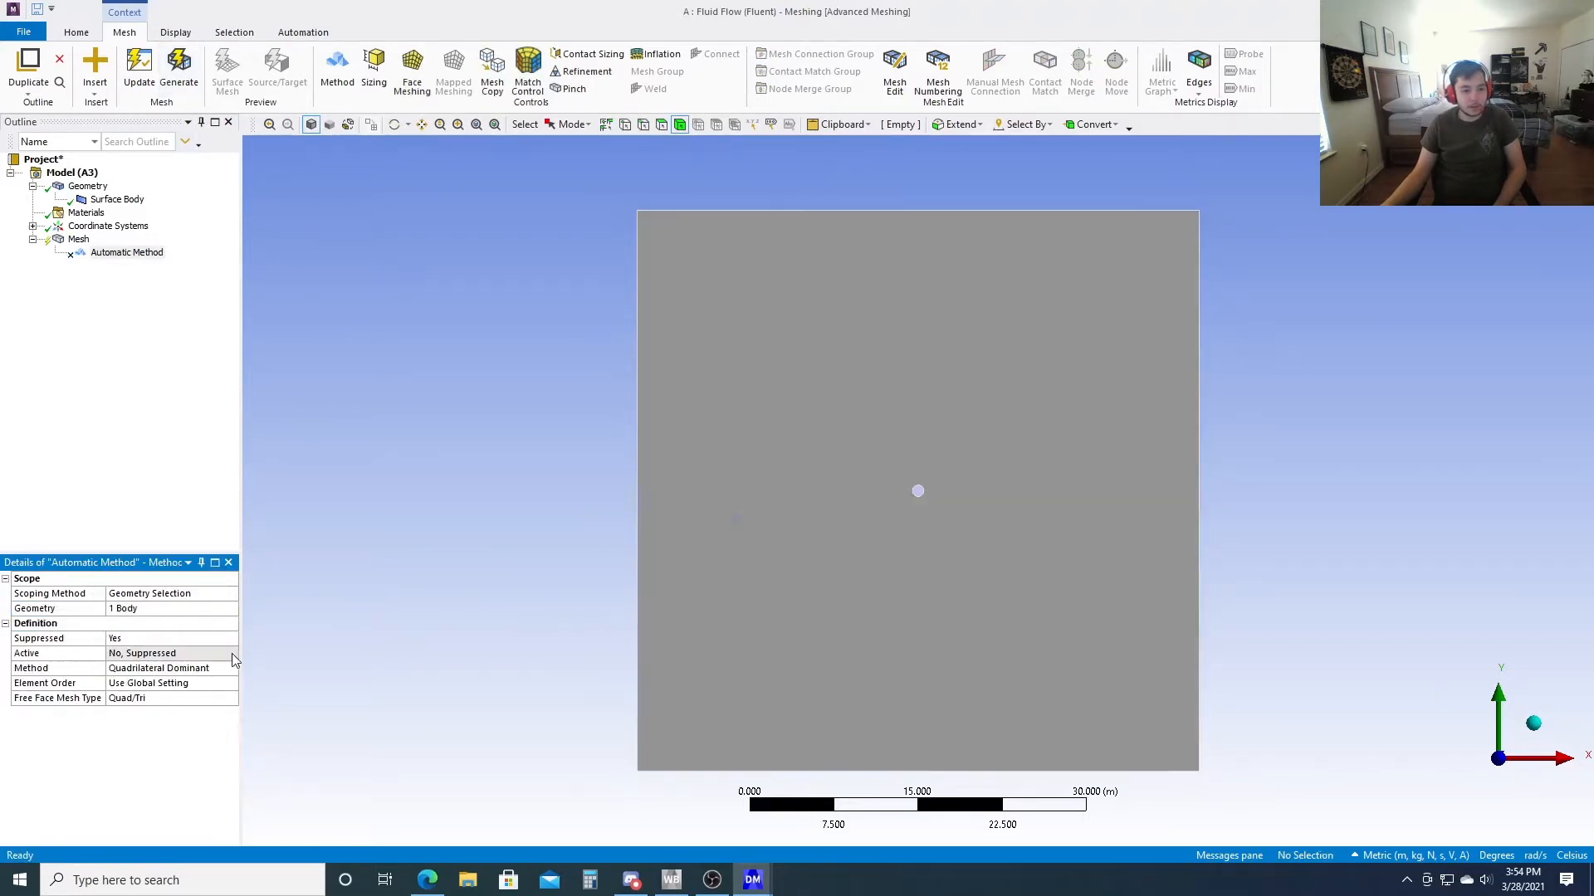
click(121, 253)
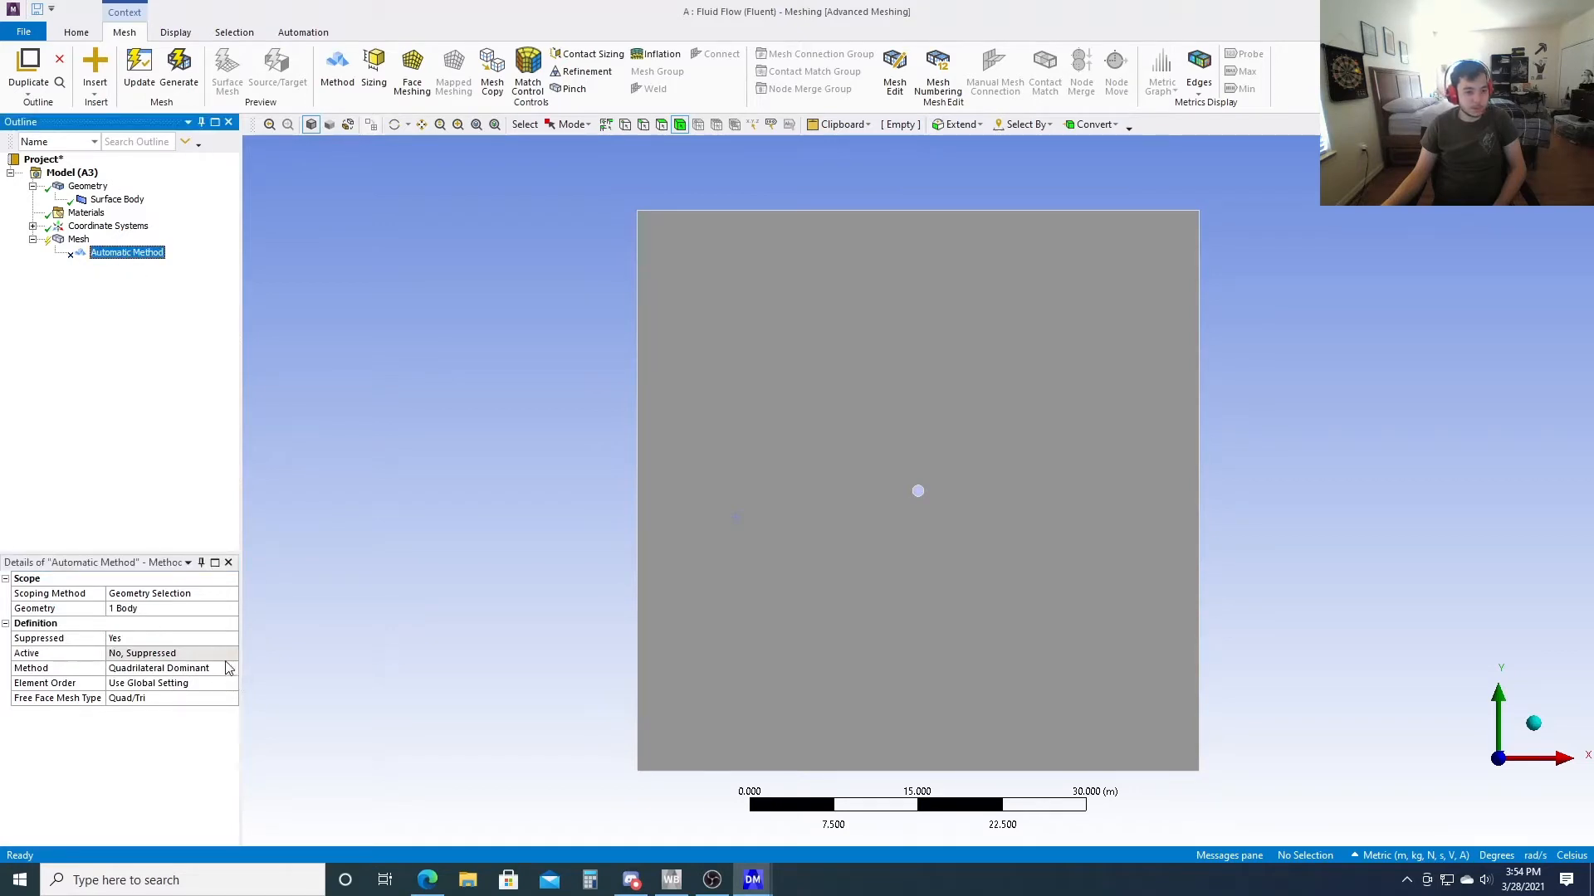
click(226, 661)
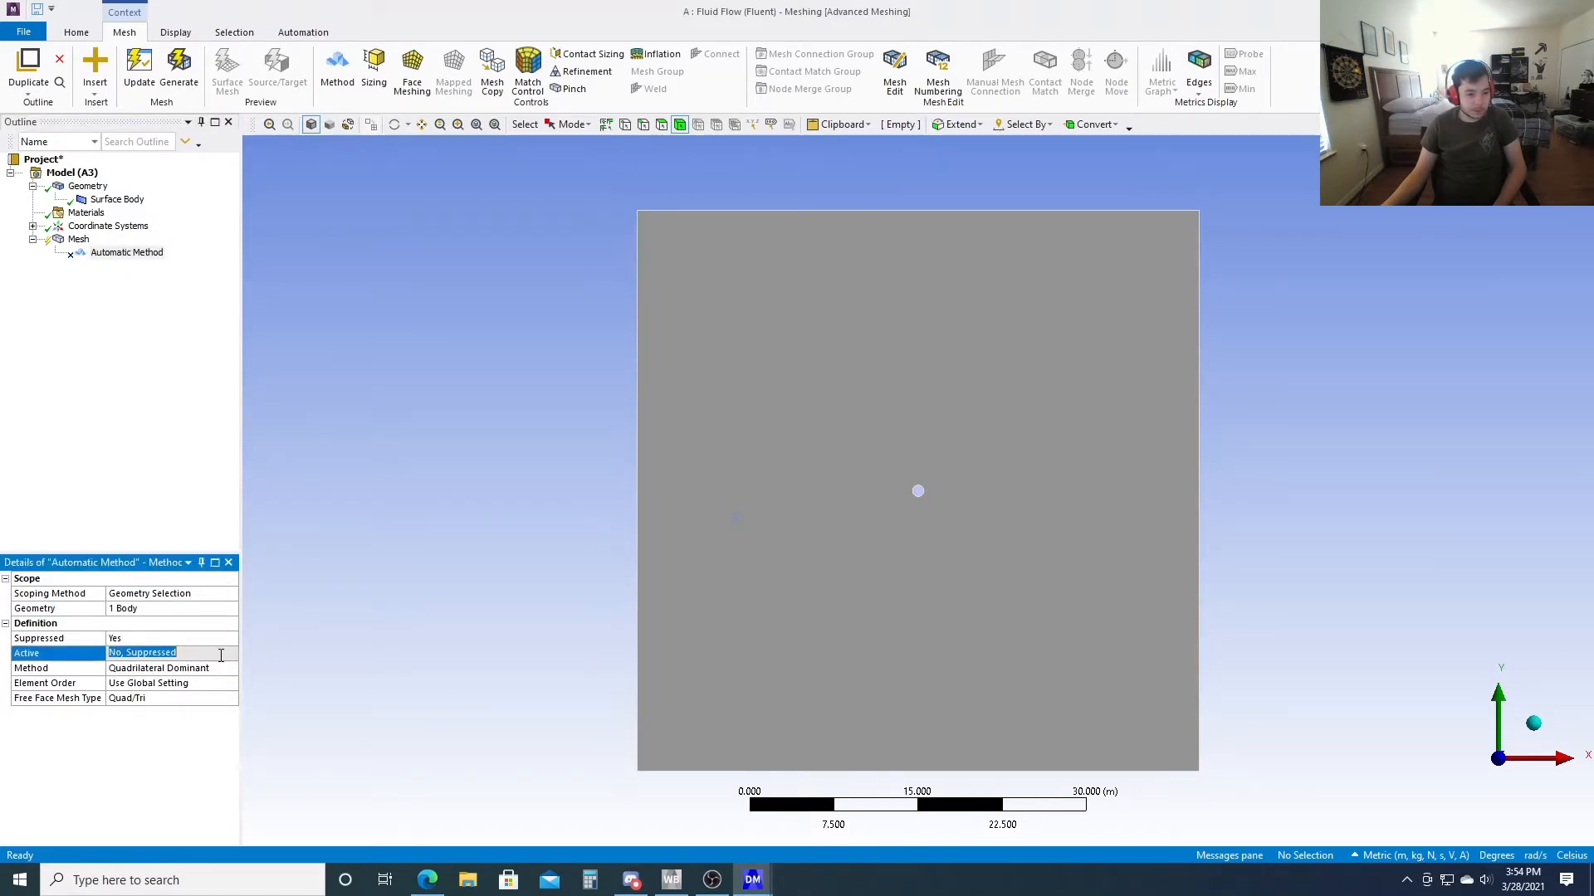
Delete the suppressed Automatic Method from the mesh and confirm its removal
click(120, 253)
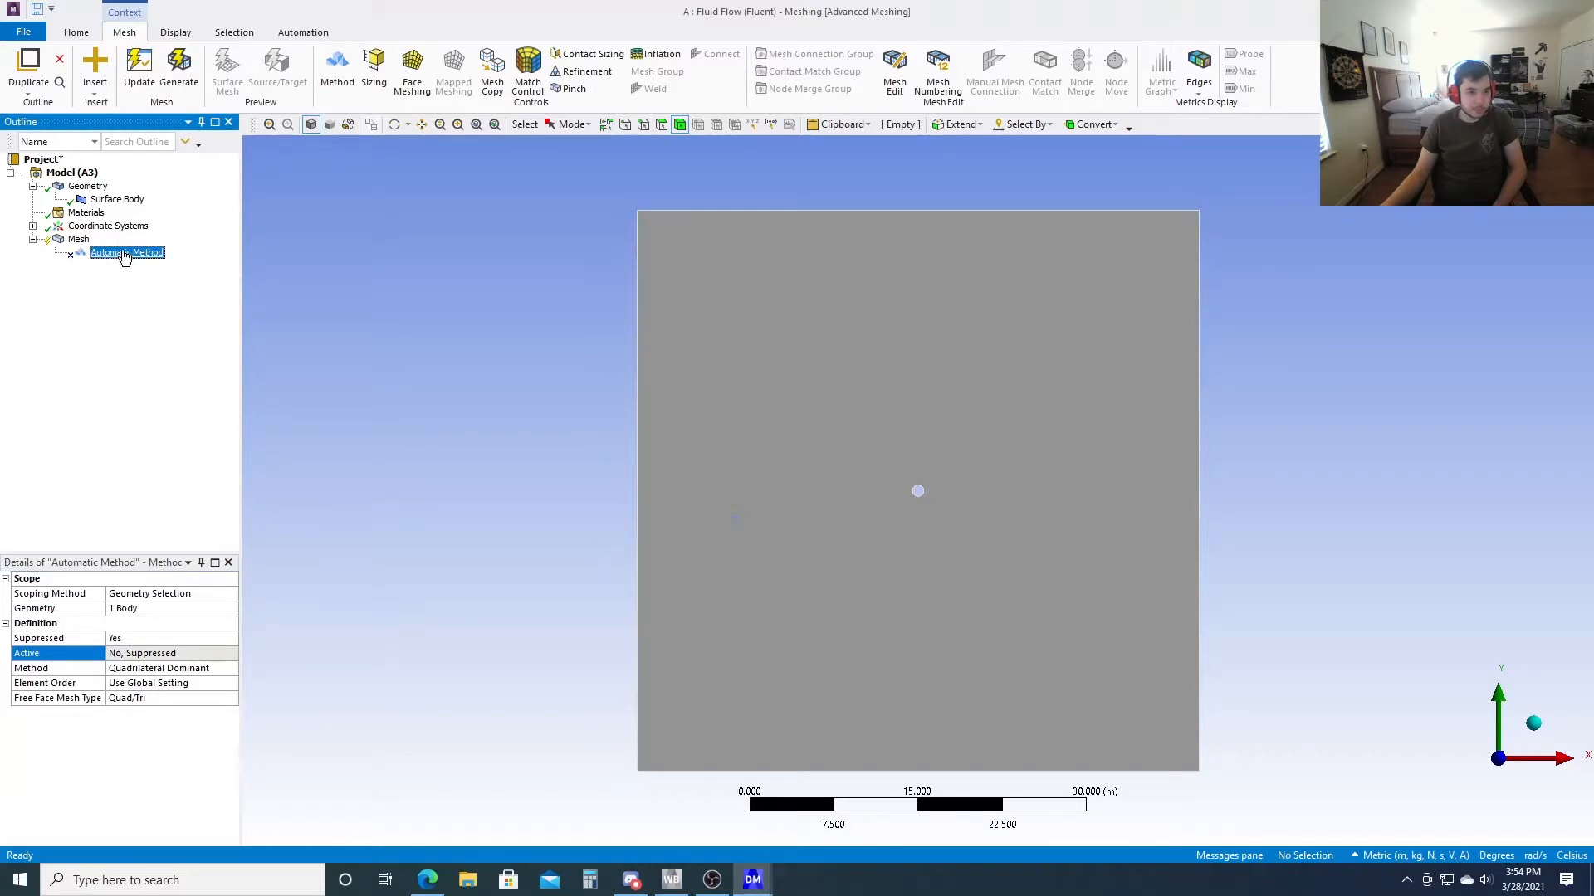
right_click(124, 258)
click(154, 456)
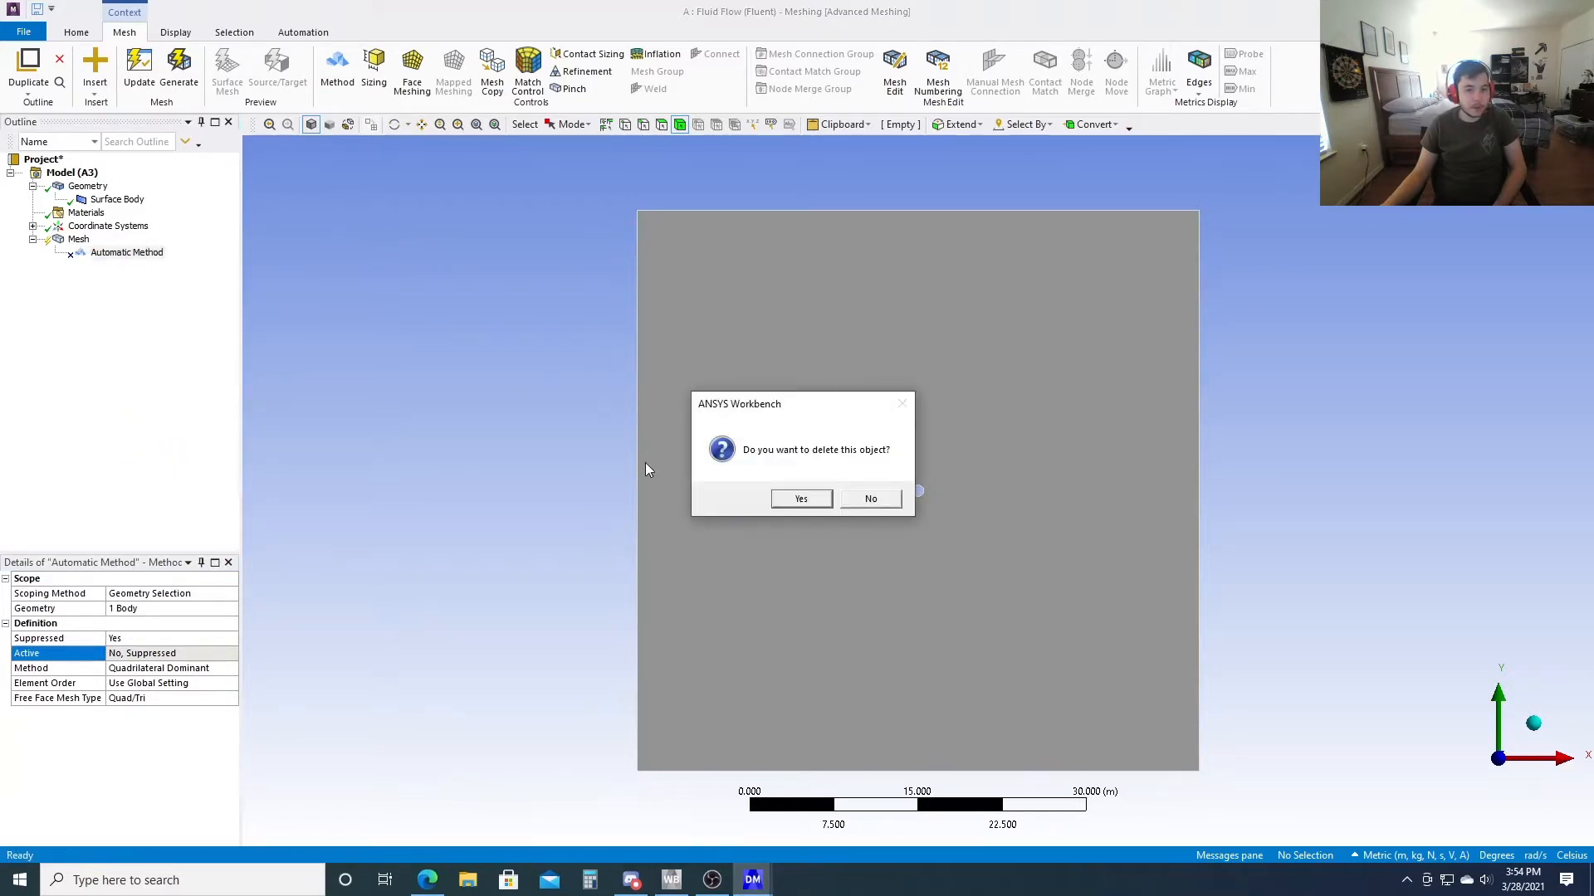
click(800, 499)
Insert a new mesh method scoped to the surface body and set its method to Triangles
click(337, 66)
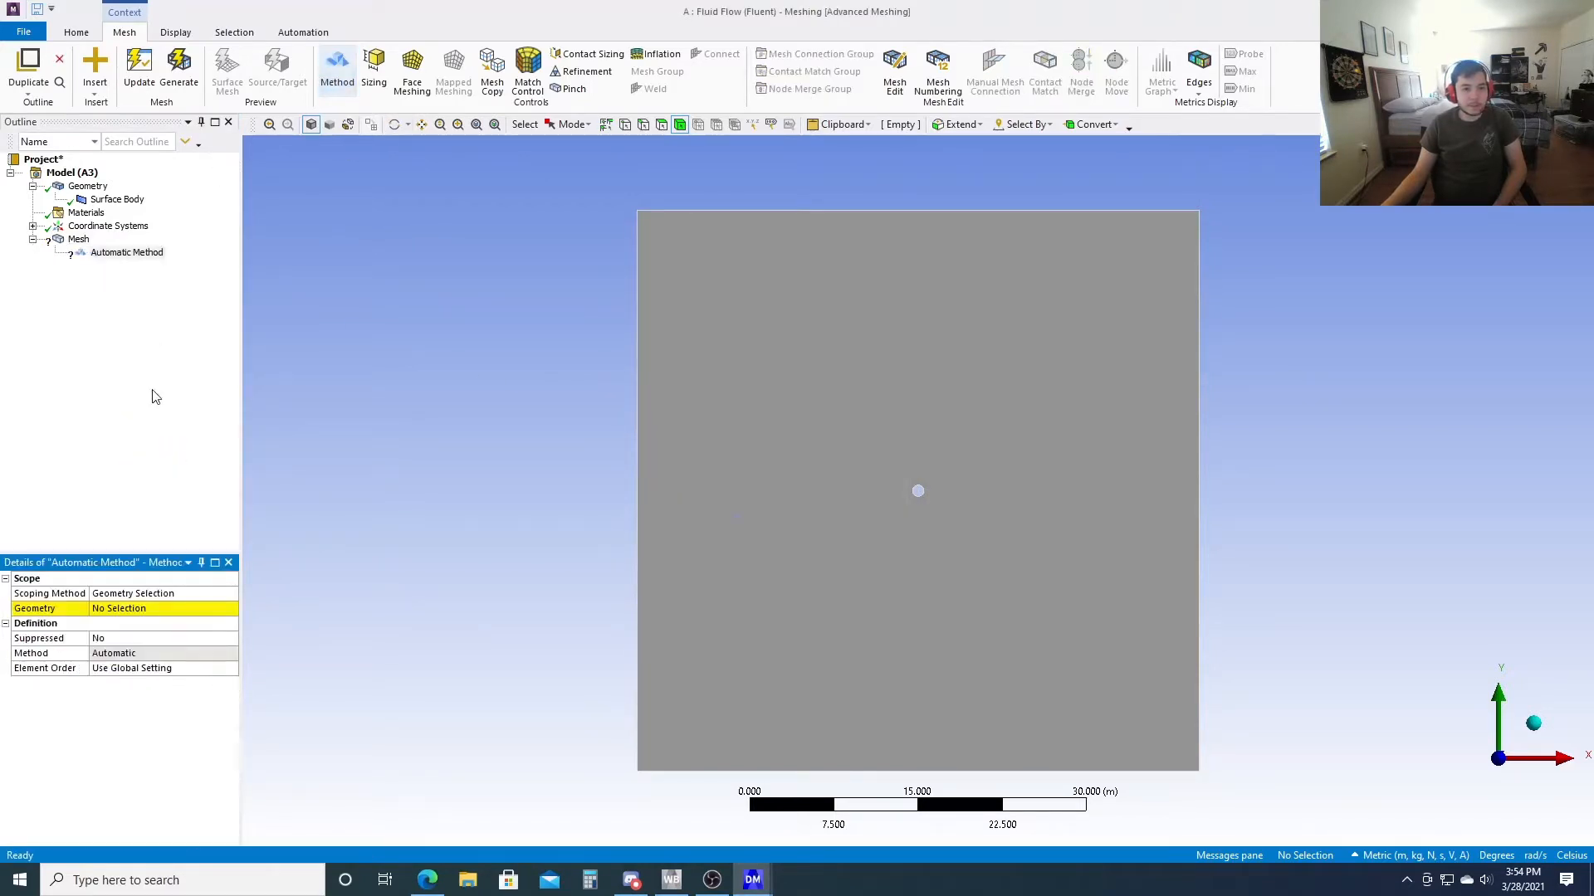
click(774, 521)
click(129, 608)
click(117, 608)
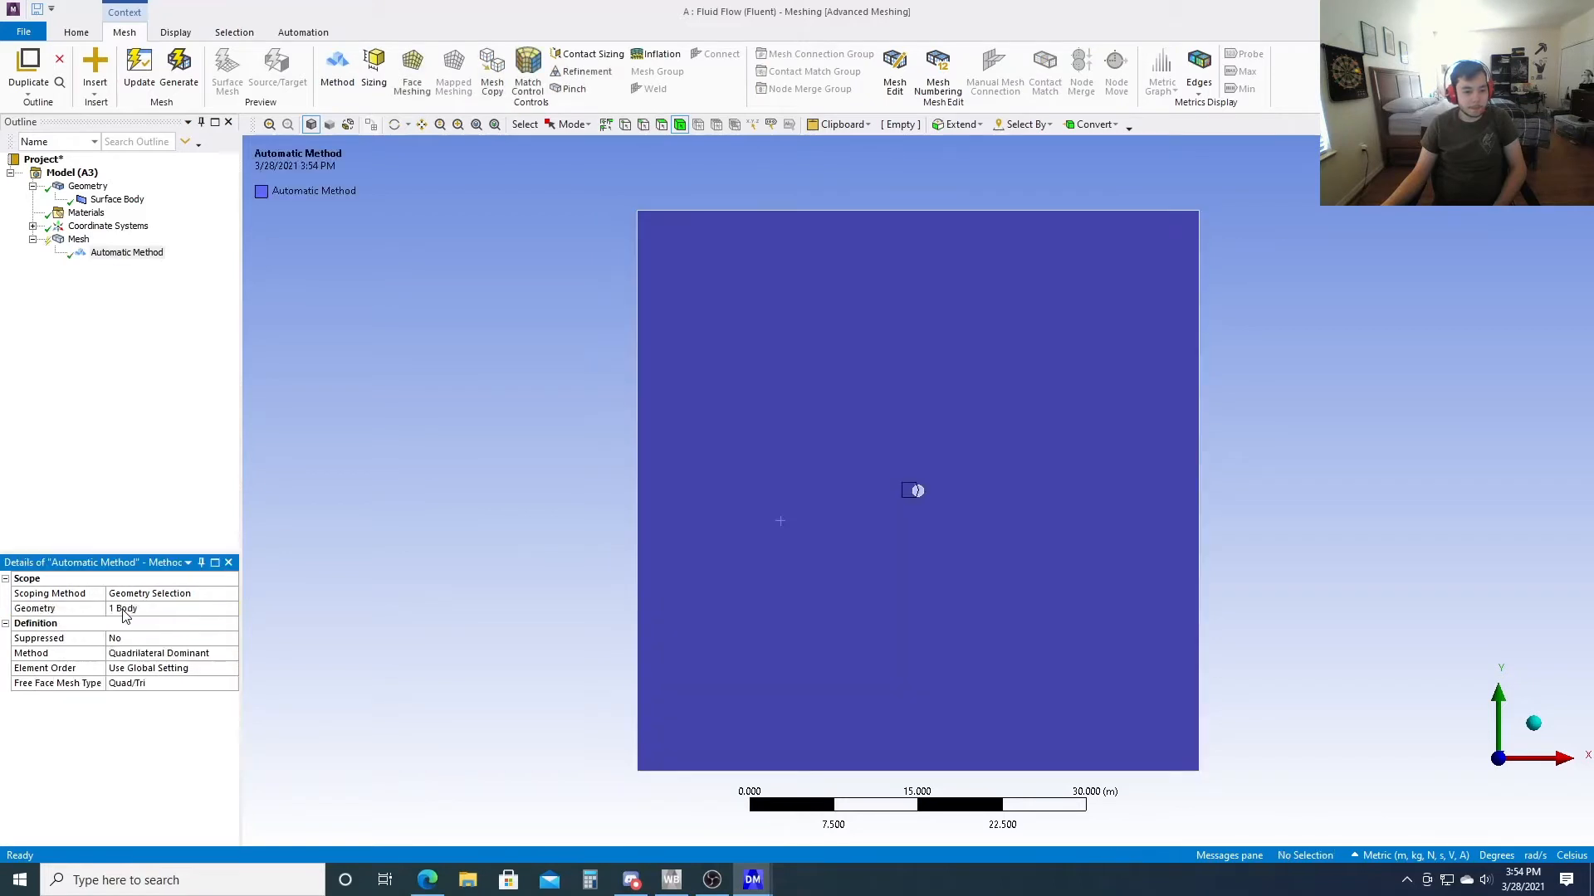
click(233, 655)
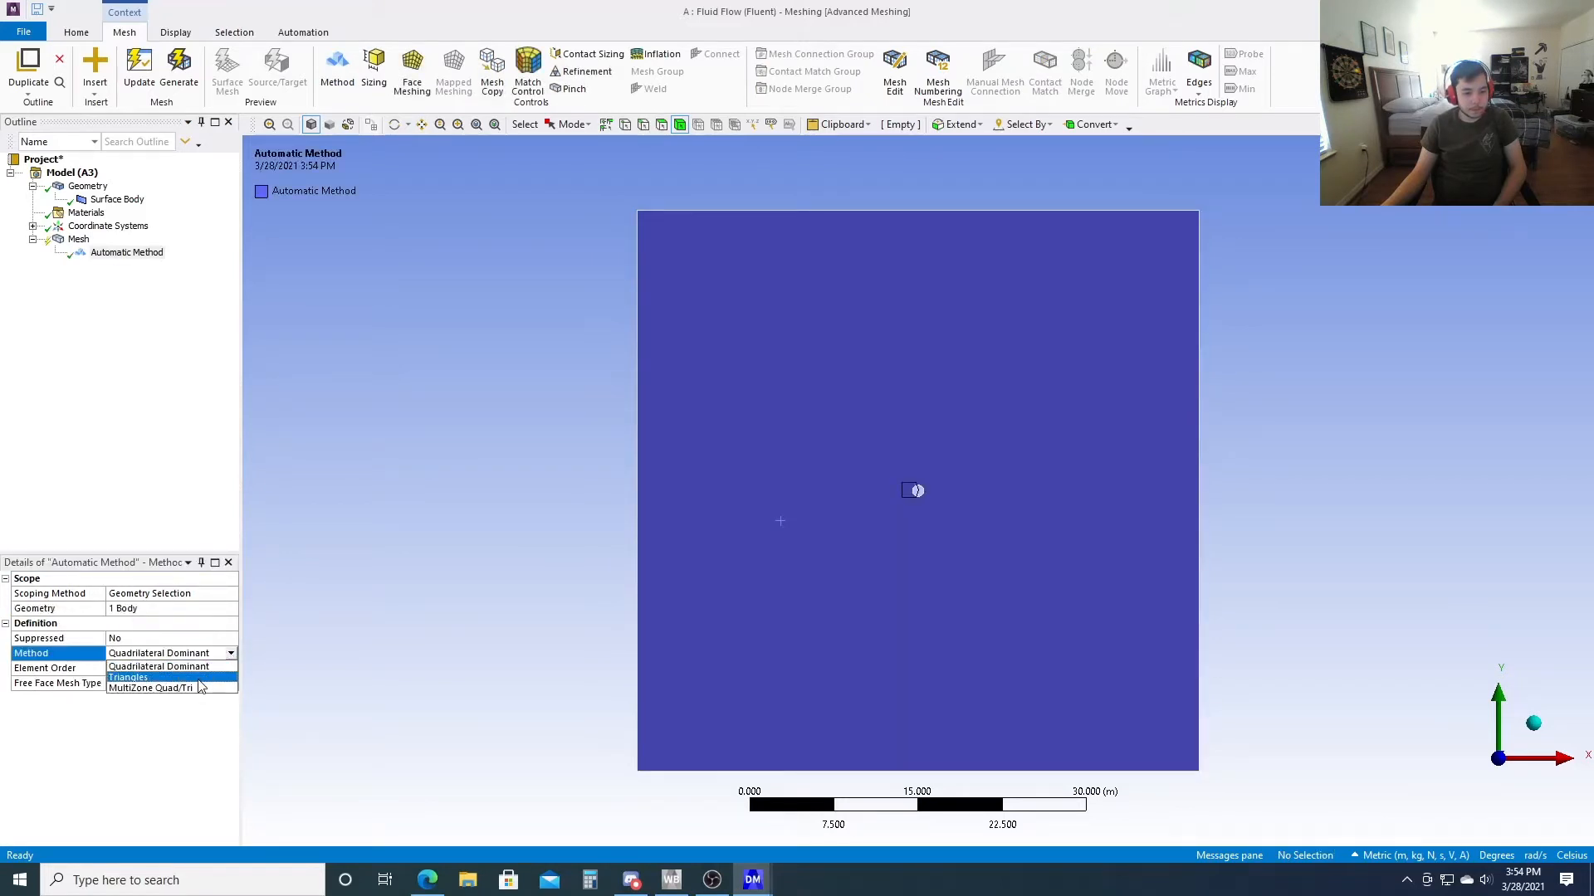
click(199, 679)
Generate the all-triangles mesh and inspect the elements around the circular cutout
click(178, 70)
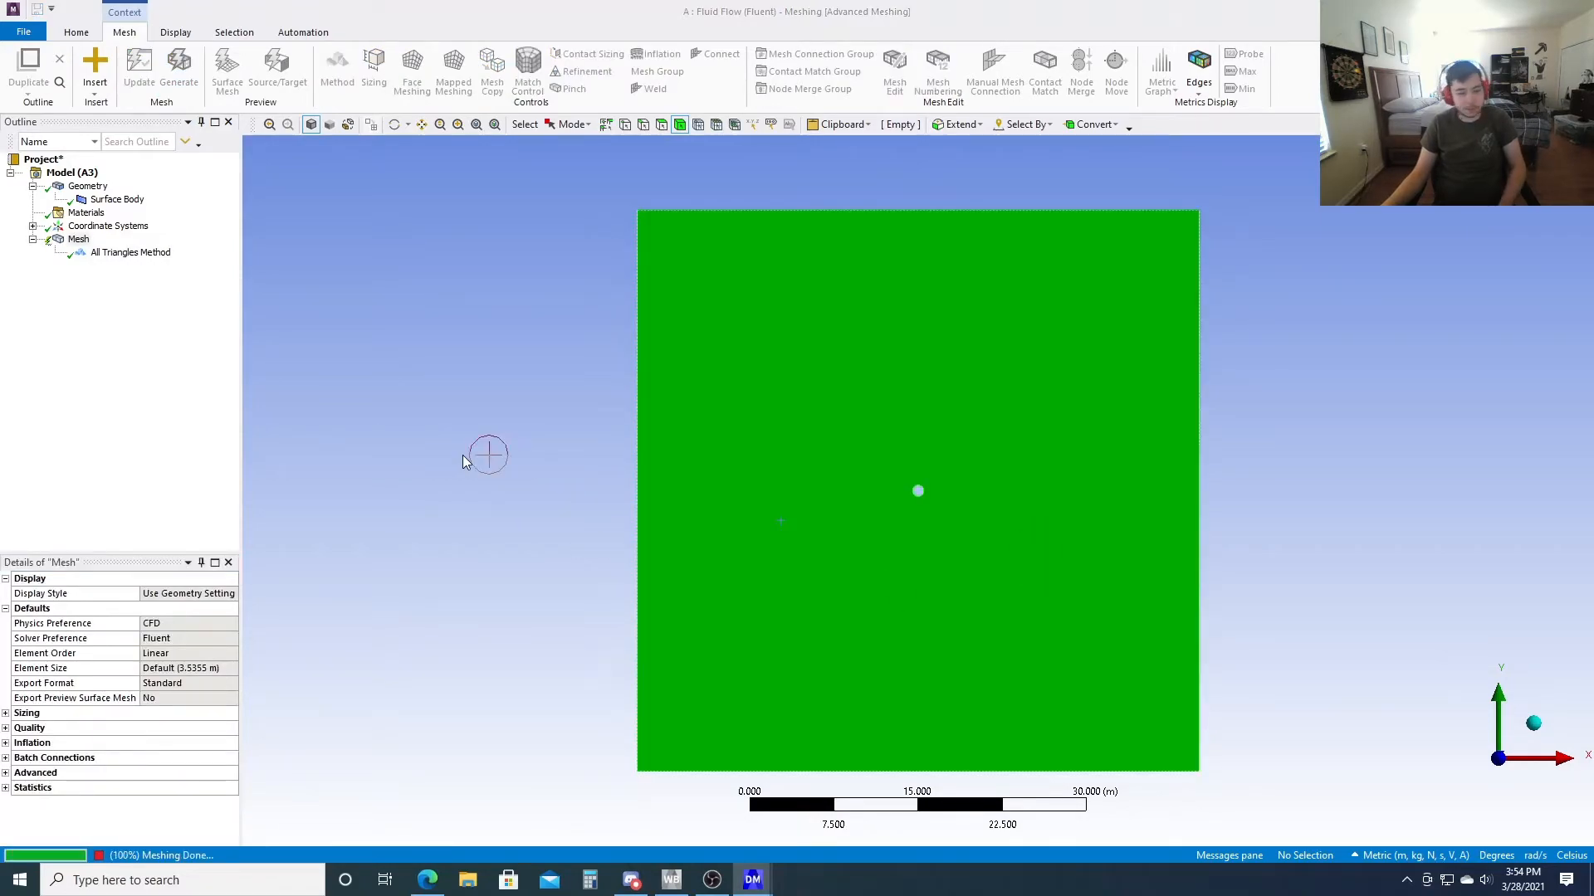
scroll(815, 546, up, 3)
scroll(786, 505, down, 3)
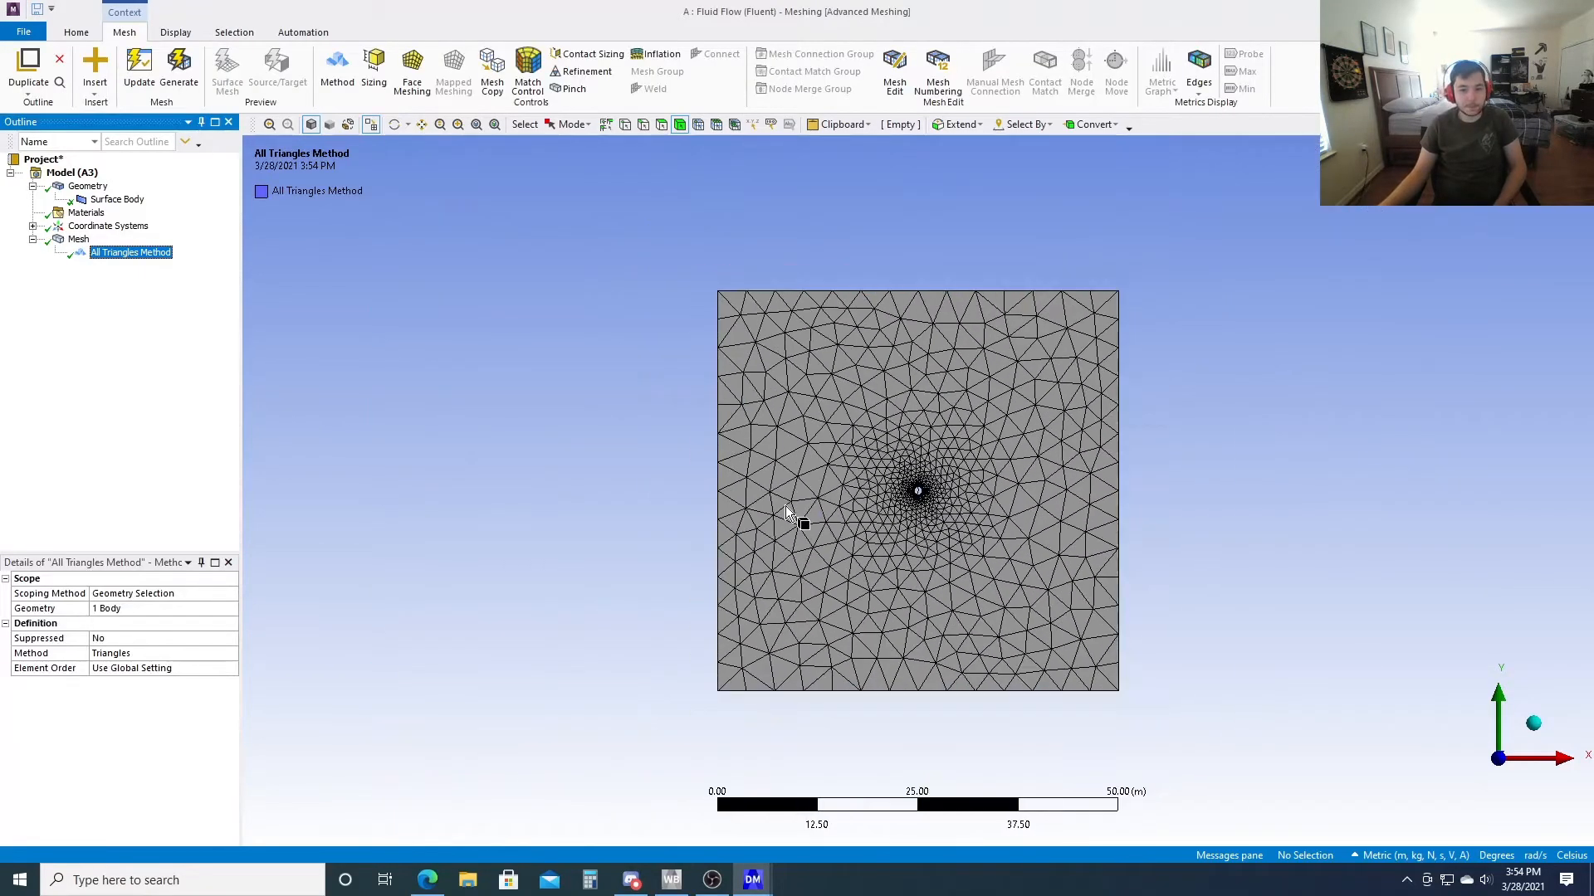
scroll(790, 594, up, 3)
scroll(790, 589, up, 5)
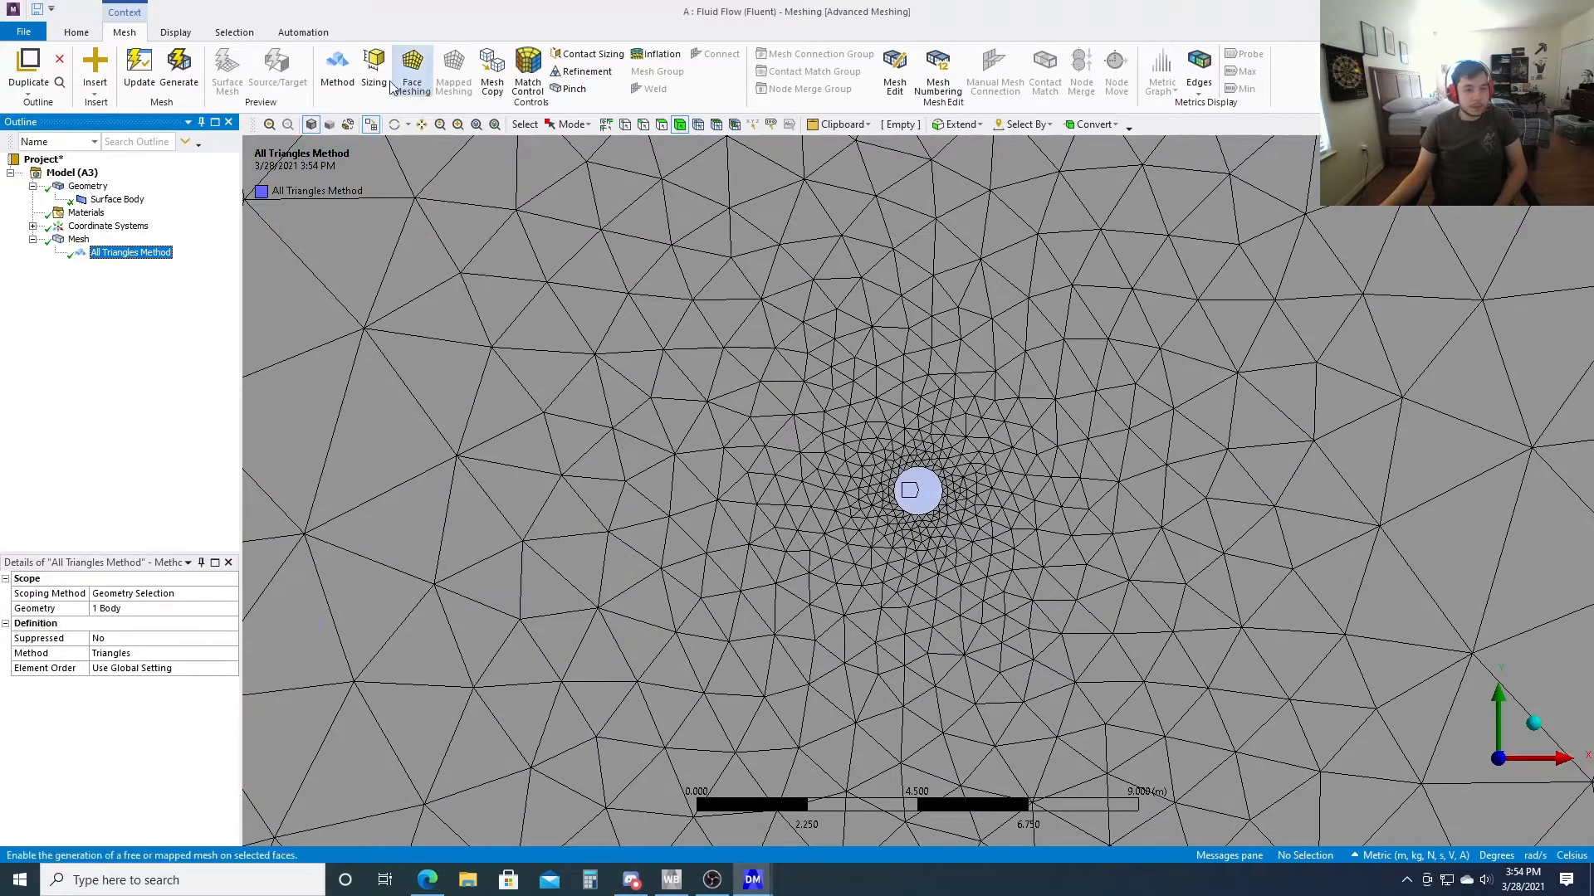
Insert a mesh sizing and scope it to the edge of the circular cutout
click(374, 66)
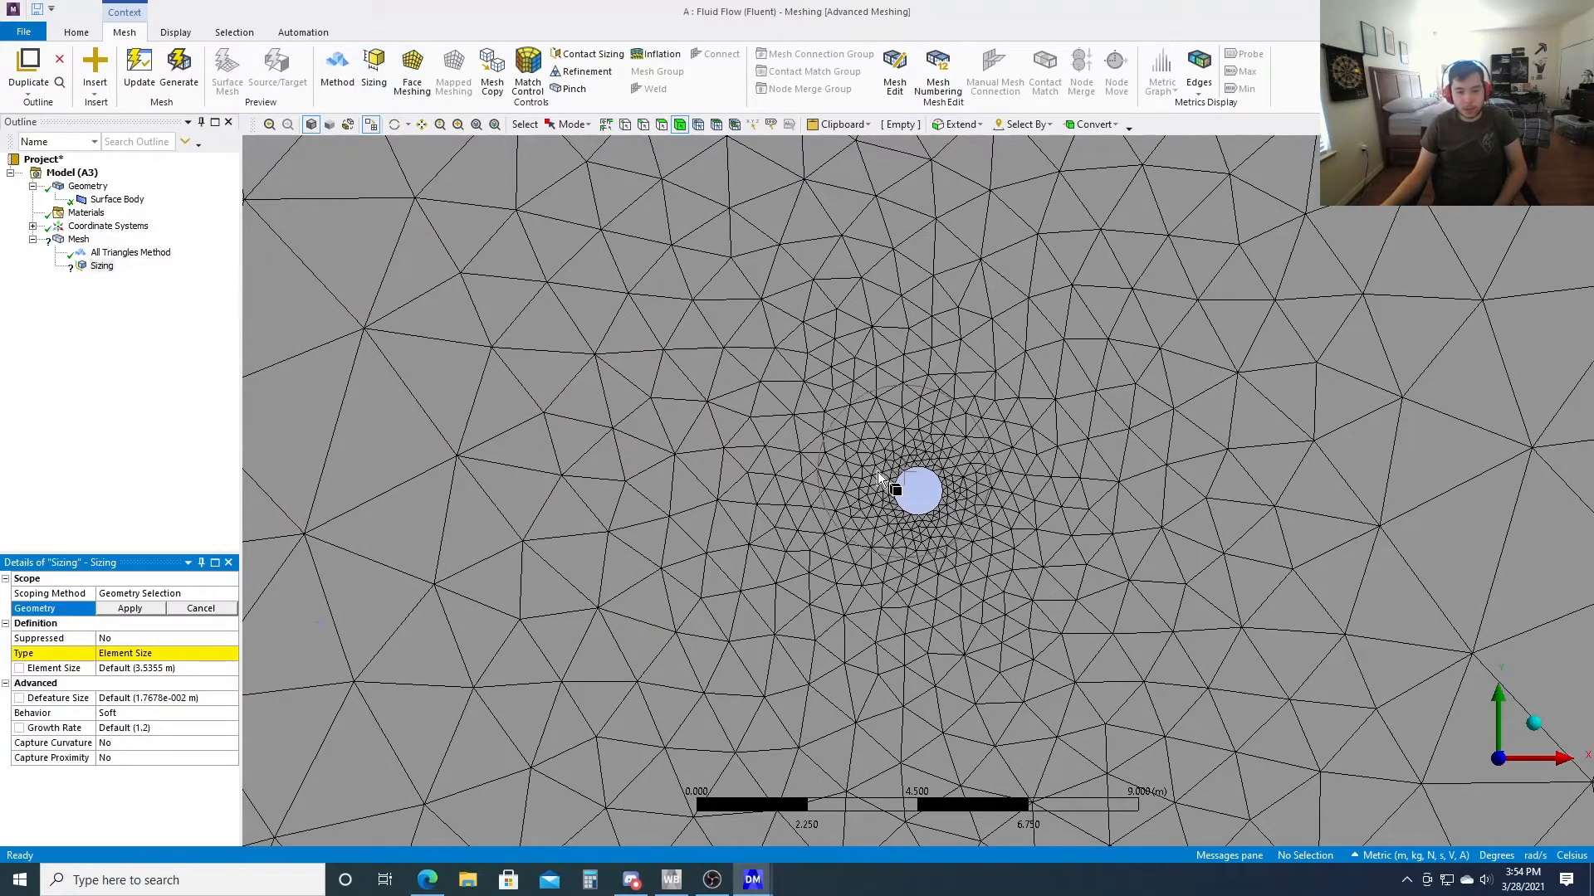
click(643, 125)
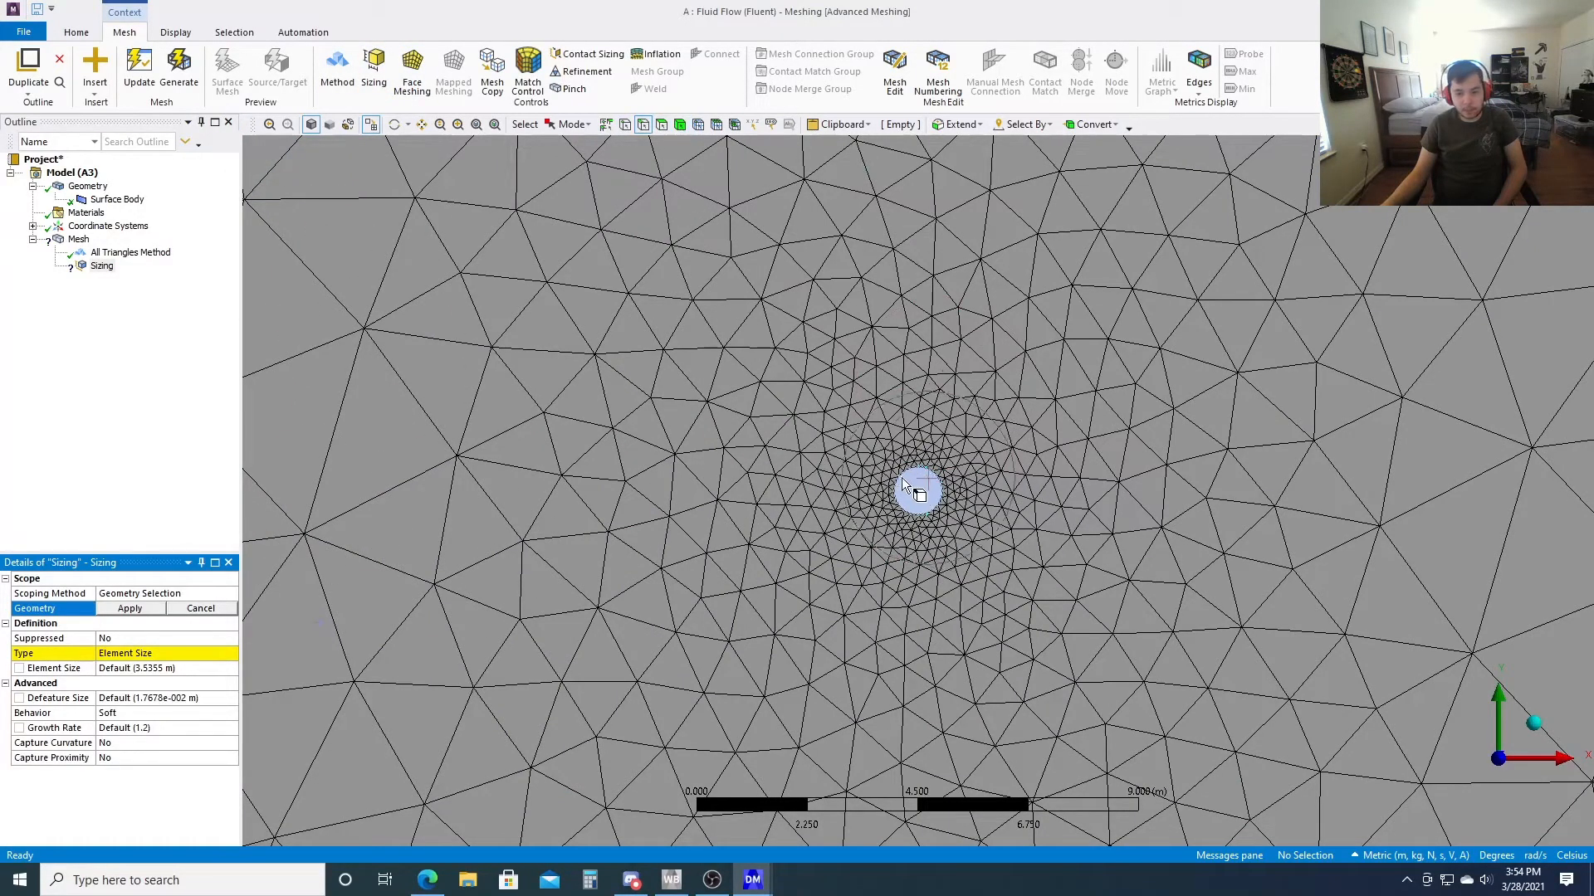
click(934, 506)
click(129, 609)
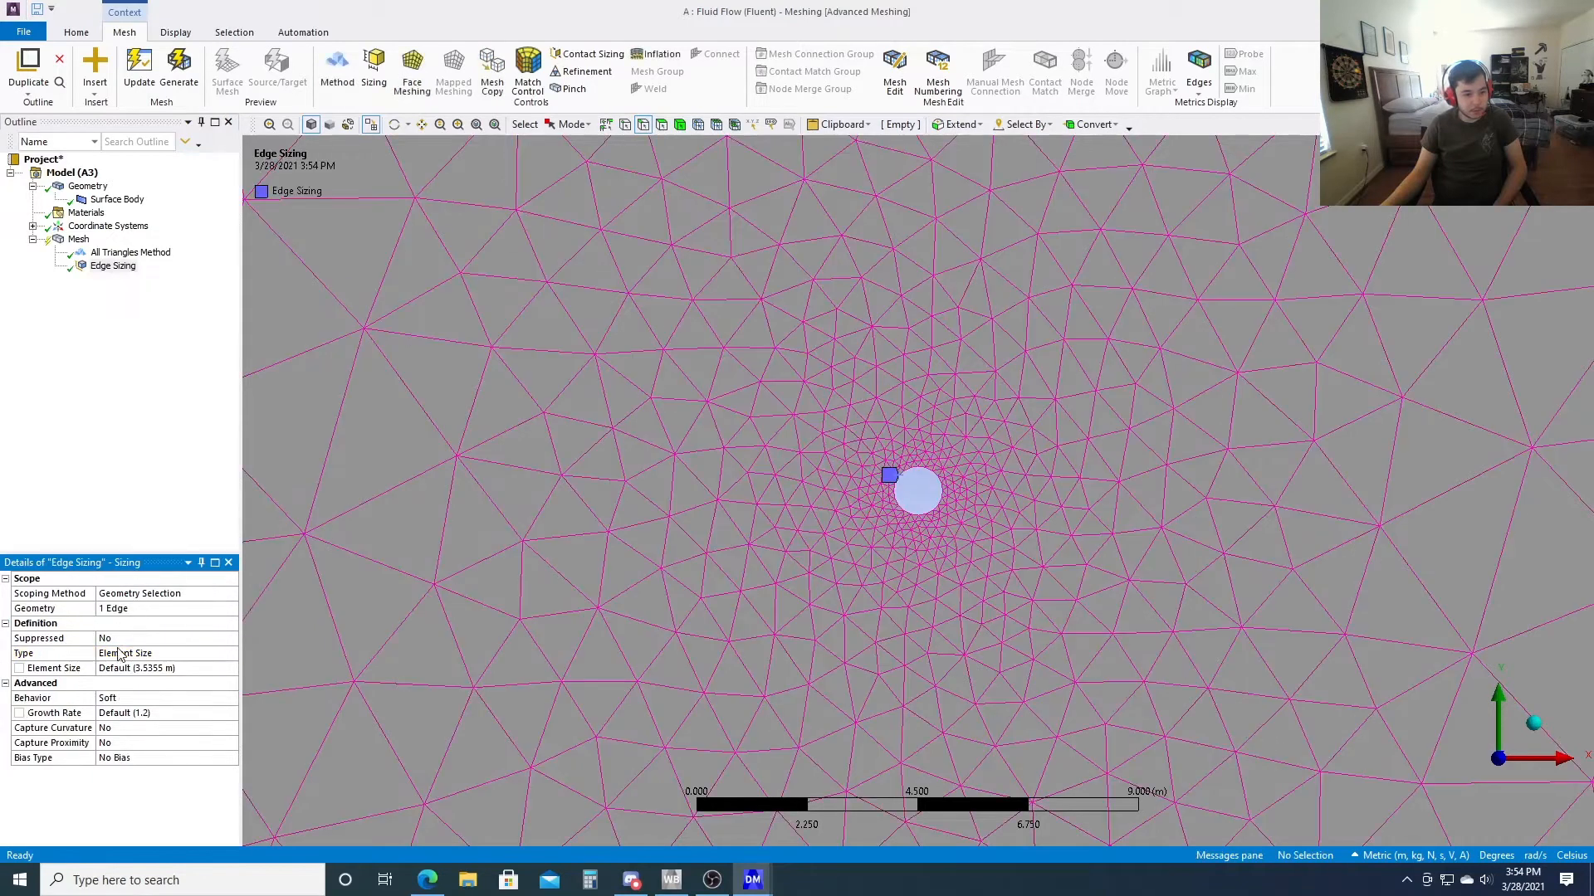
Set the edge sizing to a 0.005 m element size with Hard behavior and regenerate the mesh
click(188, 669)
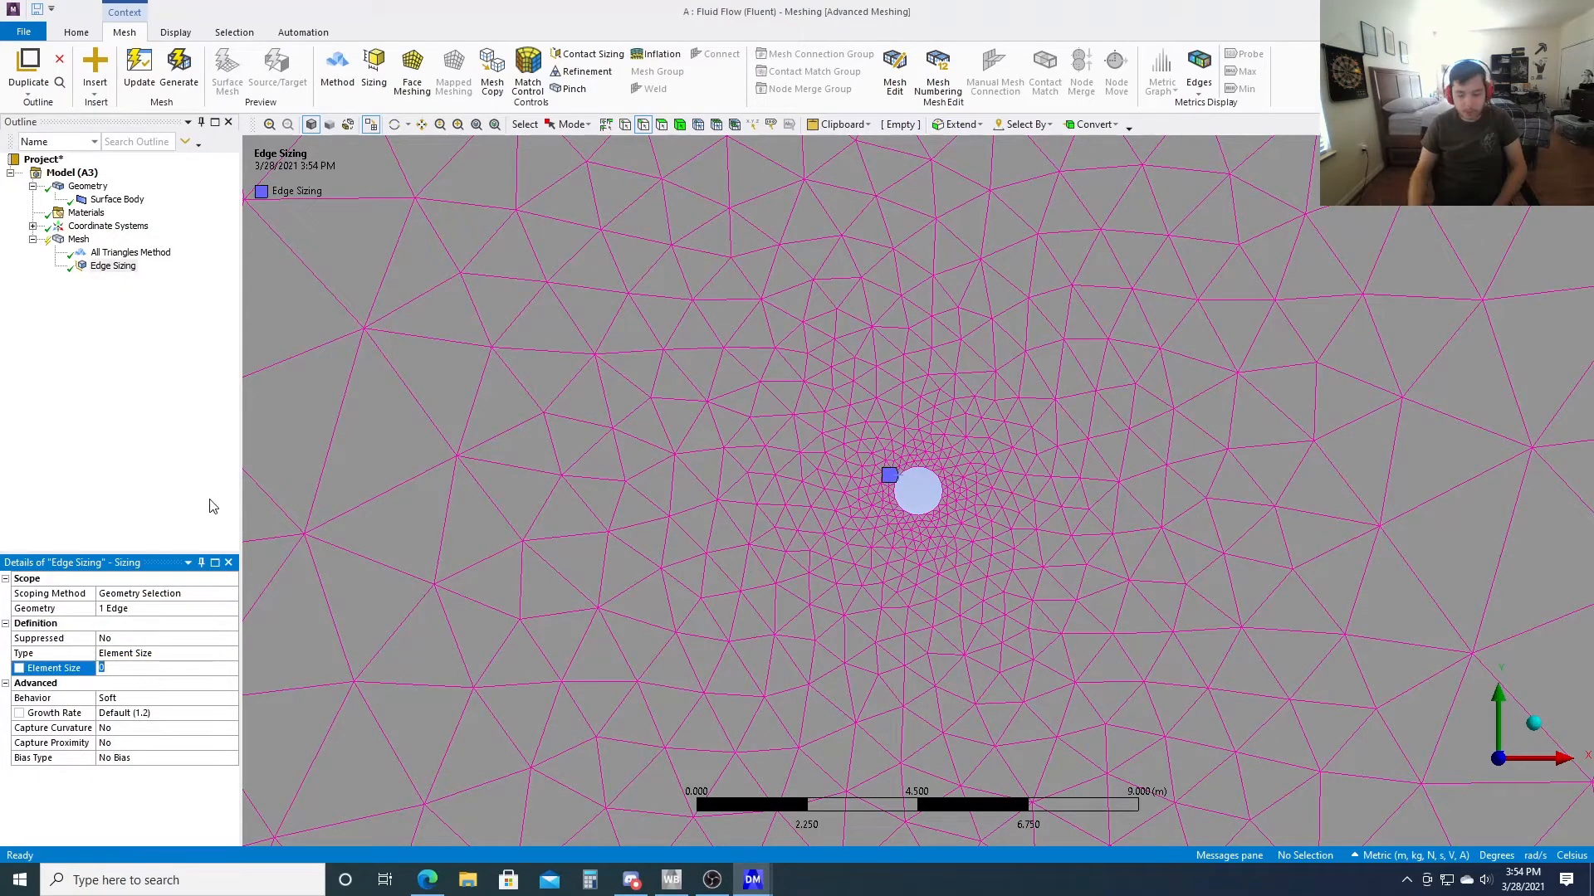
text(0.02)
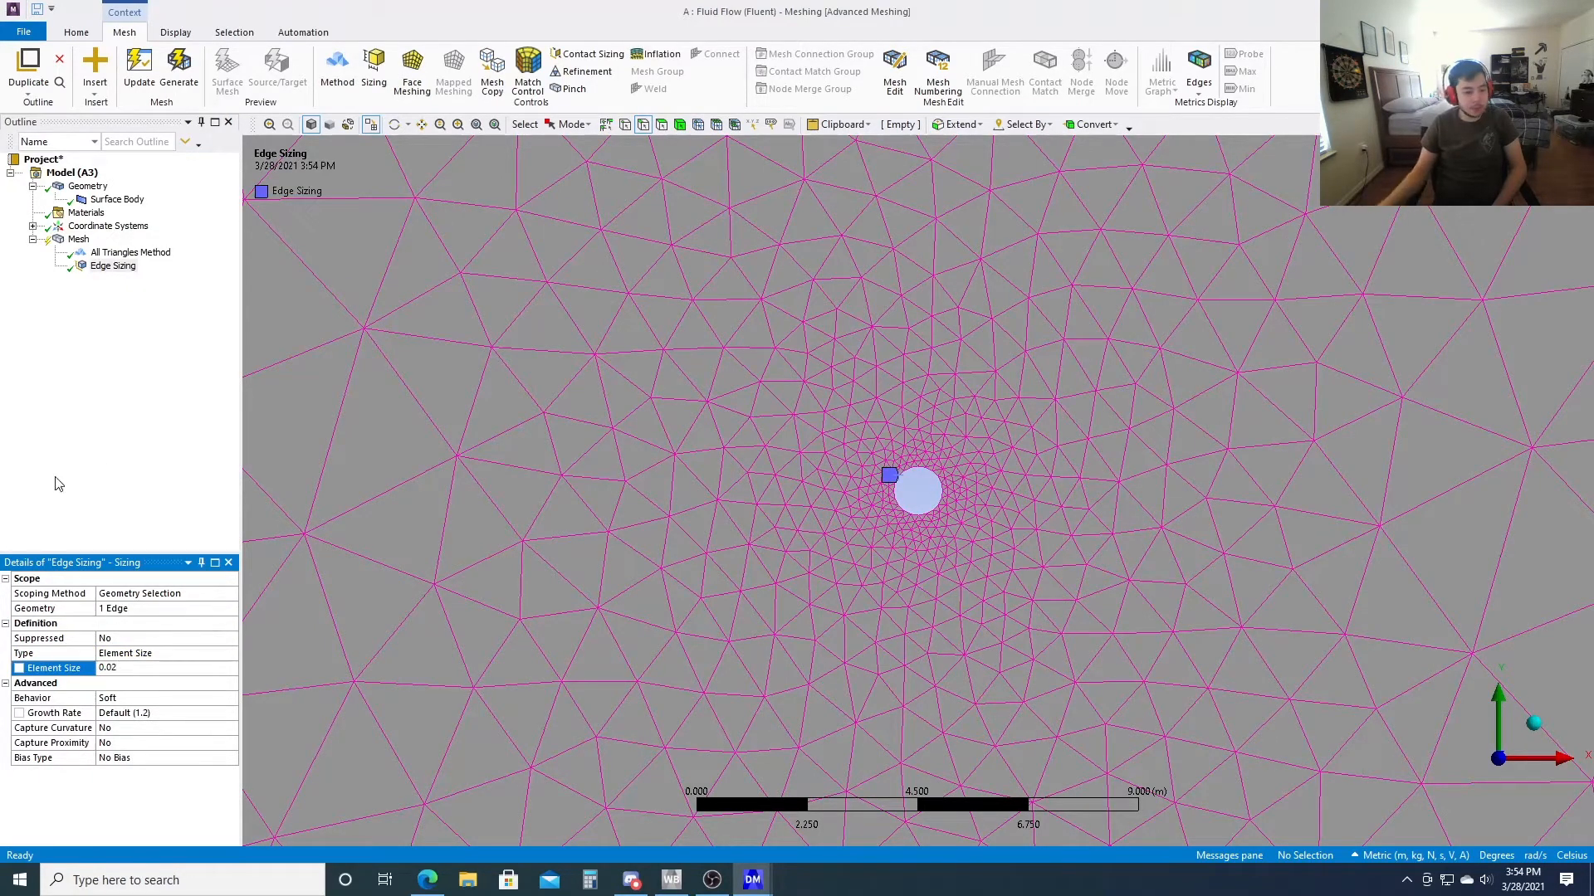
key(BackSpace)
text(05)
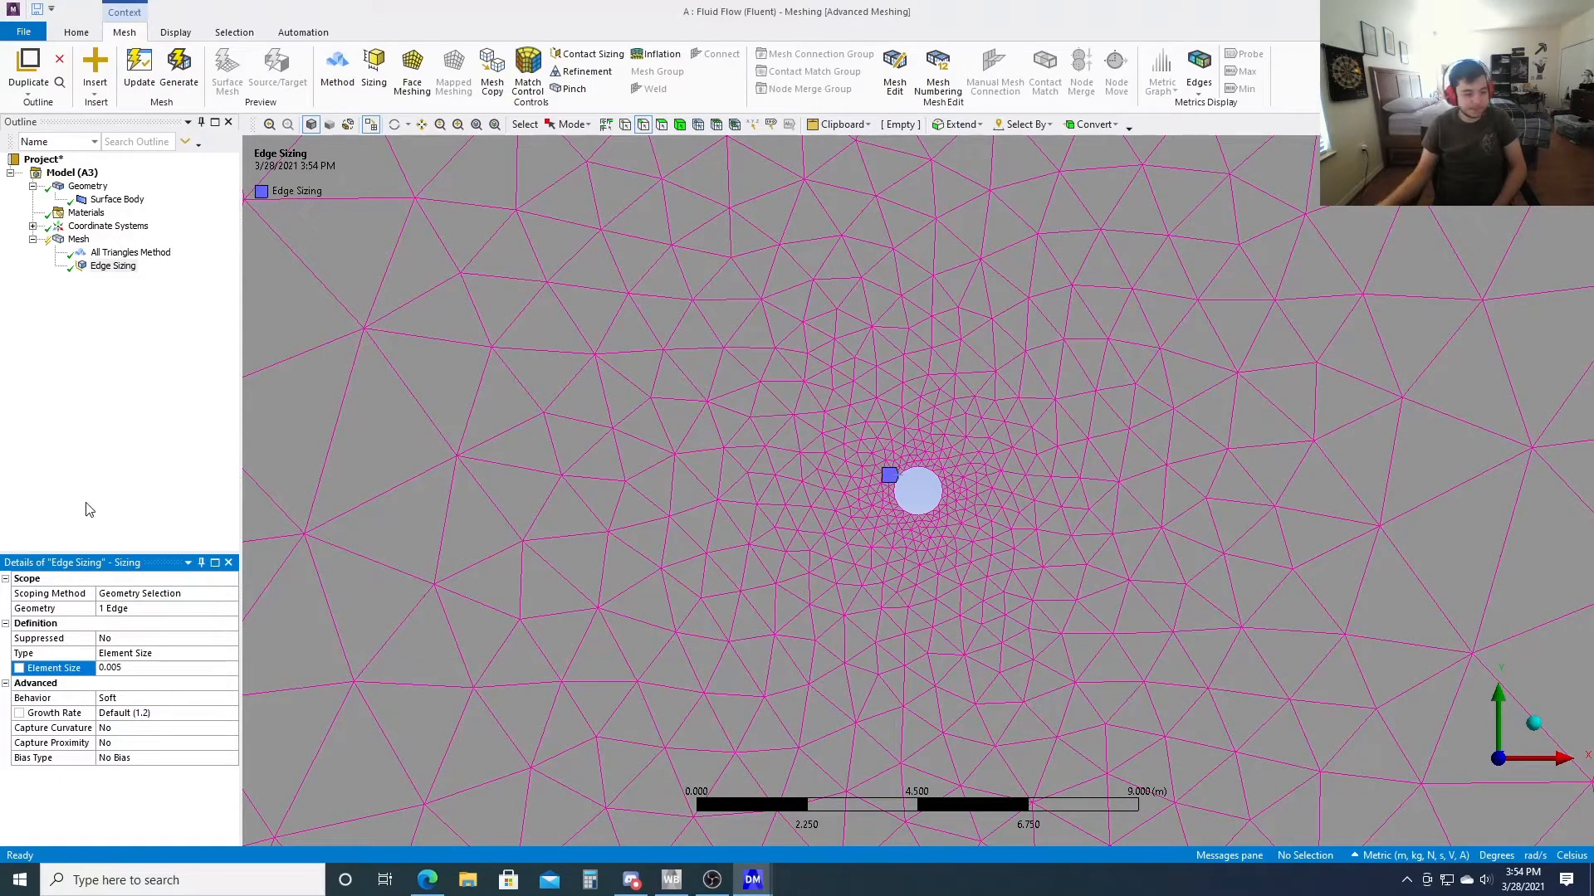
click(212, 700)
click(232, 700)
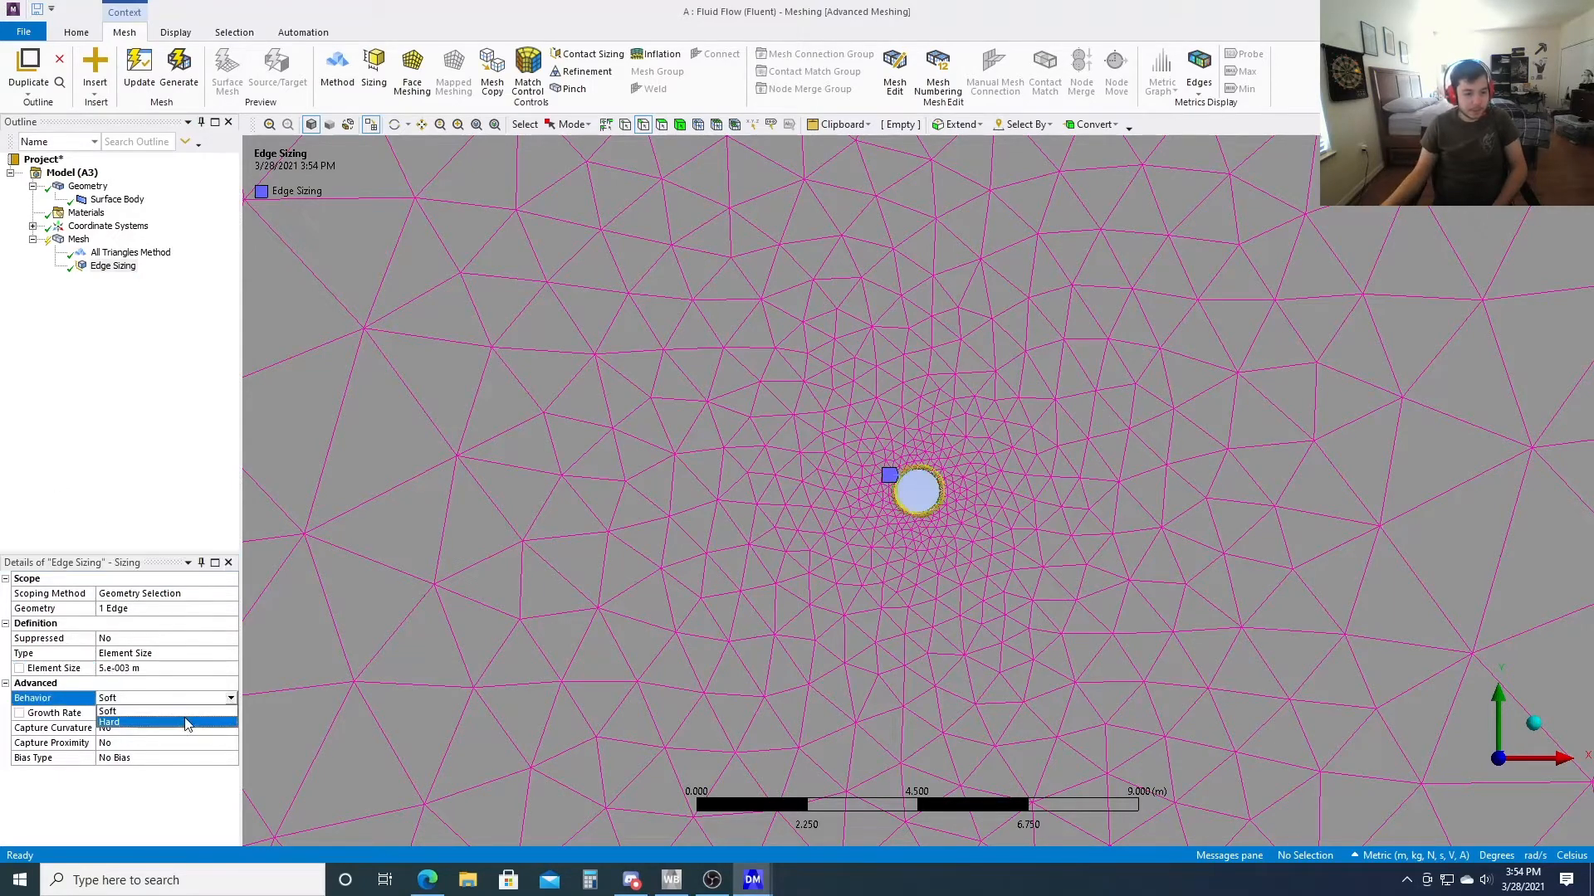
click(184, 722)
click(178, 71)
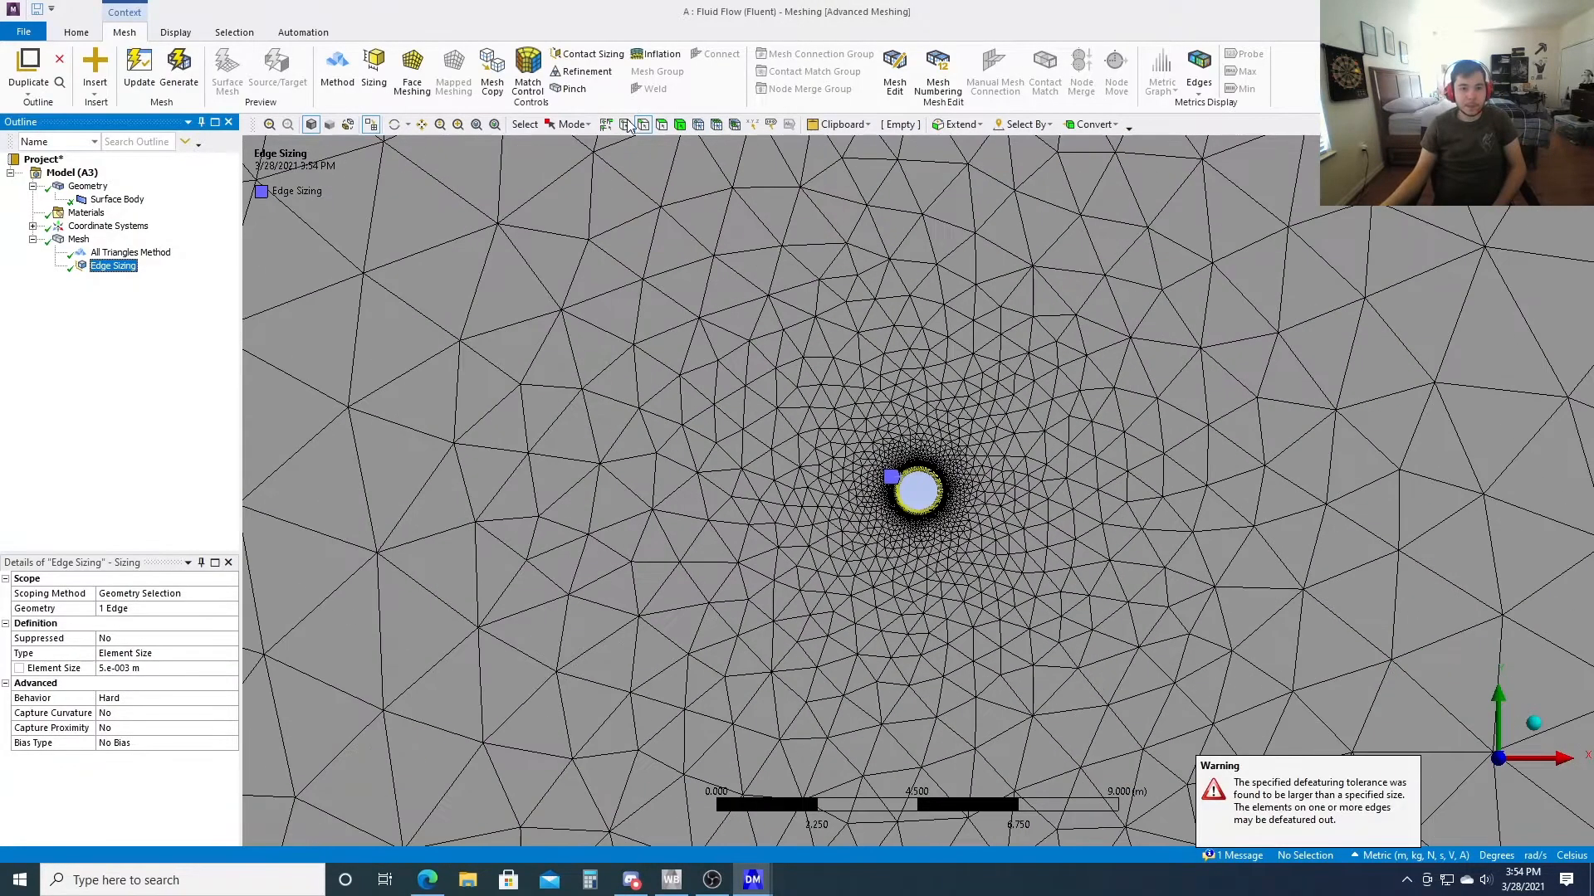
Insert an inflation scoped to the domain face, with the circular cutout's edge as its boundary
click(657, 54)
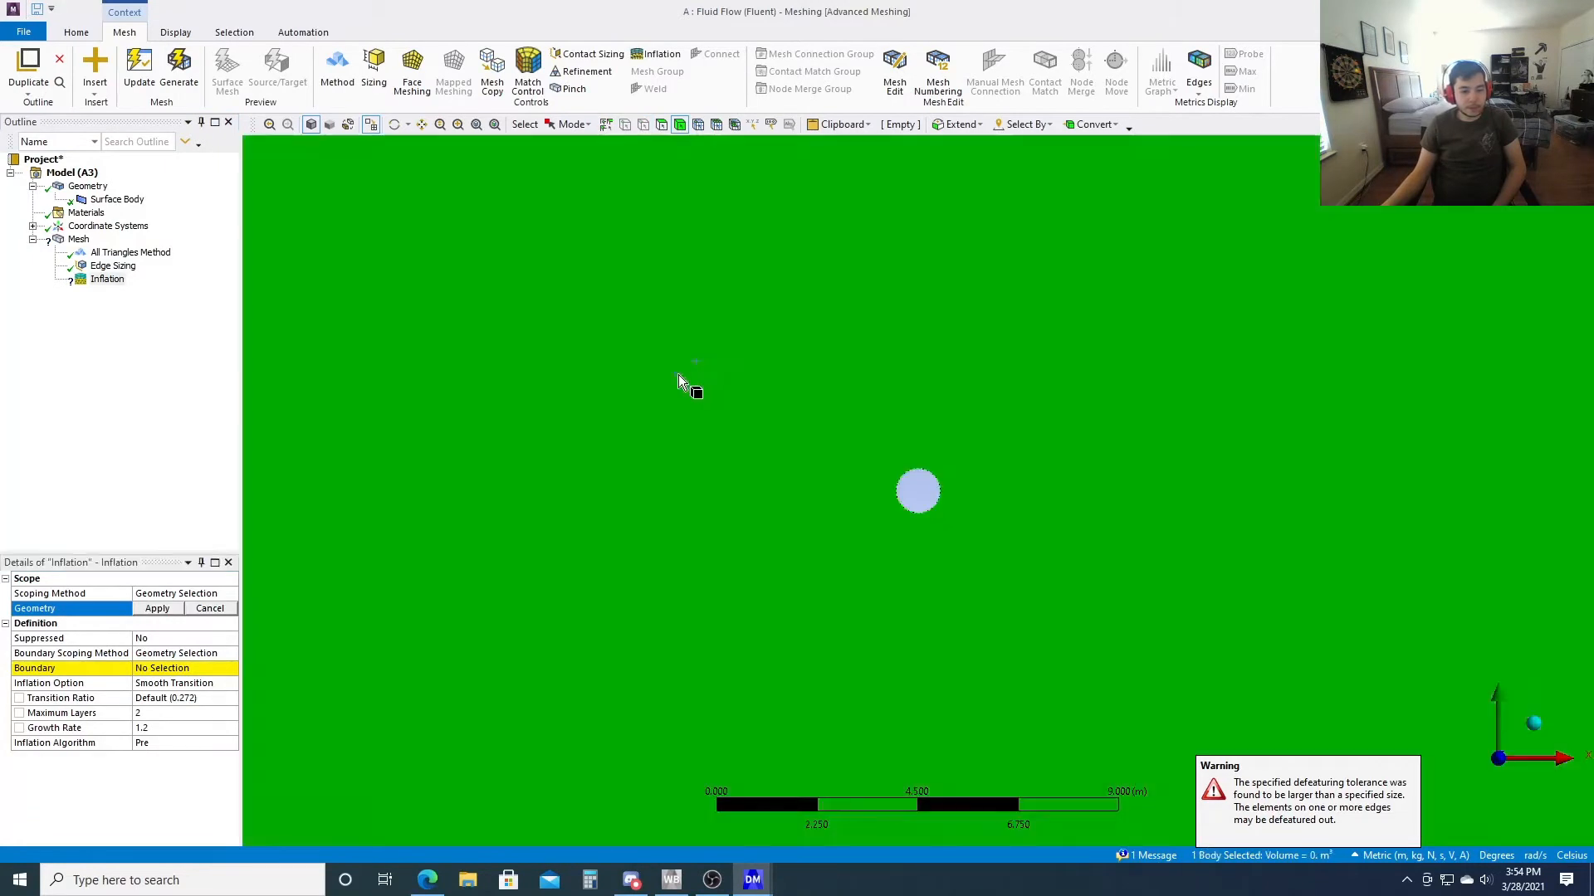
click(681, 373)
click(177, 610)
click(176, 612)
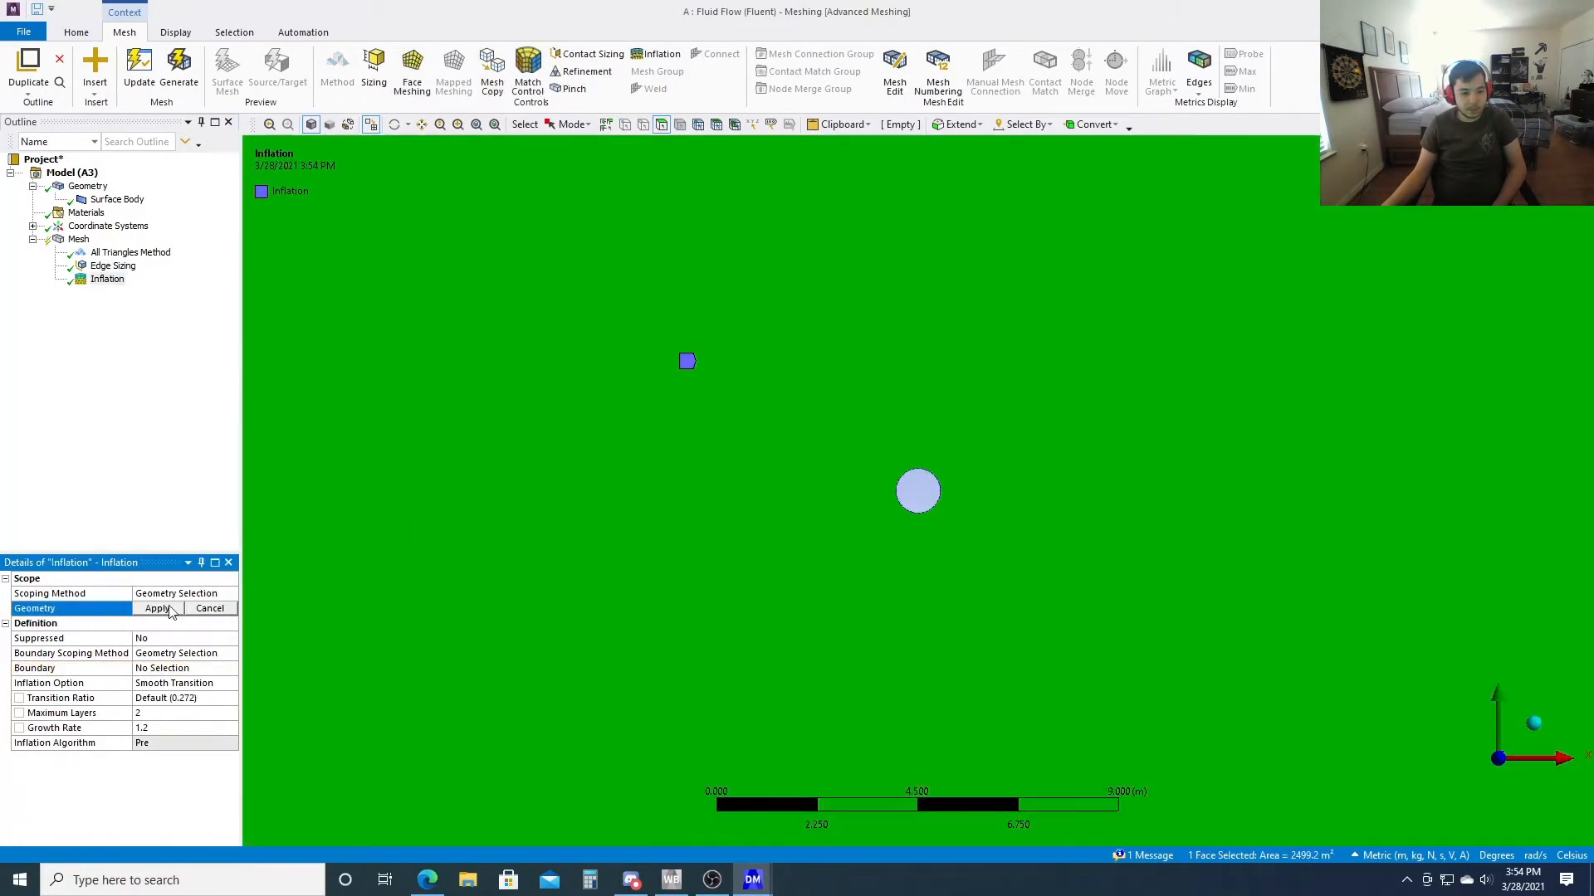
click(166, 609)
click(191, 676)
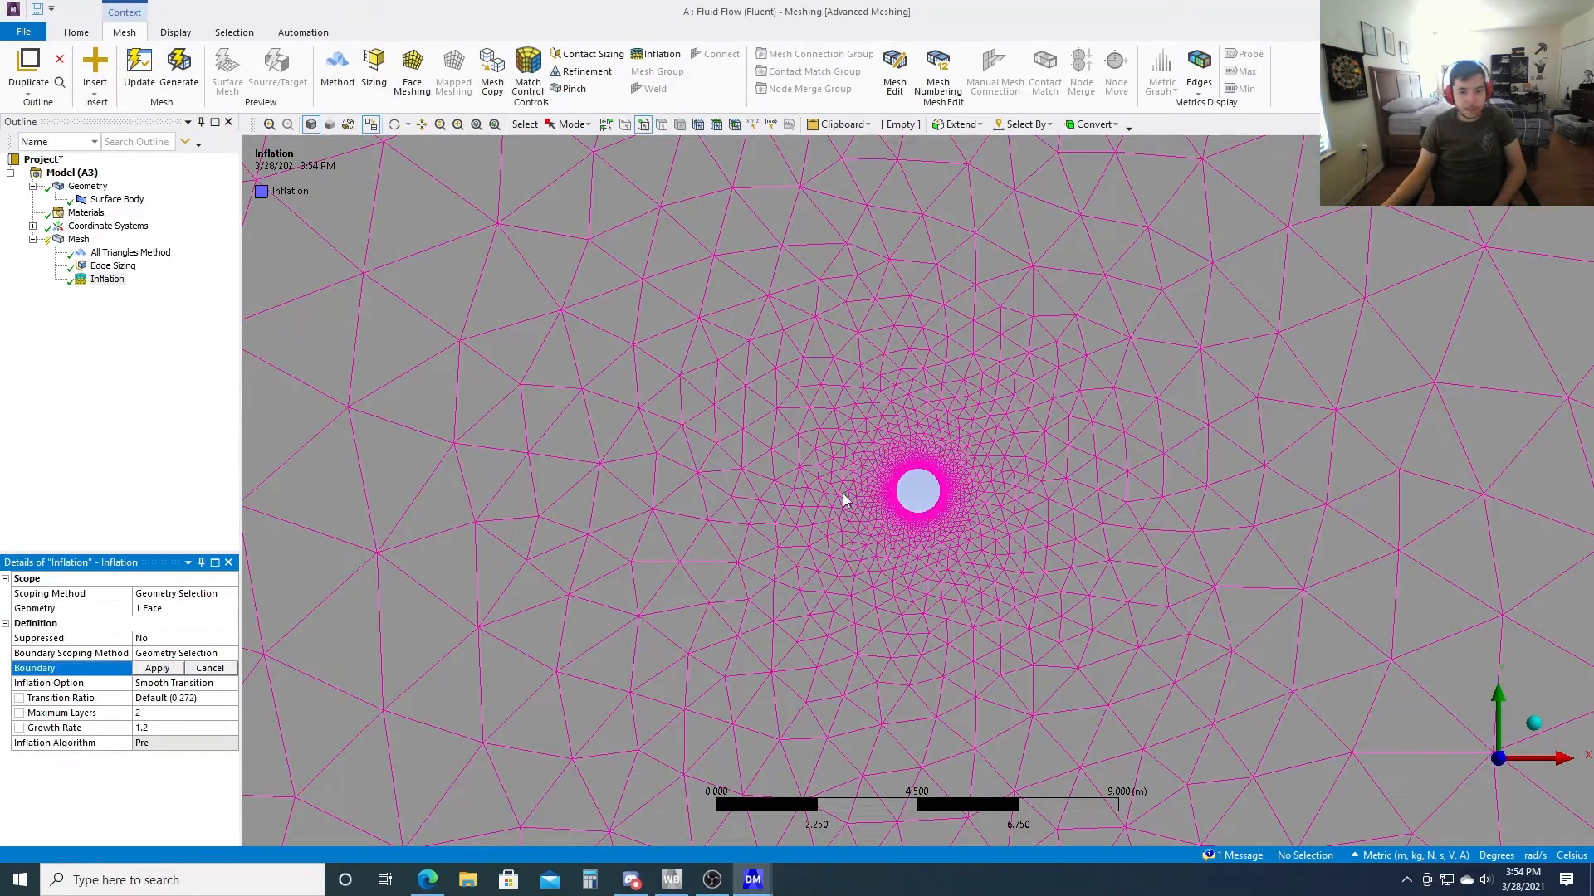
click(897, 493)
click(166, 675)
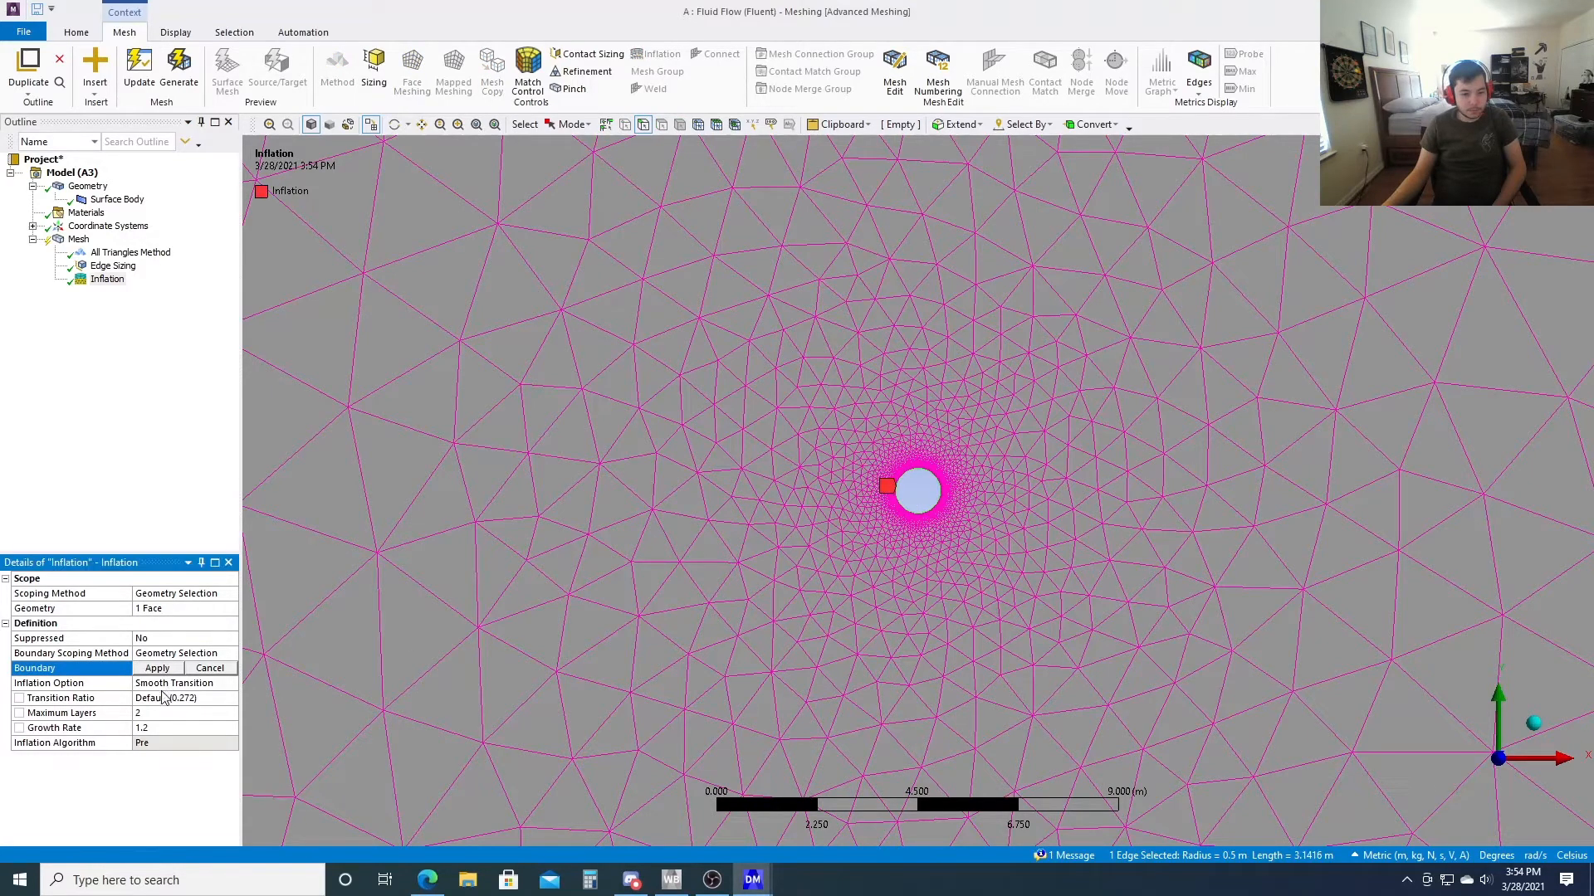
Set the inflation to First Layer Thickness with a first layer height of 0.02 m, 100 maximum layers and a growth rate of 2.5
click(178, 689)
click(182, 683)
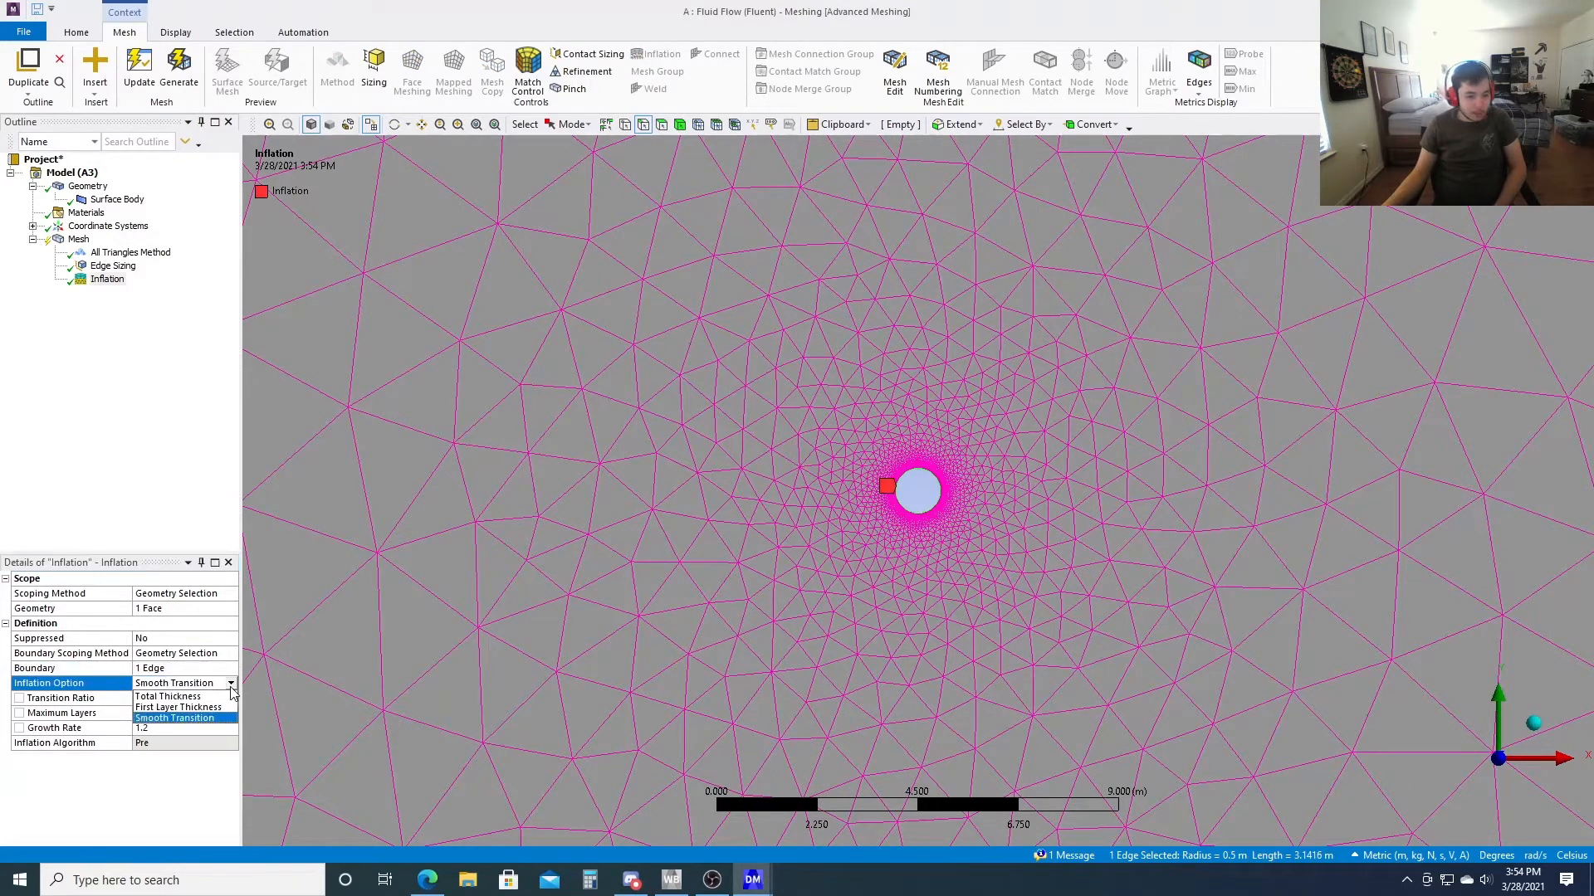
click(193, 711)
click(184, 698)
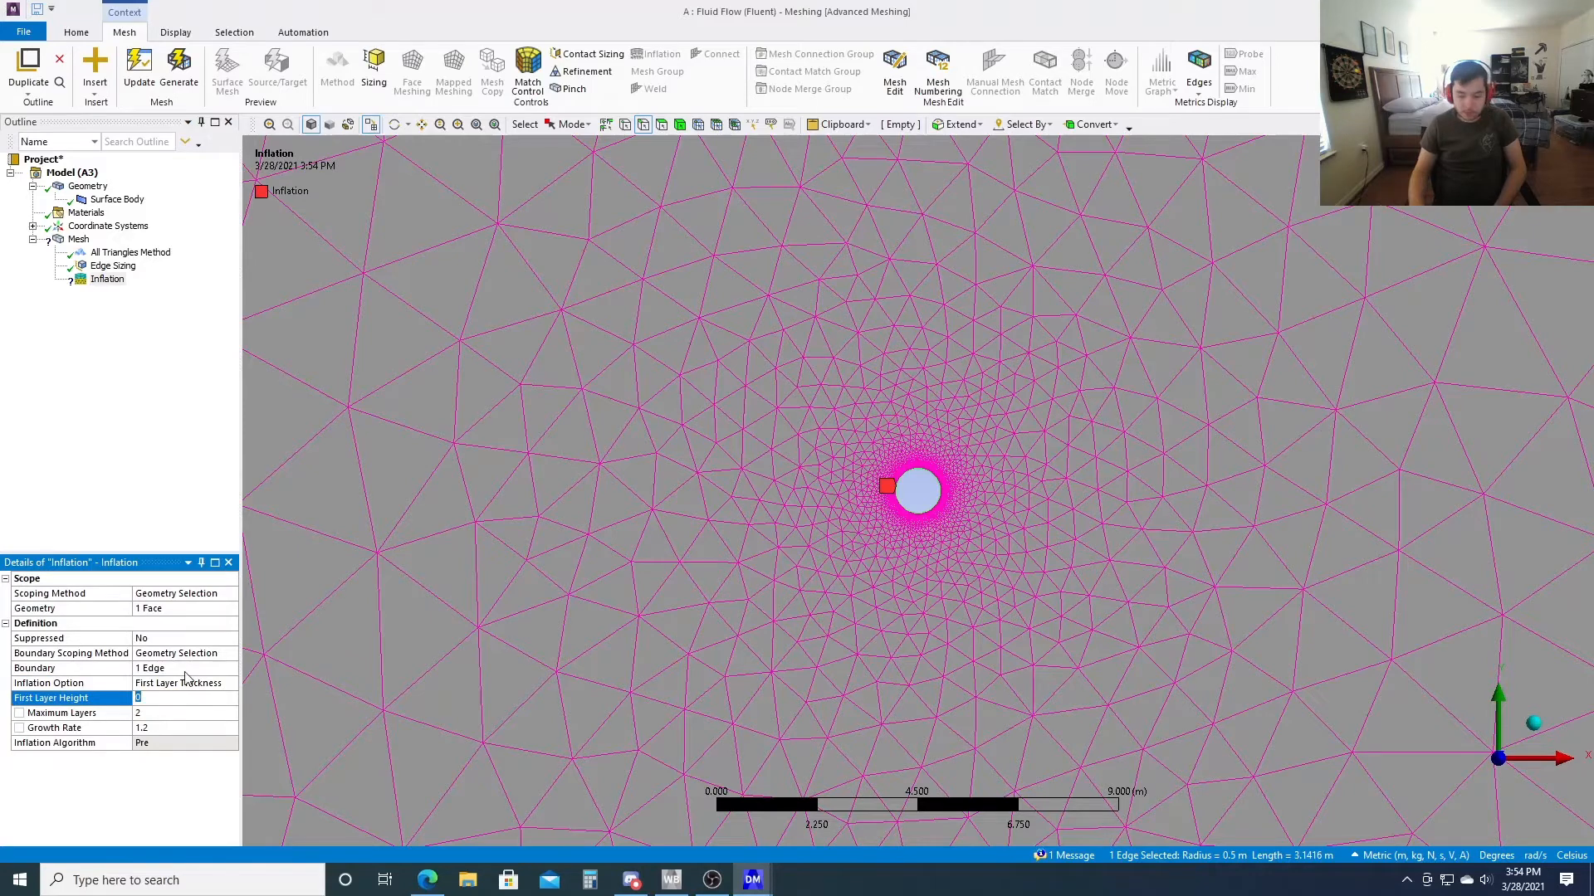
click(77, 699)
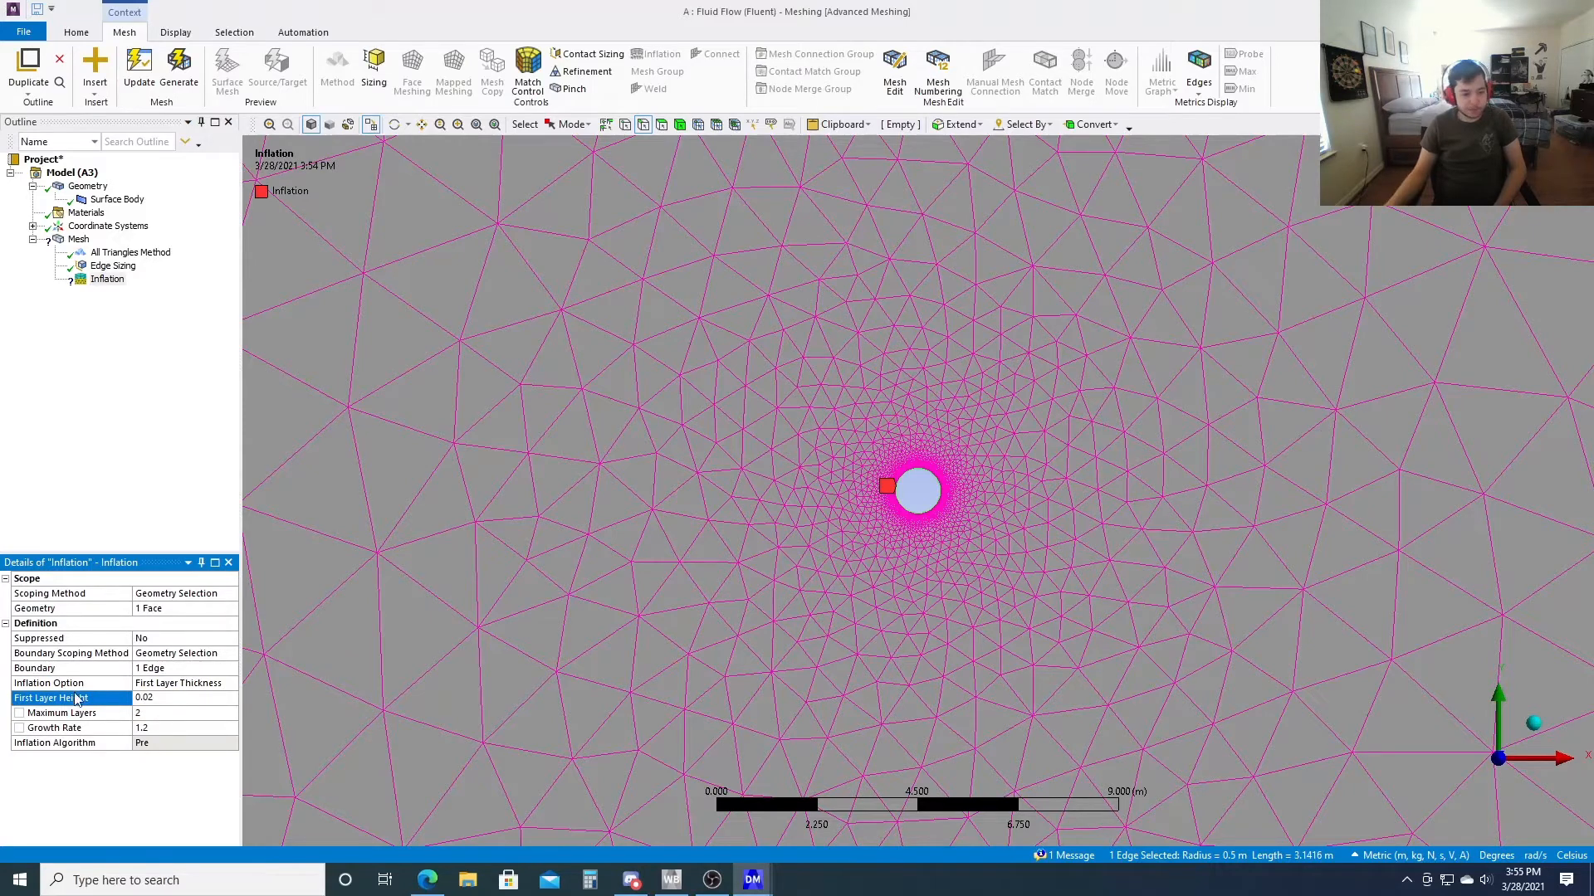
click(170, 714)
text(100)
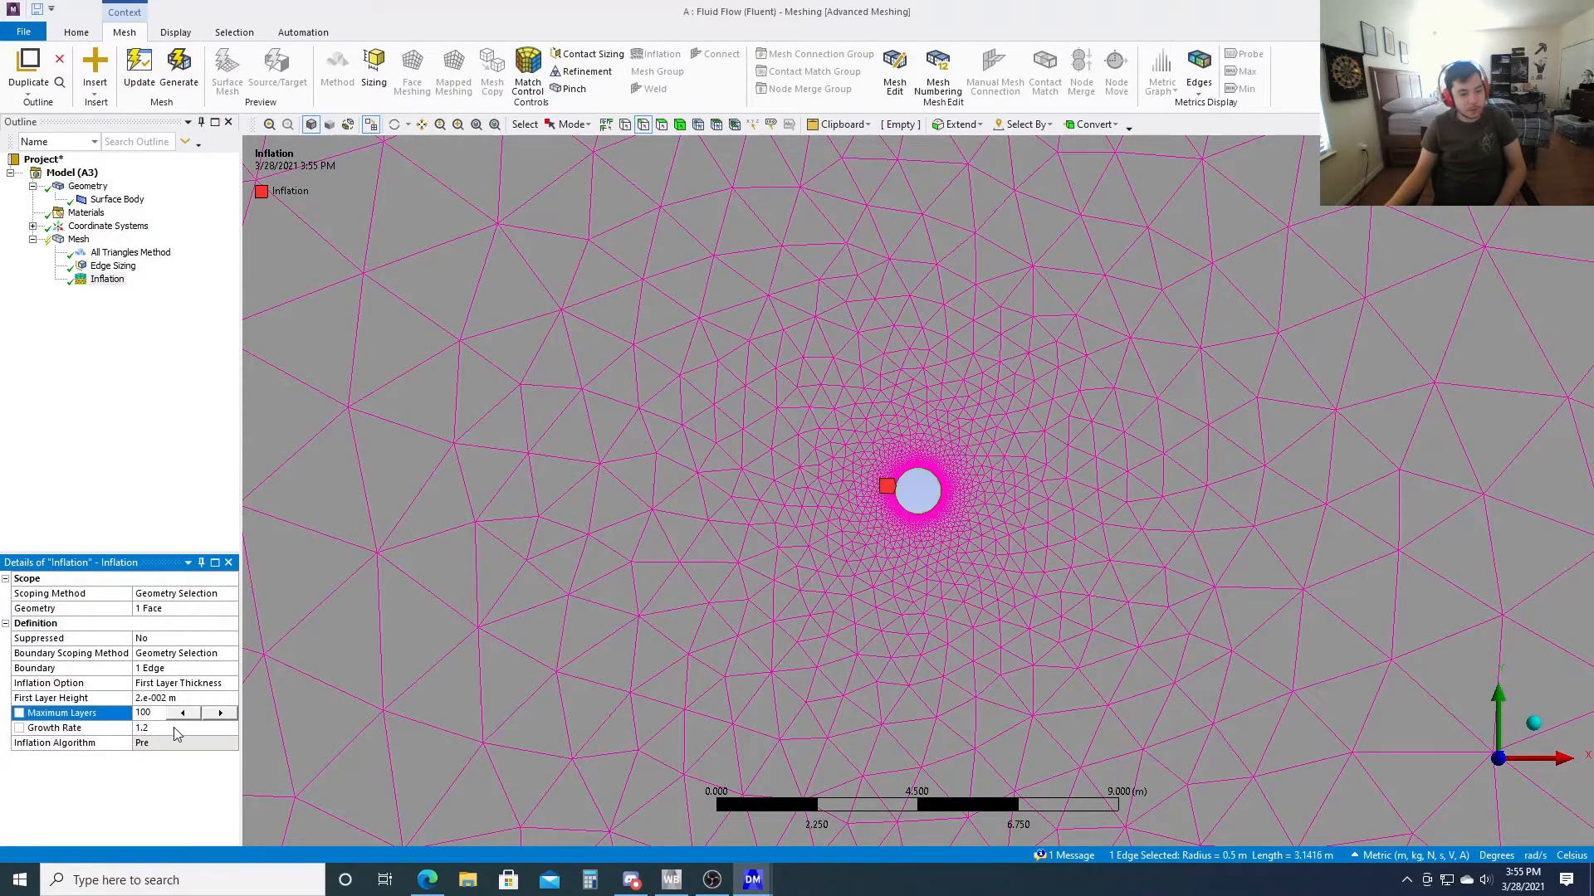
click(175, 731)
text(2.5)
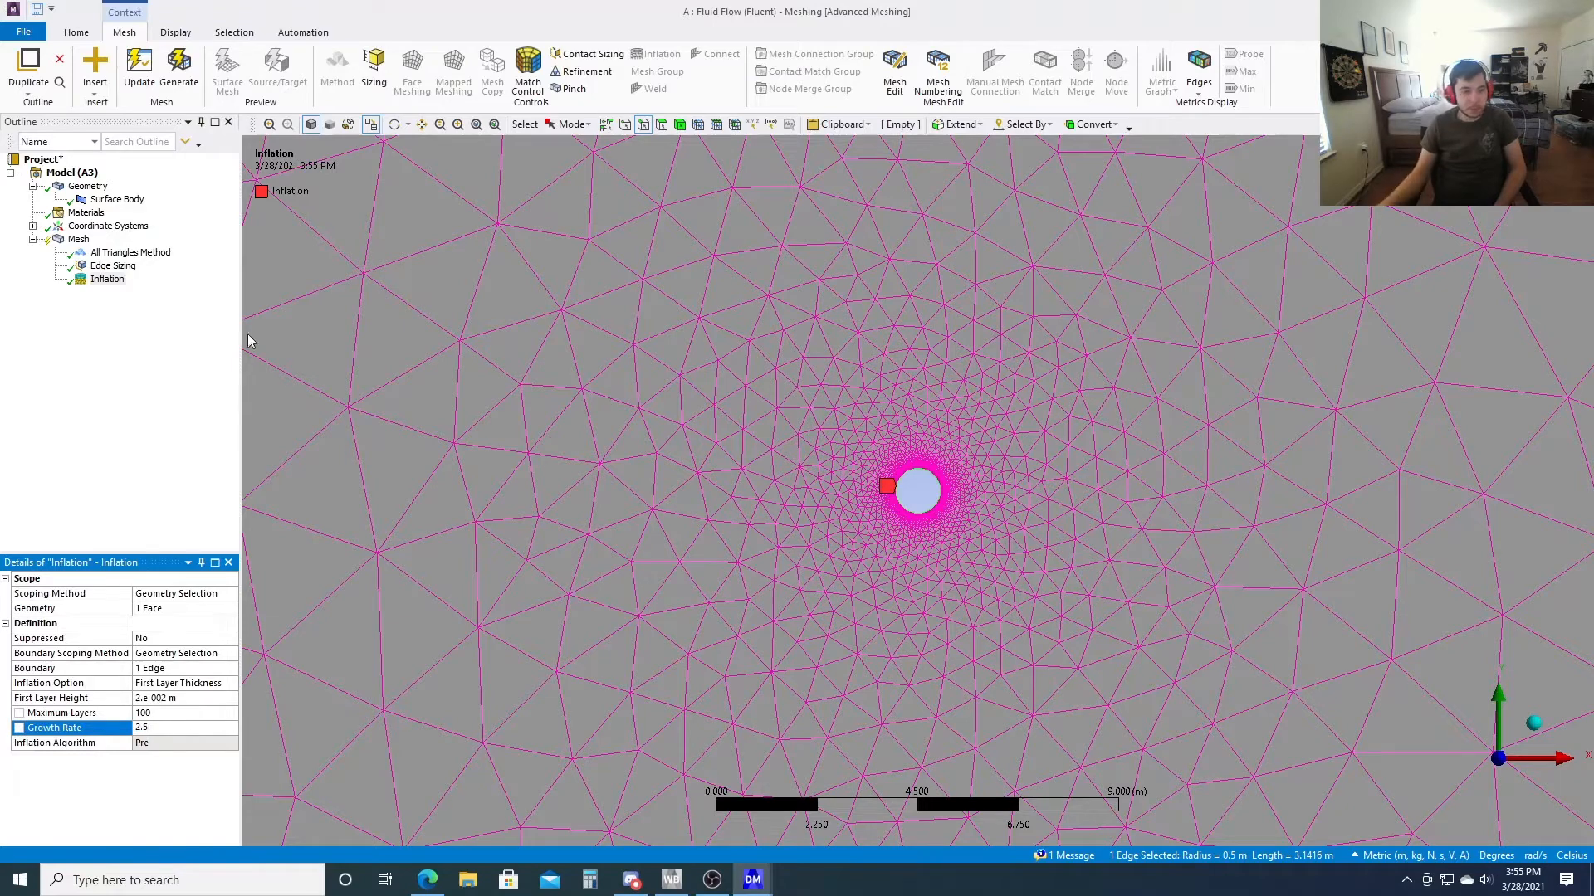
Regenerate the mesh with the inflation layers around the circular cutout
click(180, 70)
scroll(710, 515, down, 4)
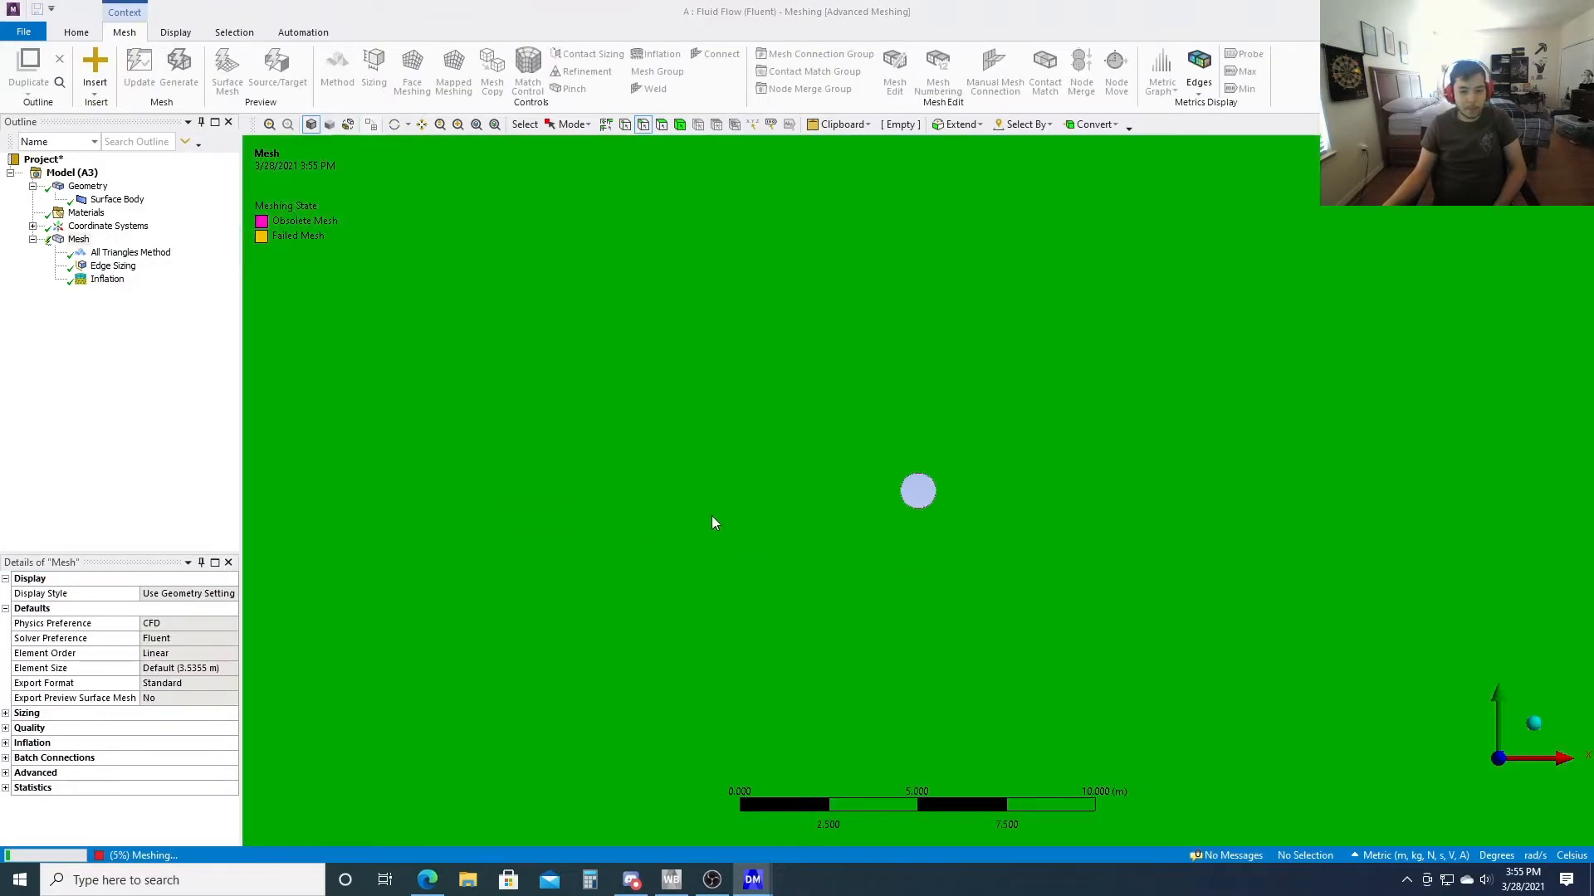
scroll(896, 561, up, 2)
scroll(895, 561, down, 1)
scroll(893, 561, up, 2)
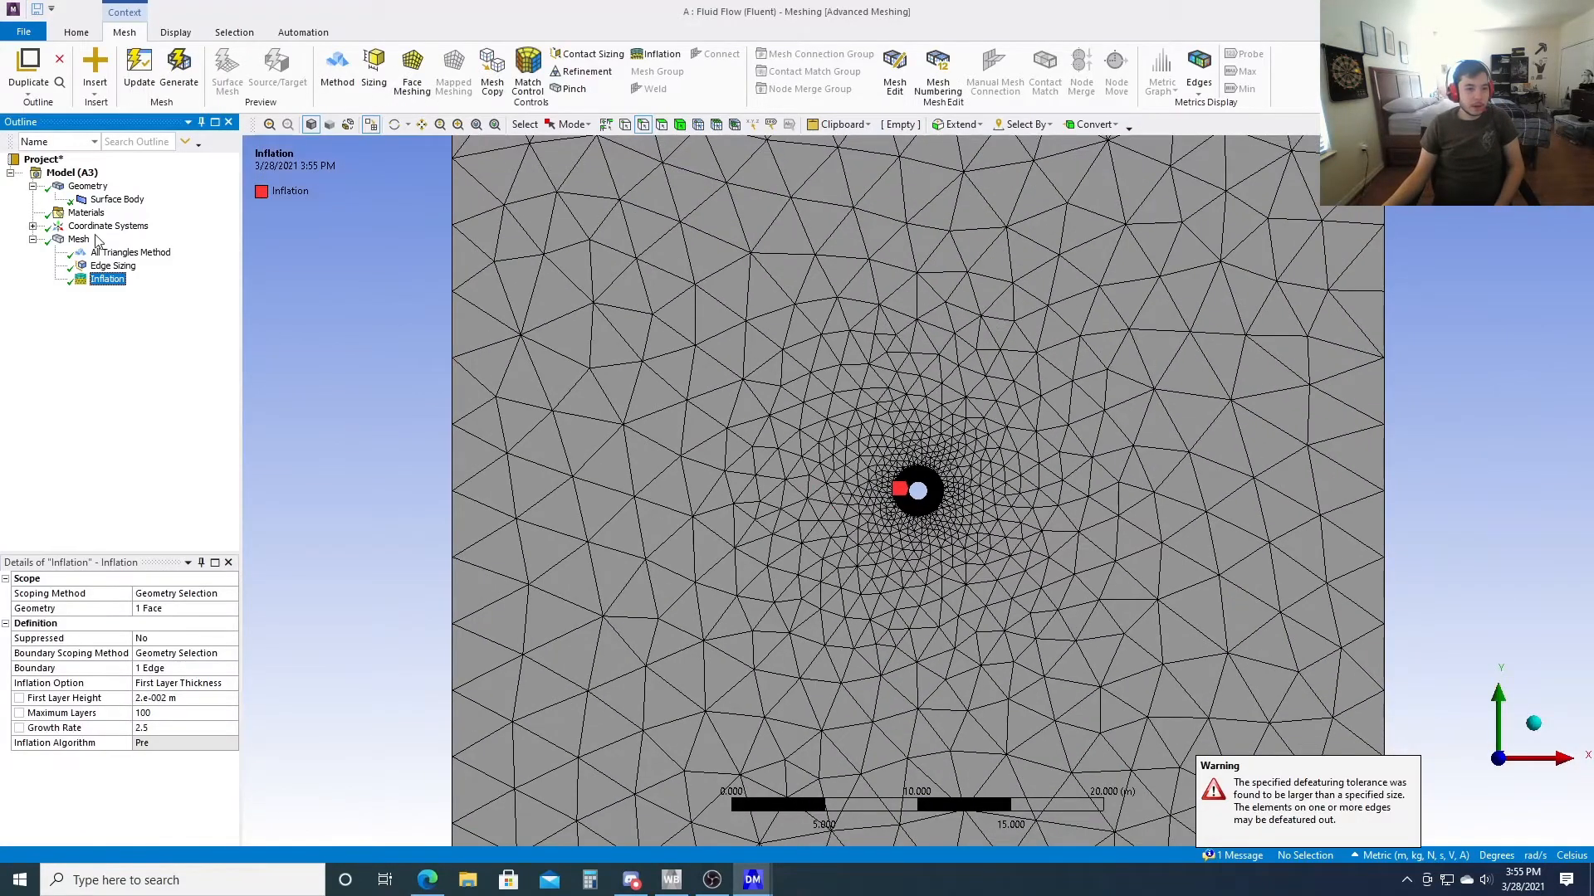
Set the global mesh element size to 0.15 m and regenerate the mesh
click(81, 239)
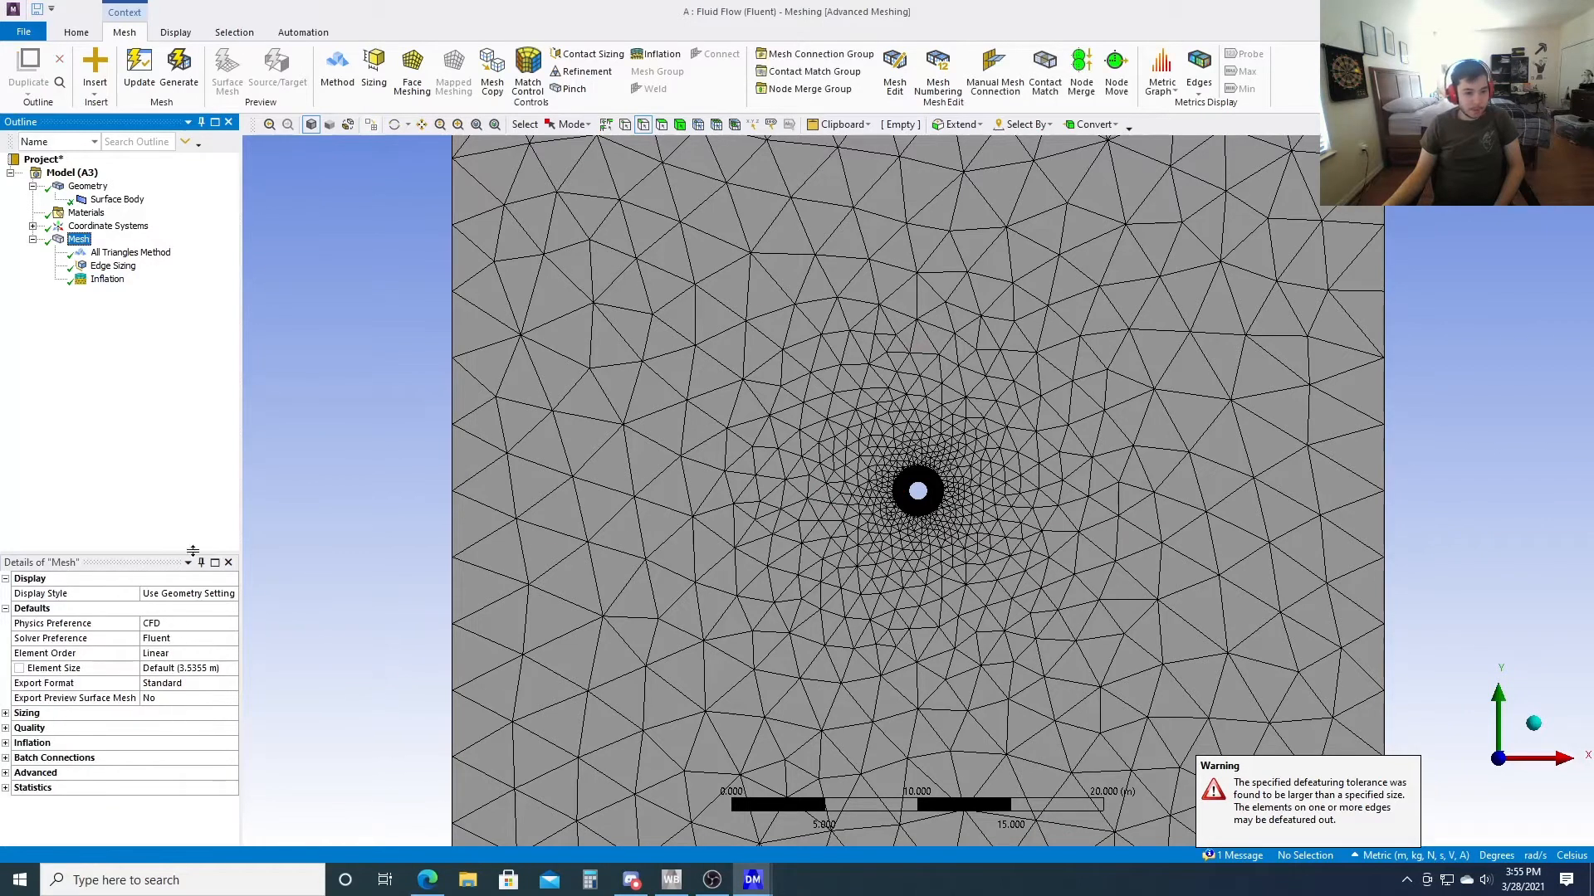
click(195, 669)
text(0.)
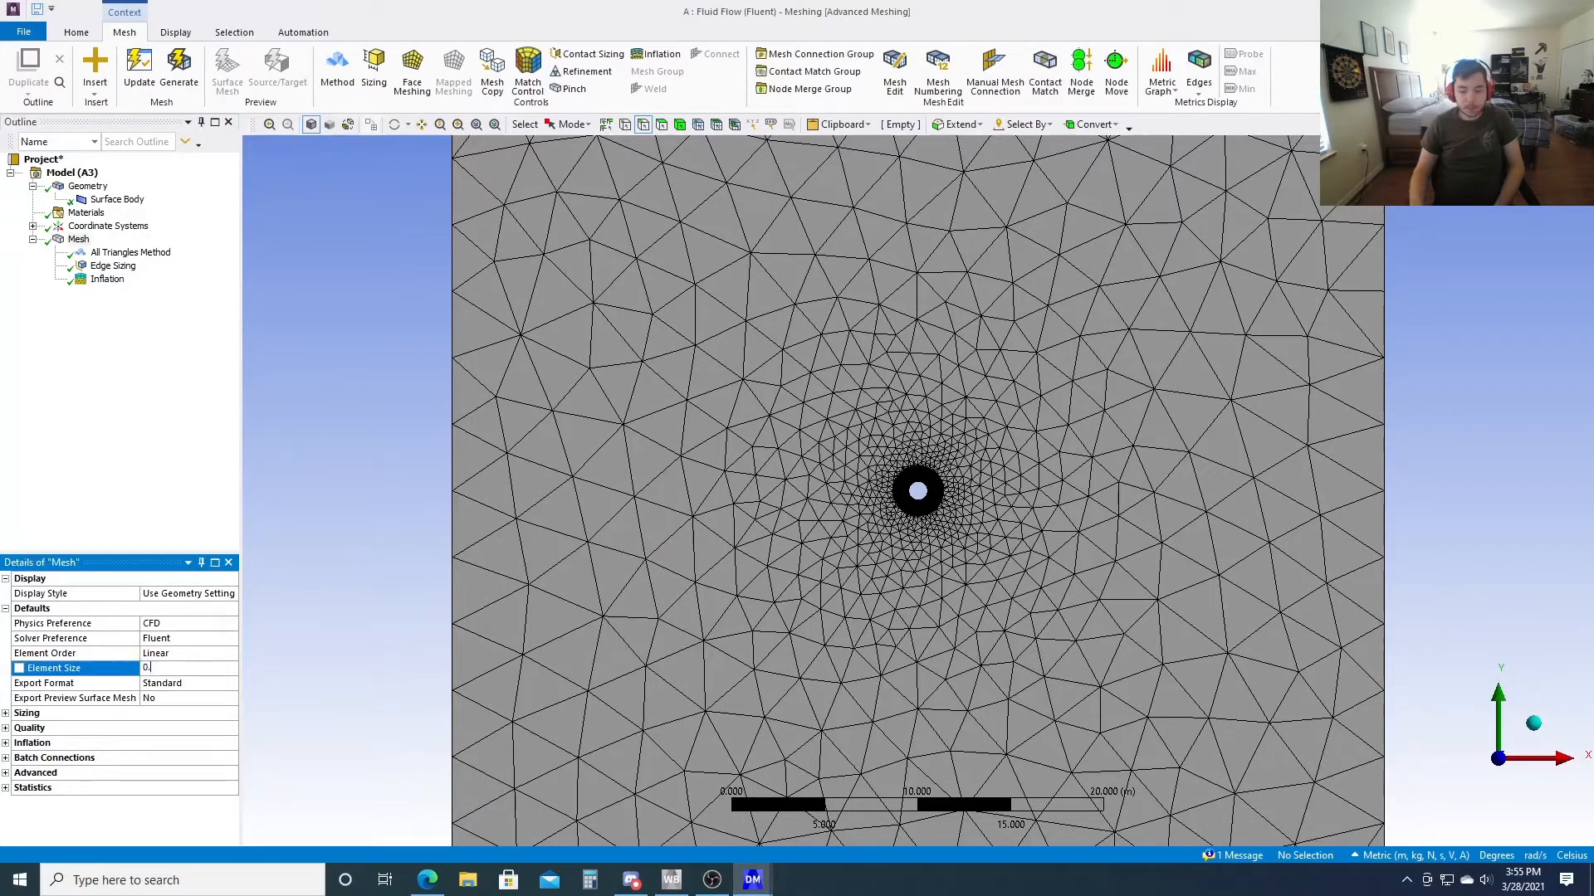
text(15)
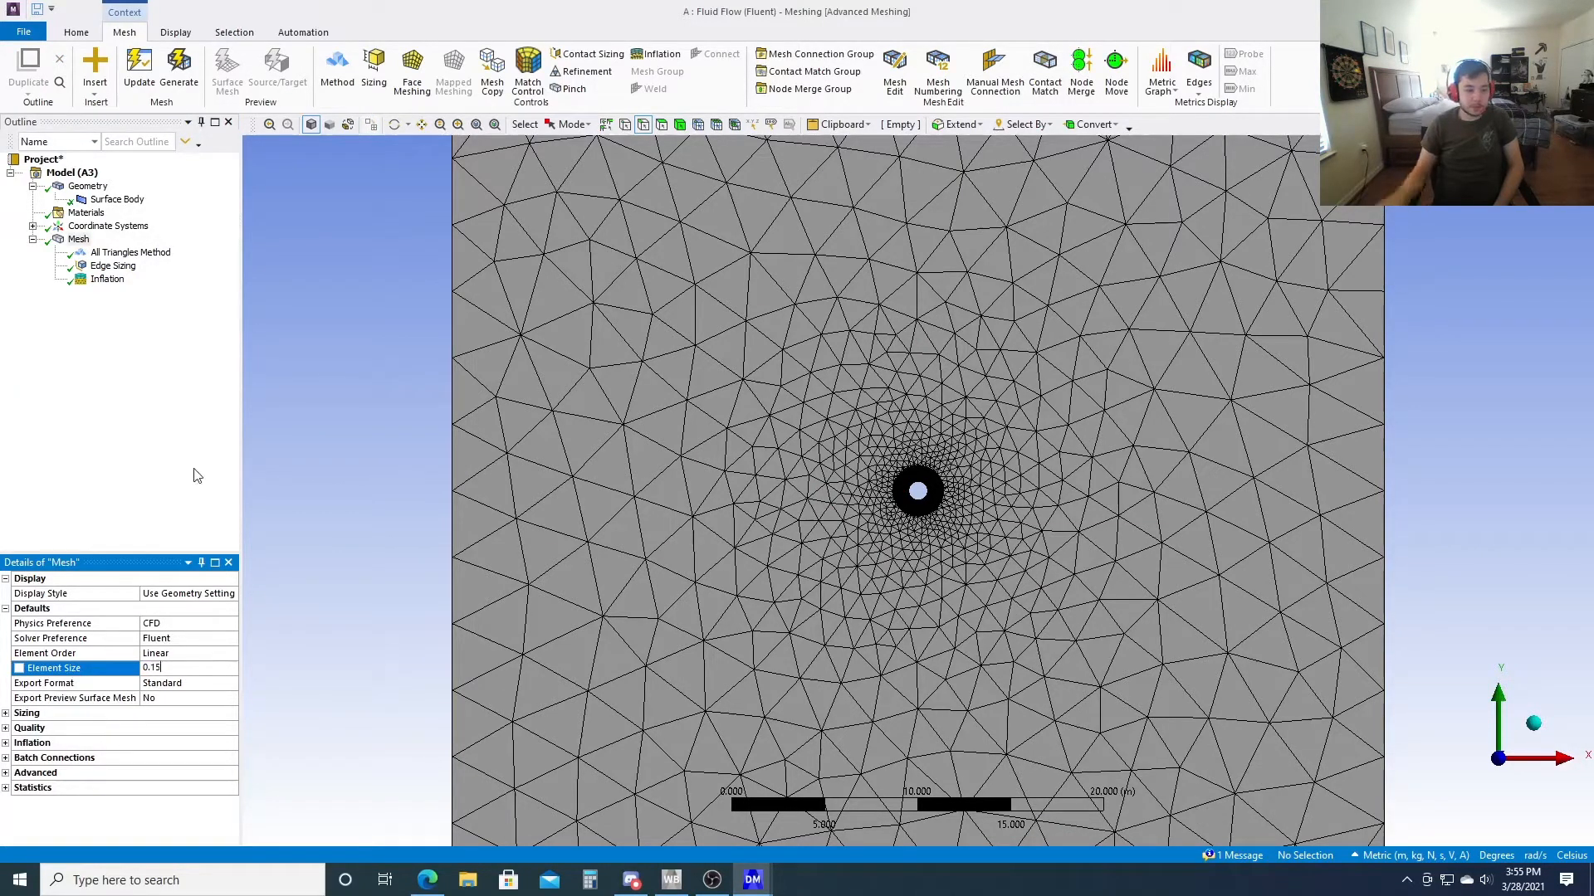
click(177, 90)
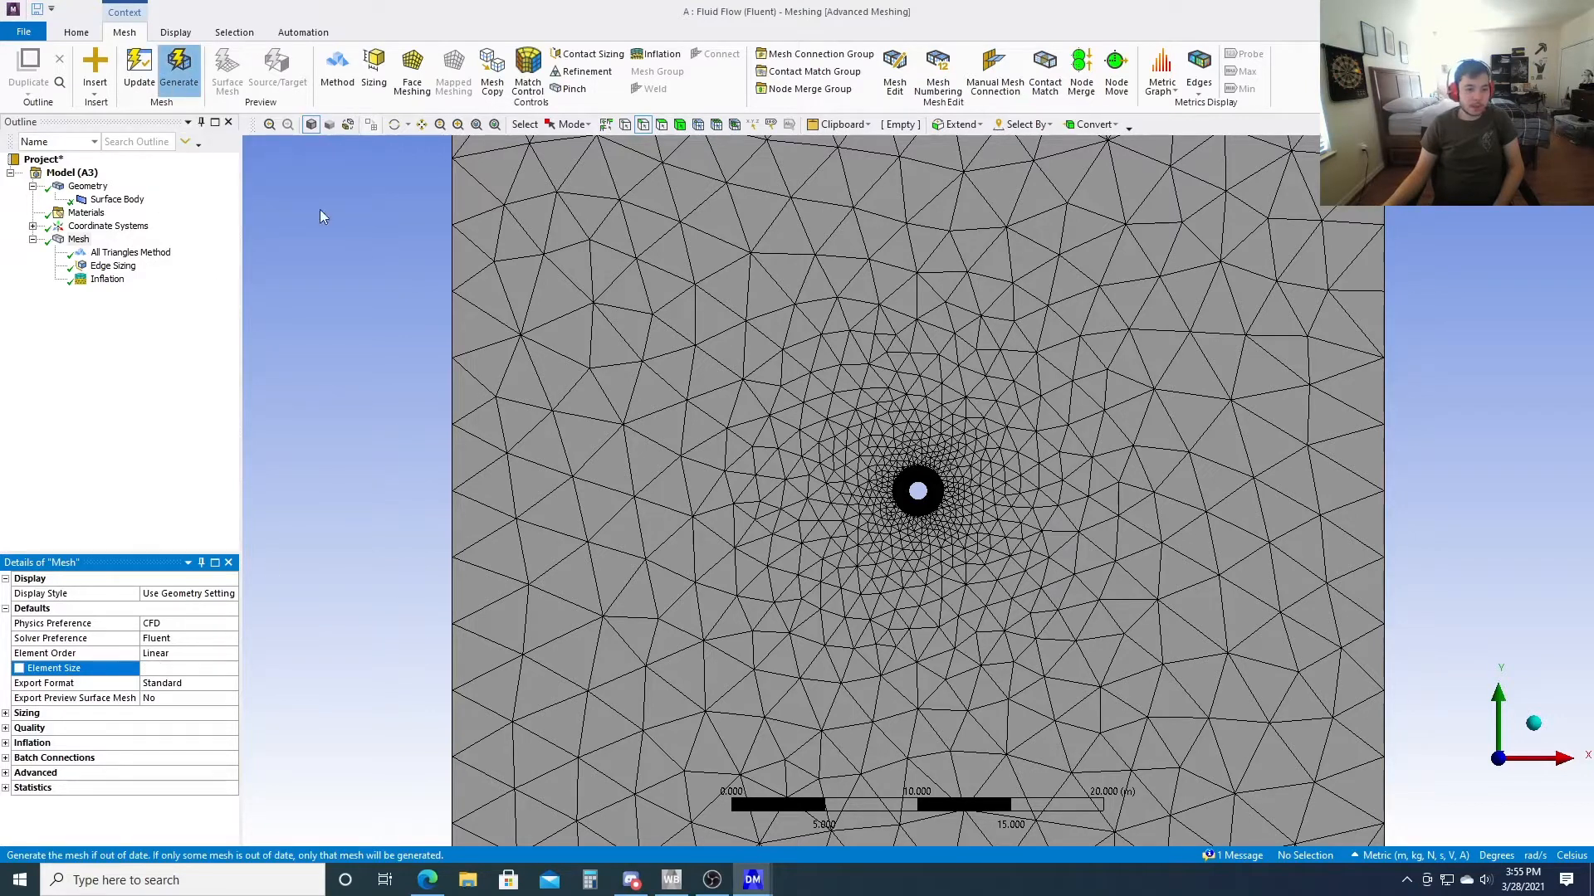
scroll(523, 571, down, 4)
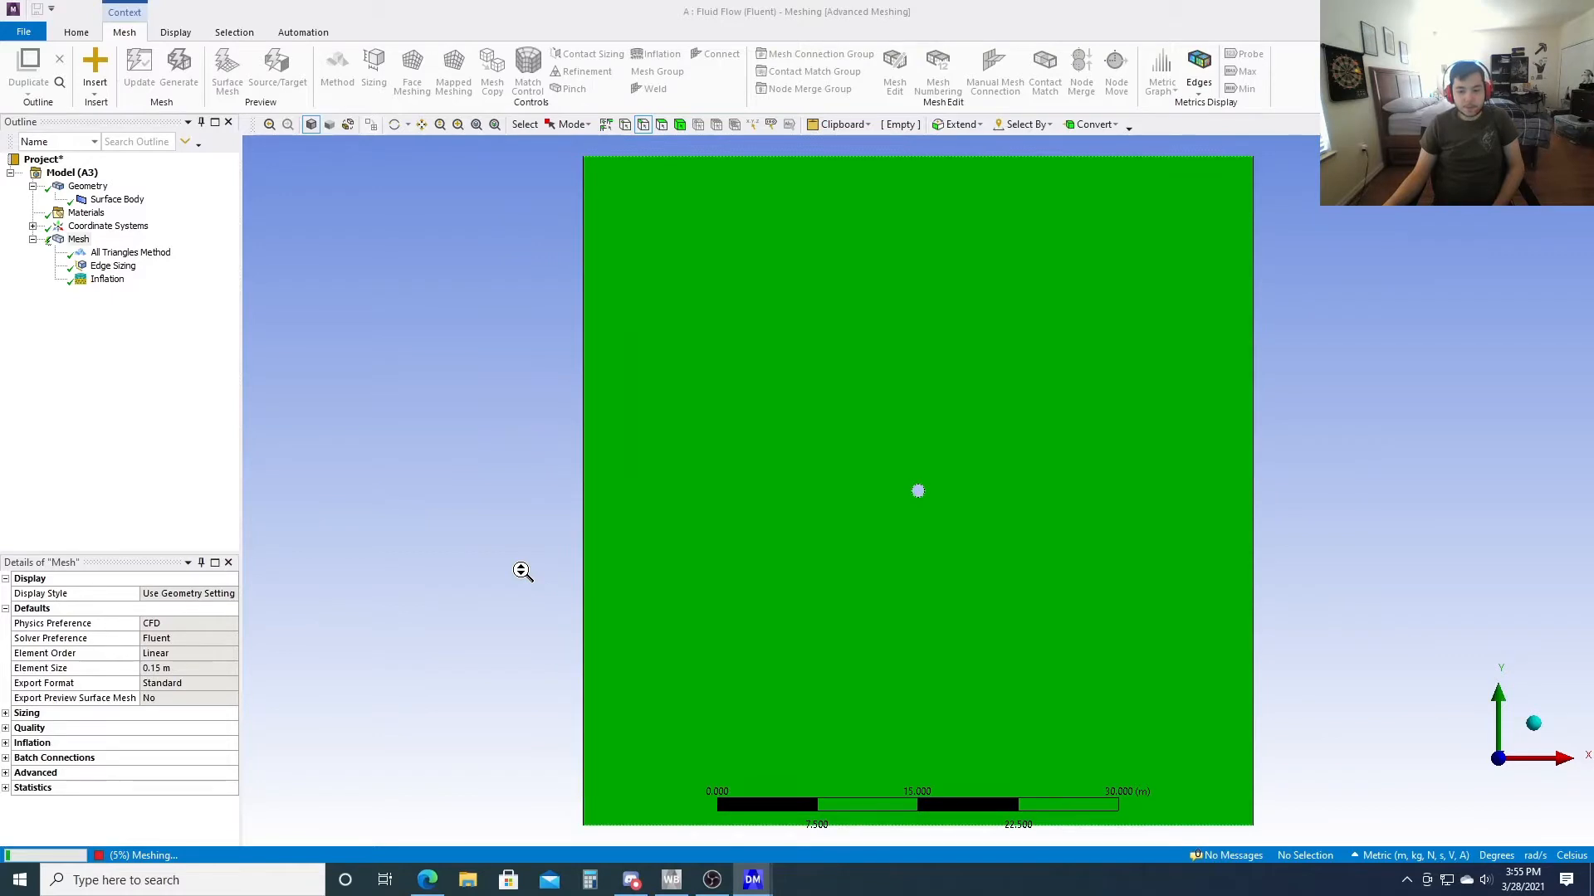
scroll(523, 571, down, 2)
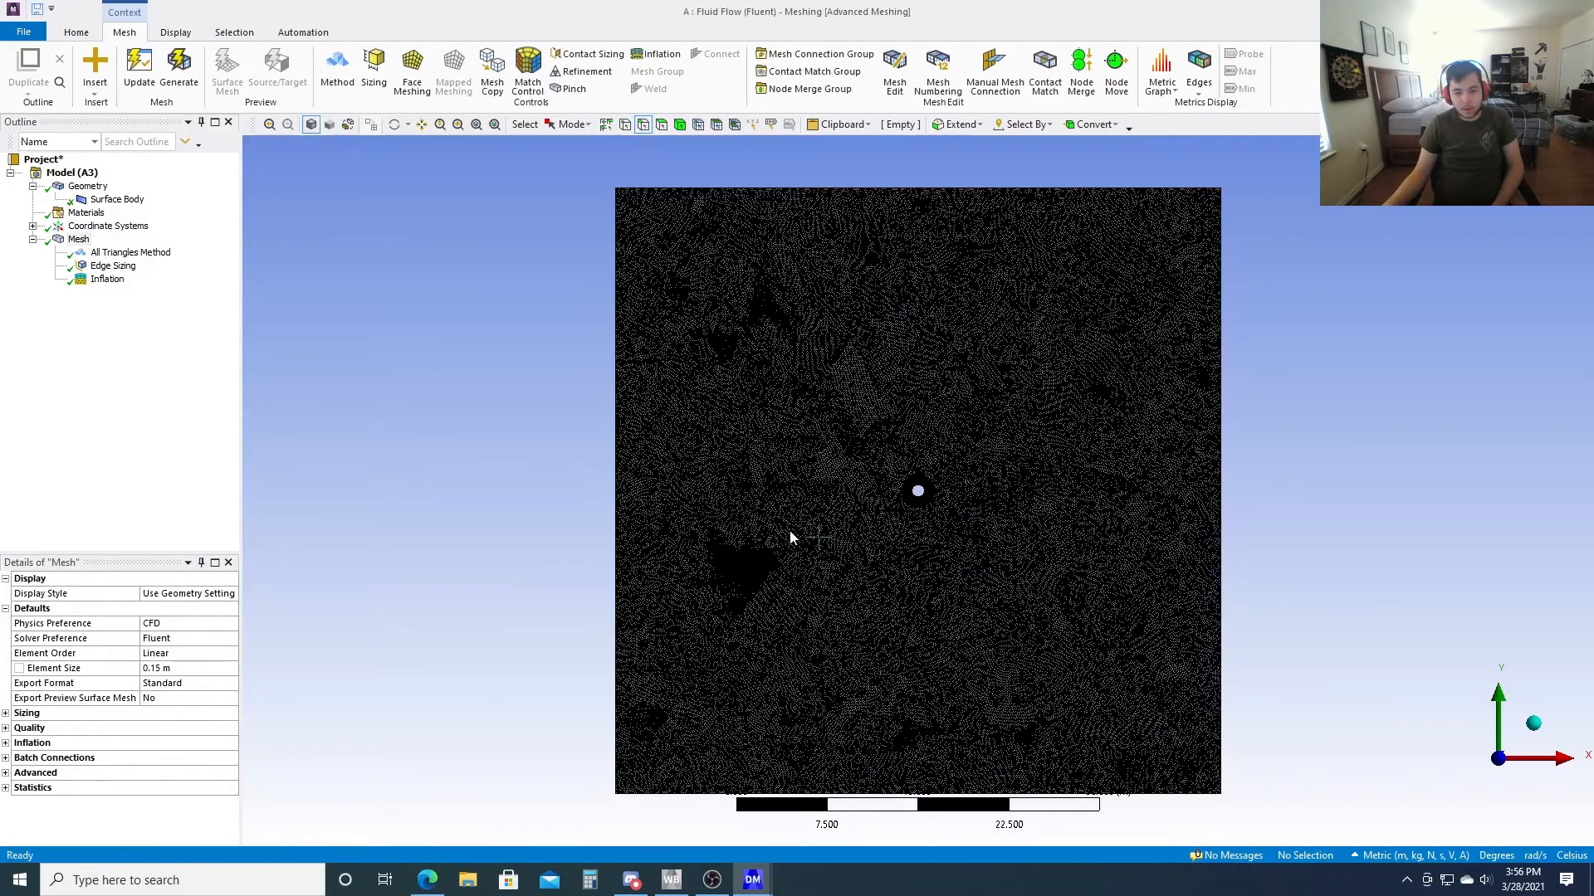
scroll(1035, 590, up, 2)
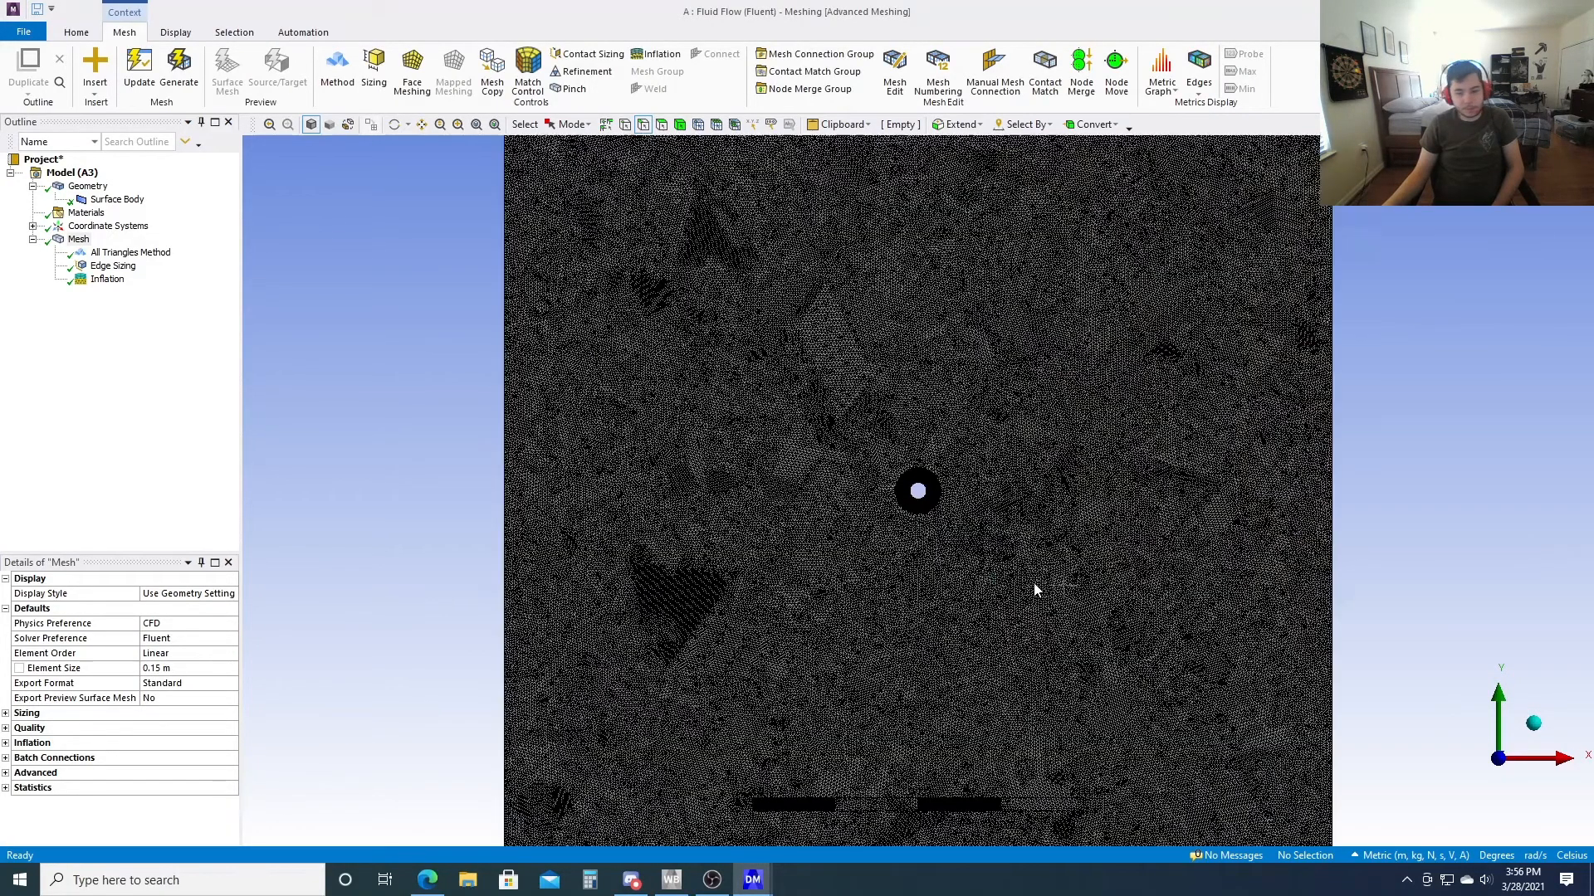
Show the mesh statistics with the node and element counts
click(6, 790)
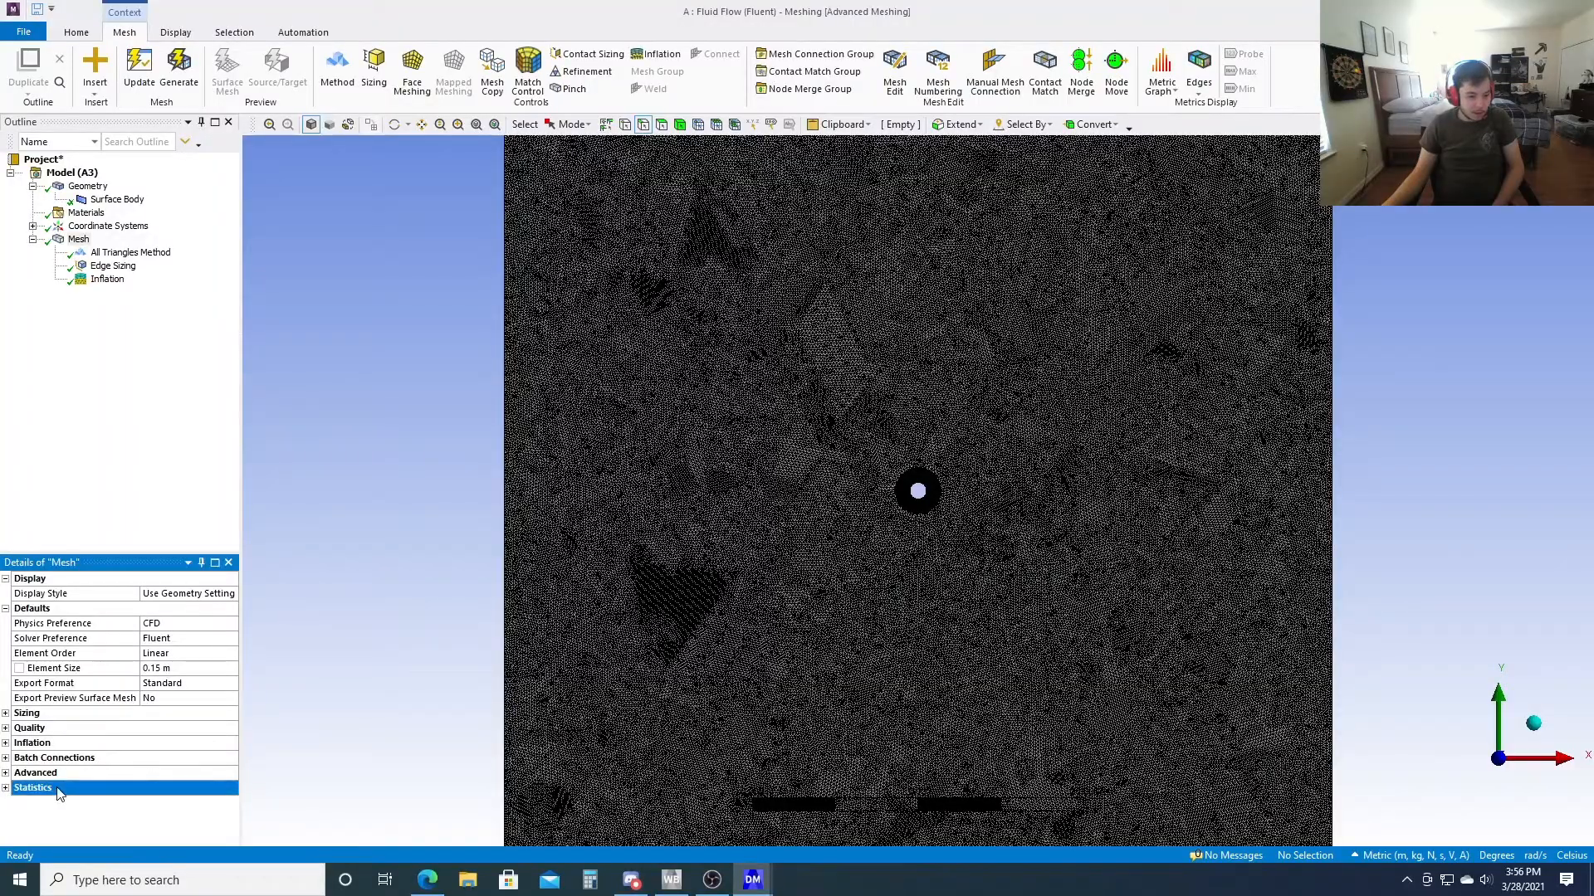
click(6, 789)
scroll(907, 640, up, 3)
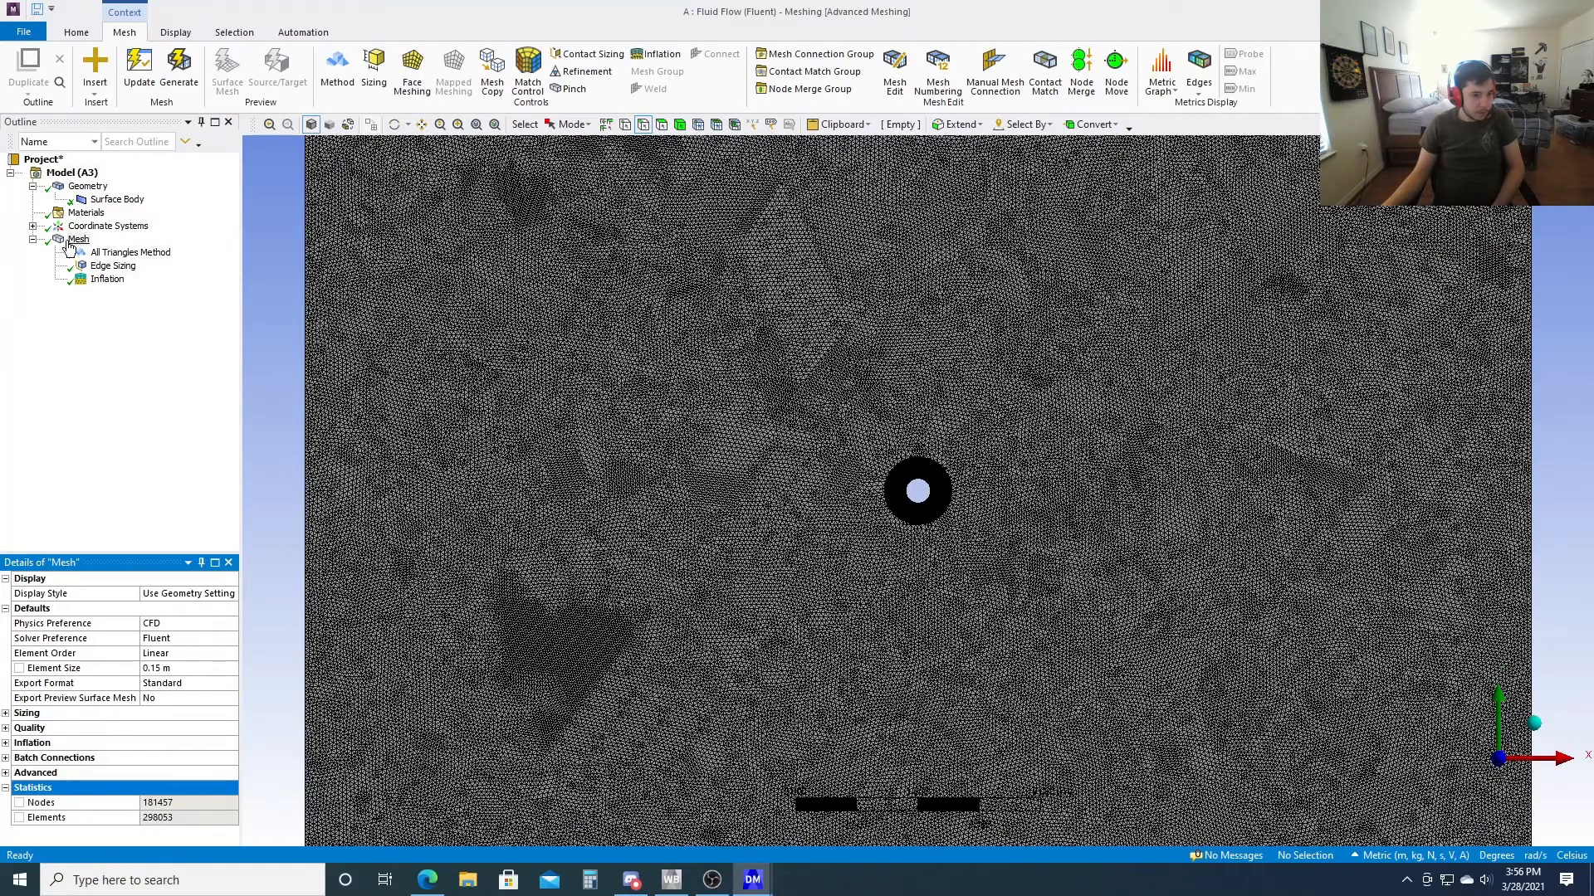
Set the global mesh element size to 0.13 m and regenerate the mesh
double_click(73, 241)
click(190, 667)
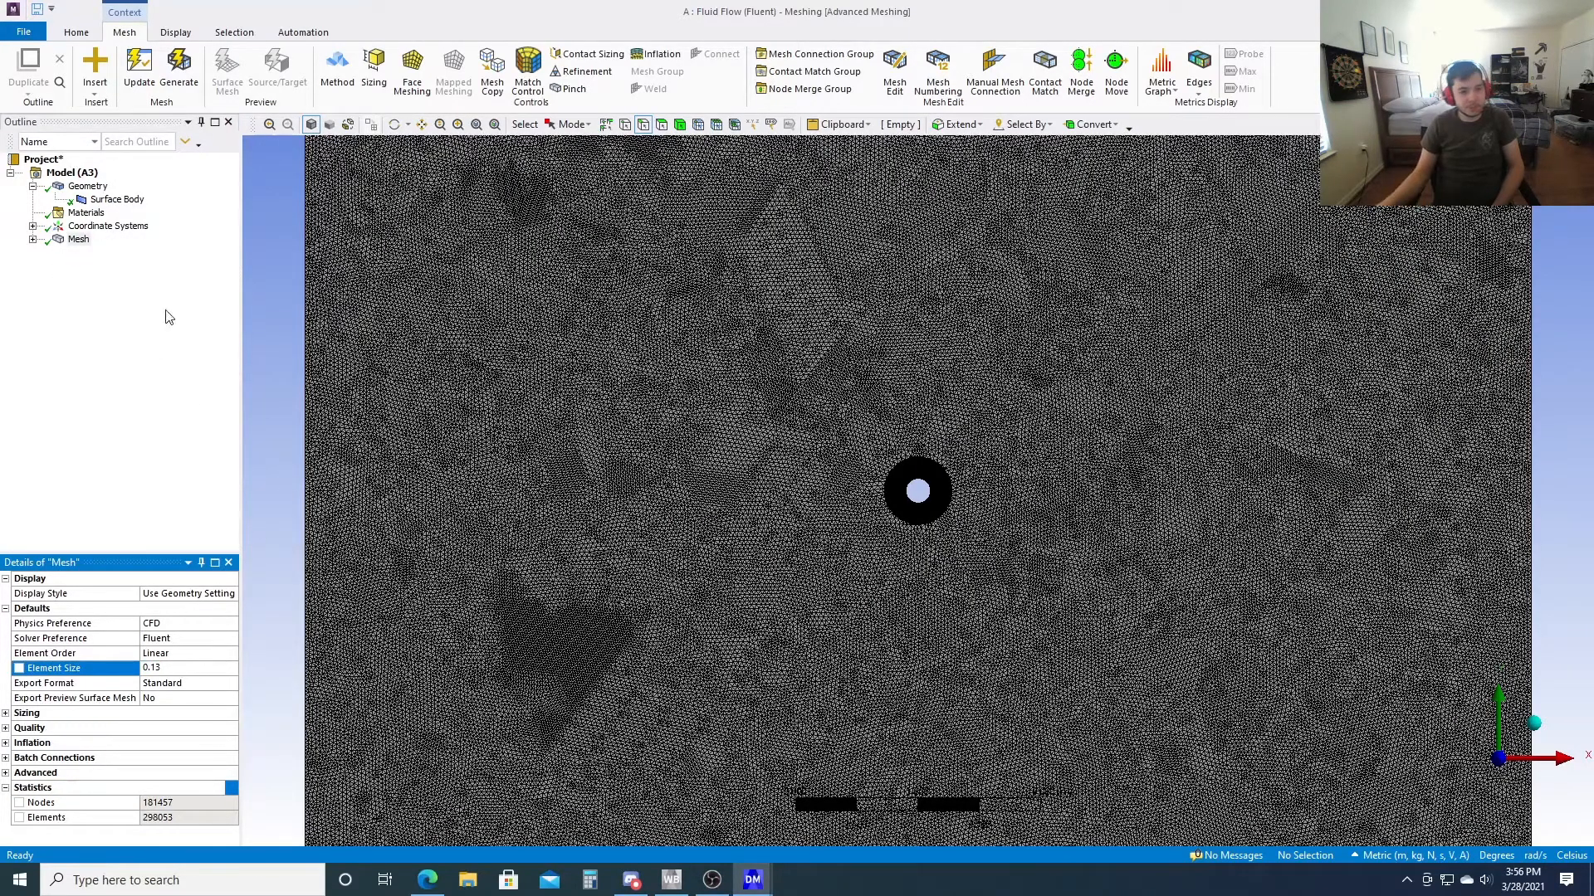
click(188, 100)
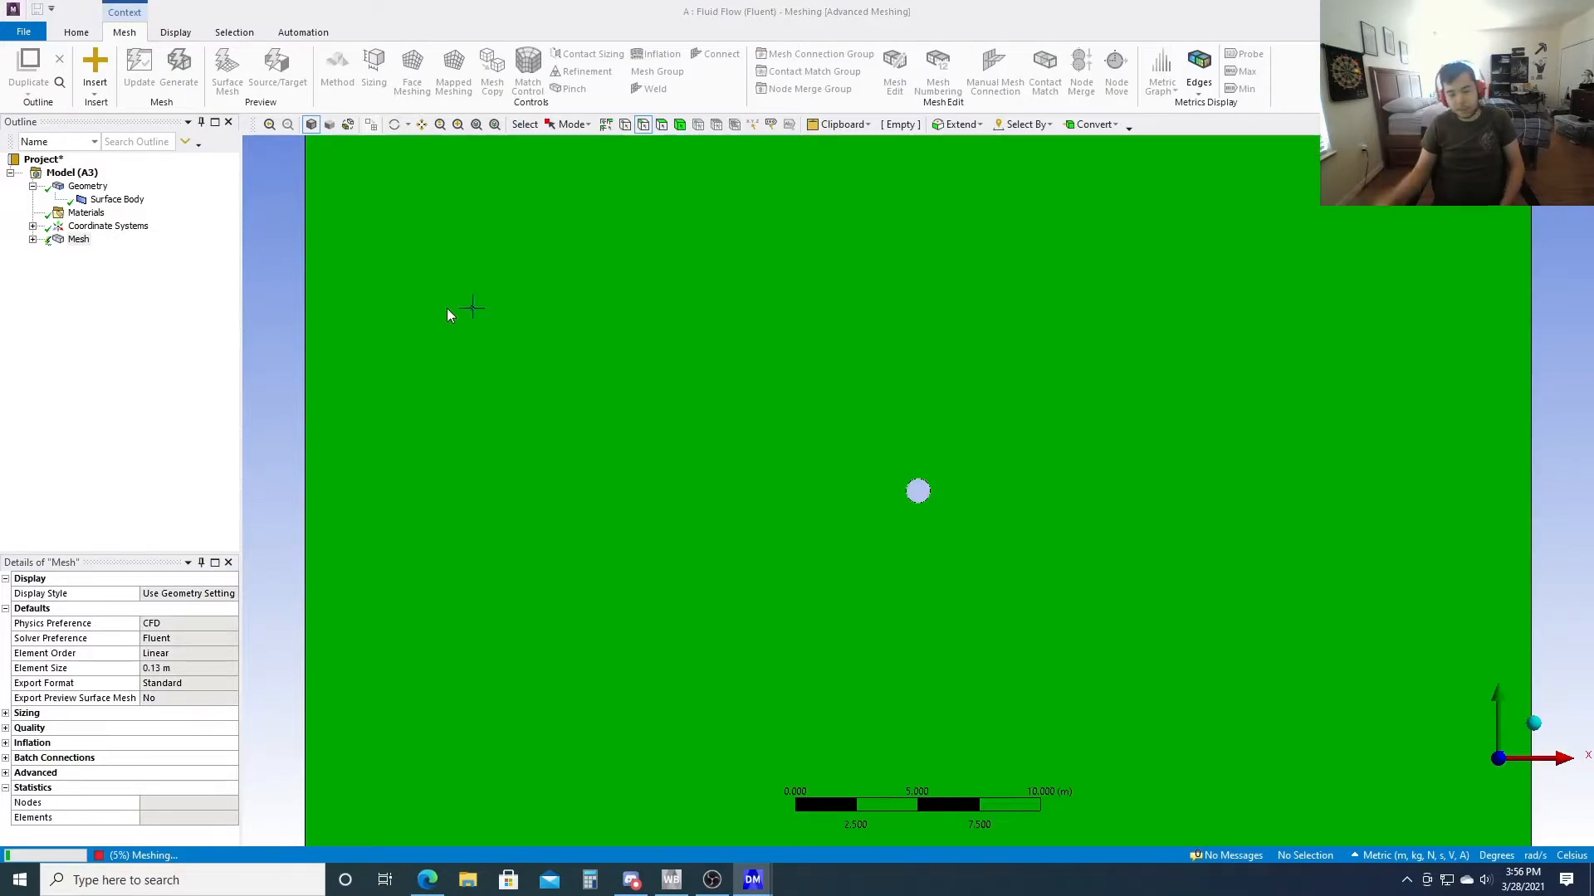
scroll(640, 551, down, 5)
scroll(669, 584, up, 1)
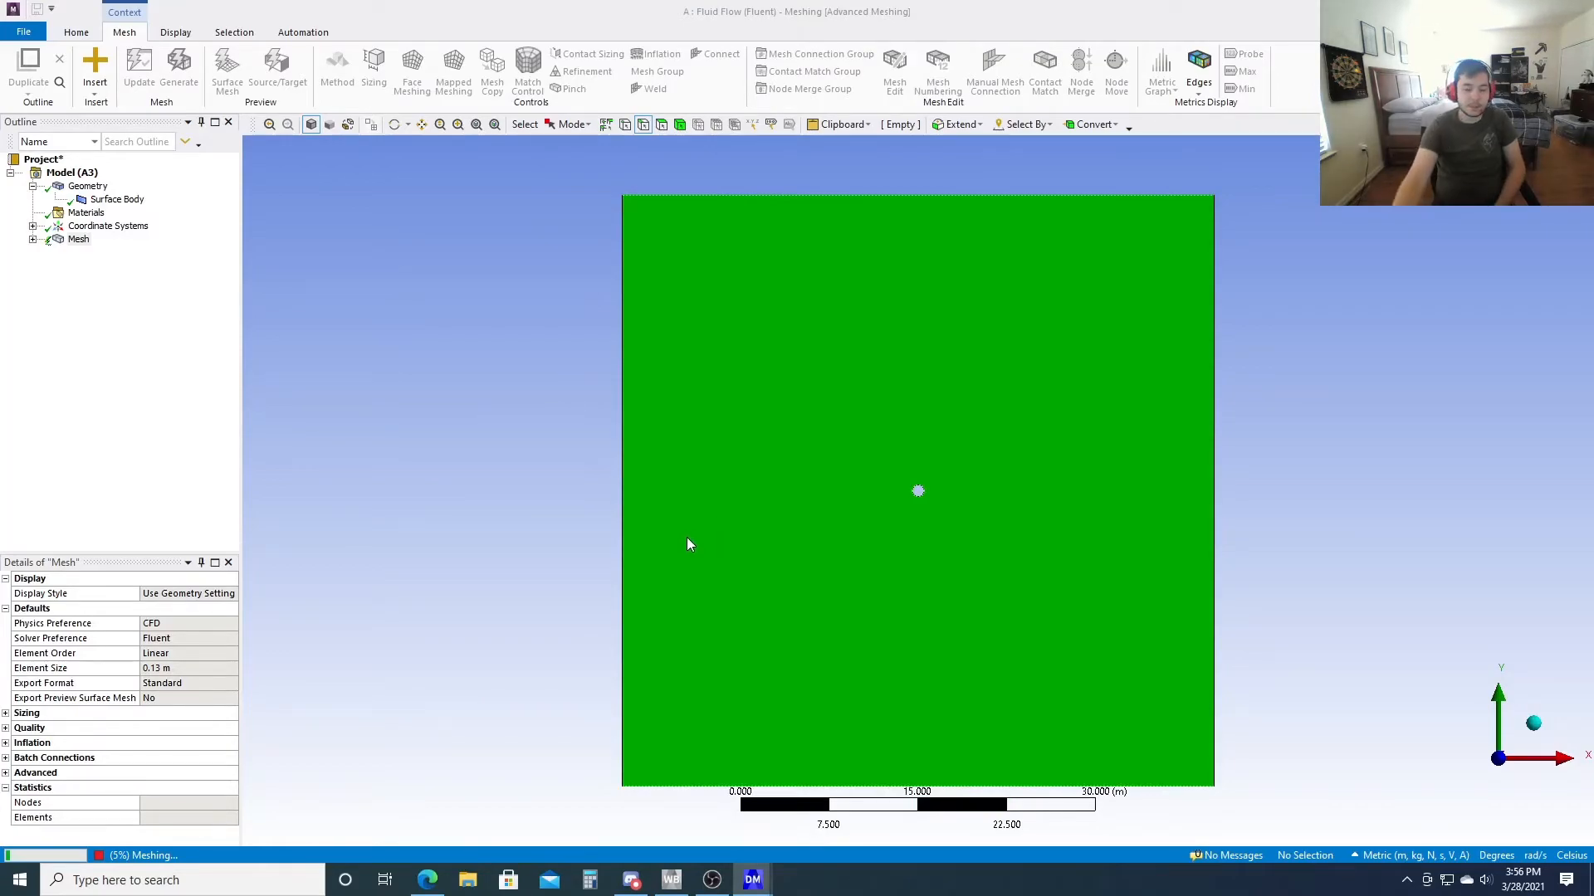
scroll(822, 644, down, 1)
scroll(864, 610, up, 3)
scroll(863, 610, up, 10)
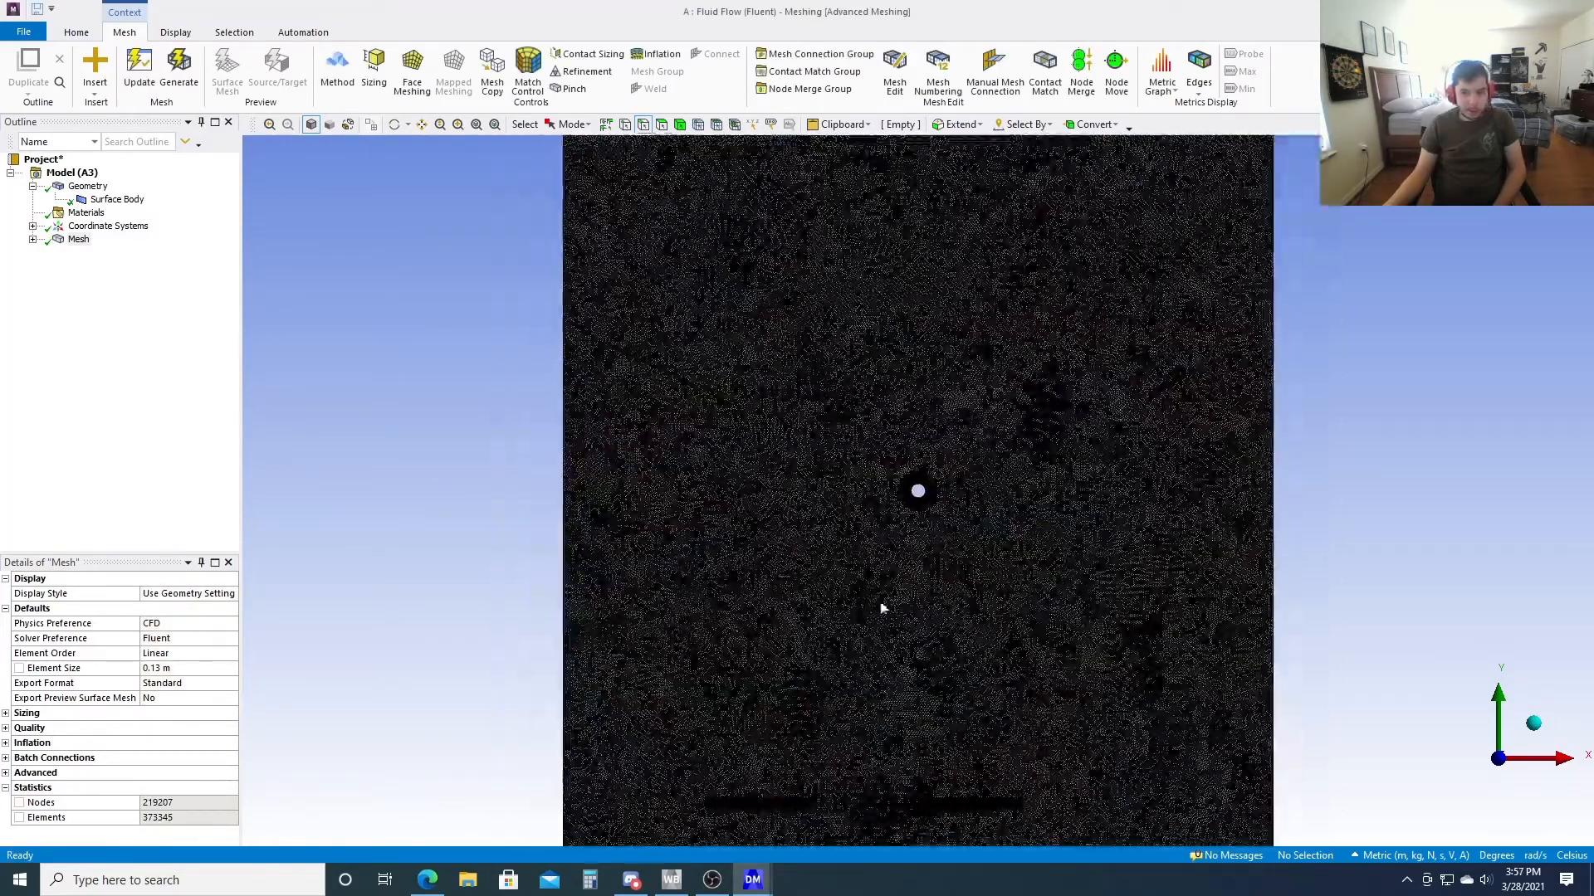
scroll(910, 614, down, 10)
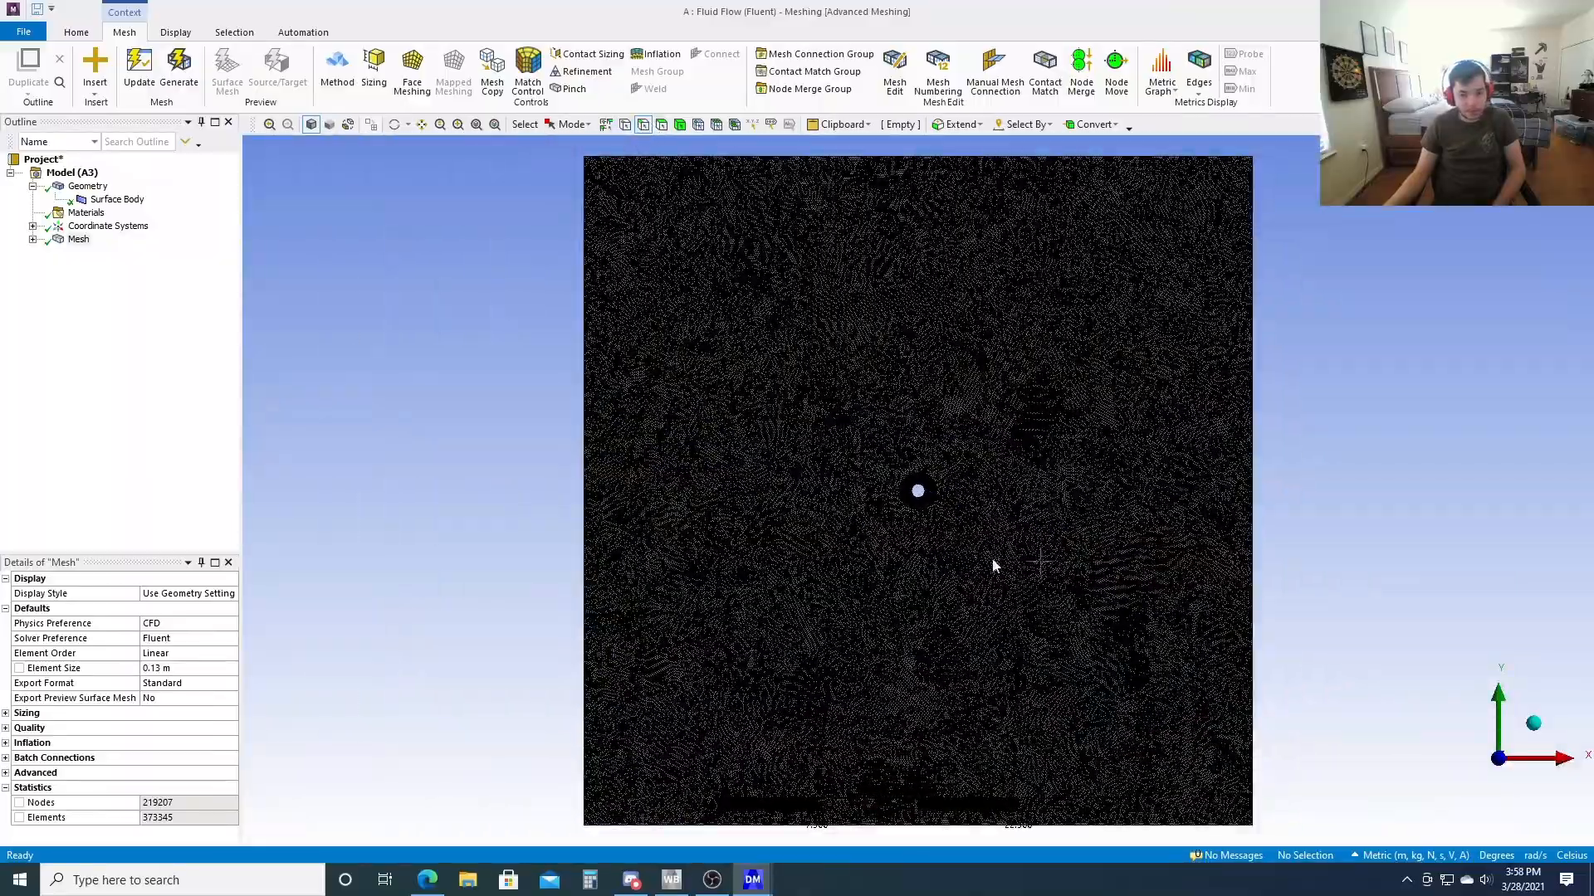
Create a named selection called Inlet from the left edge of the square domain
click(583, 479)
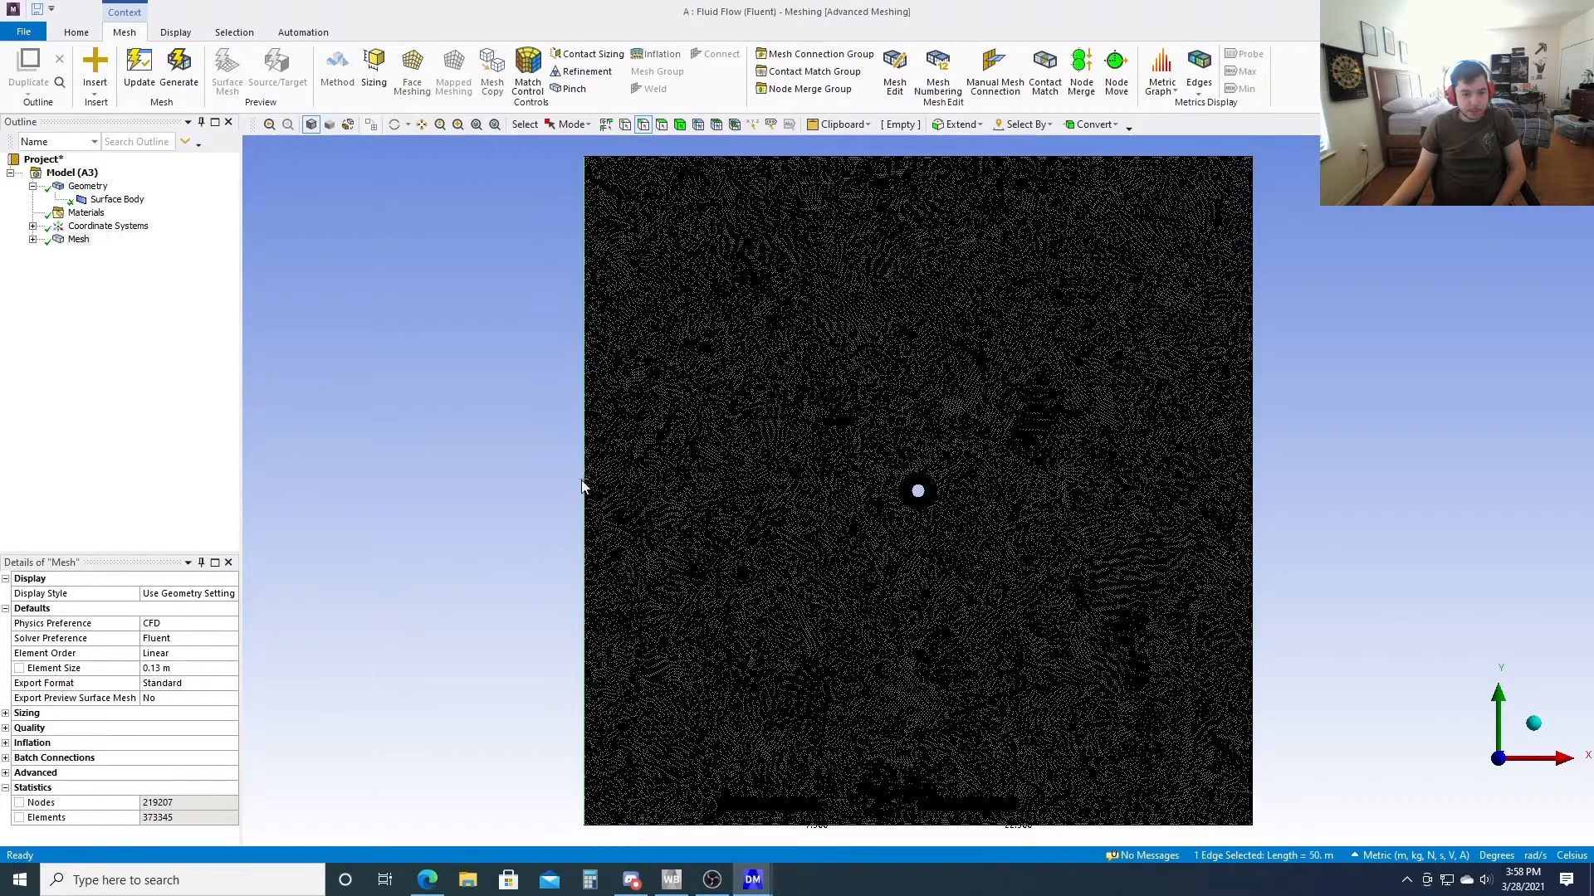
right_click(582, 480)
click(638, 410)
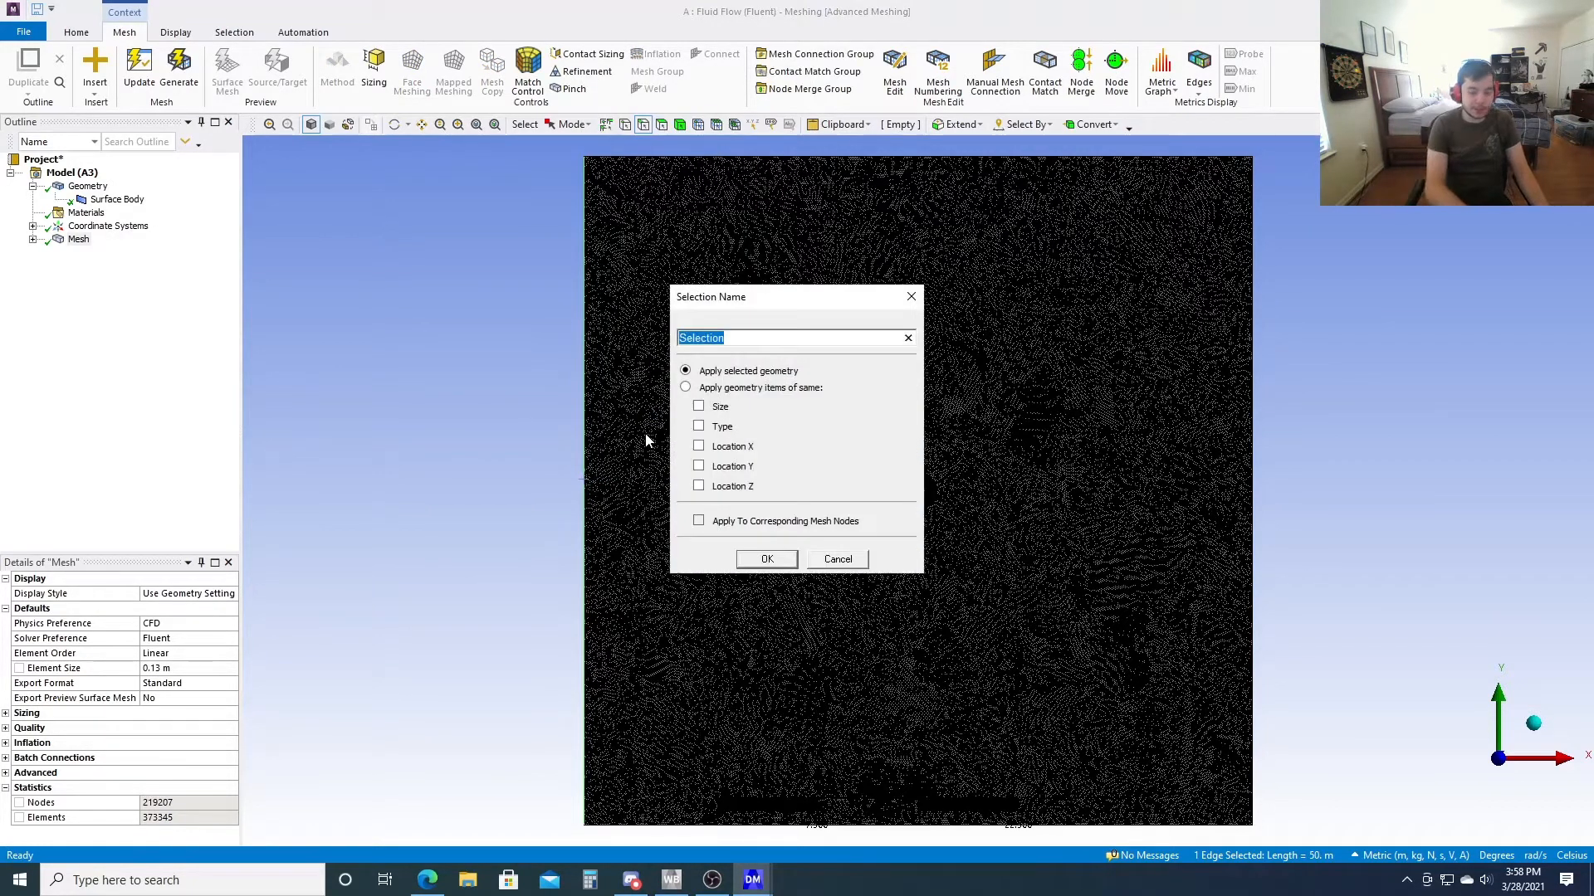
text(Inlet)
click(767, 559)
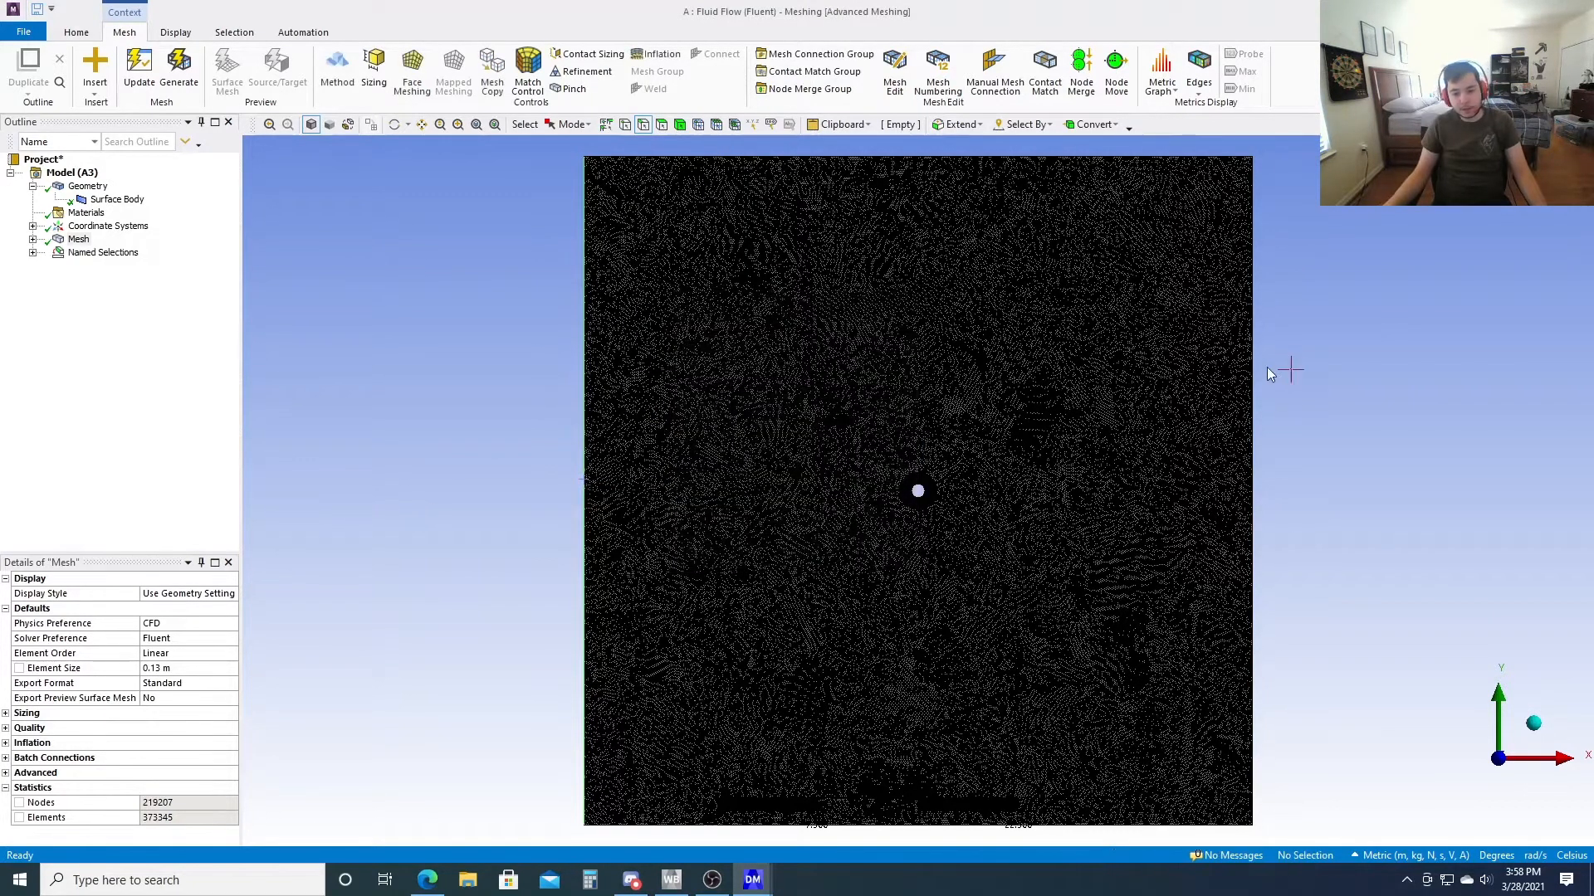
Create a named selection called Outlet from the right edge of the square domain
click(1252, 391)
right_click(1251, 391)
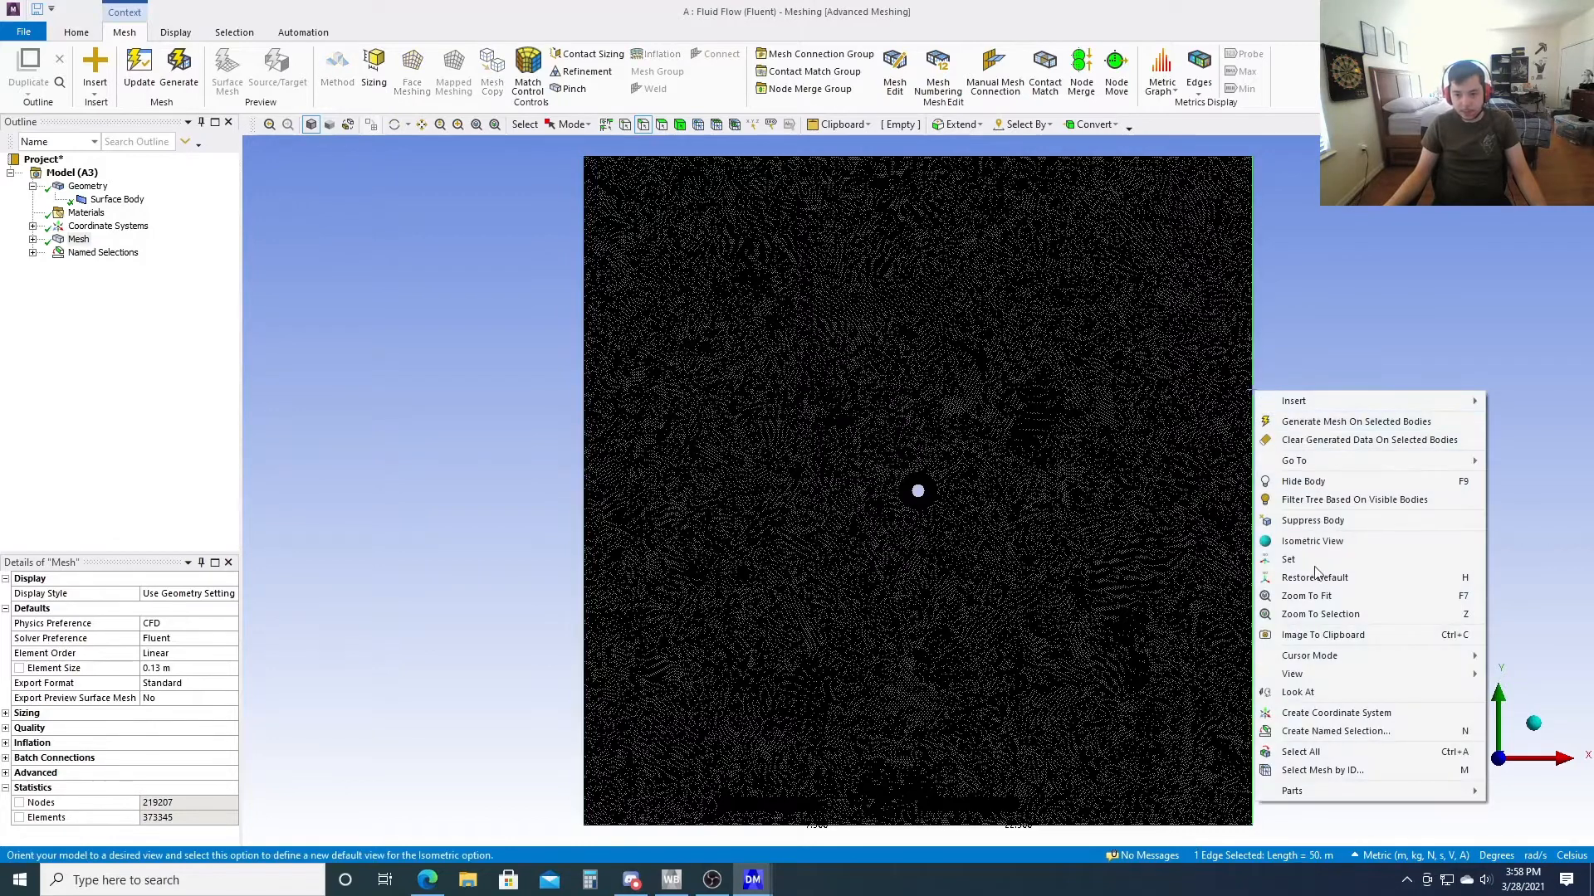
click(1312, 722)
text(Outlet)
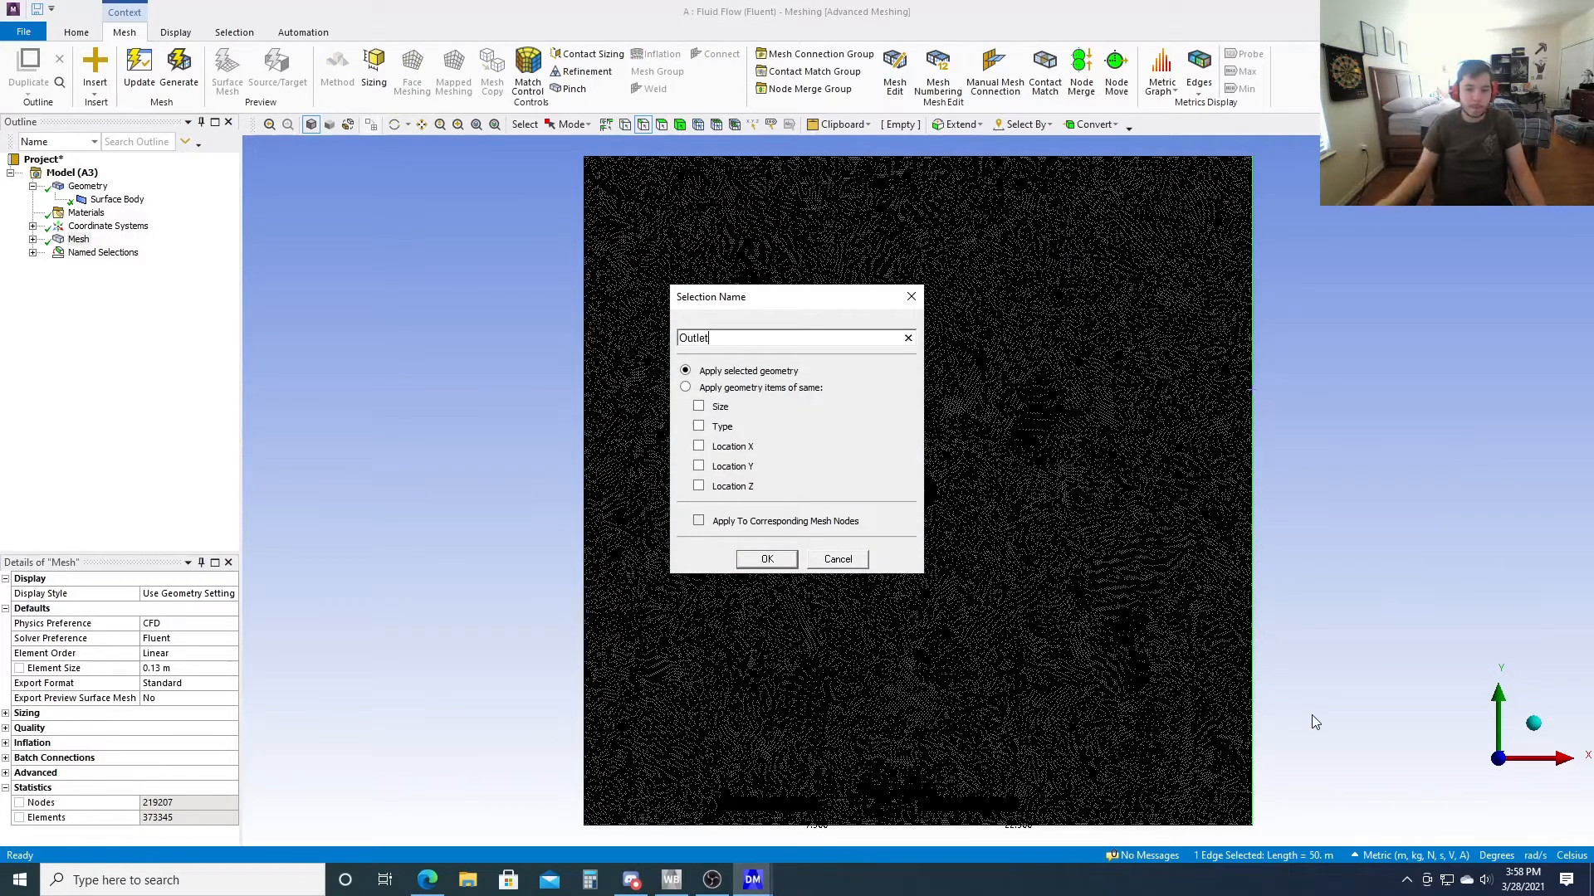
click(769, 560)
Create a named selection called Wall from the edge of the circular cutout
click(915, 493)
right_click(916, 496)
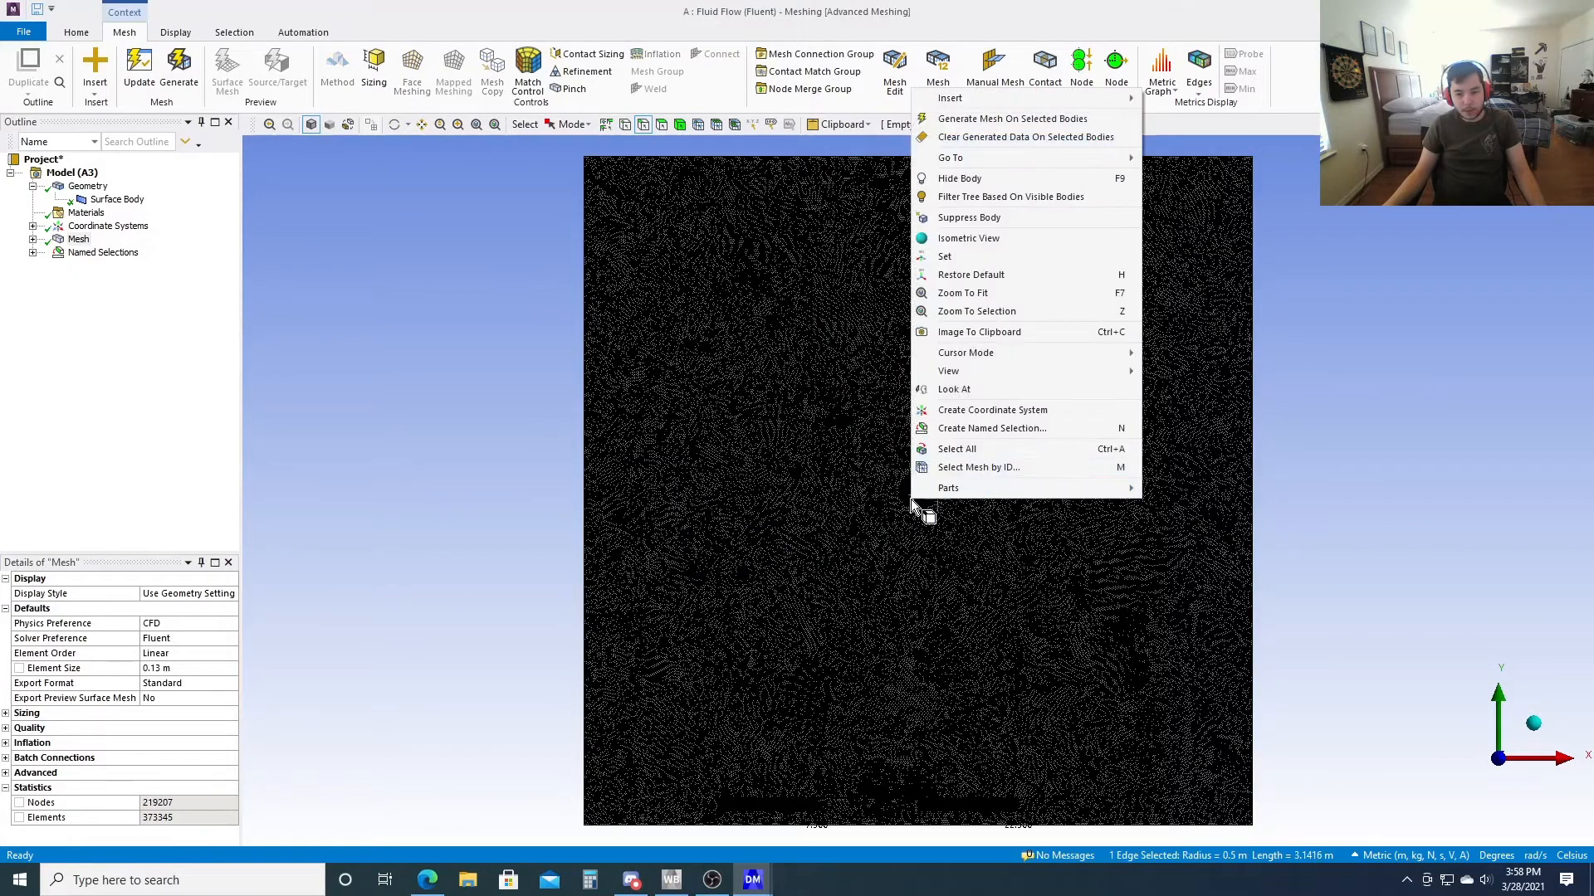
click(964, 429)
text(Wall)
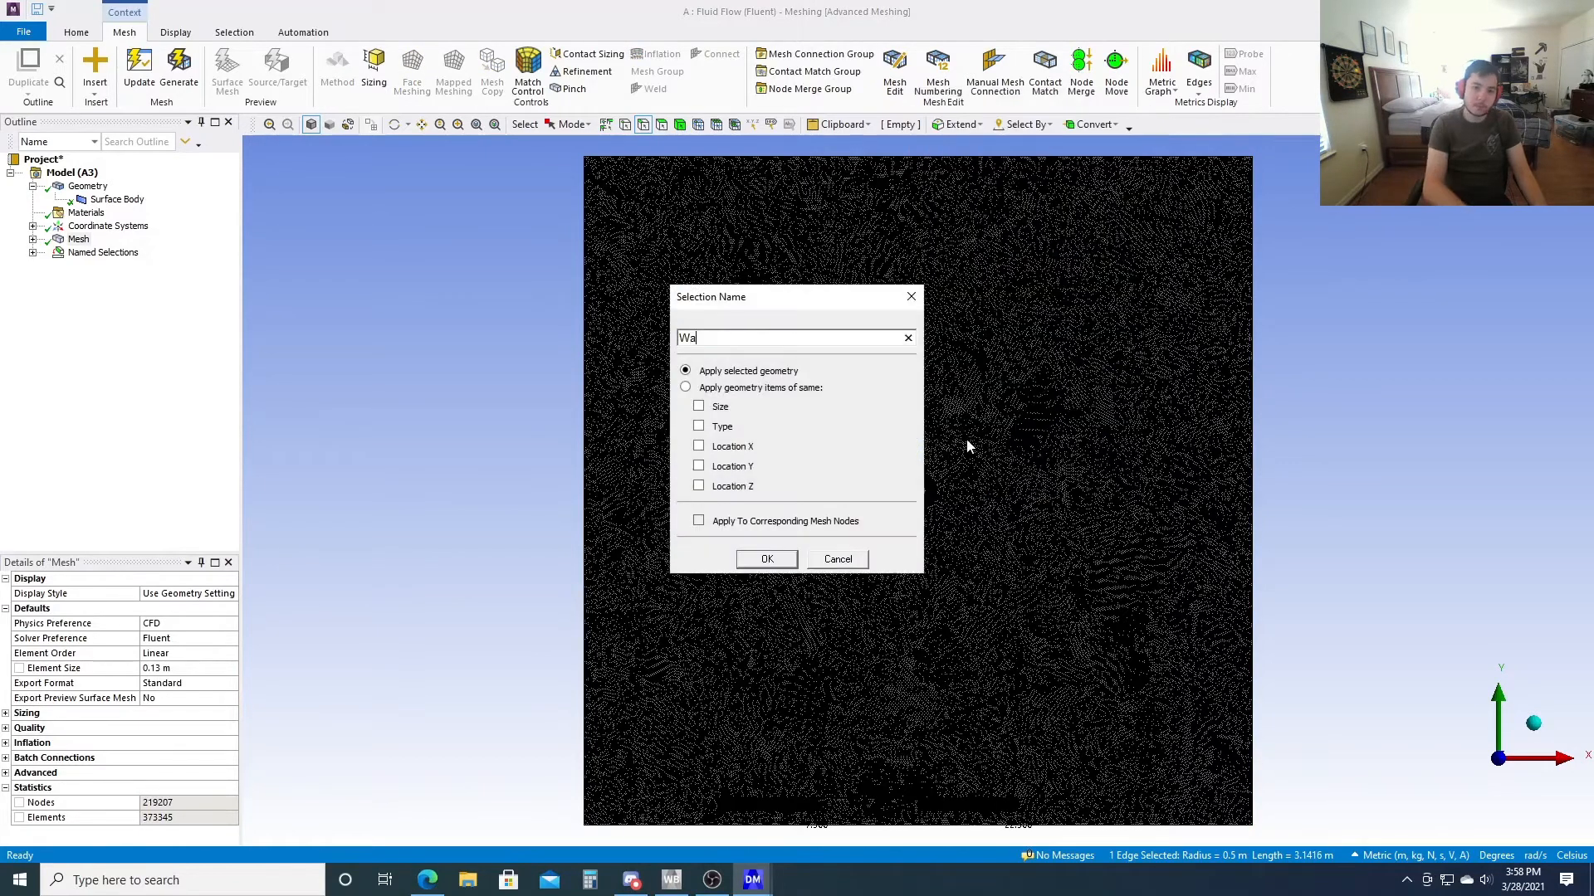
click(784, 564)
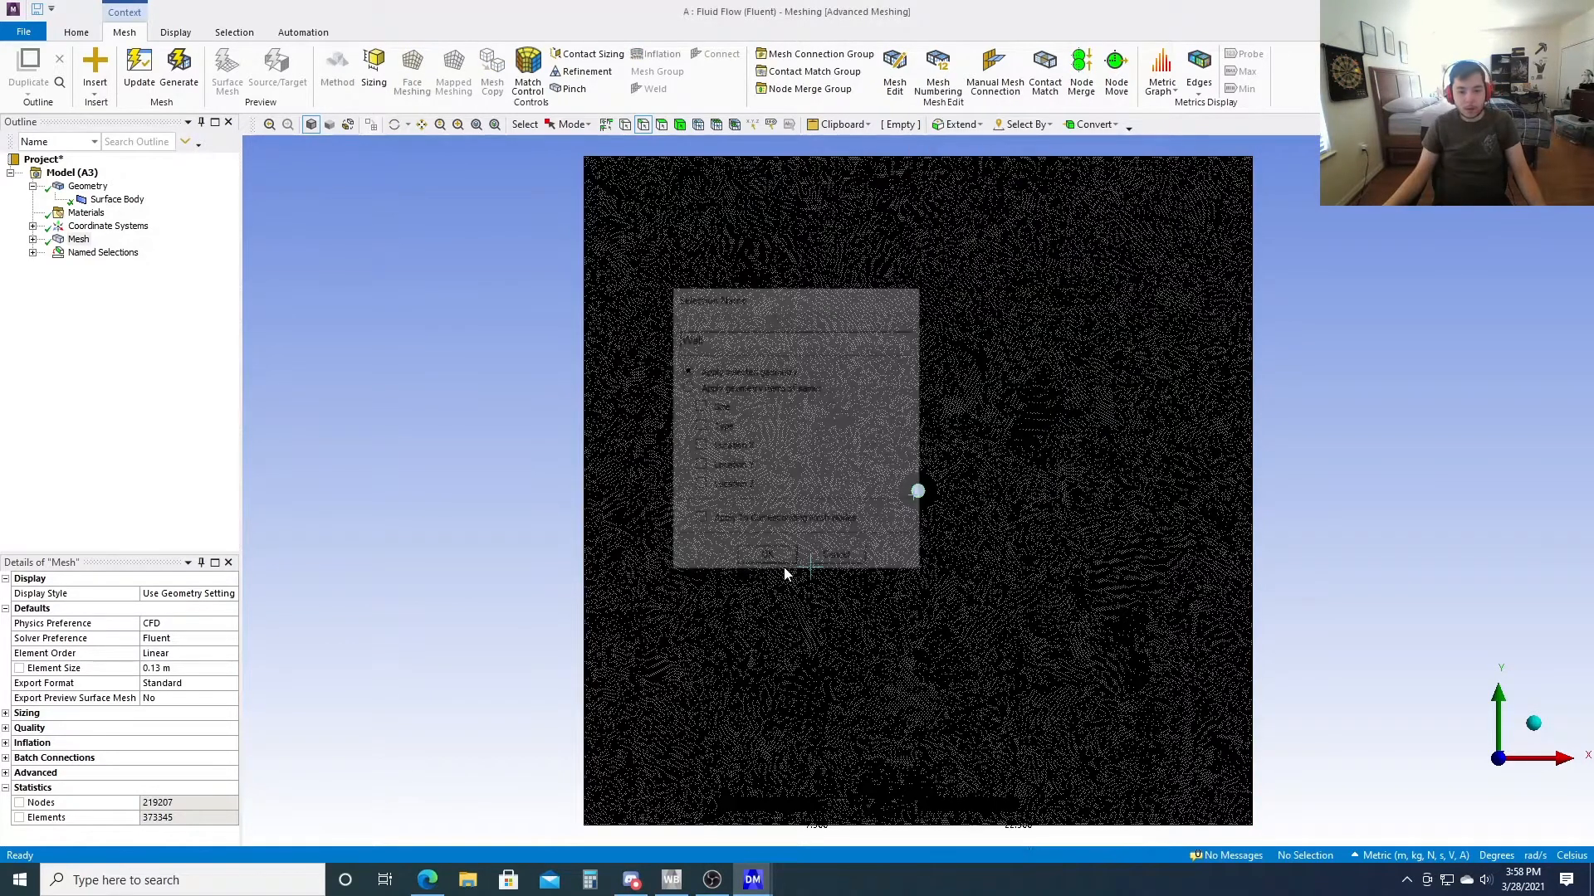
Create a named selection called Symmetry from the upper and lower edges of the square domain
click(853, 158)
ctrl+click(964, 824)
right_click(964, 822)
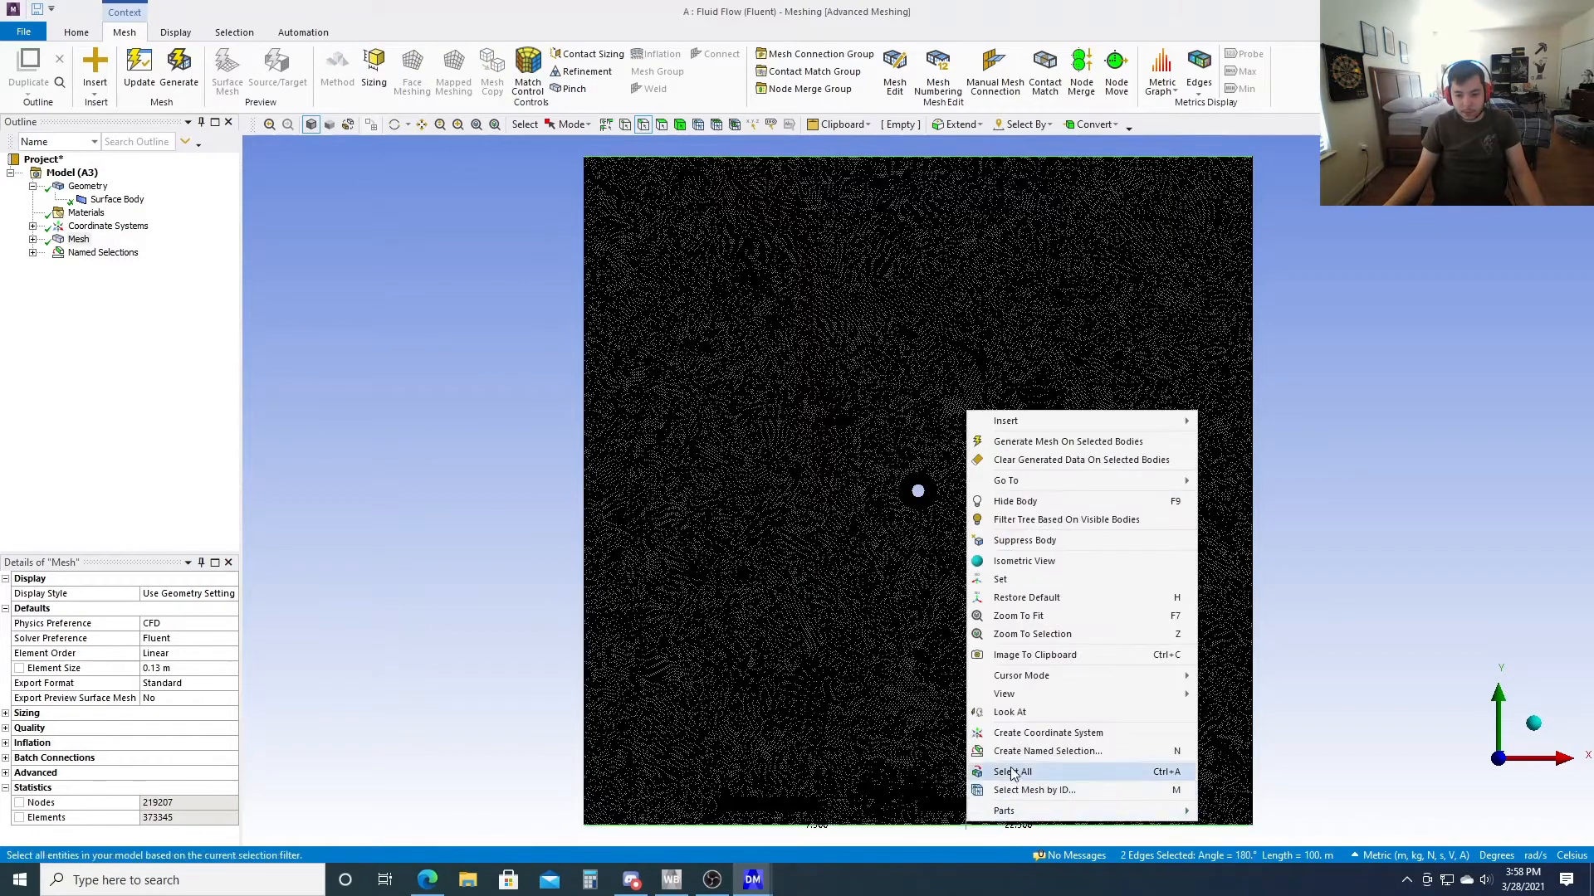
click(1014, 770)
text(Symme)
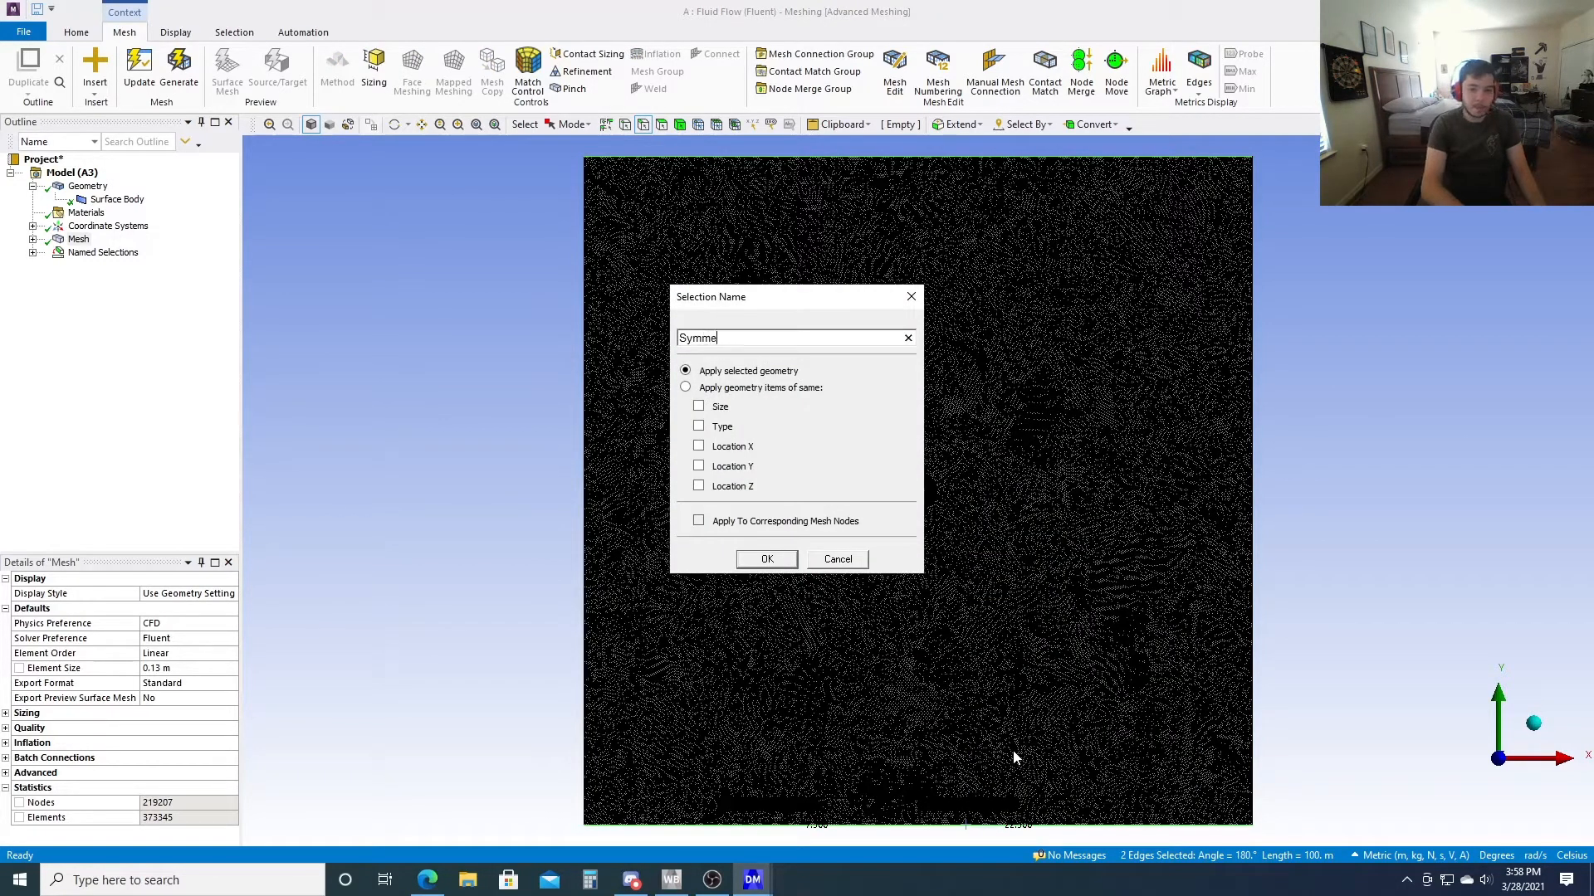
text(try)
click(780, 566)
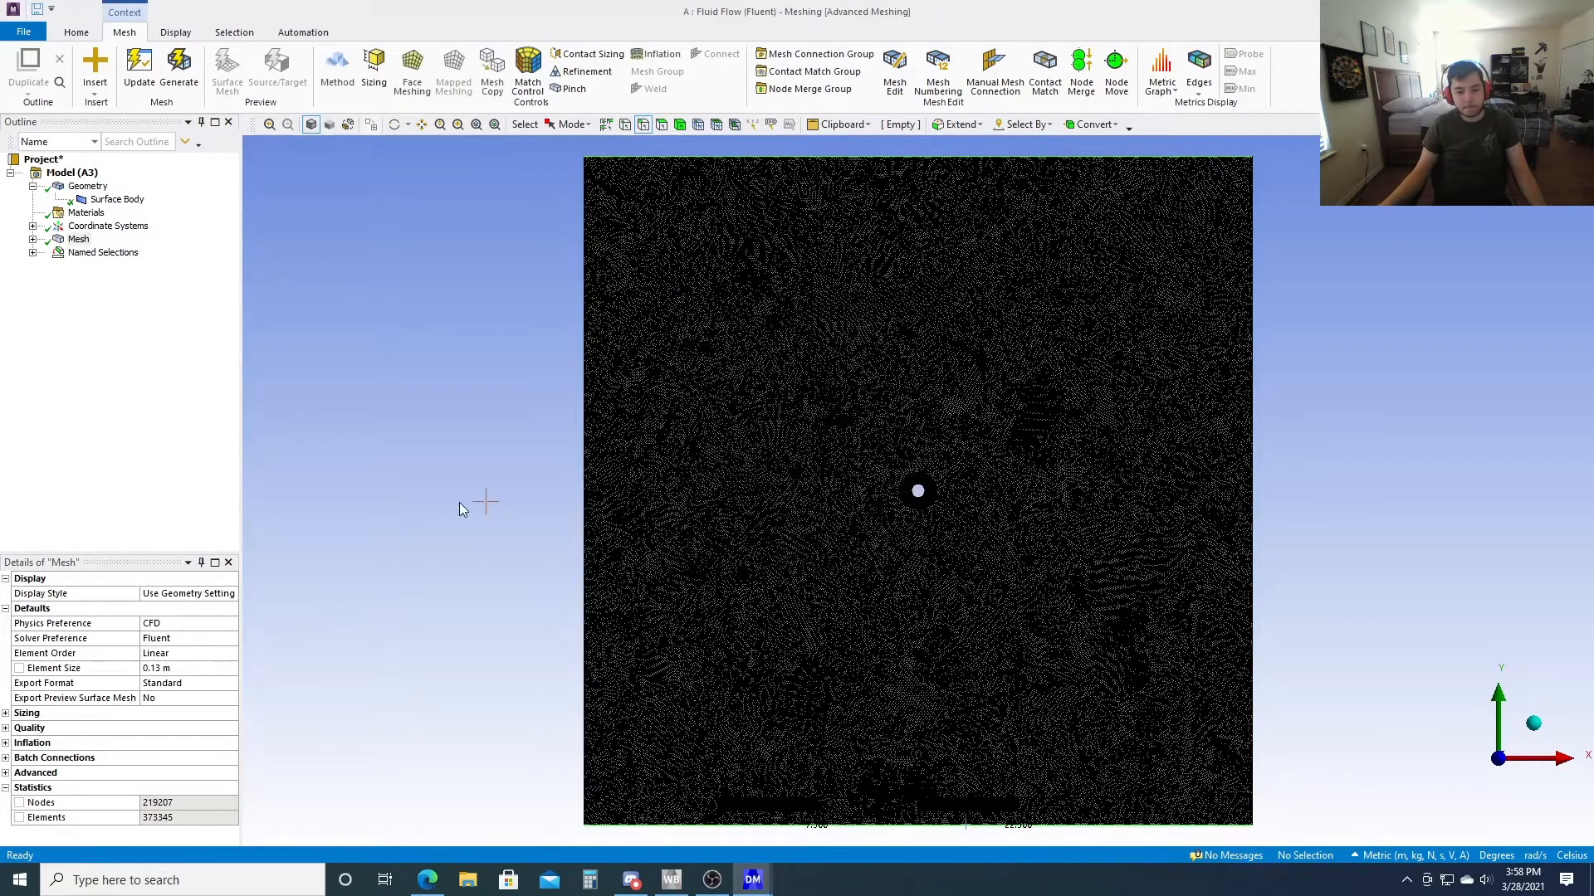
scroll(750, 550, down, 1)
Switch to Workbench and update the Mesh cell of the Fluid Flow (Fluent) system
click(672, 879)
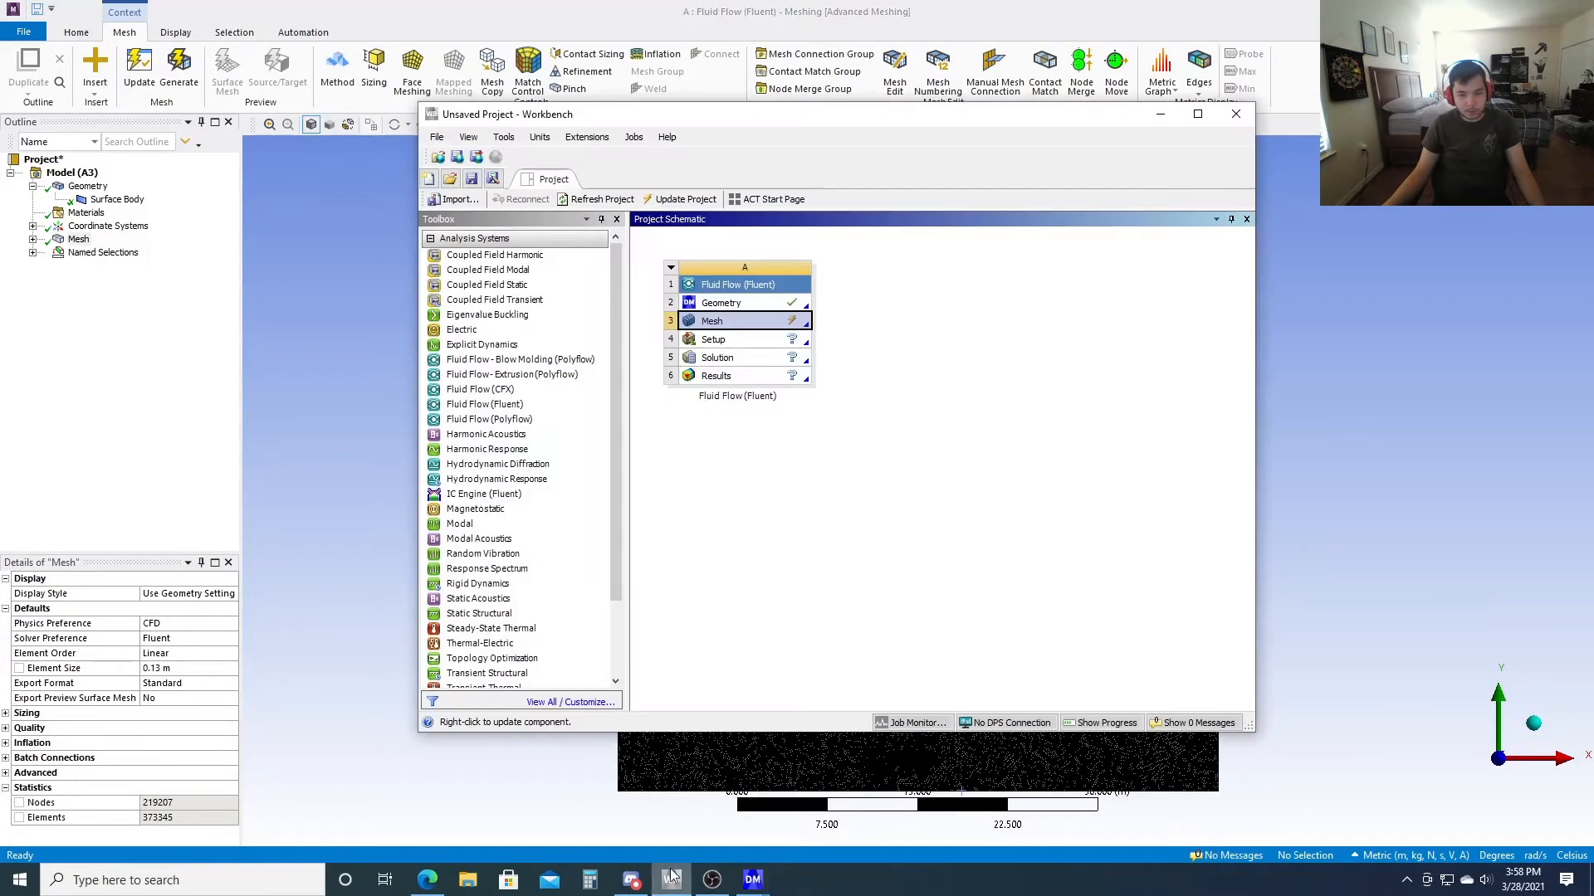
right_click(790, 322)
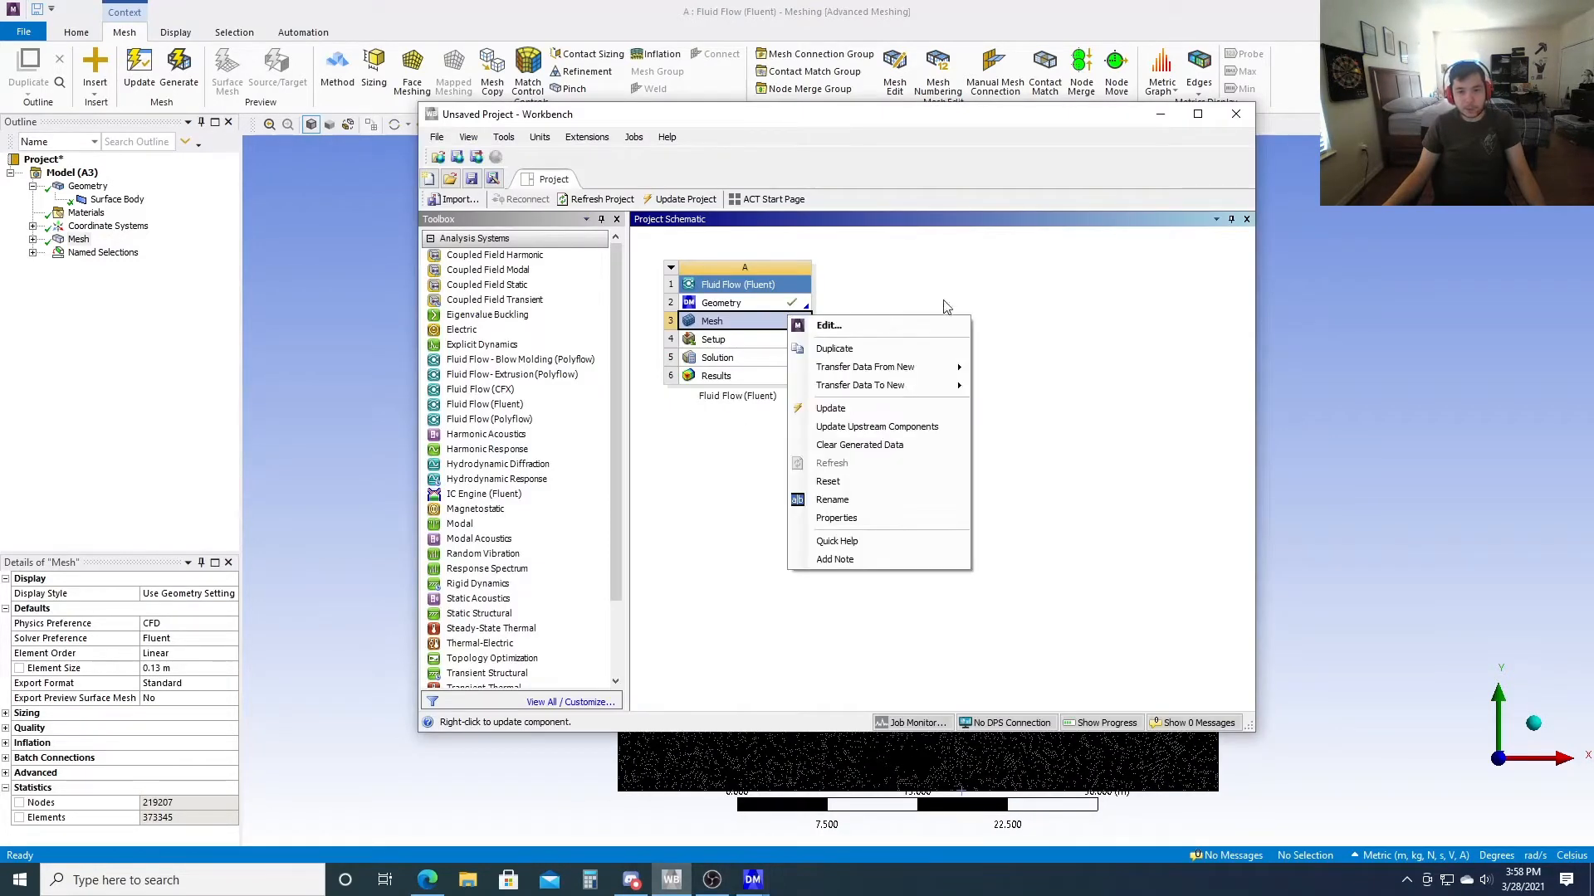
click(848, 423)
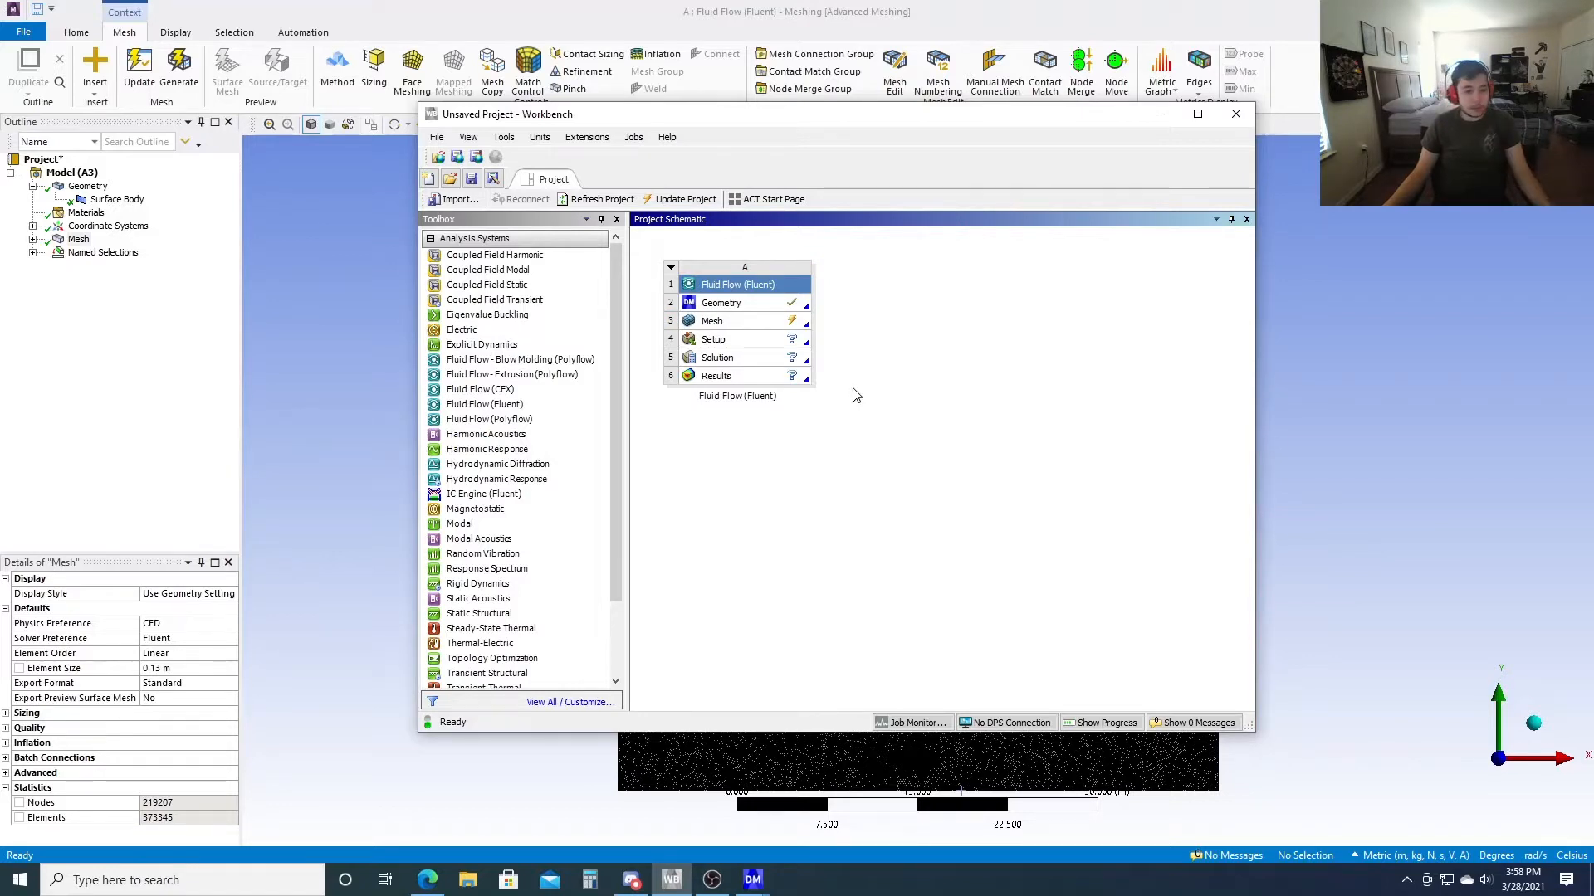
right_click(764, 326)
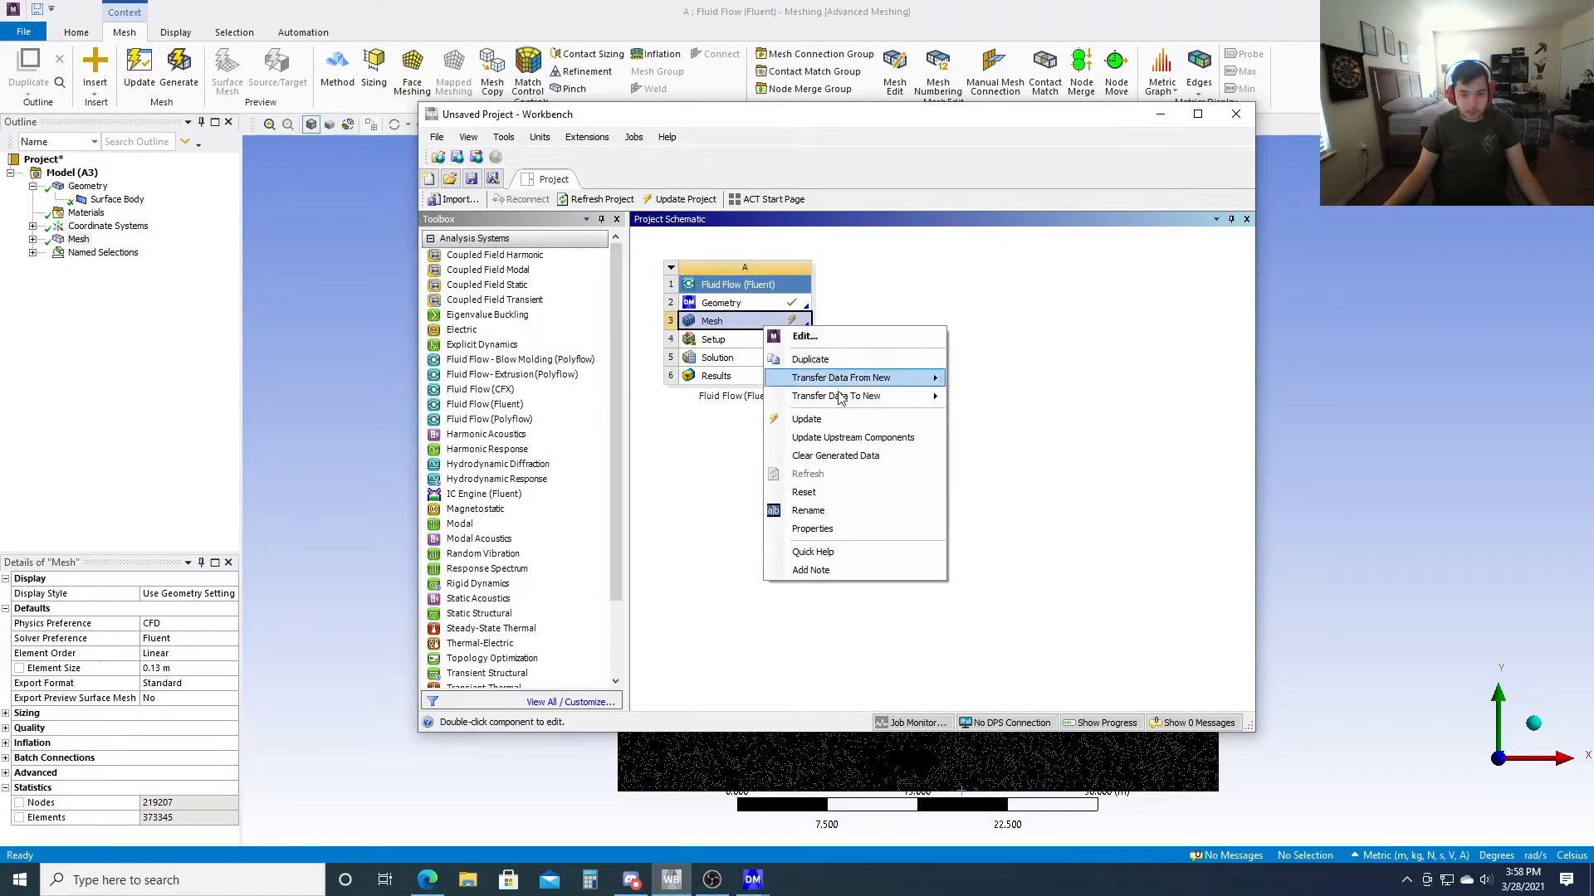
click(834, 424)
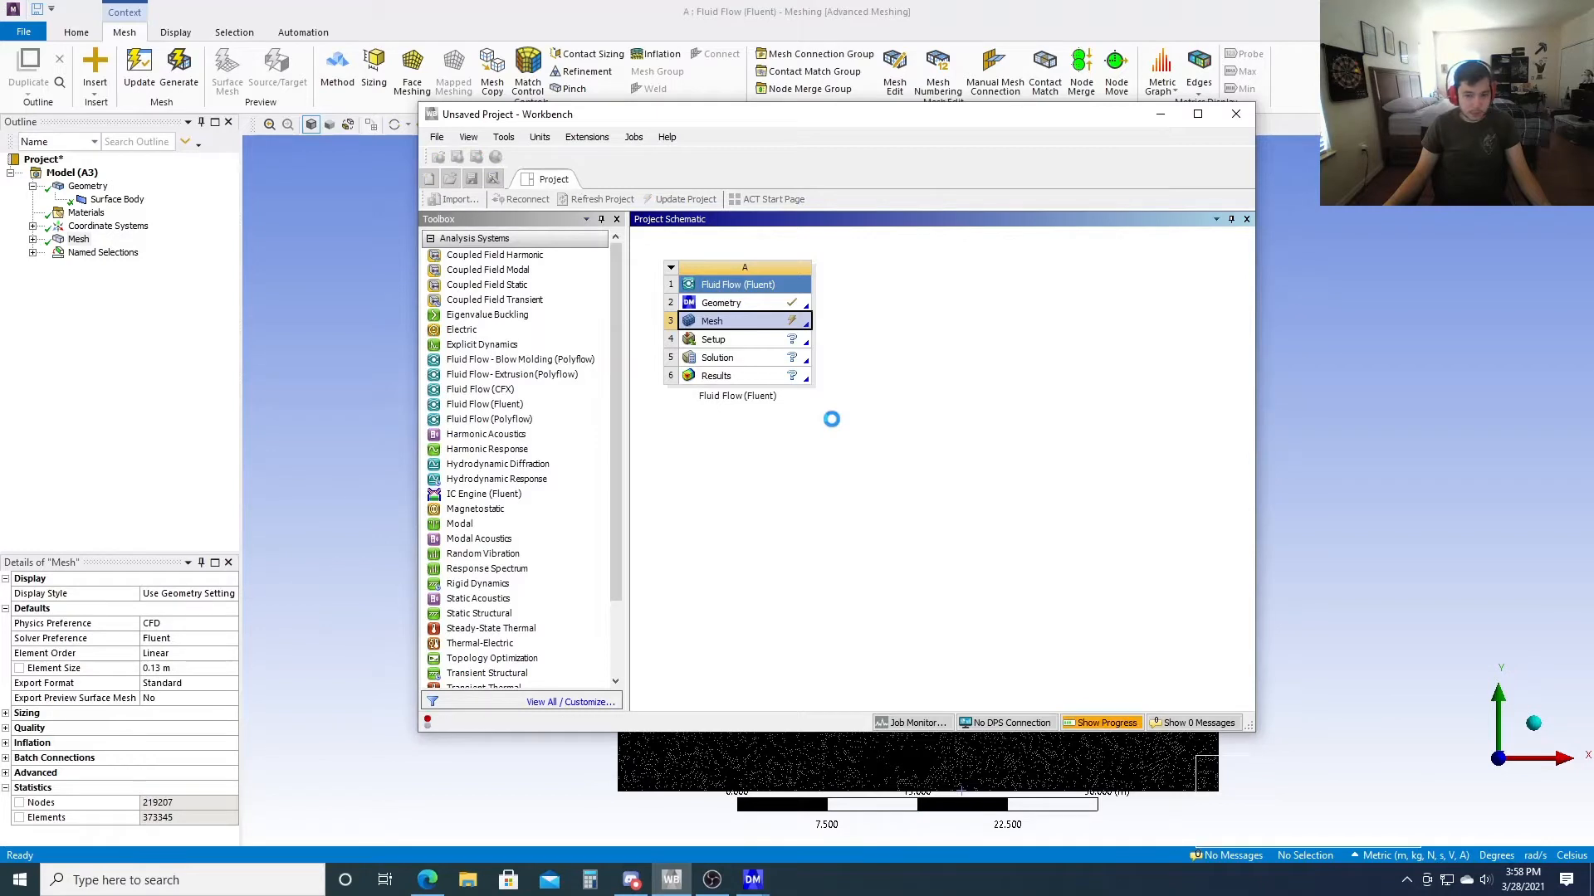
Open the Setup cell and start Fluent with Double Precision enabled
double_click(781, 346)
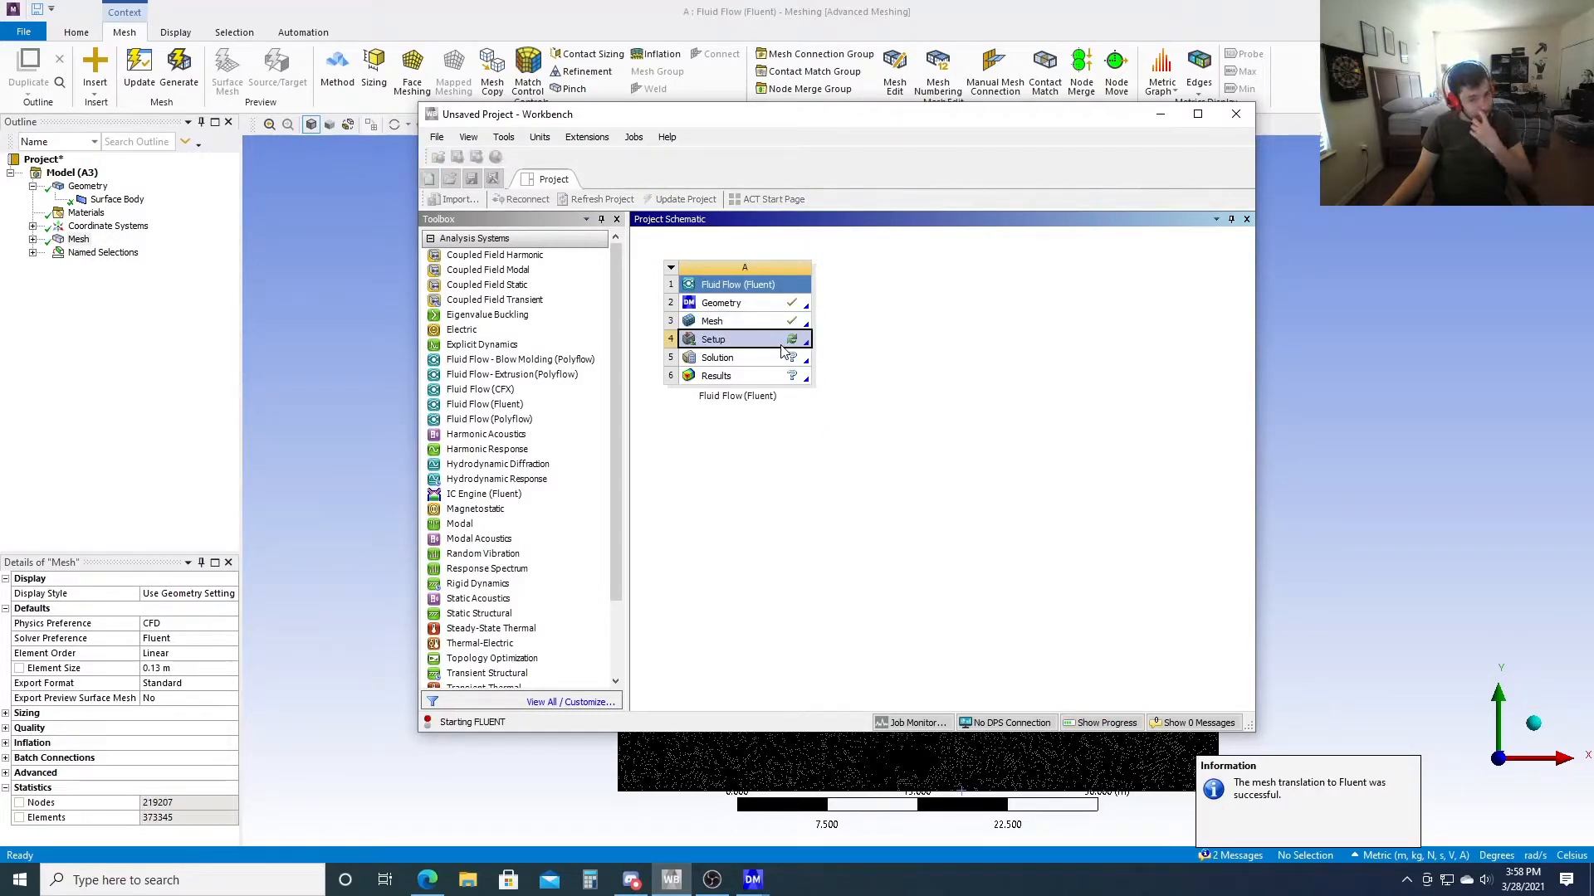
click(826, 416)
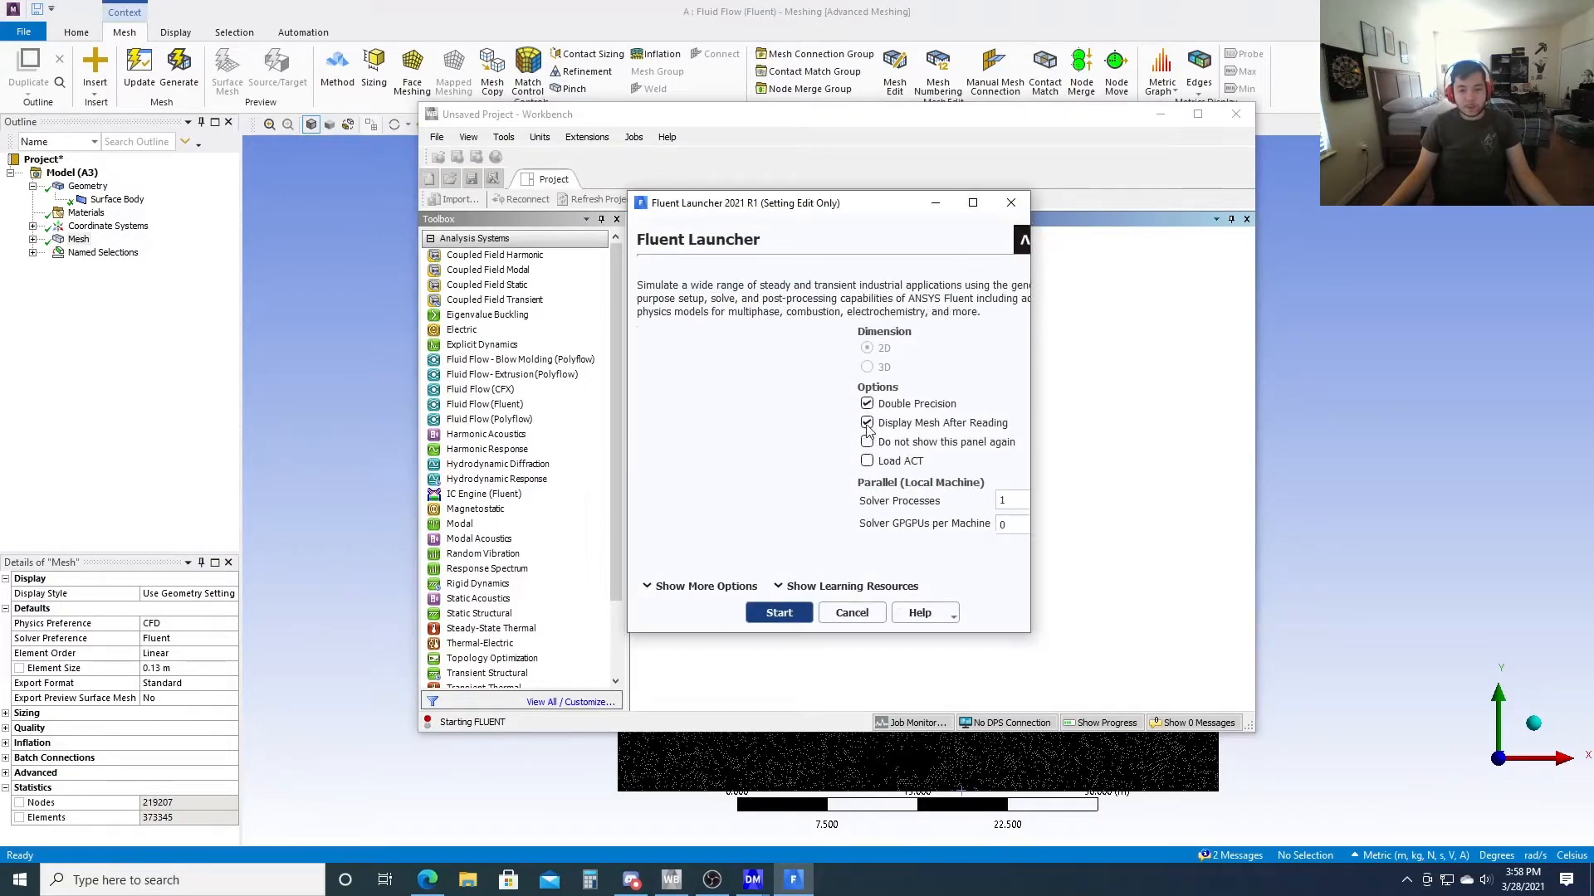
click(756, 612)
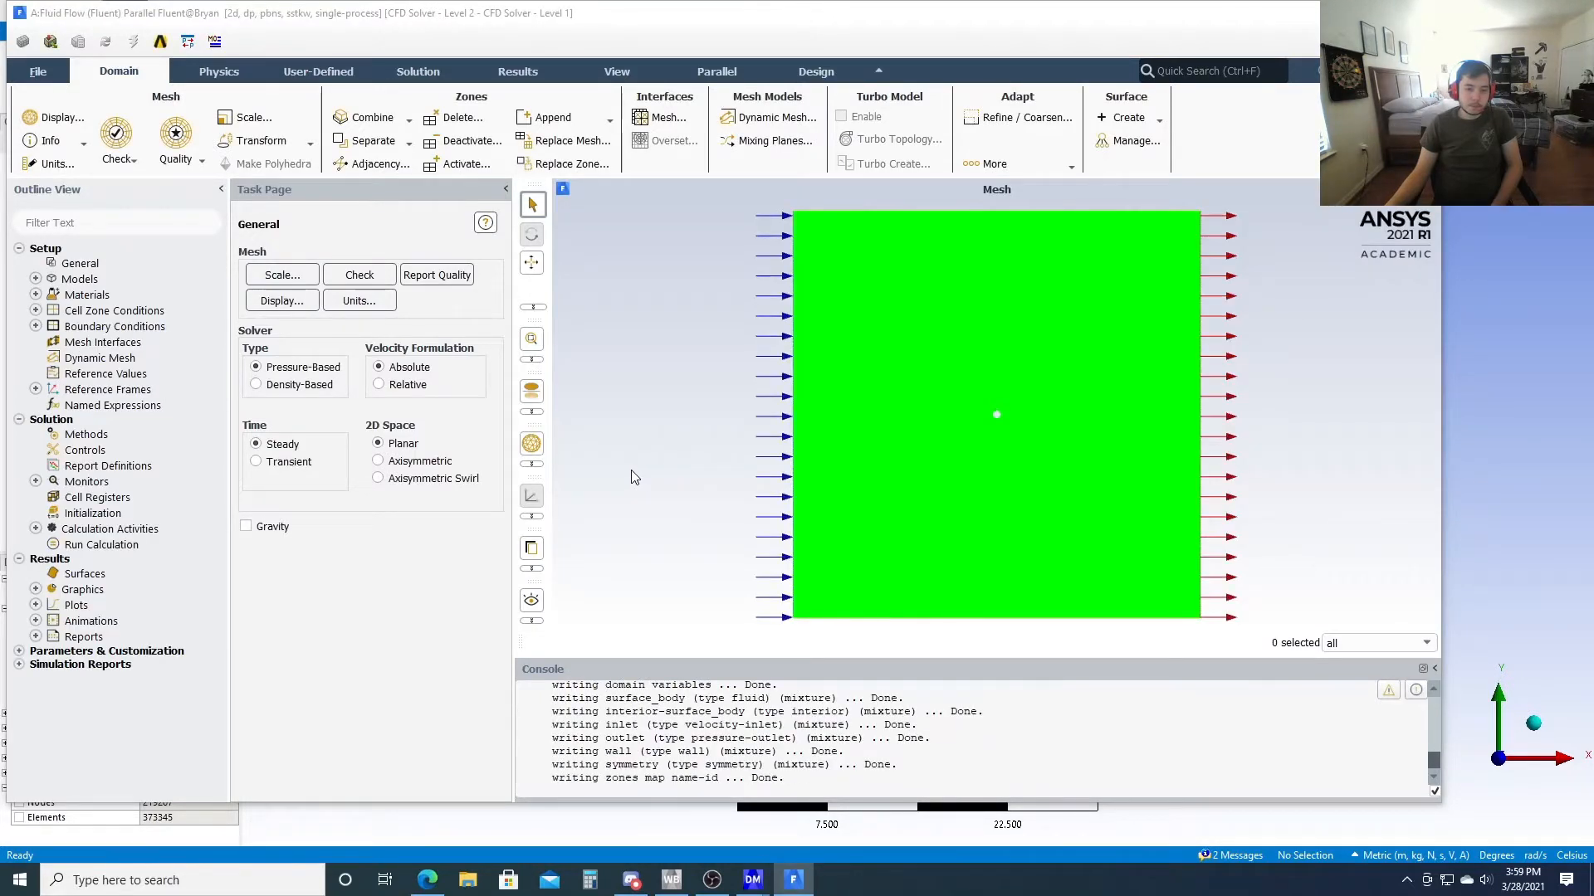
Set the viscous model to Inviscid
click(35, 279)
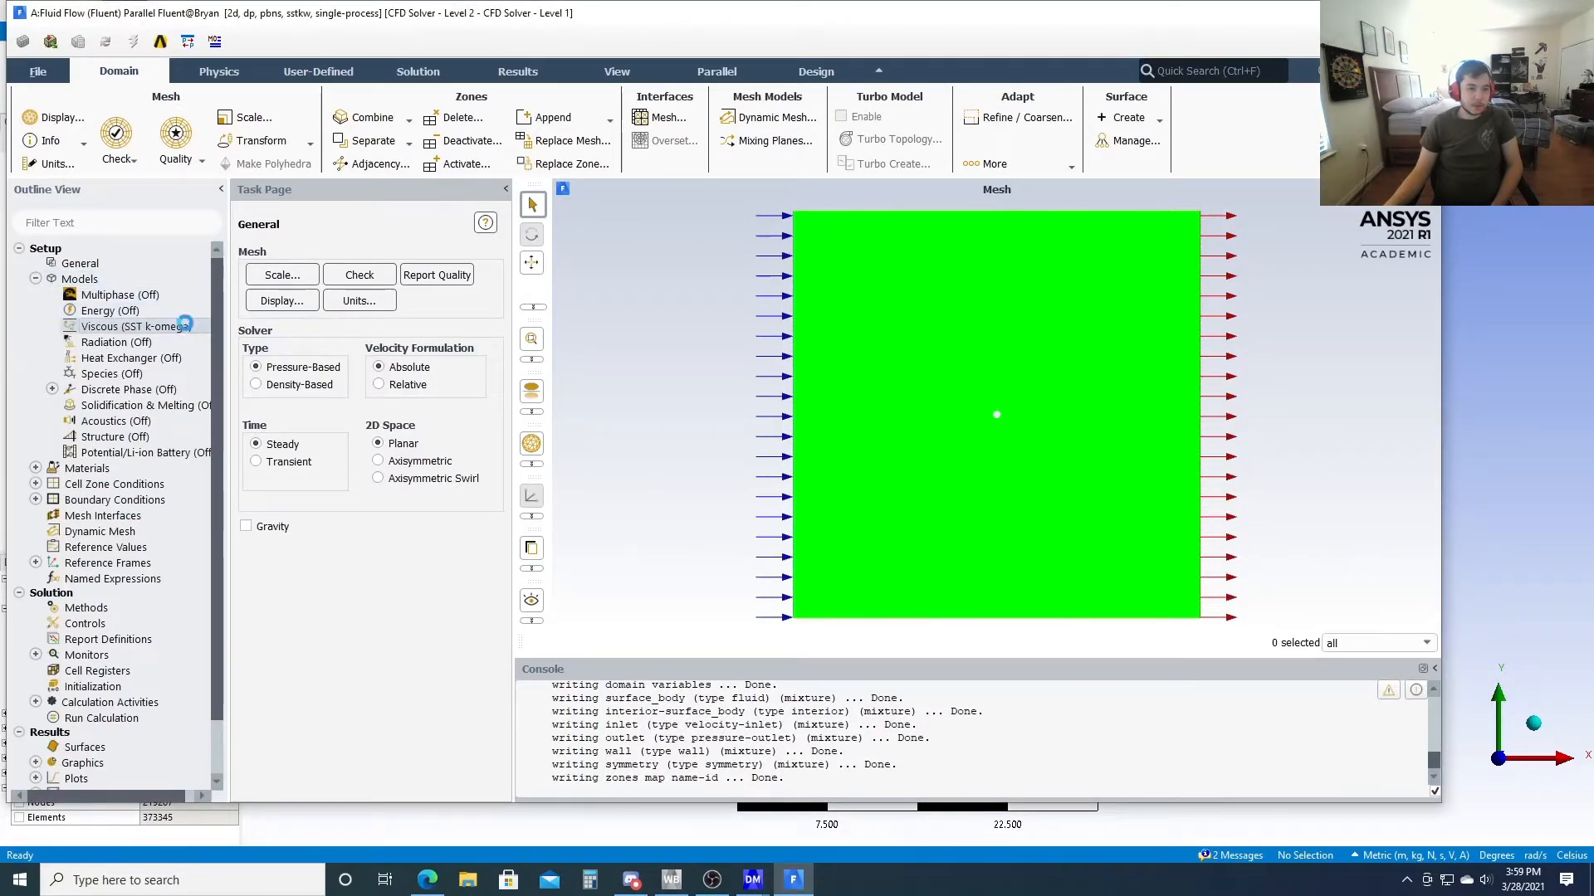
click(609, 203)
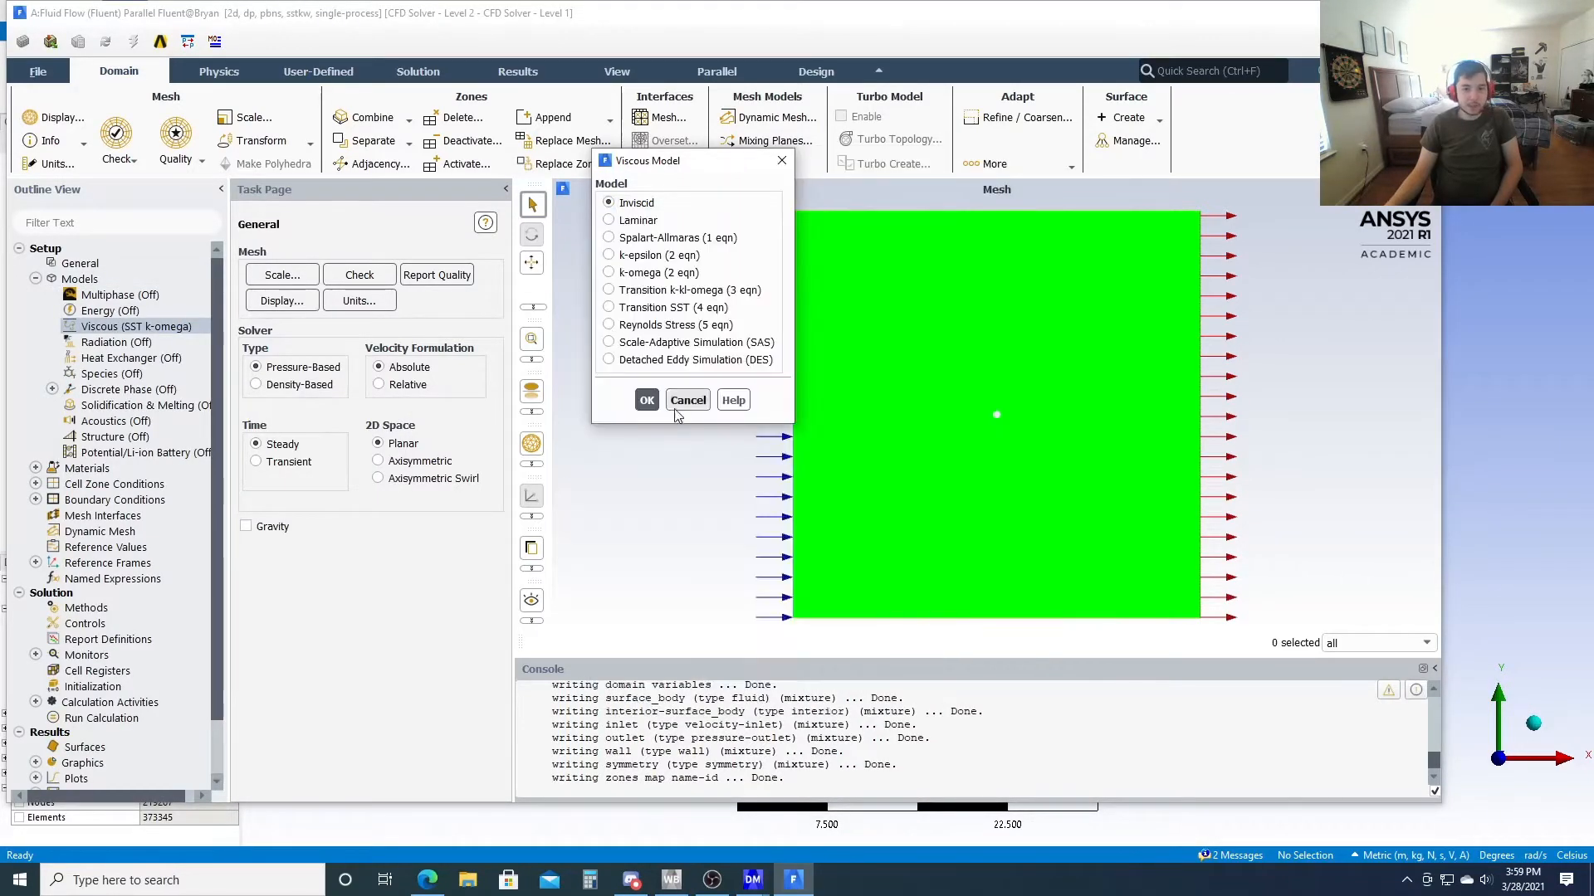
click(647, 400)
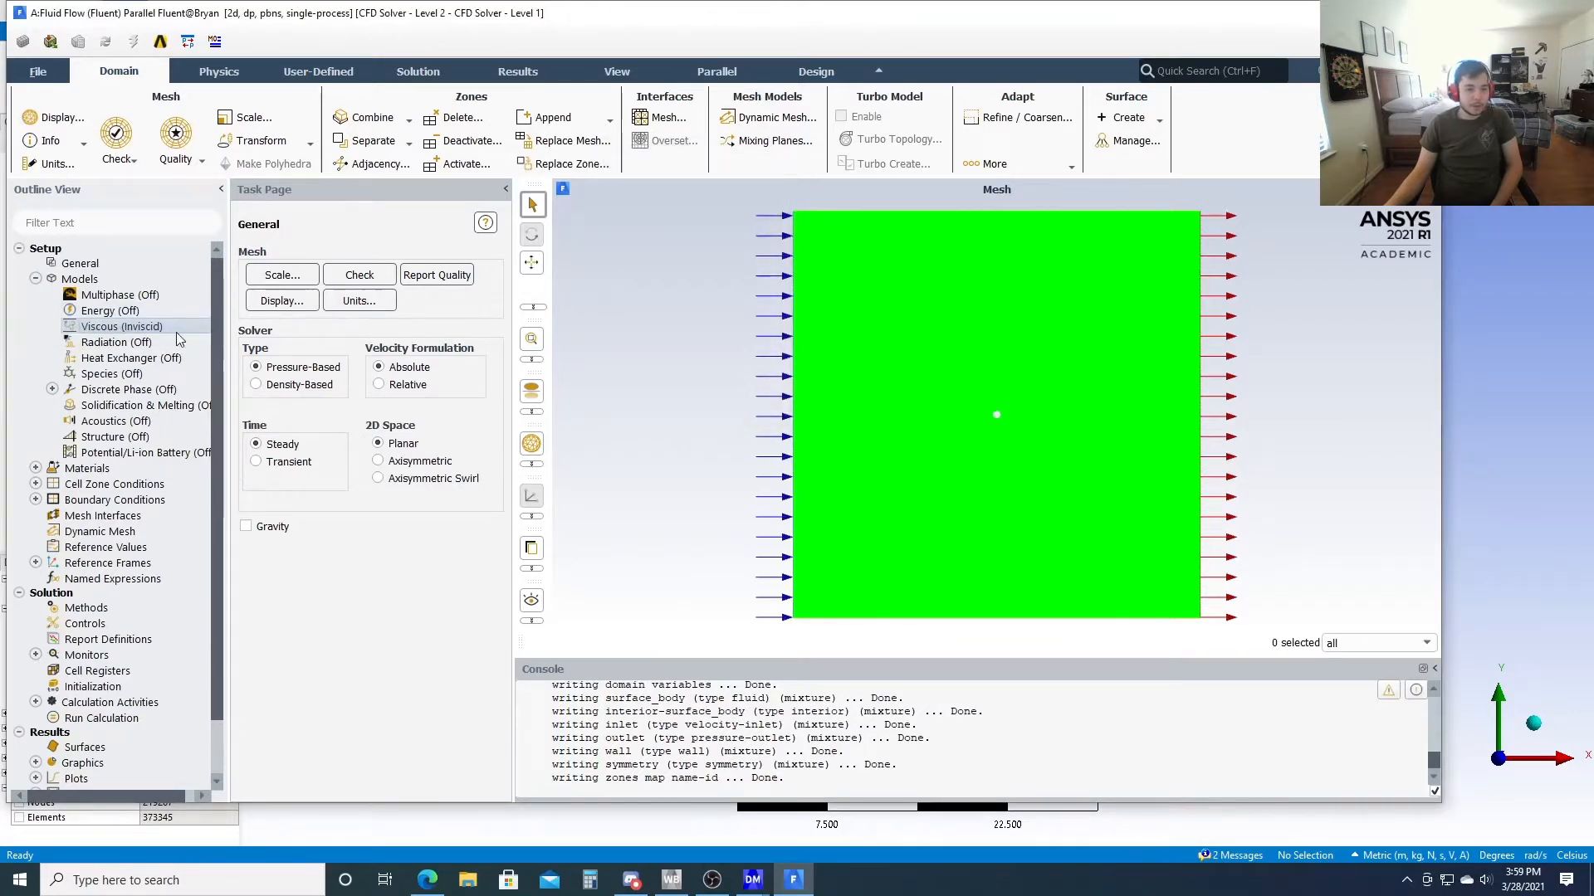
Set the constant density of the fluid material air to 1 kg/m³ and apply the change
click(36, 468)
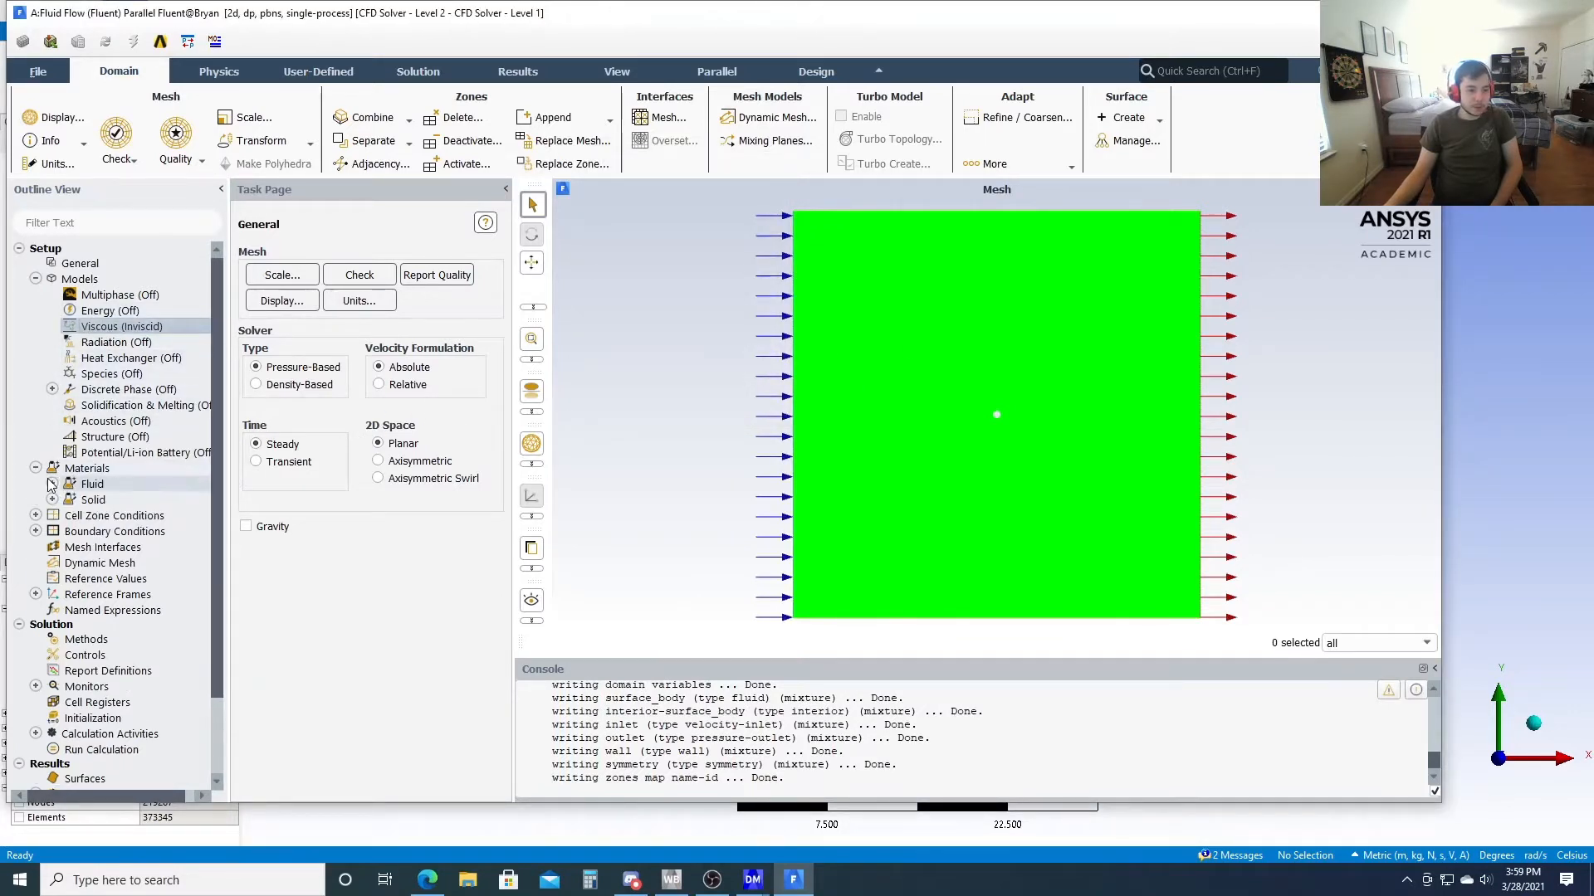
click(51, 485)
double_click(104, 499)
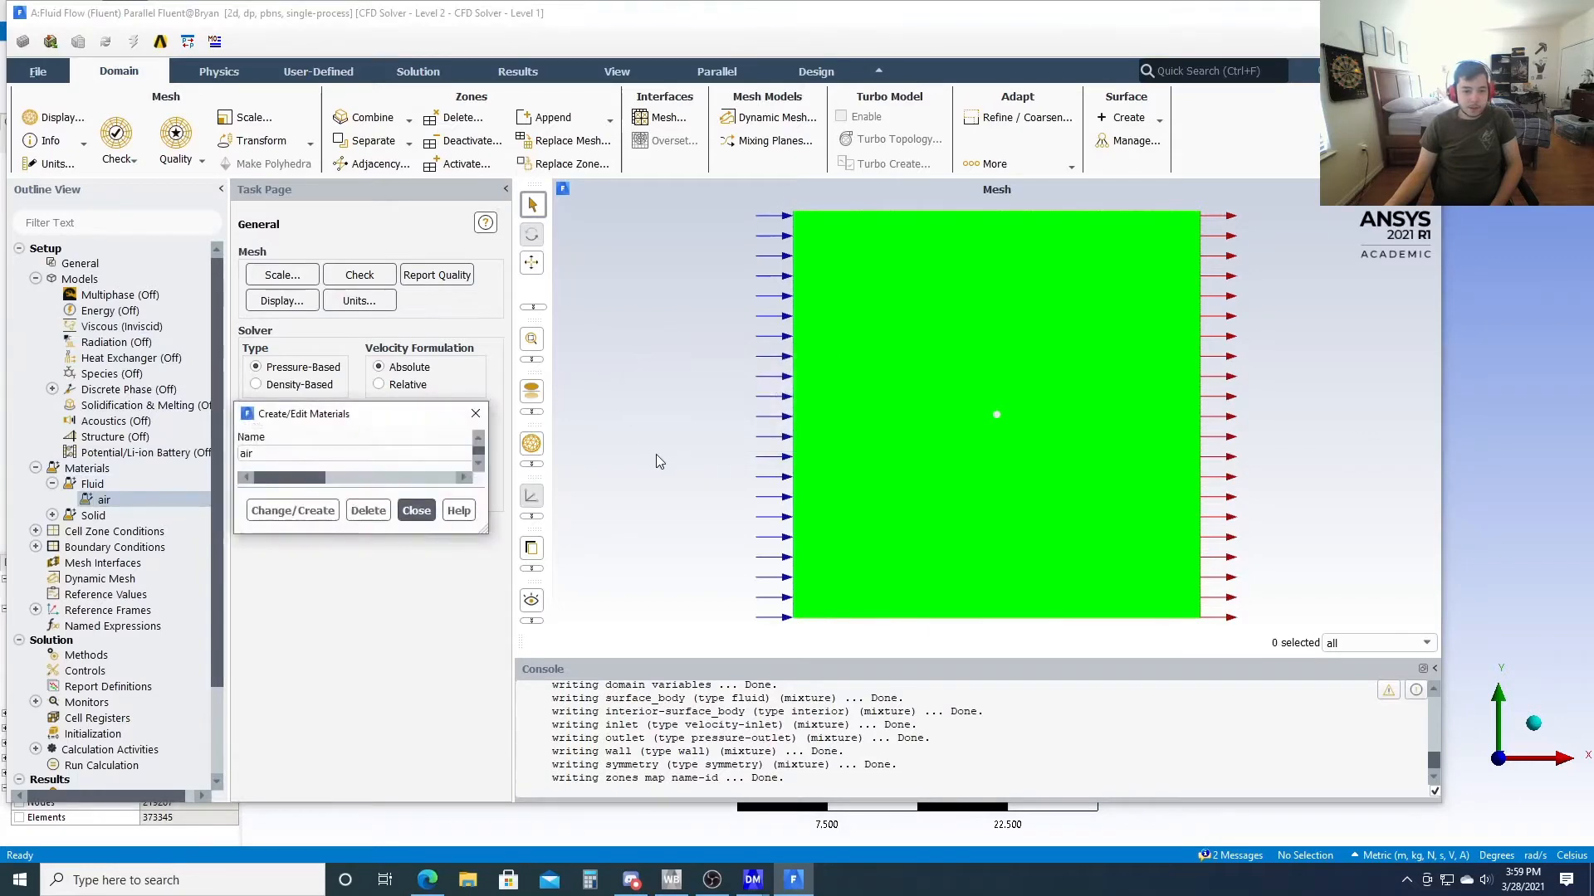
drag(519, 627, 370, 628)
text(1)
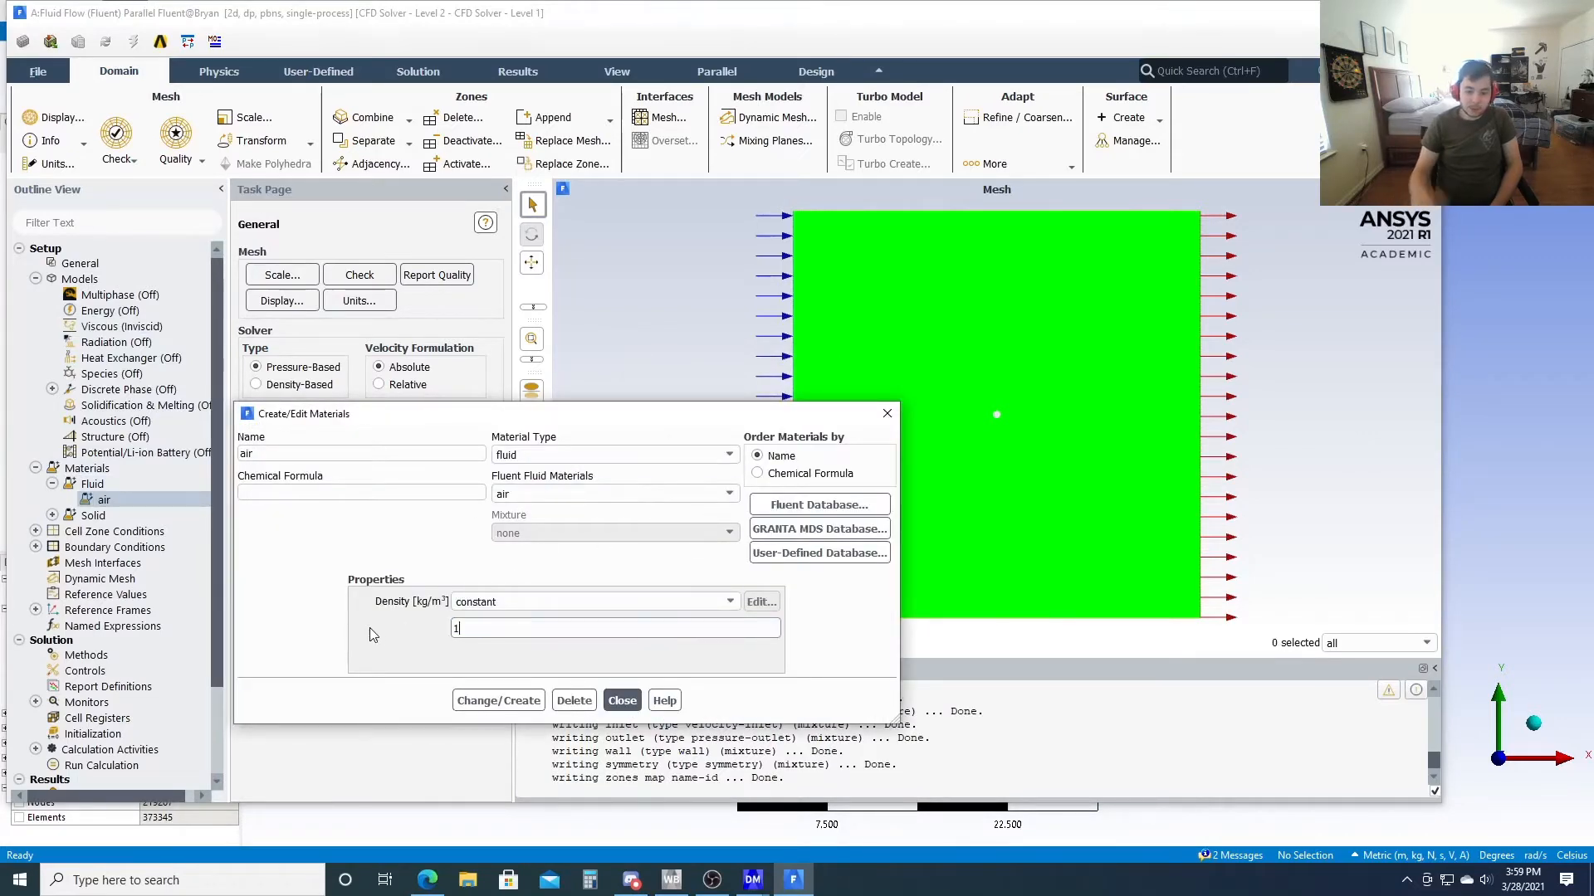
click(497, 701)
click(622, 701)
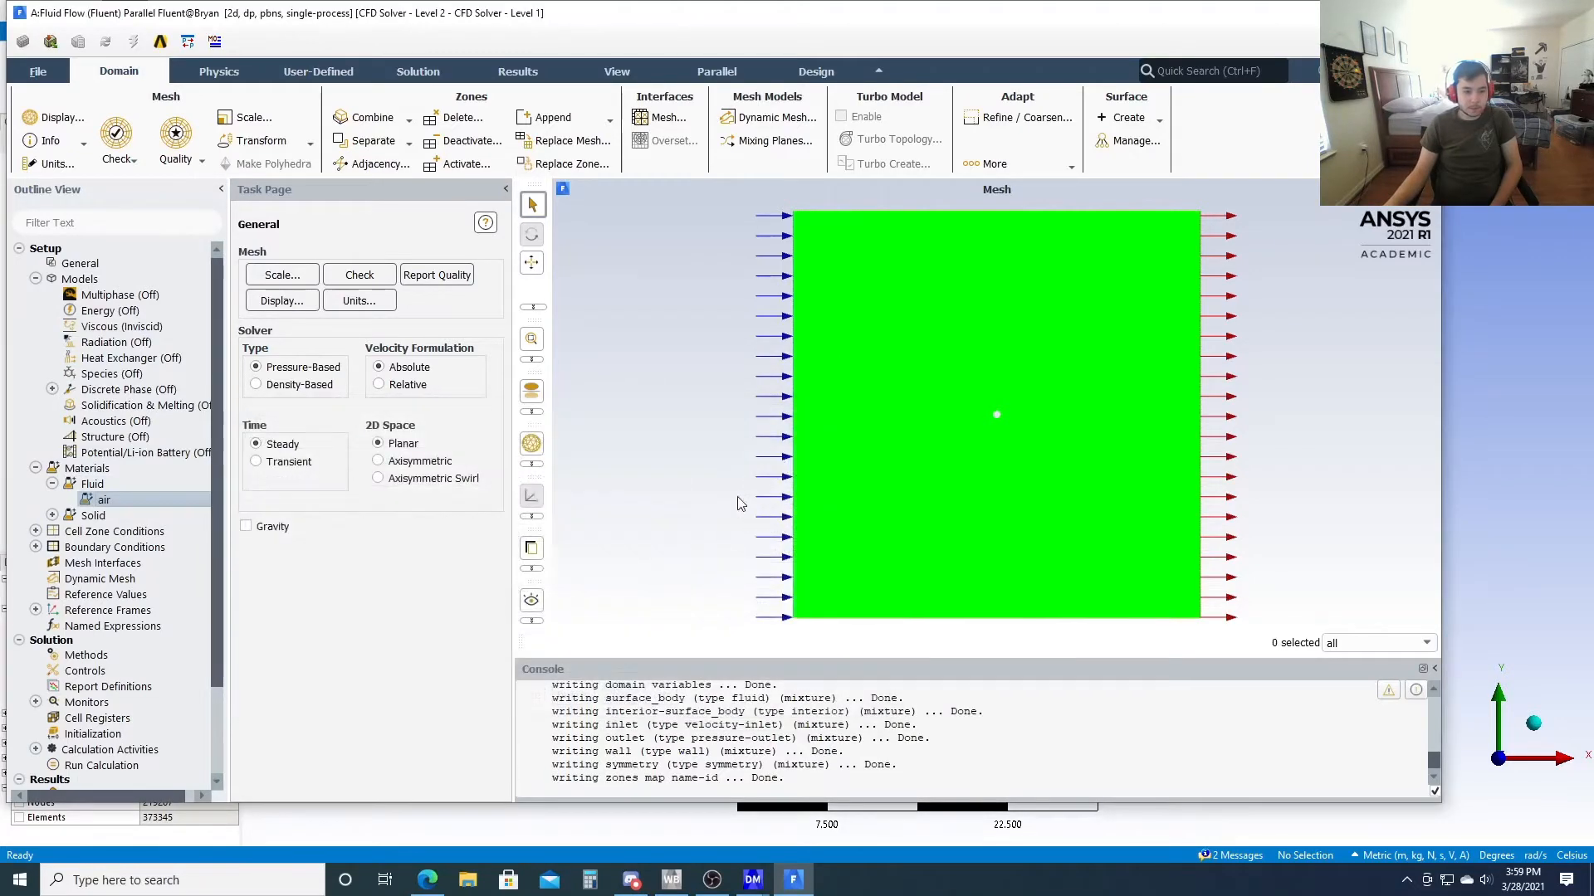
Open the surface_body fluid zone, reapply the properties of its air material, and close the zone settings
click(35, 531)
click(52, 547)
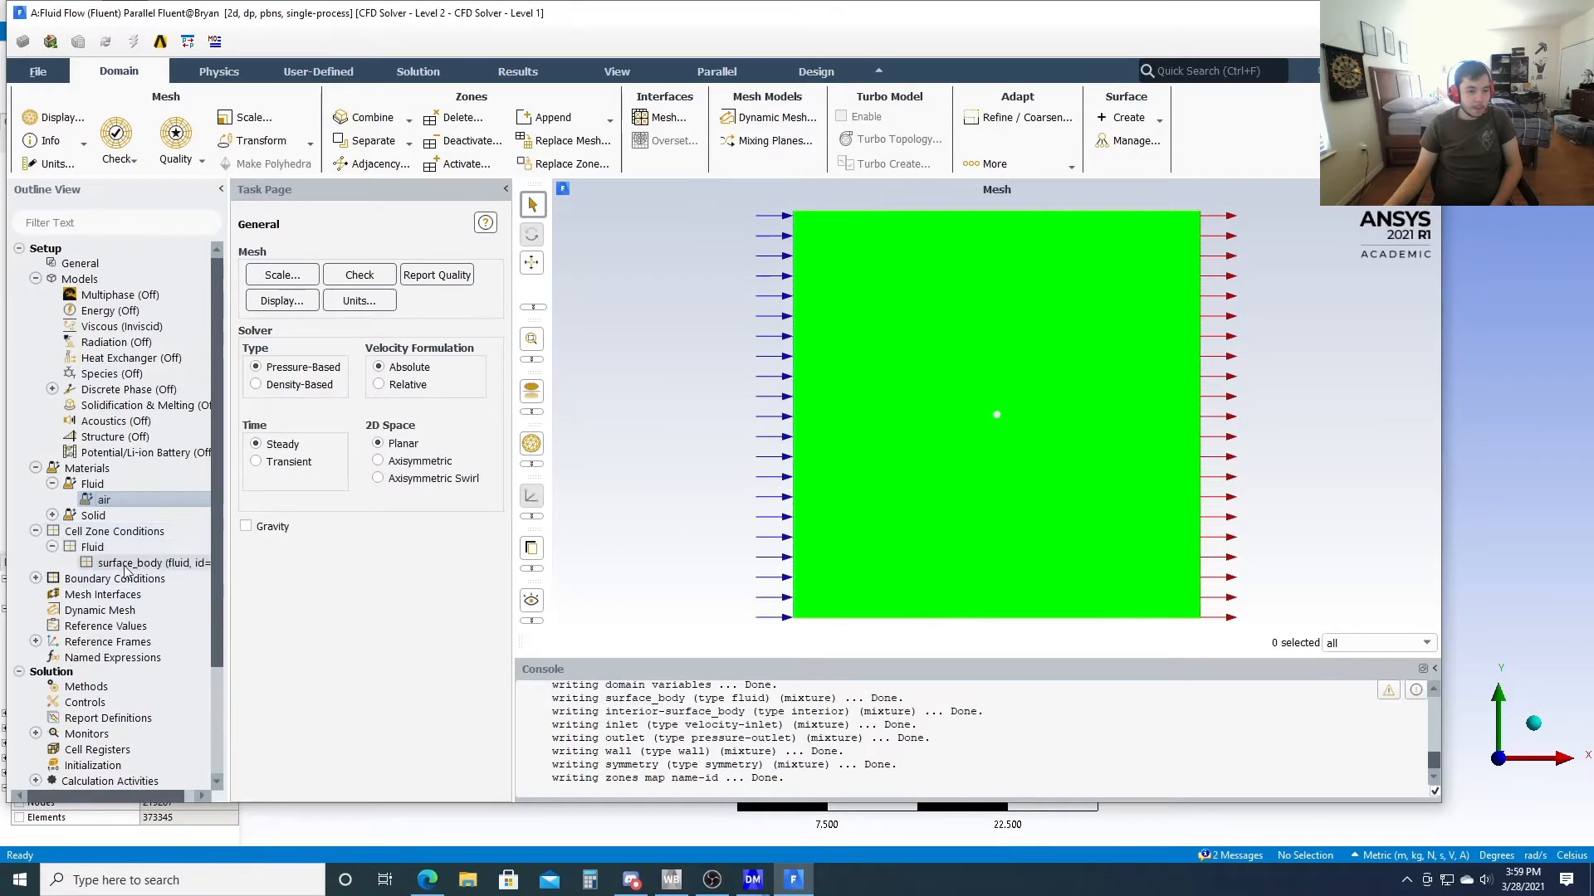
click(125, 566)
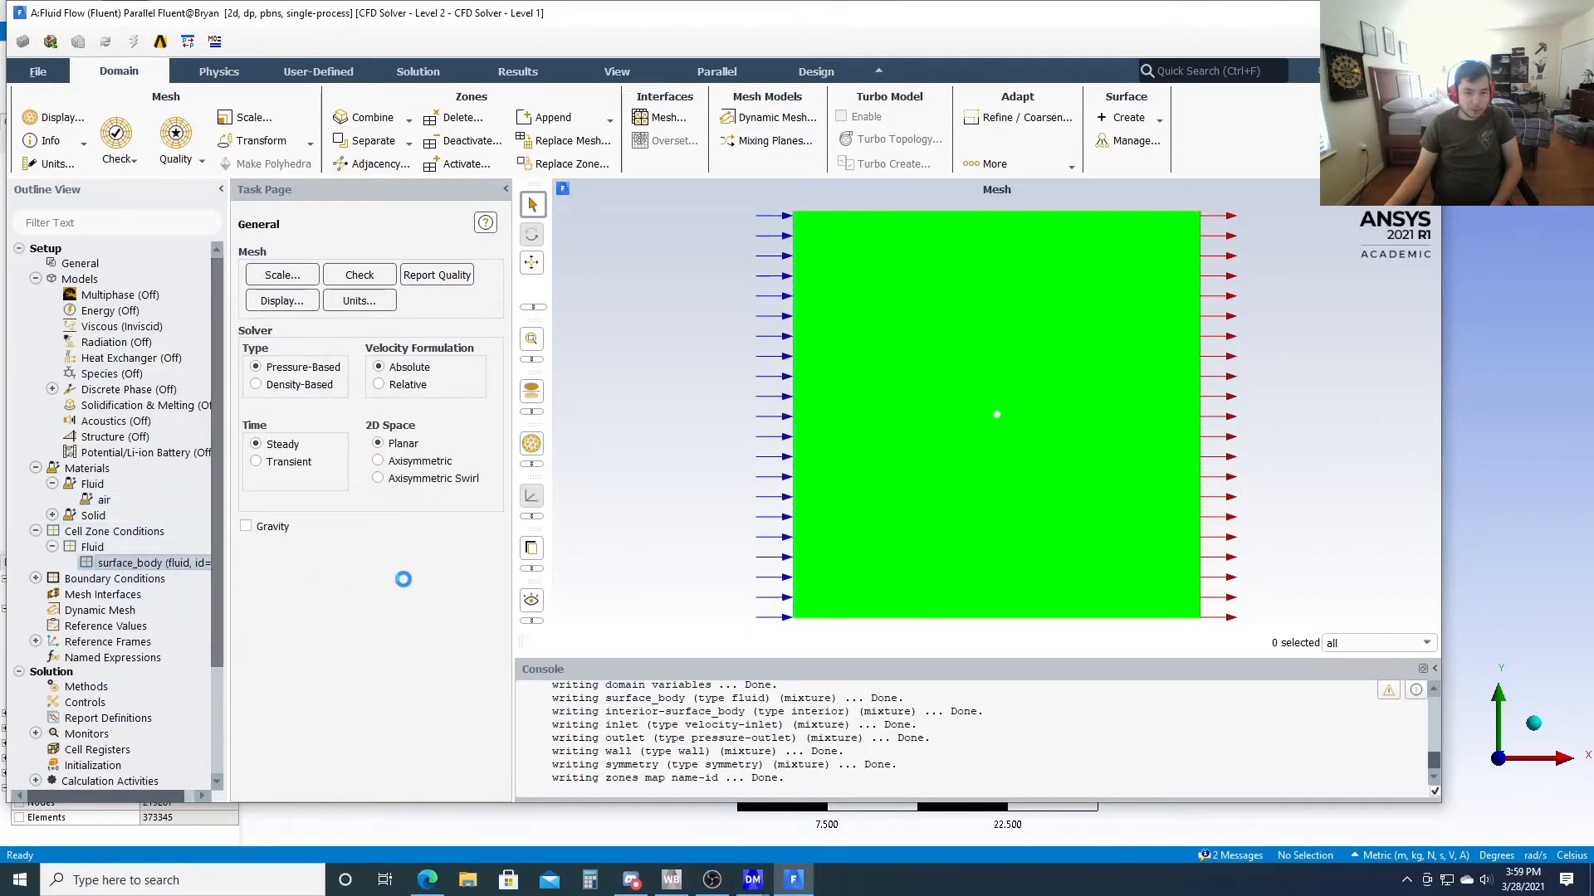
click(456, 478)
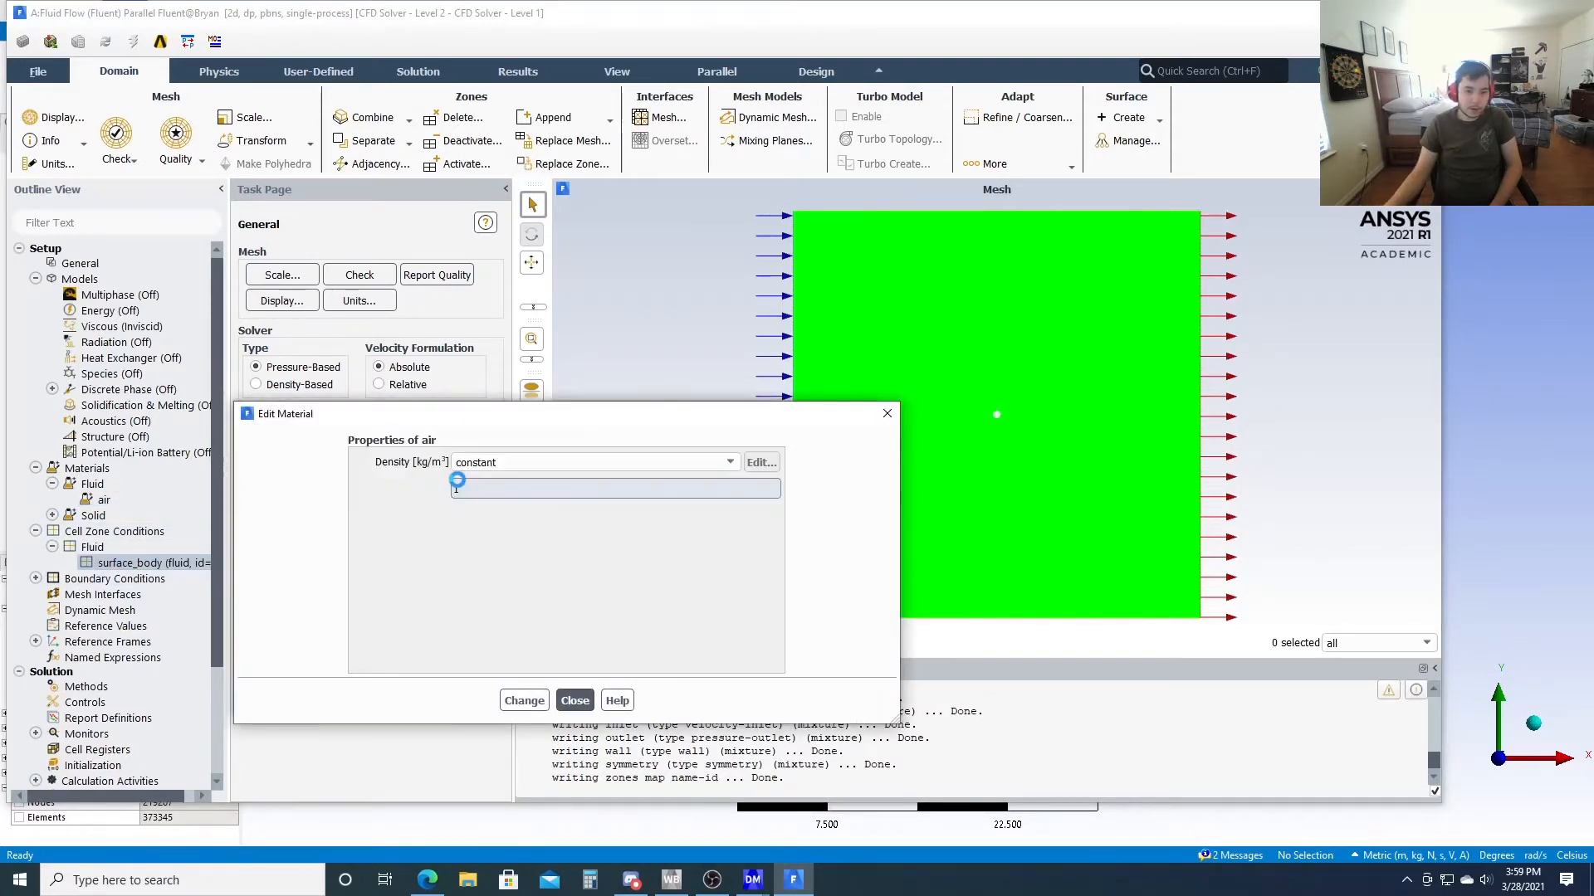
click(524, 701)
click(575, 701)
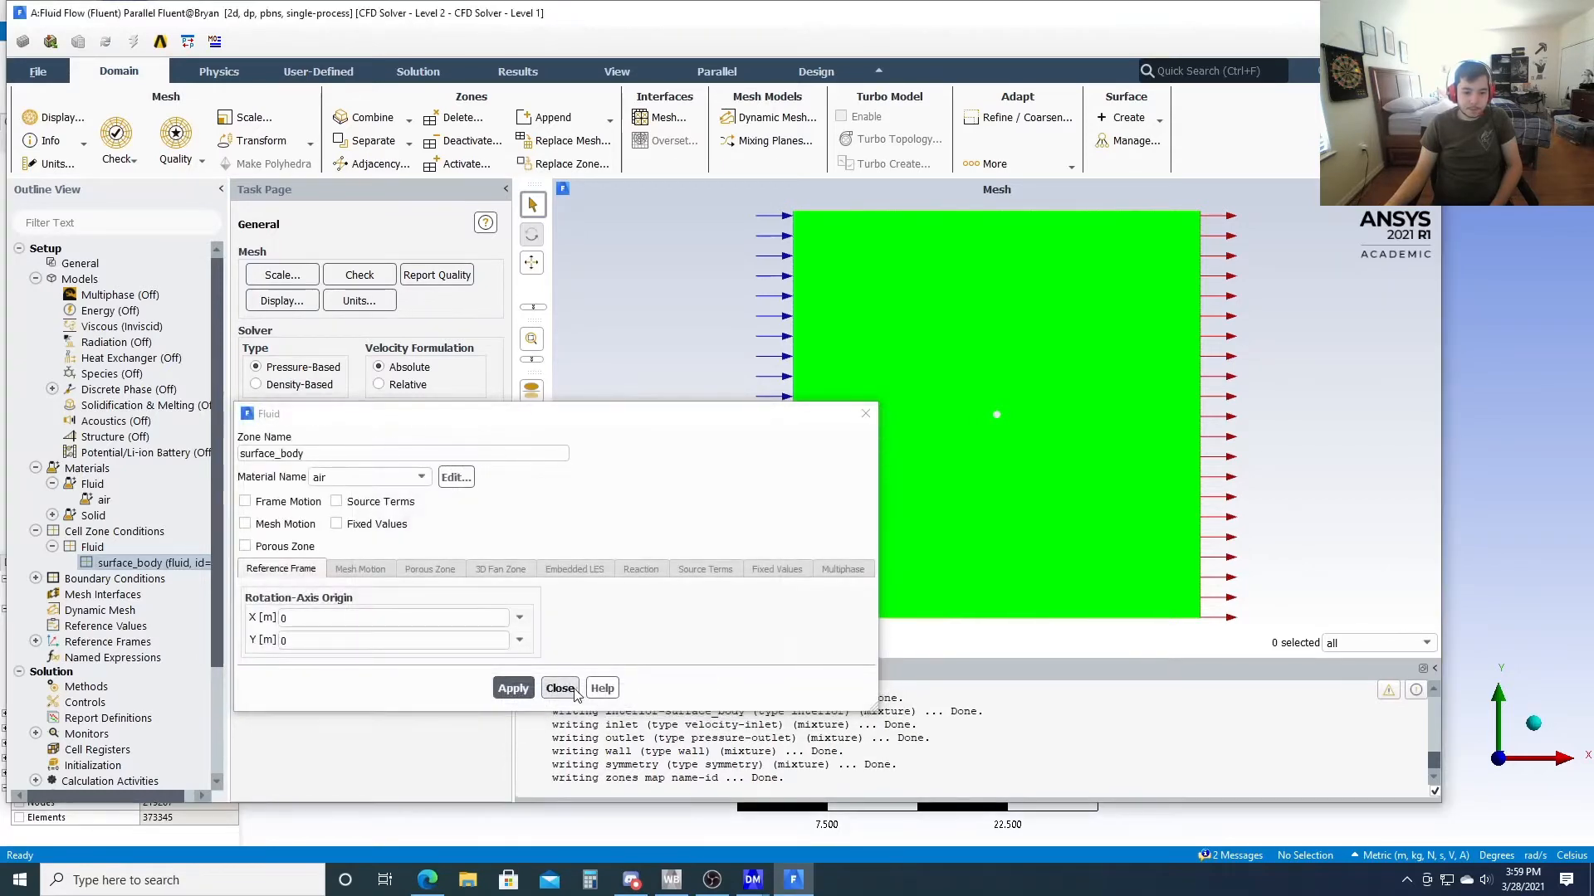
click(563, 688)
Set the velocity magnitude of the inlet boundary to 10 m/s and apply the change
click(35, 578)
click(52, 594)
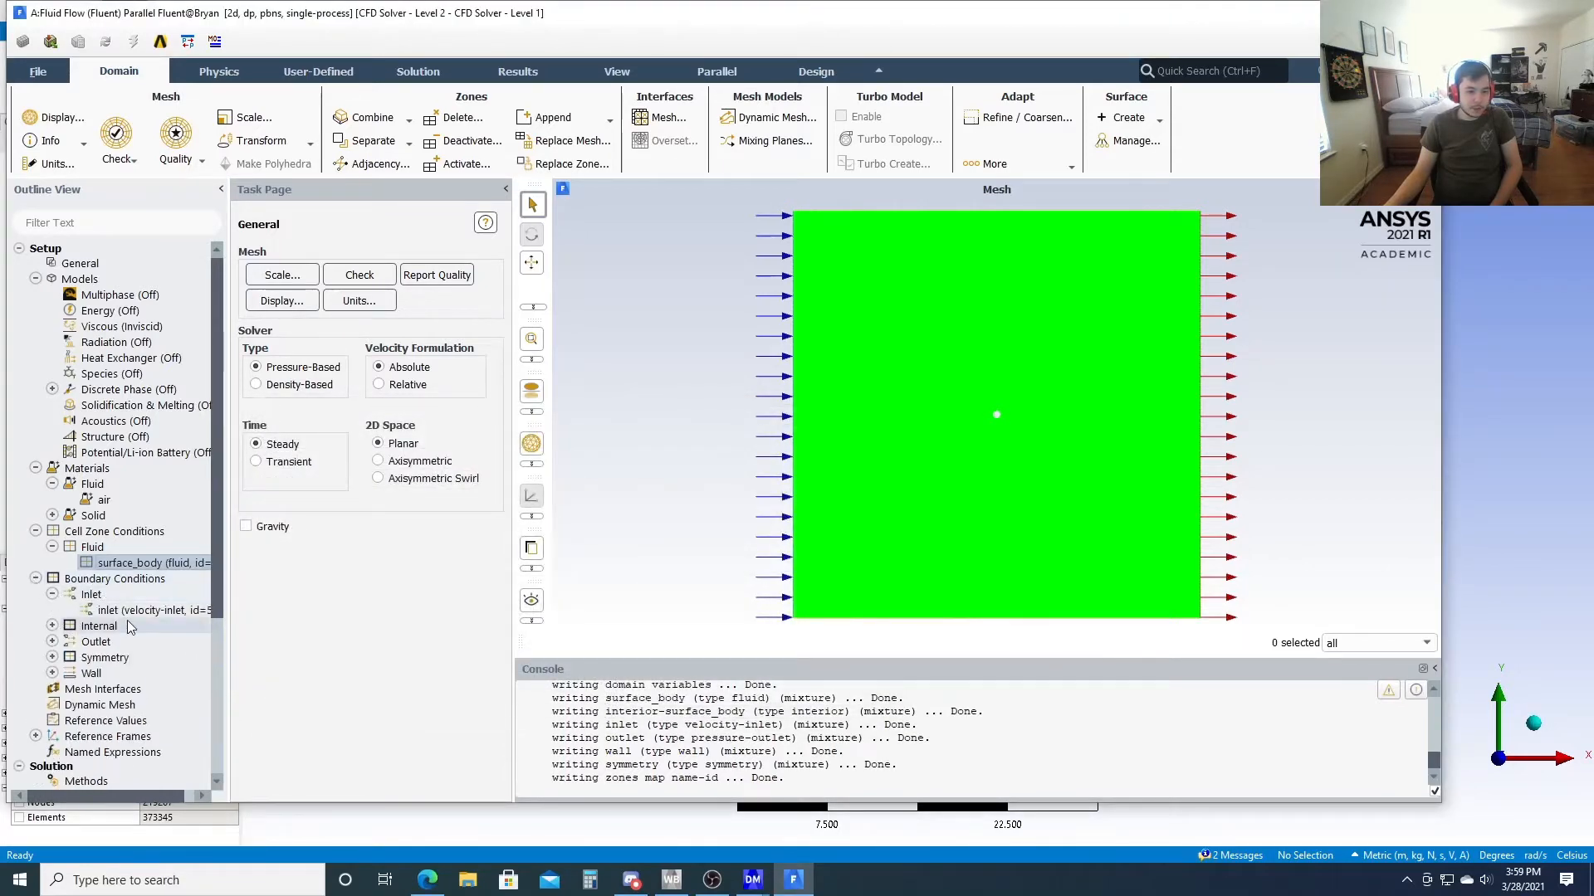
double_click(128, 611)
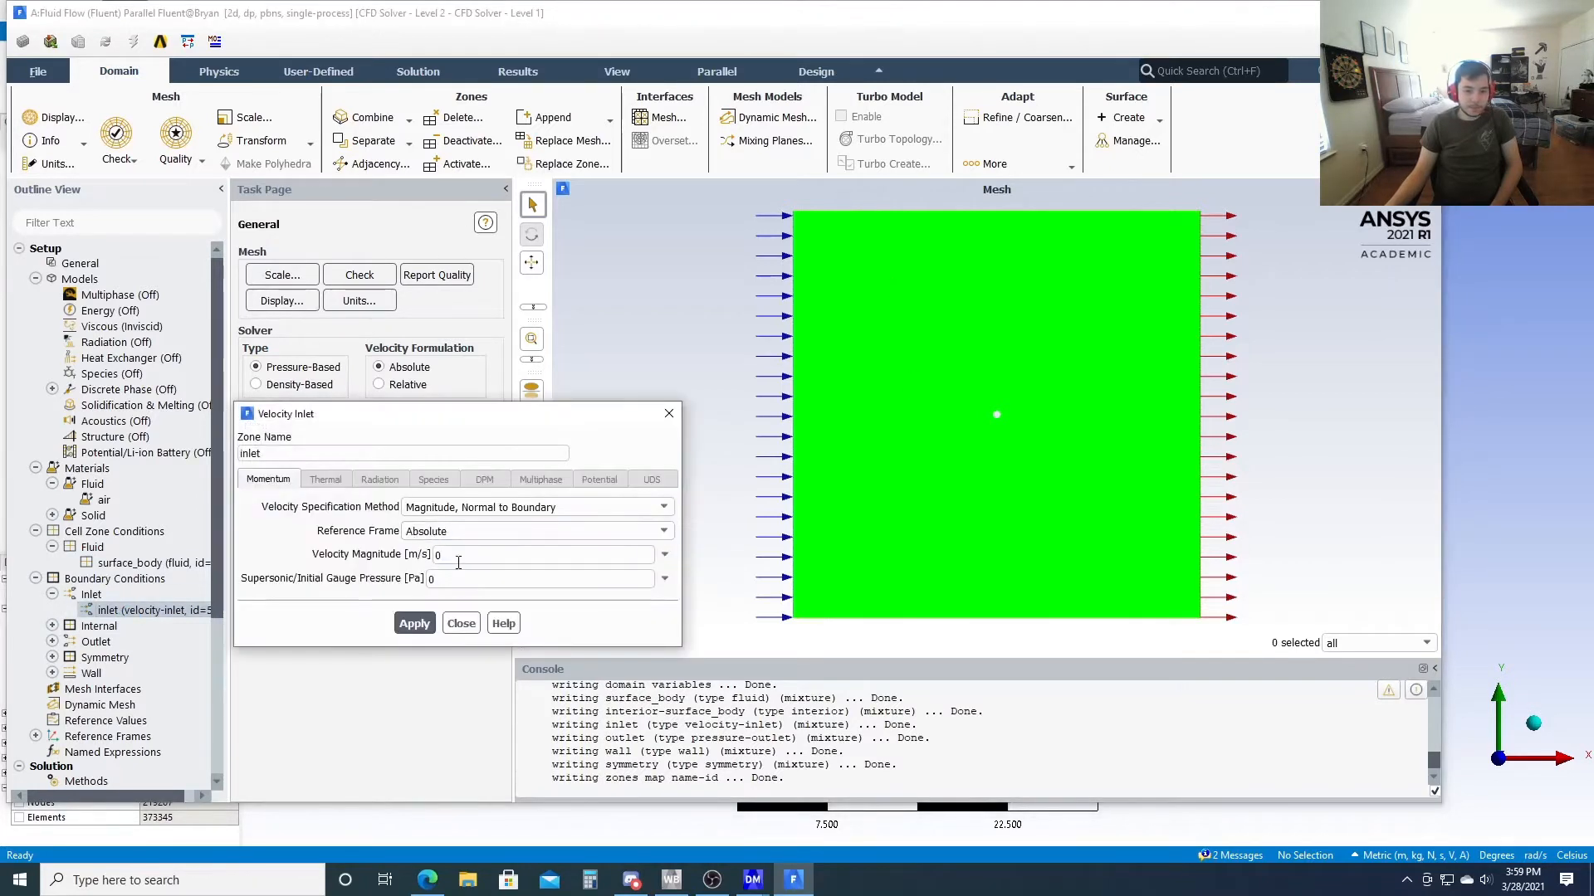
click(440, 555)
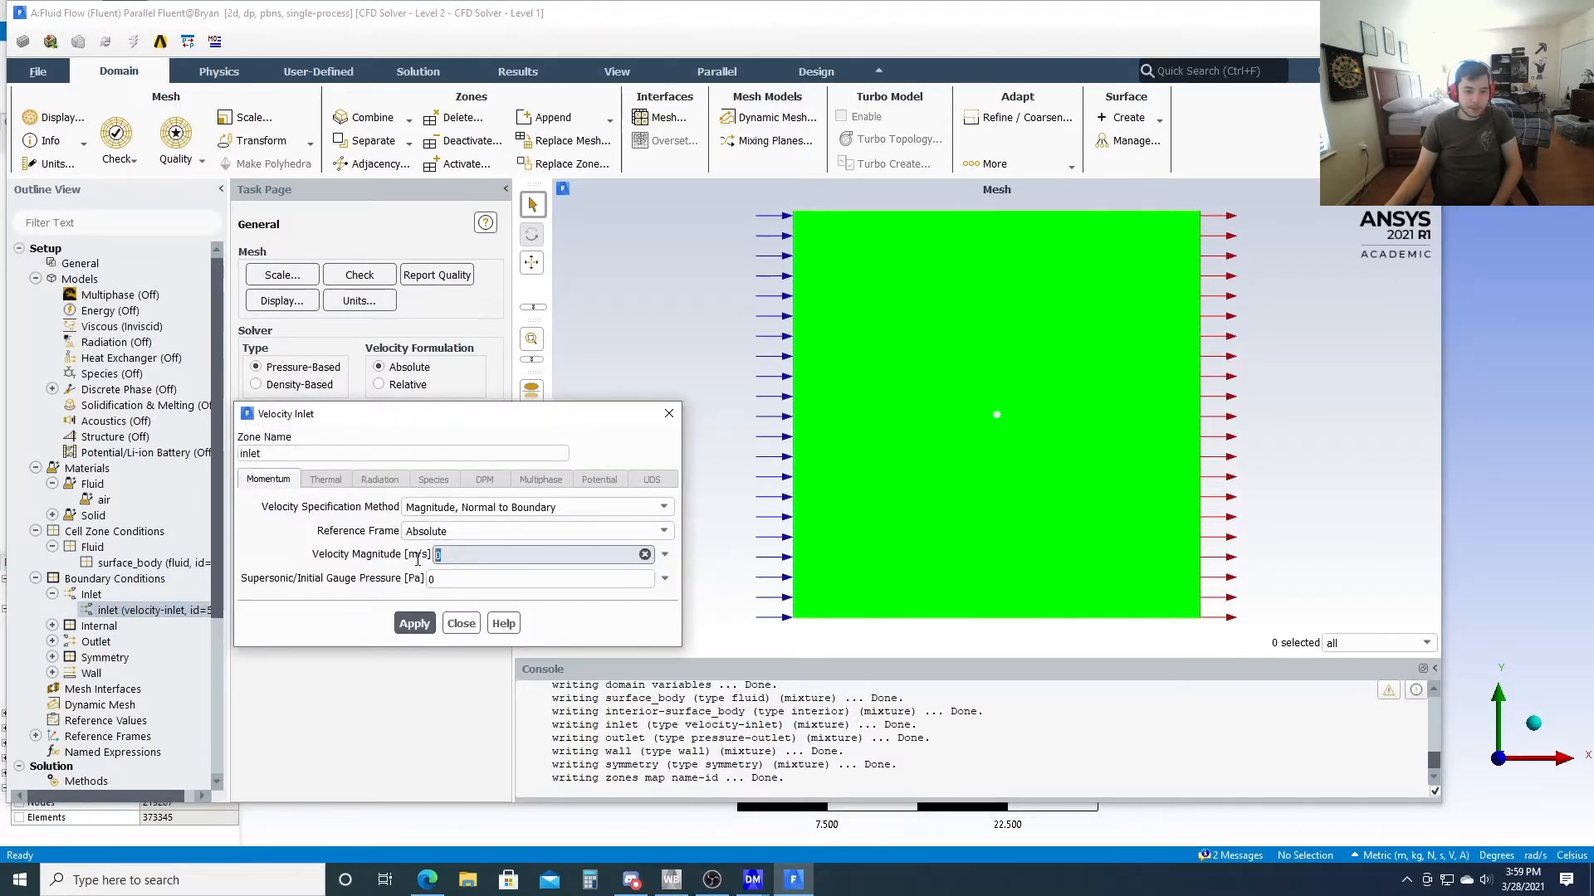
click(413, 627)
click(459, 624)
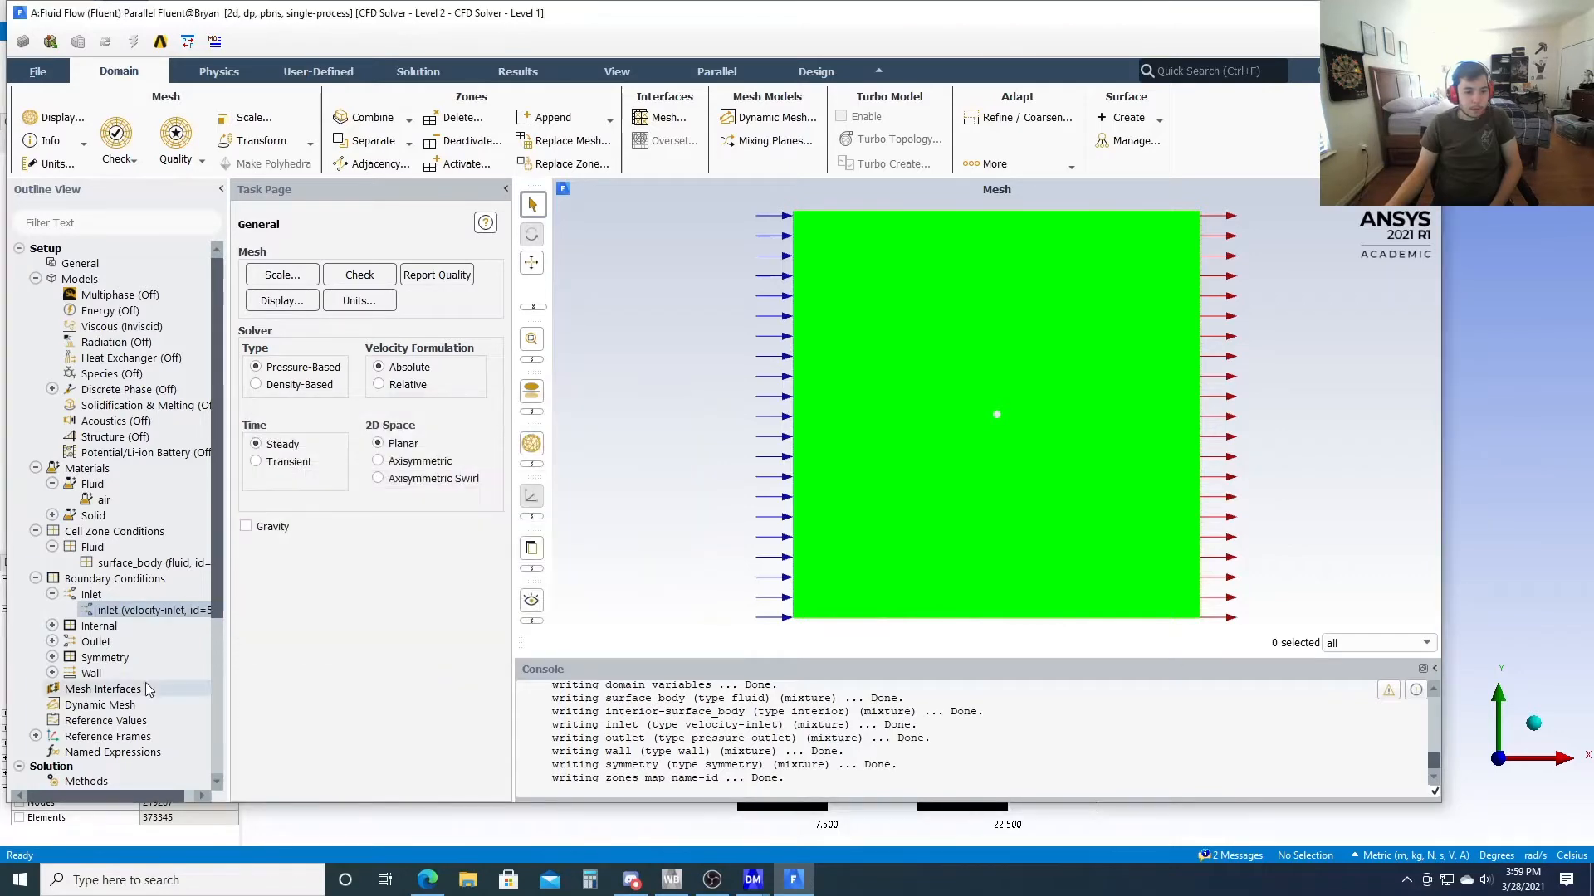
Compute the reference values from the inlet
scroll(141, 672, down, 3)
double_click(114, 583)
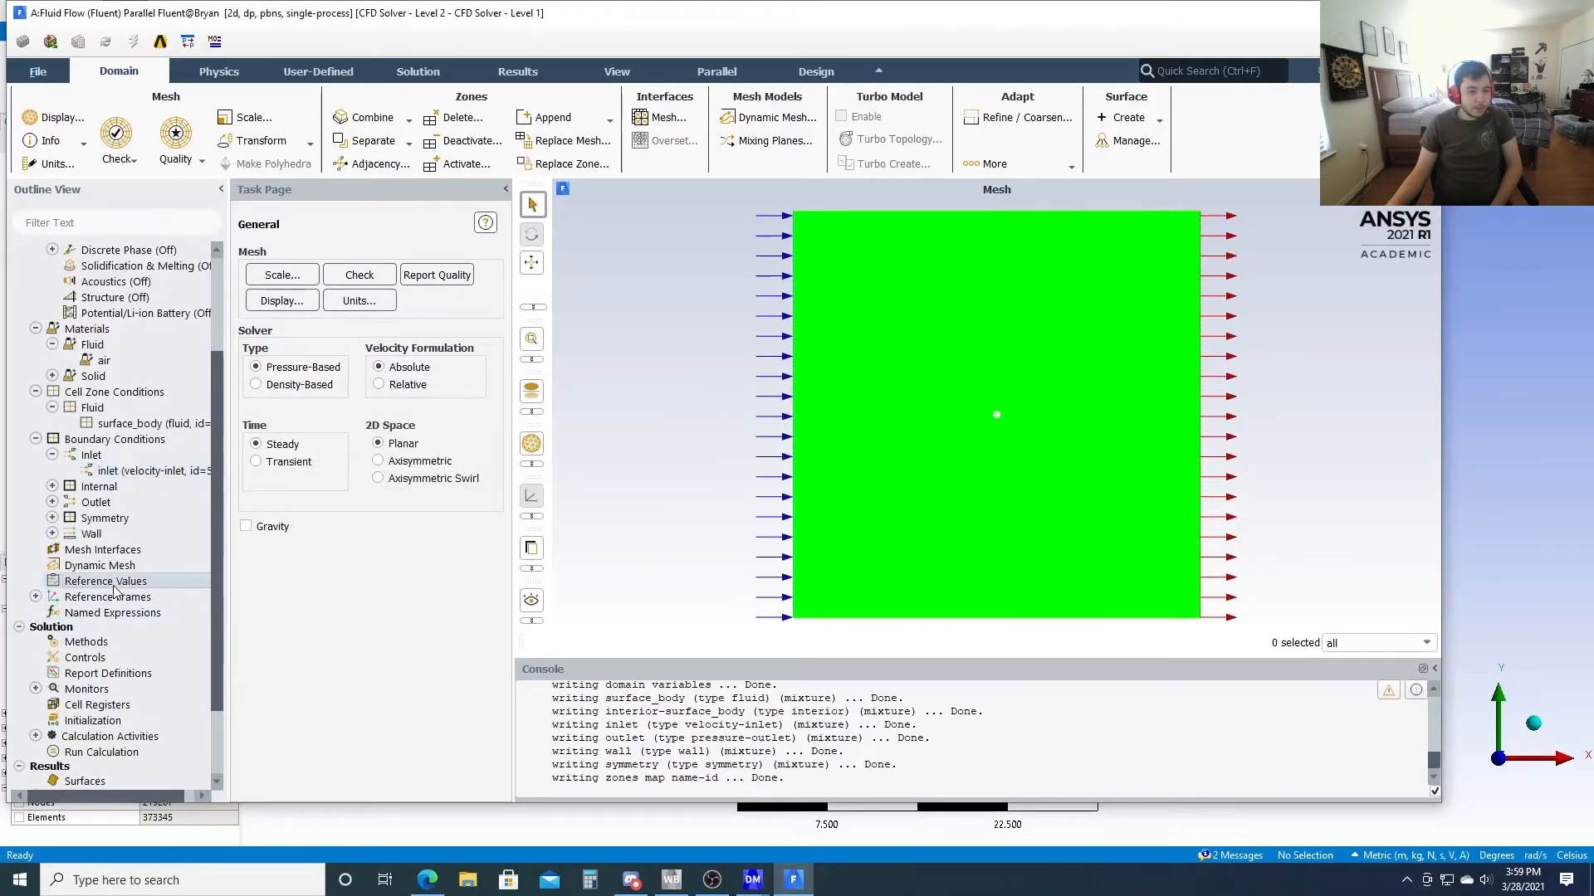
click(492, 269)
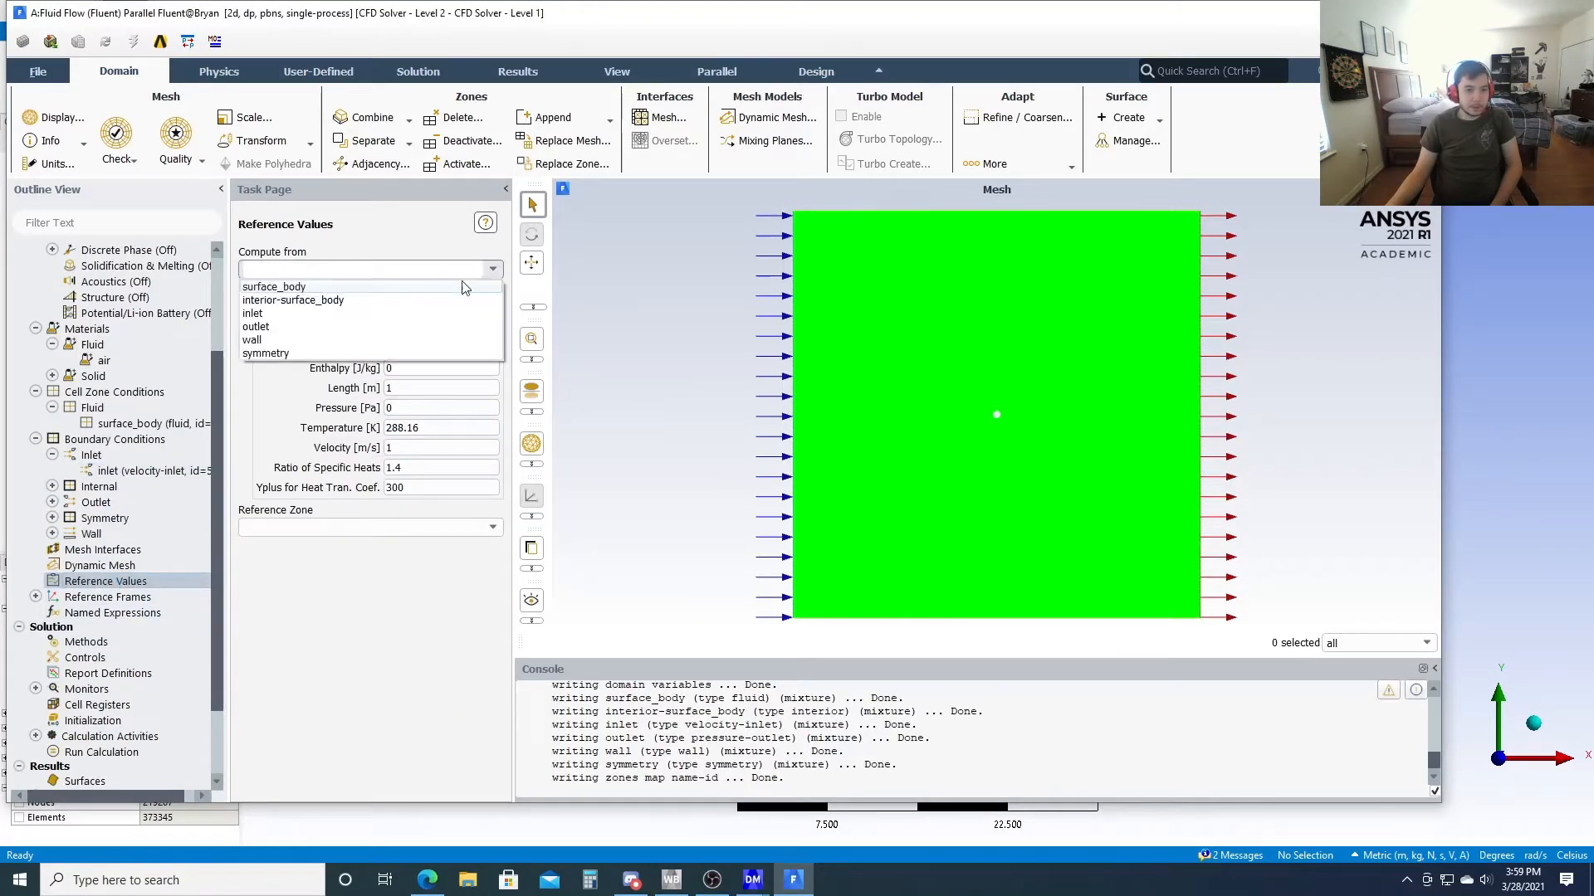
click(259, 314)
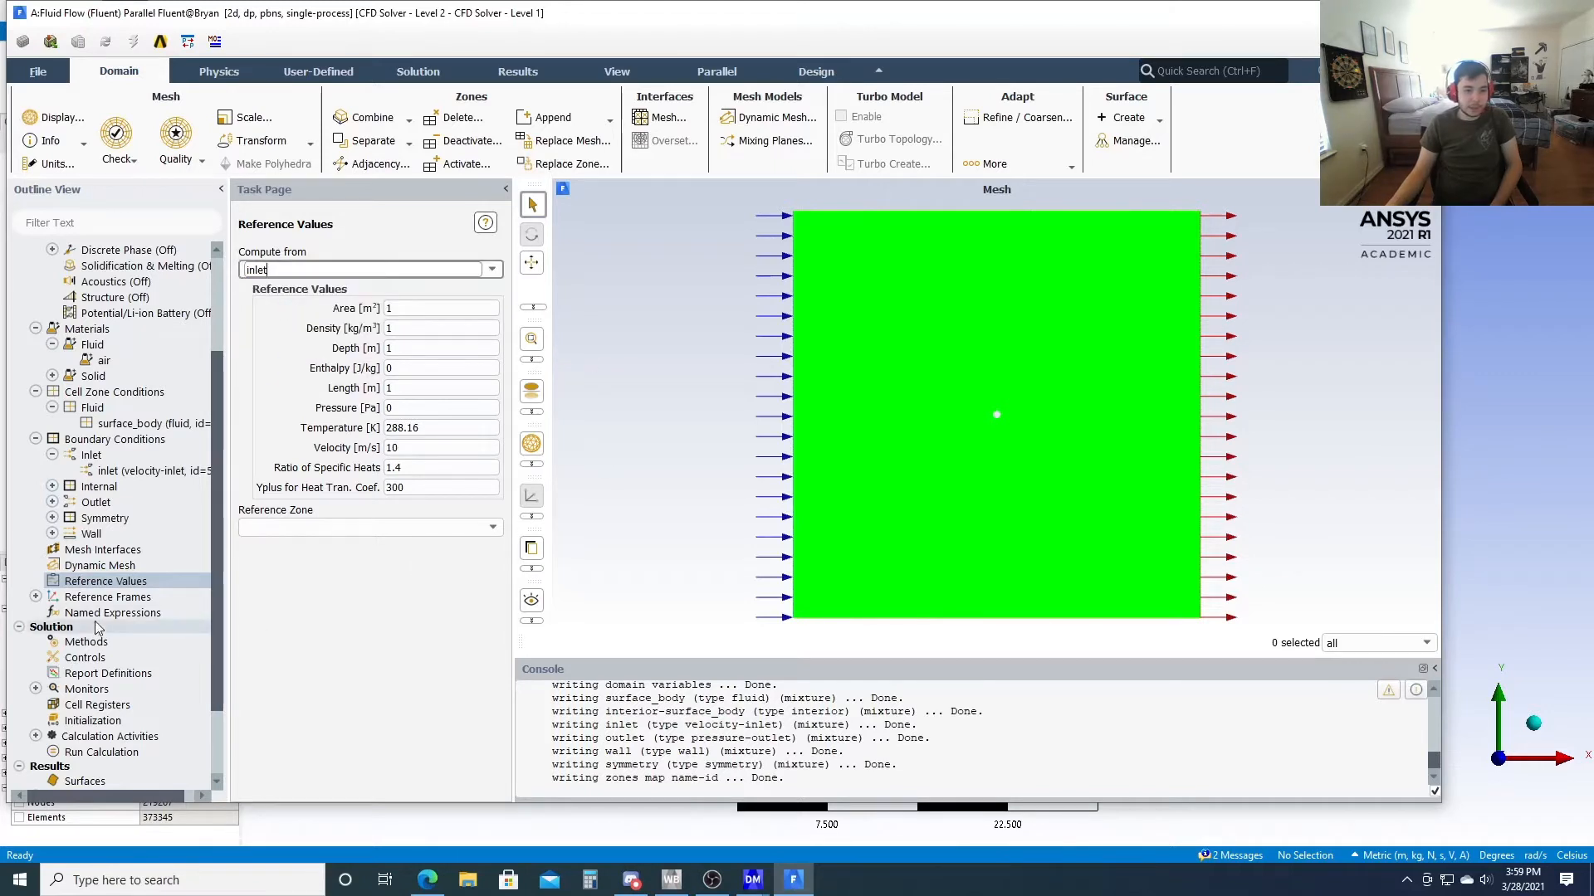
Set the pressure-velocity coupling scheme to SIMPLE and the pressure discretization to PRESTO!
double_click(113, 642)
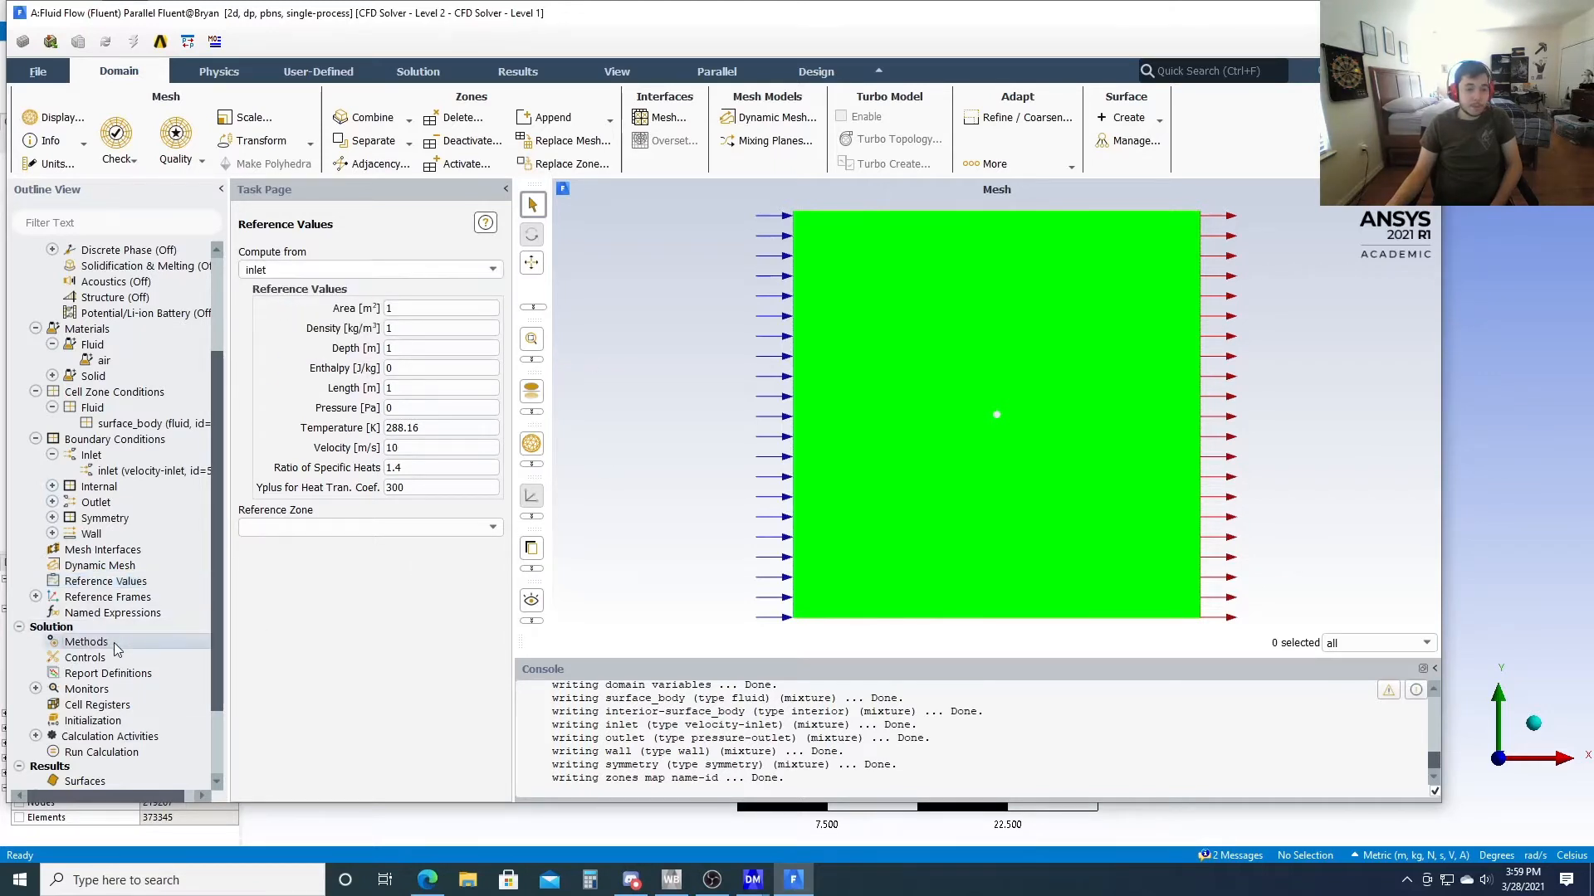
click(490, 287)
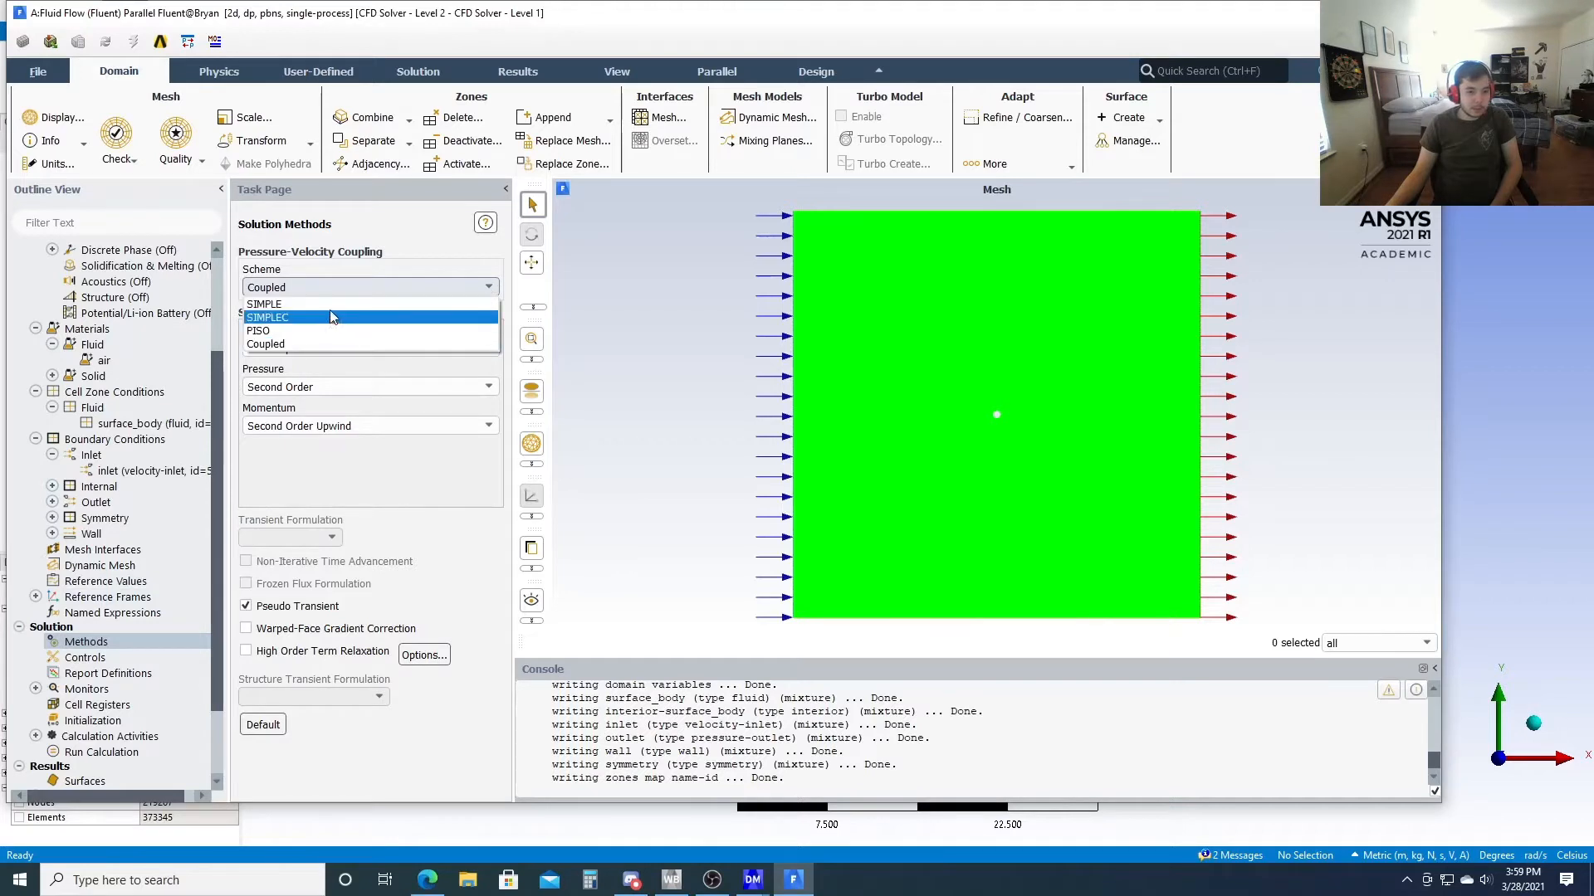
click(266, 304)
click(421, 348)
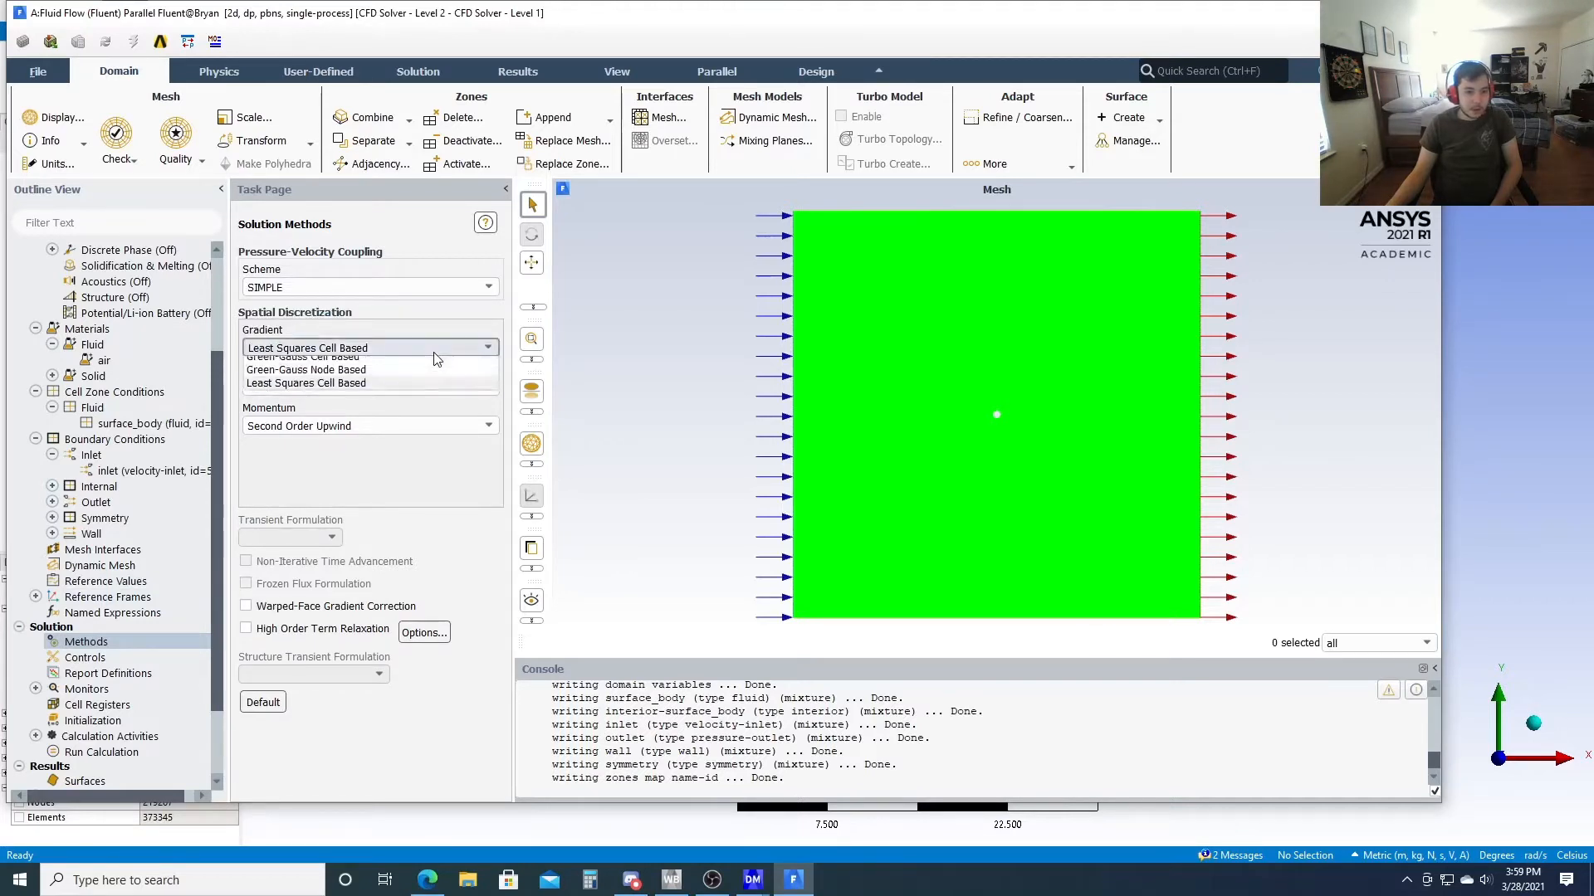
key(Escape)
click(420, 387)
click(349, 431)
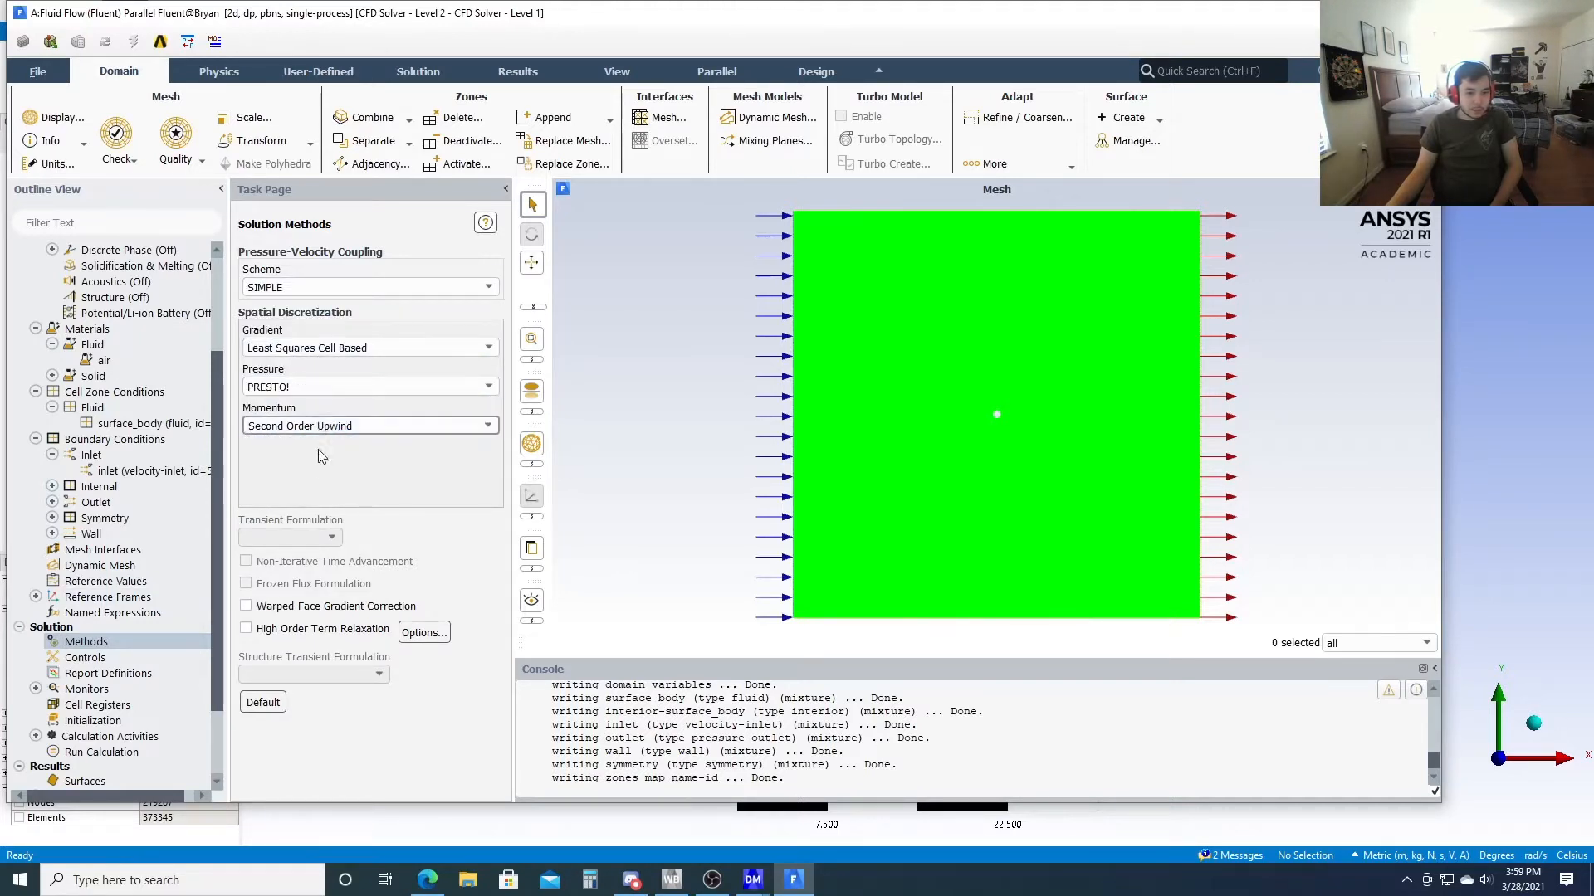
Set the hybrid initialization to 35 iterations and initialize the solution
scroll(130, 635, down, 2)
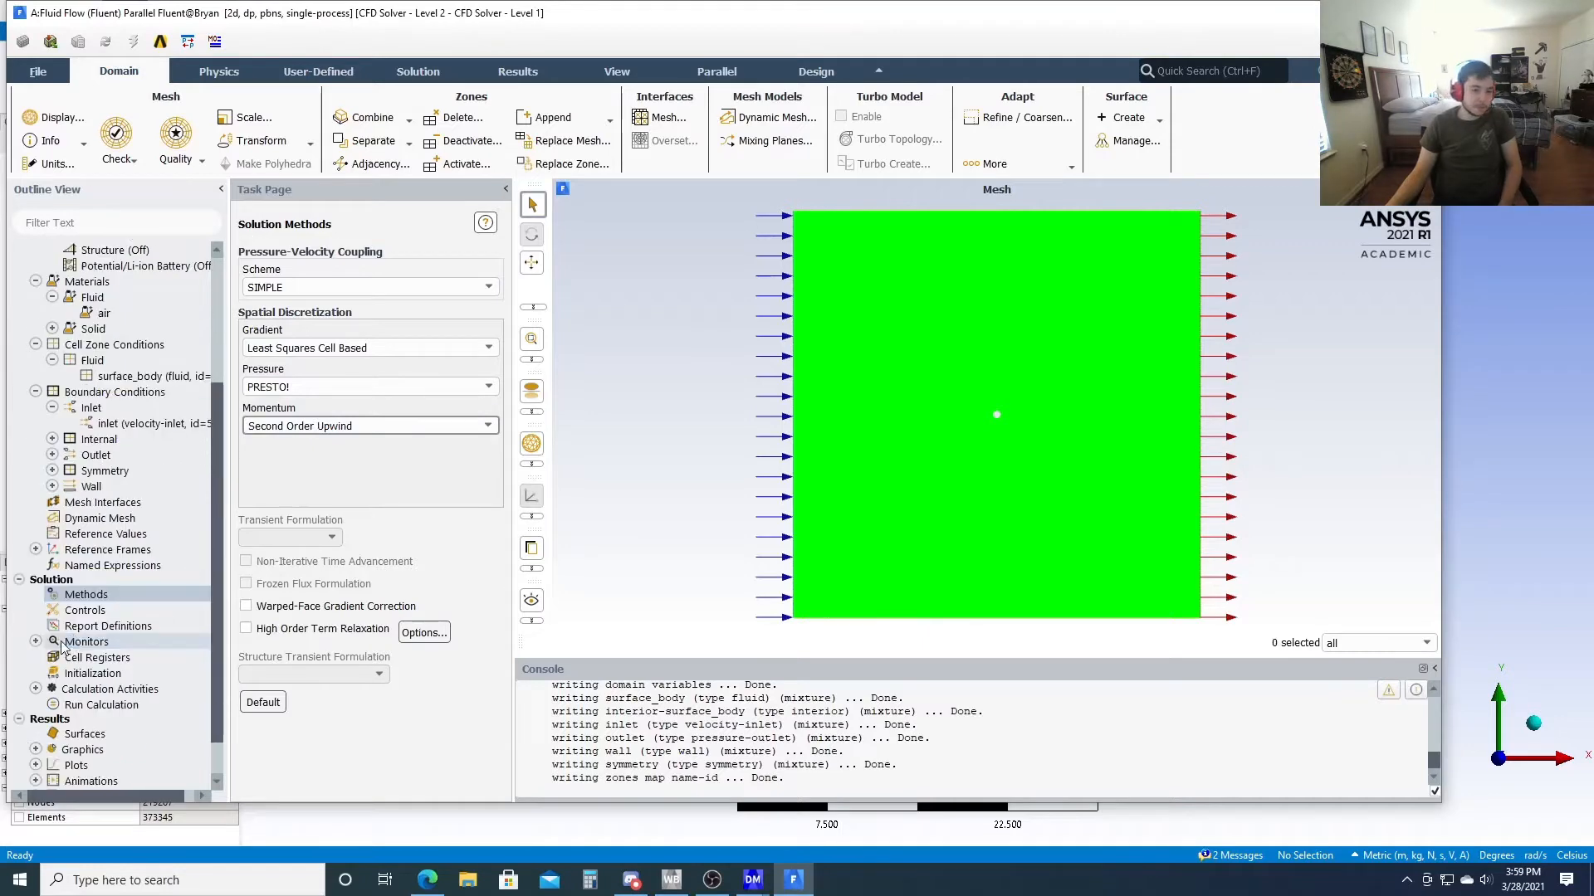
double_click(93, 627)
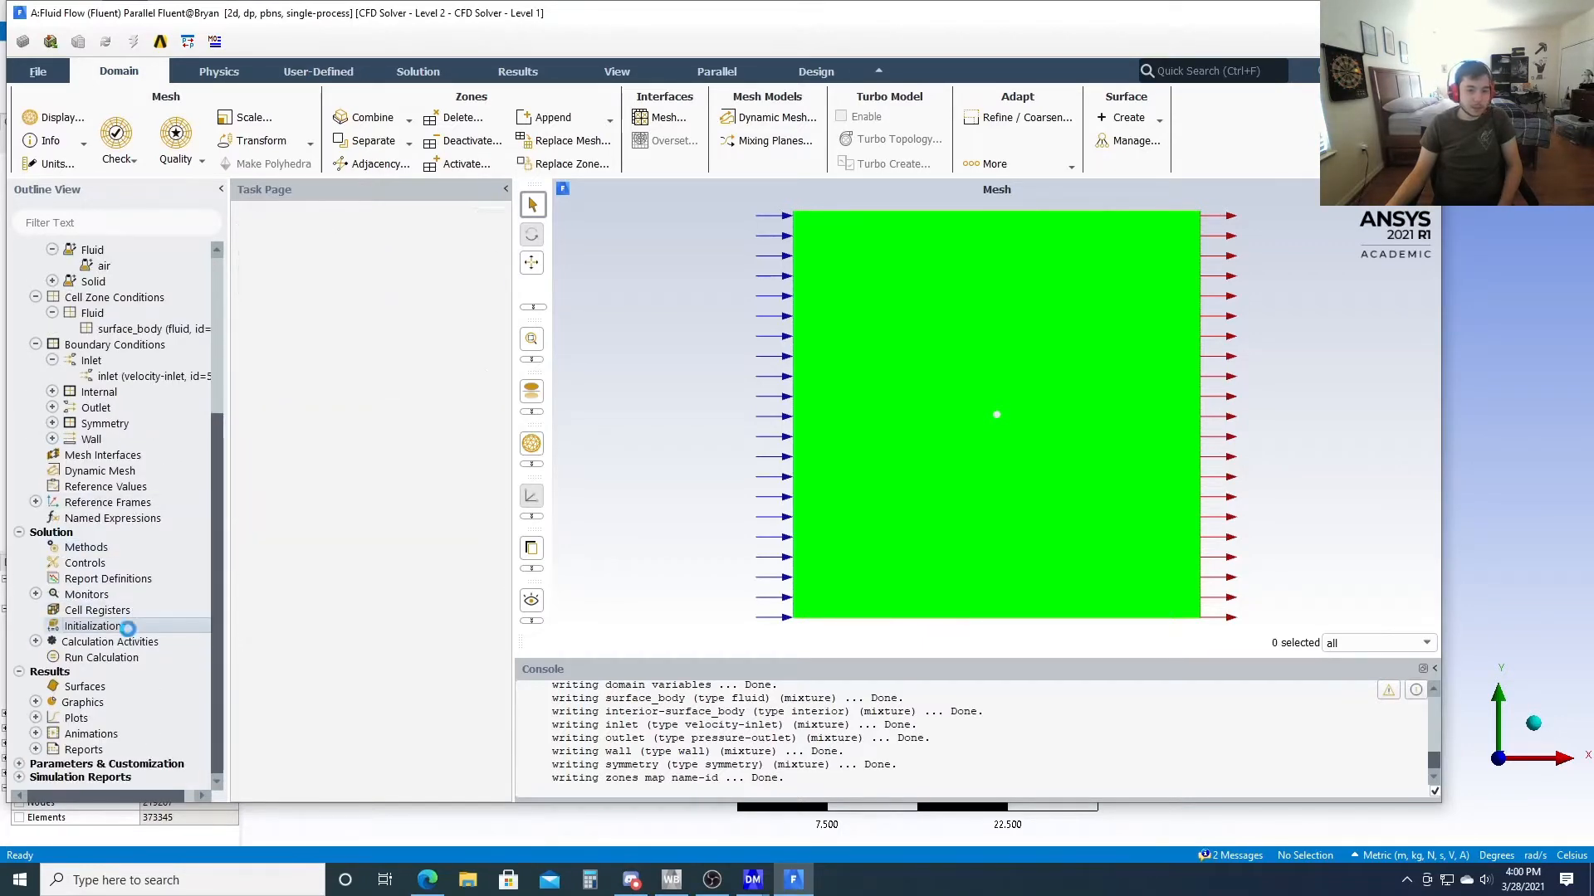
click(282, 321)
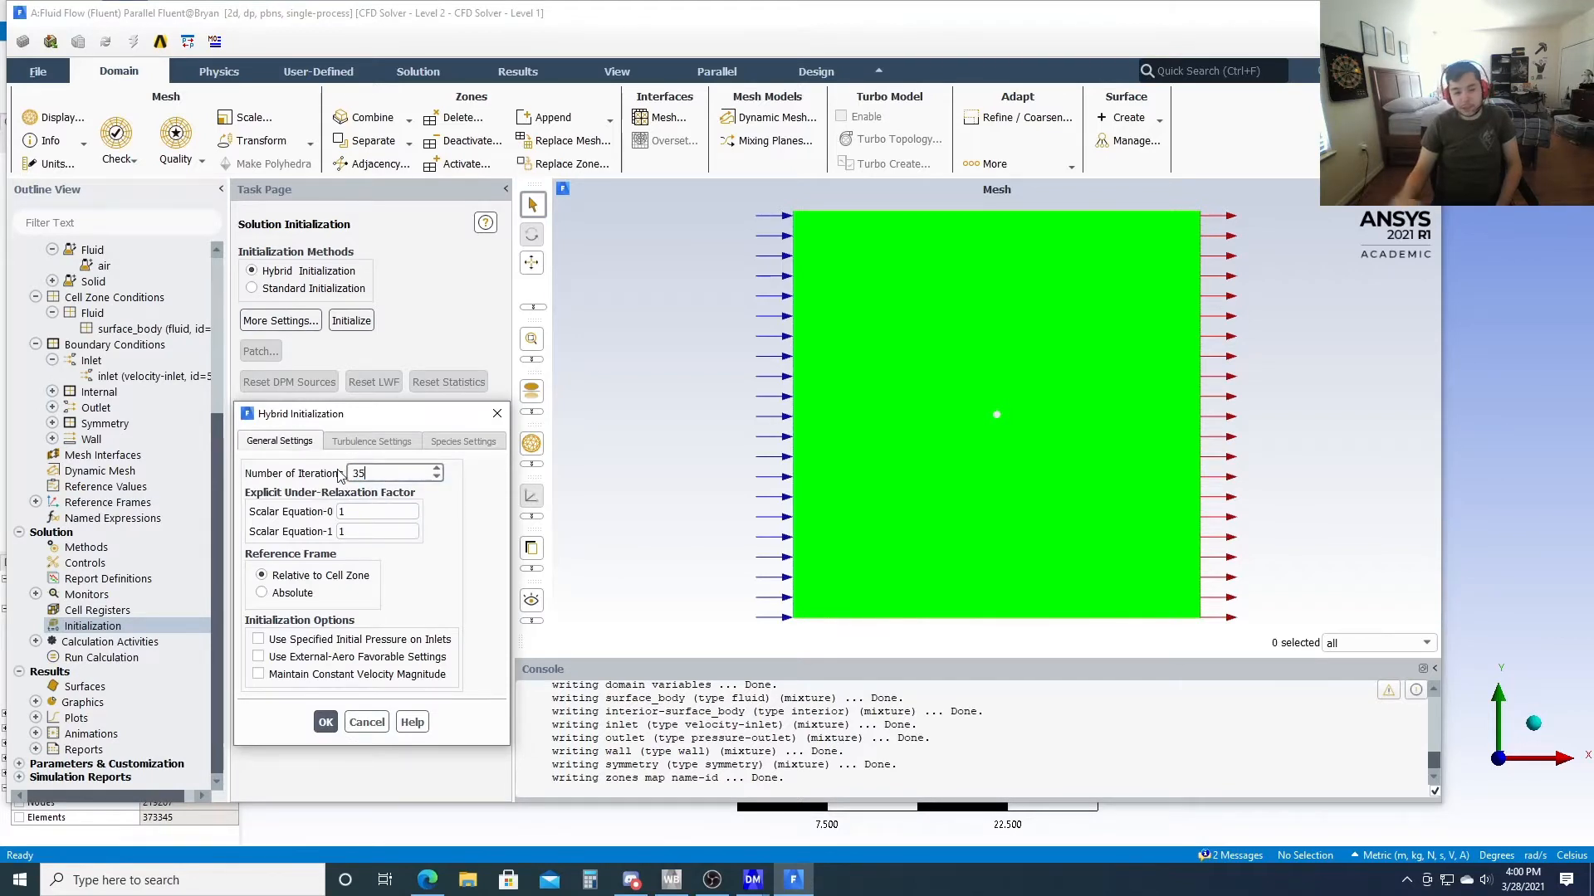
text(35)
click(325, 722)
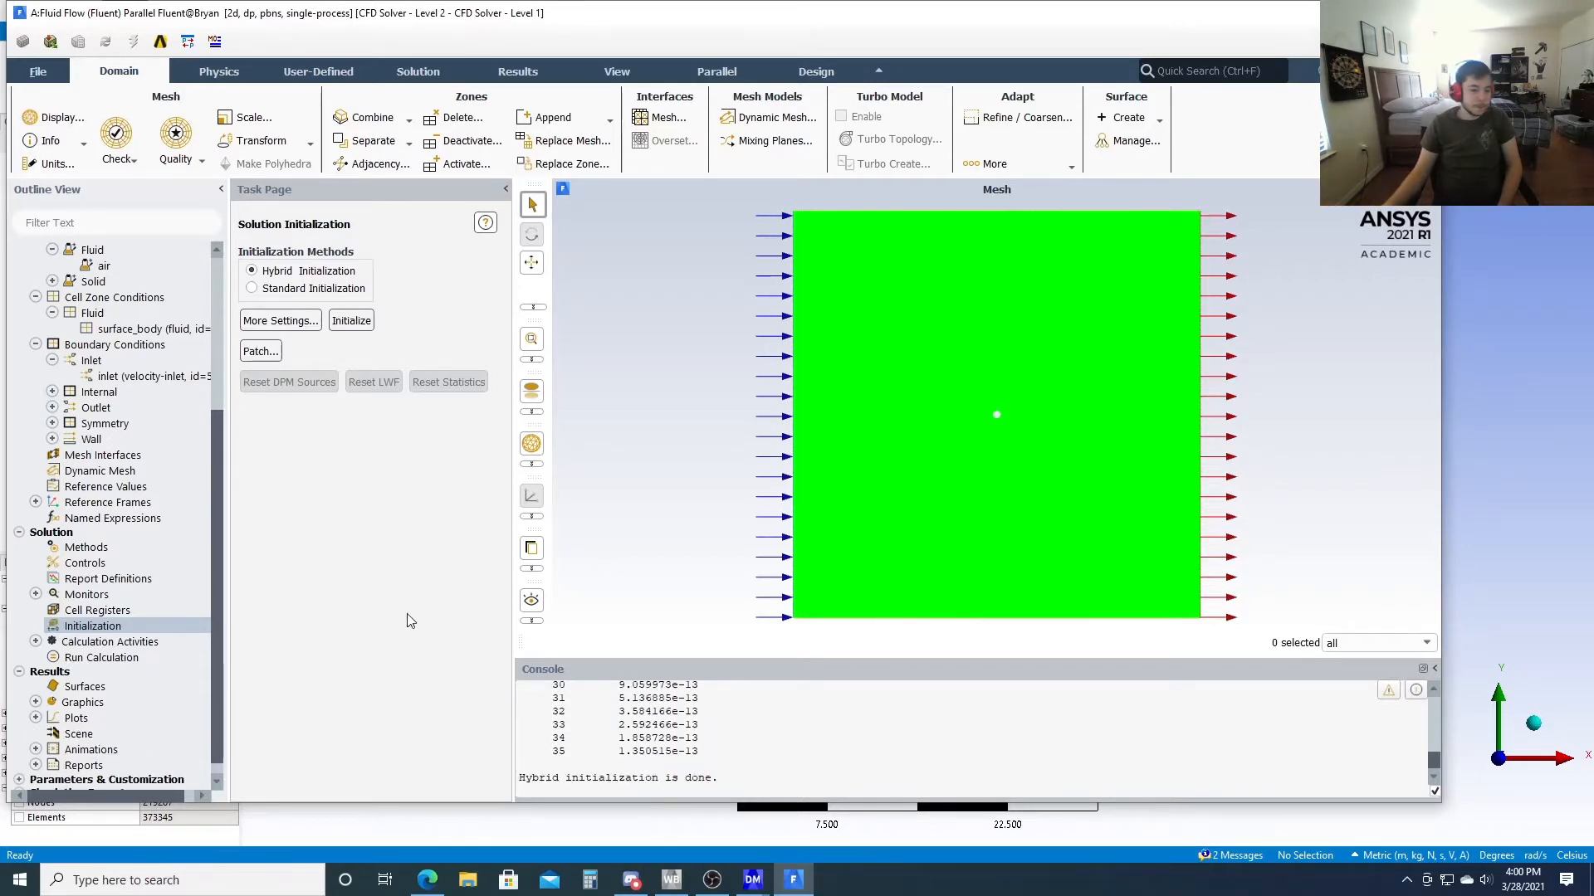
Run the calculation with 1000 iterations and dismiss the completion notice
click(128, 657)
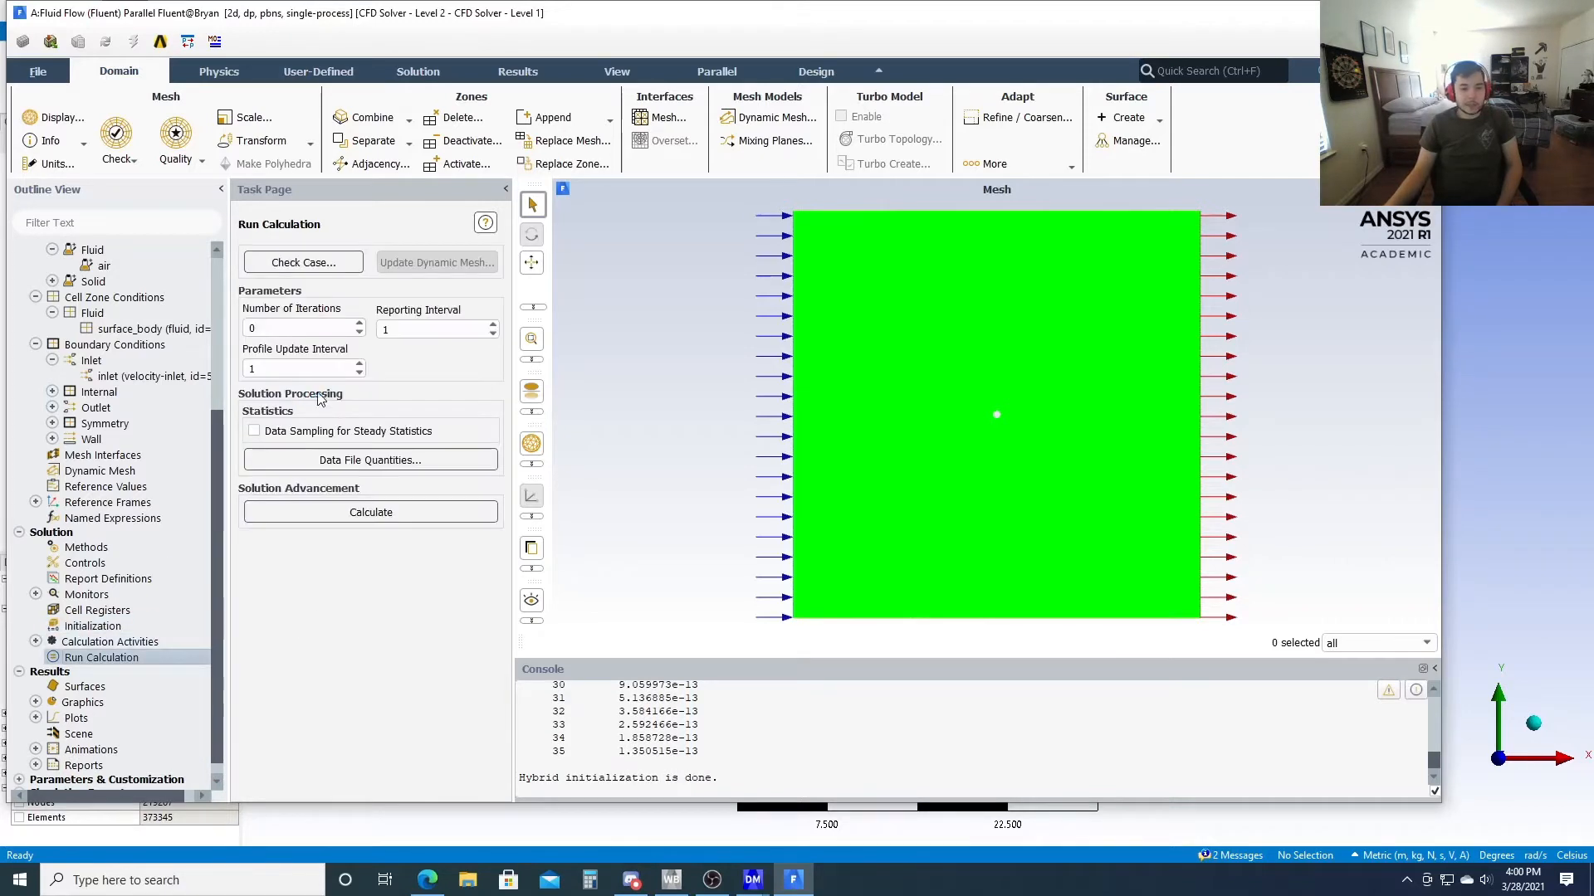
drag(303, 327, 238, 330)
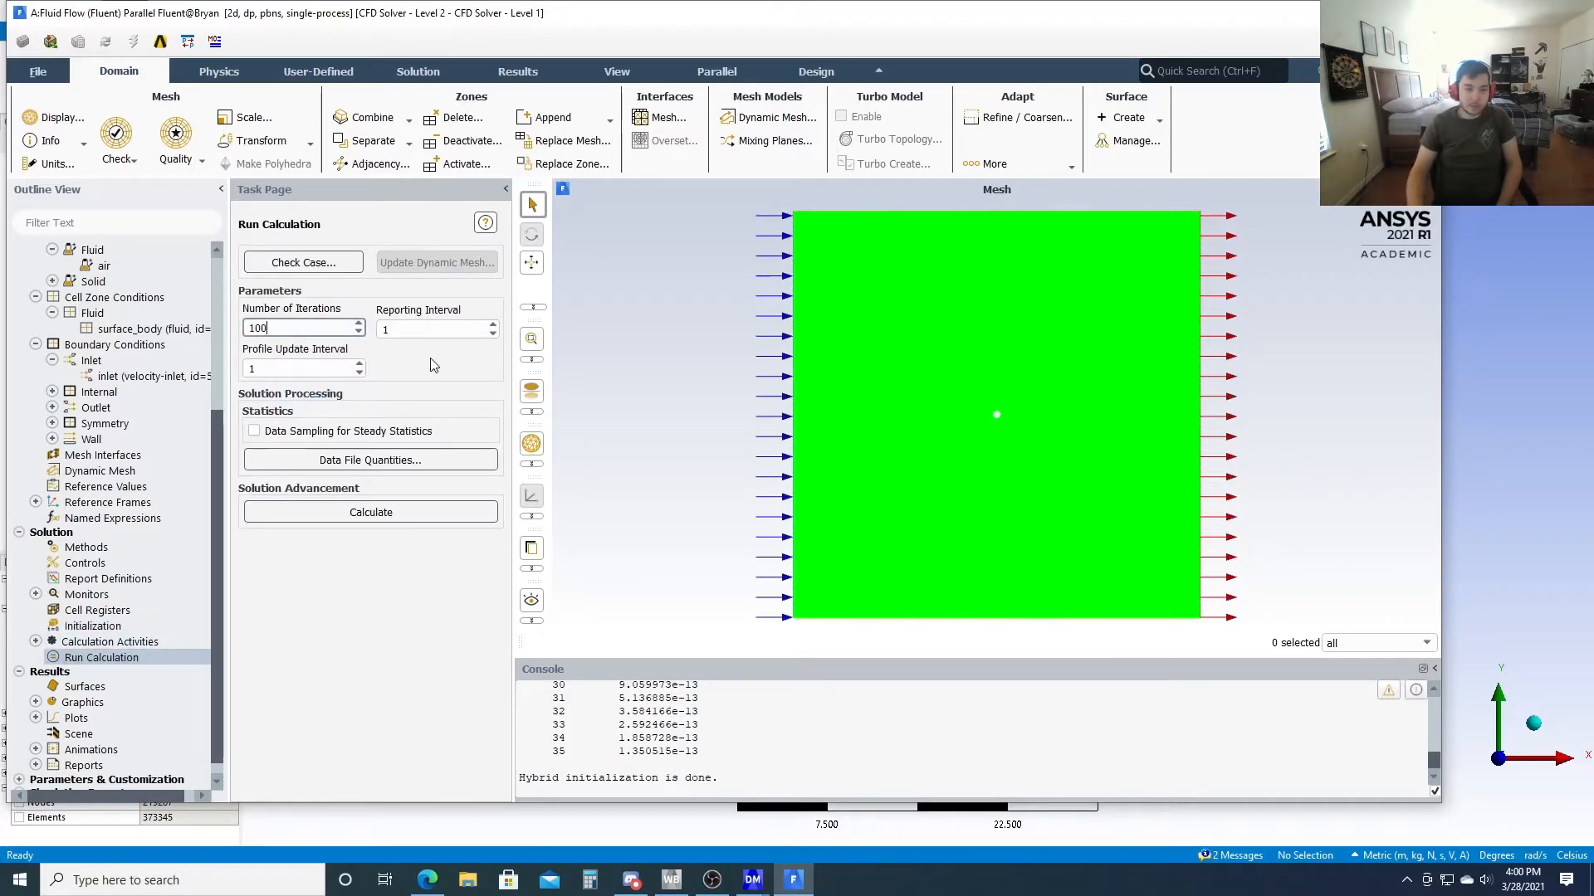
text(1000)
click(378, 512)
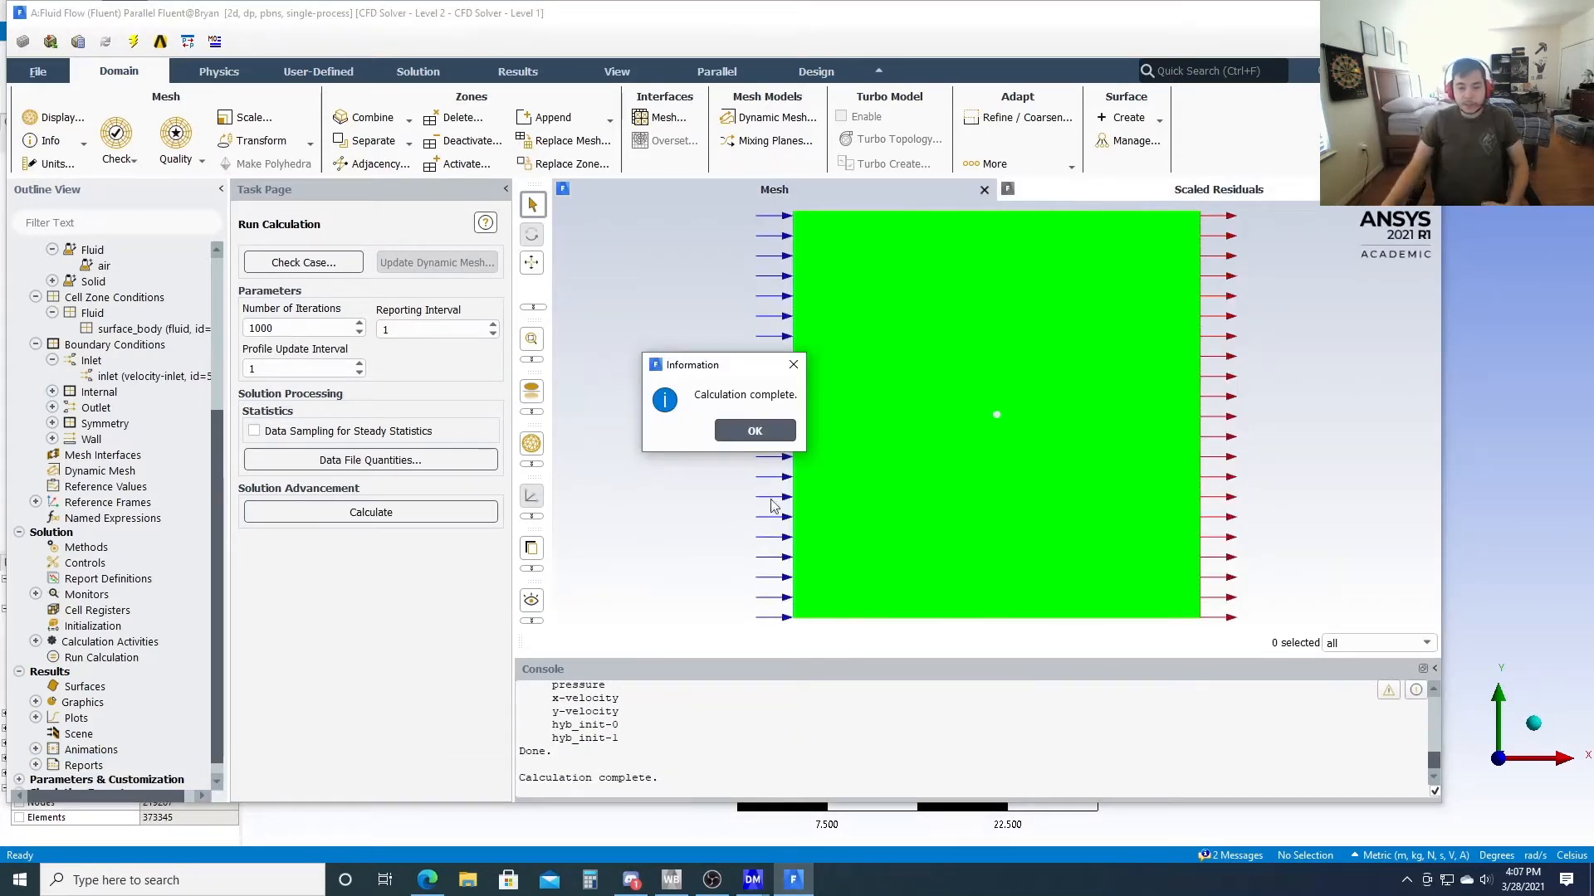
click(771, 431)
Open the Results cell from Workbench in CFD-Post and insert a contour named Contour 1
click(668, 882)
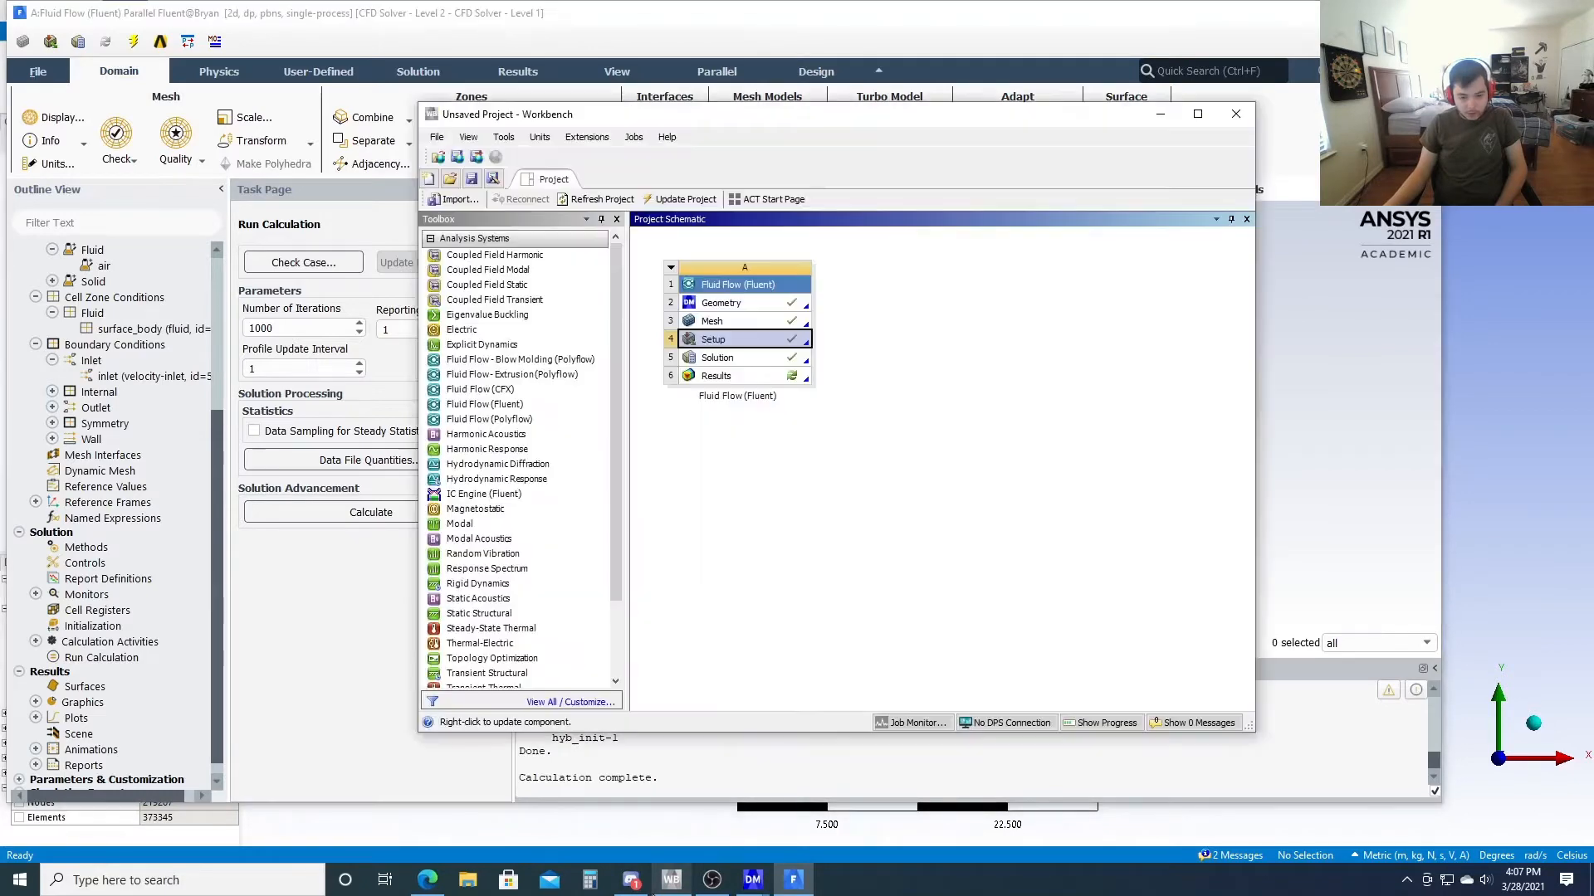
double_click(743, 378)
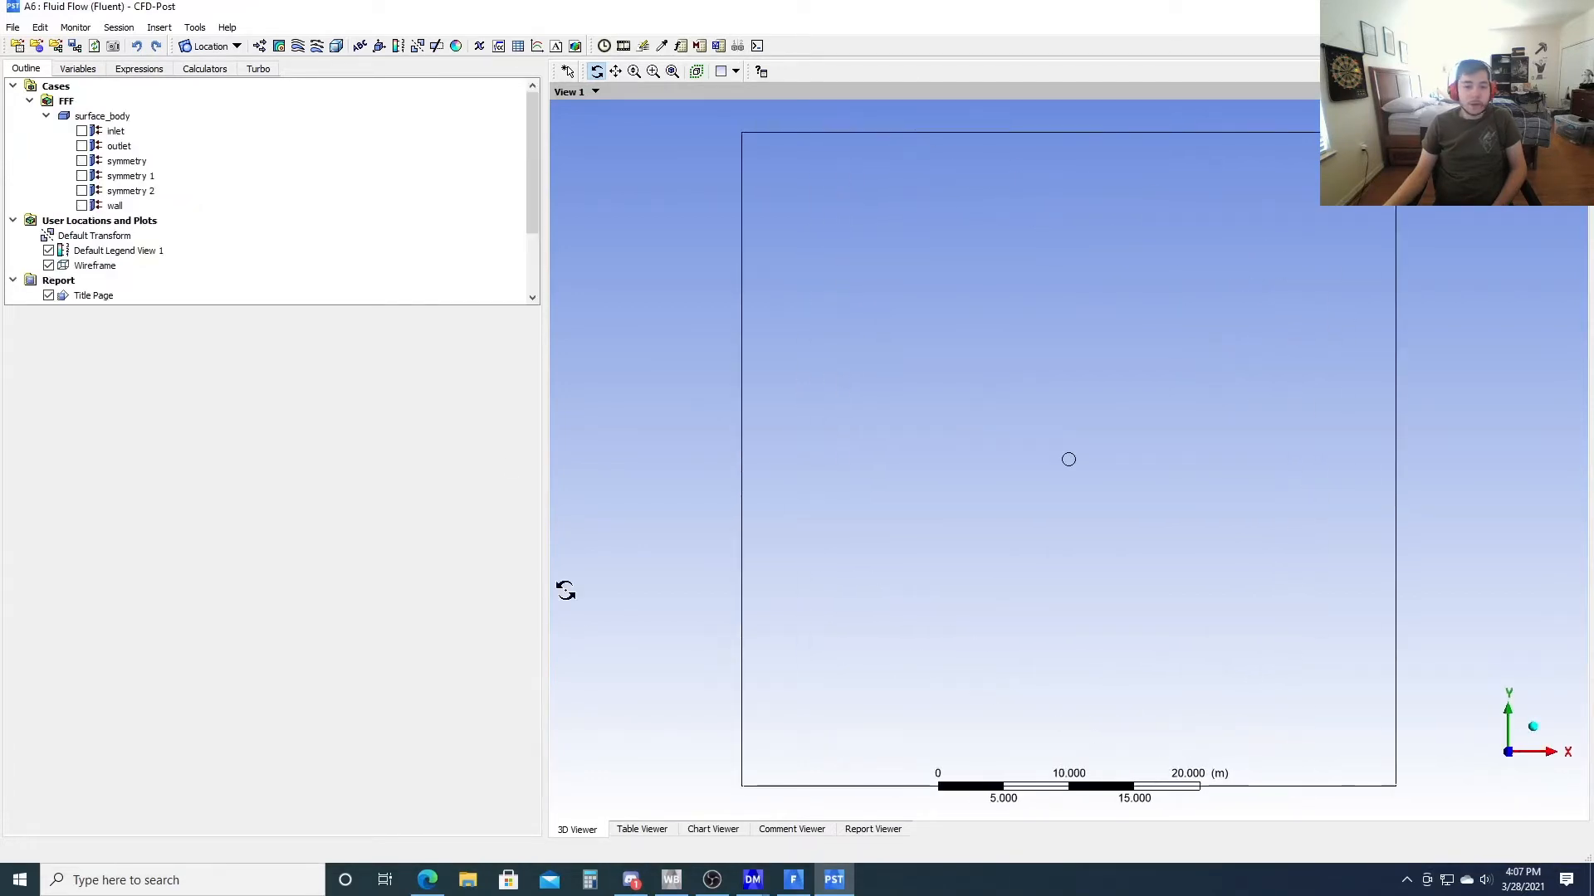
click(278, 47)
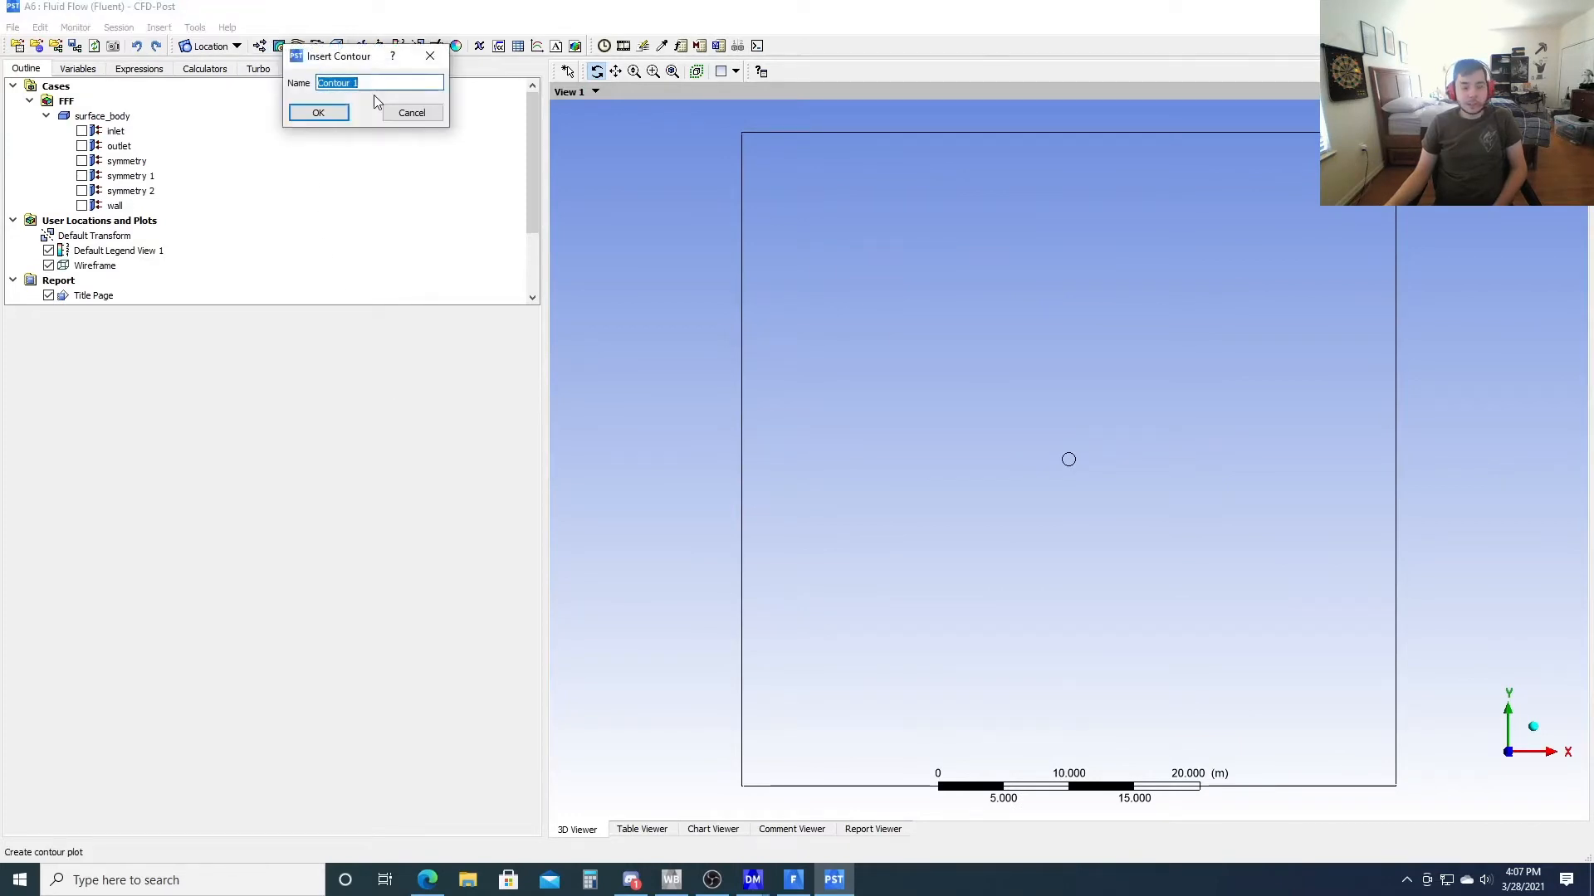
click(320, 111)
Plot Contour 1 on symmetry 1 across all domains with the variable Velocity and 50 contours
click(140, 362)
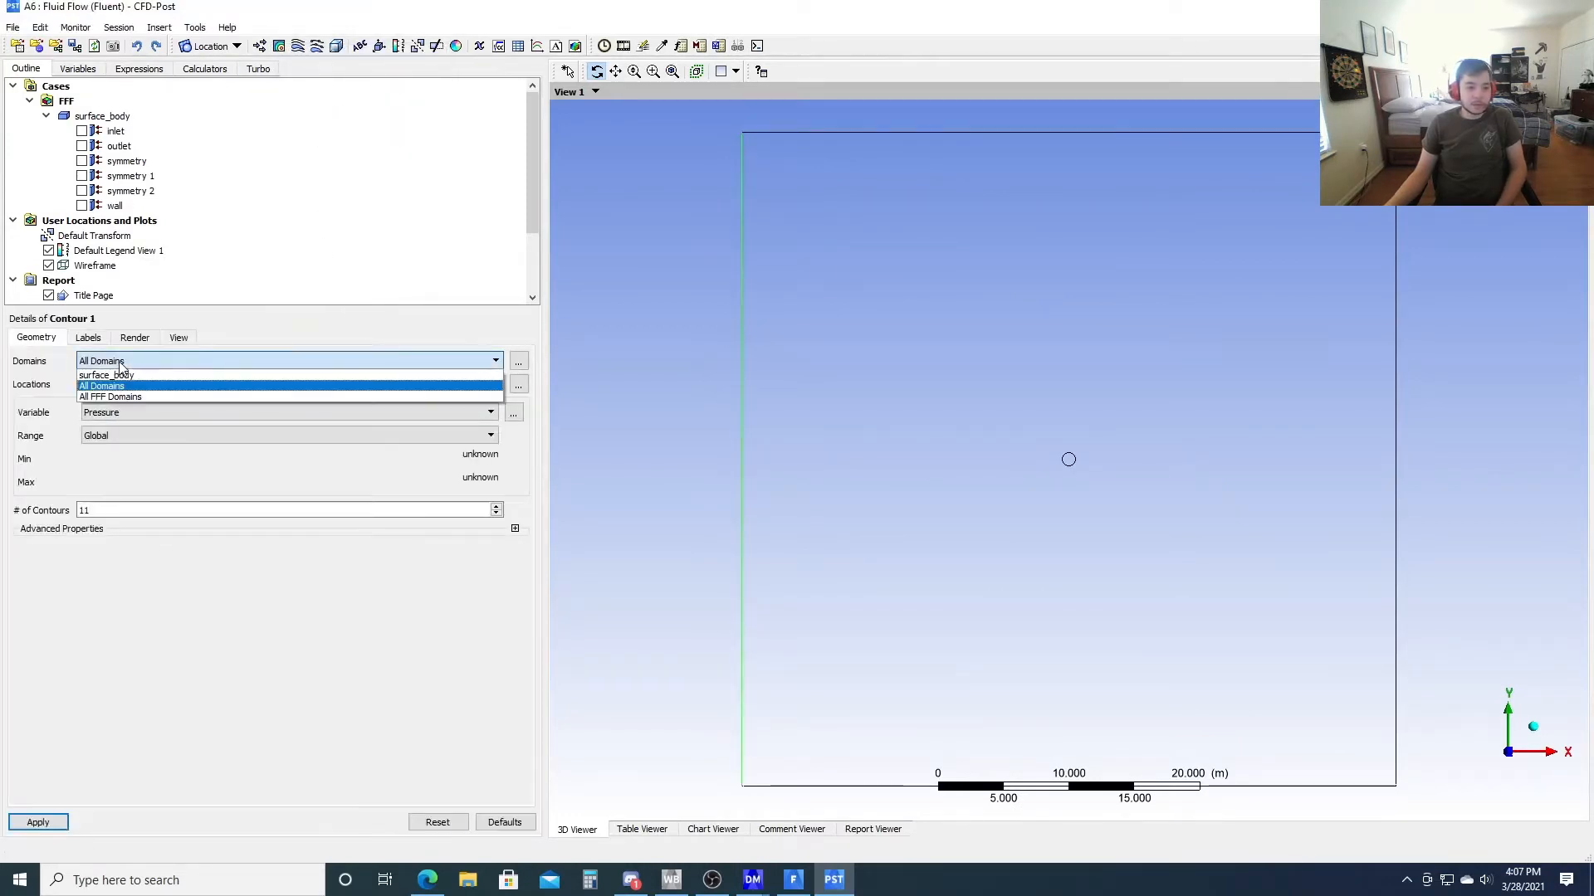
click(140, 362)
click(113, 385)
click(125, 430)
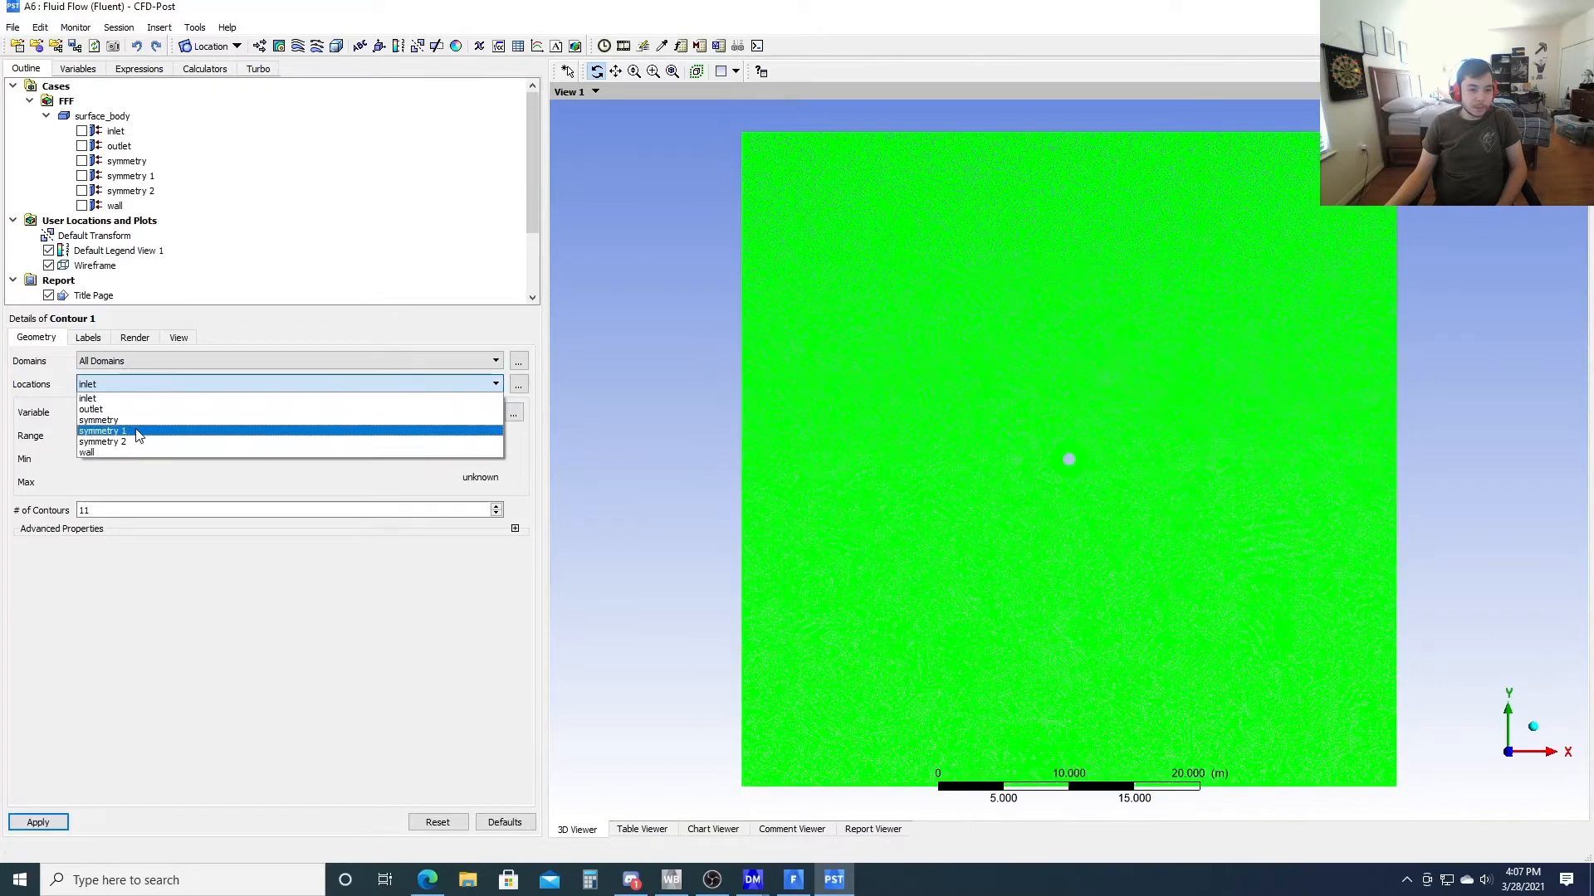
click(141, 413)
click(124, 461)
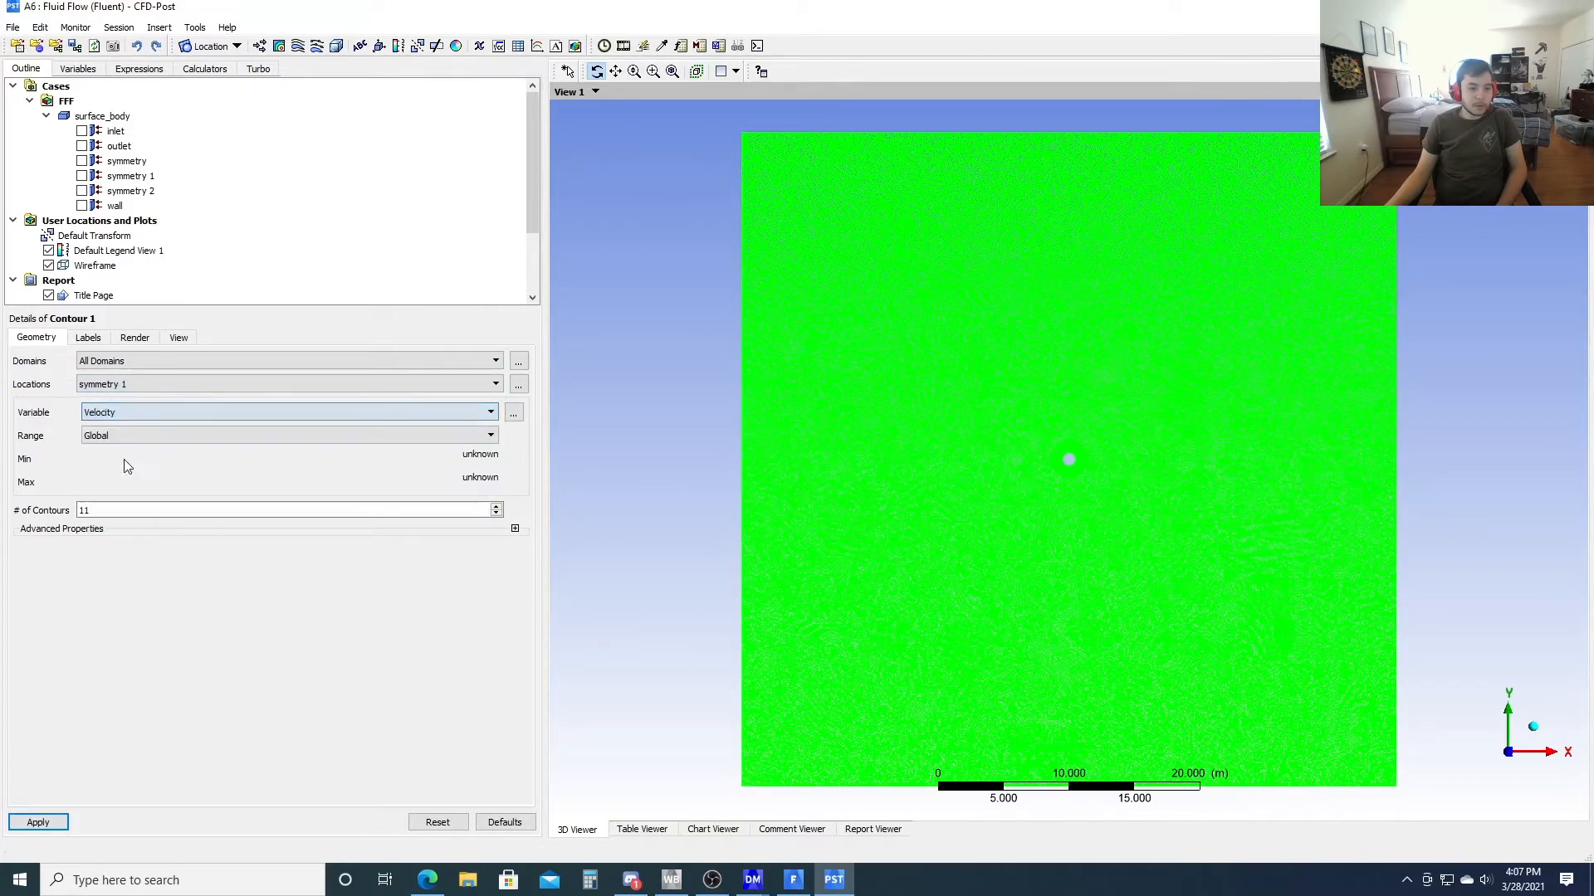
click(116, 511)
text(50)
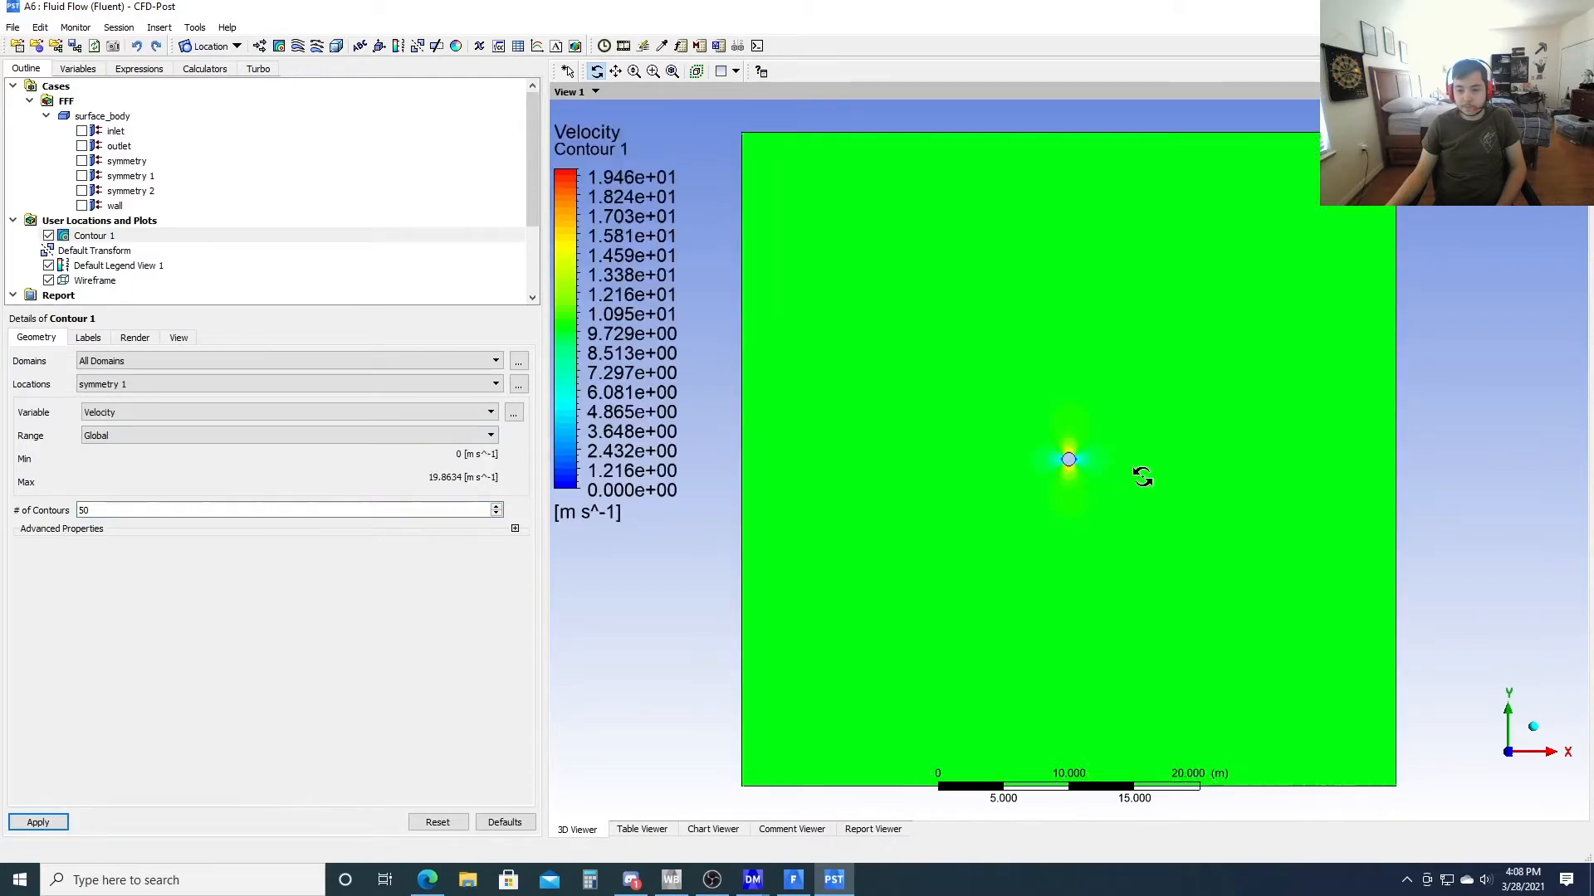
Change the variable of Contour 1 to Pressure and apply it for the flow around the cylinder
scroll(1130, 481, up, 8)
scroll(1090, 465, up, 4)
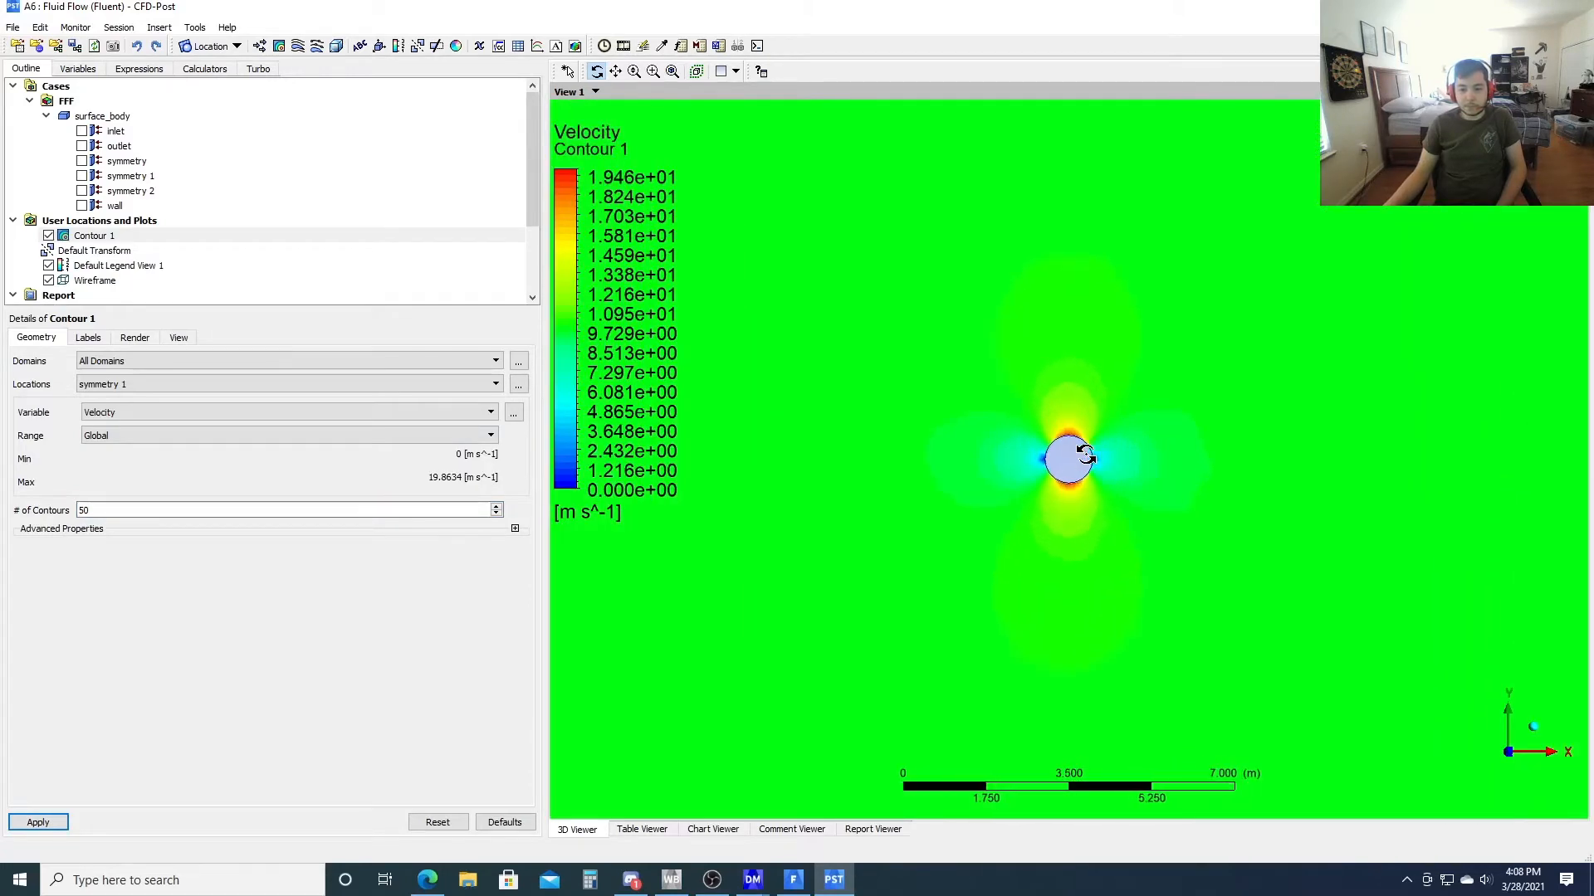
scroll(1090, 477, up, 1)
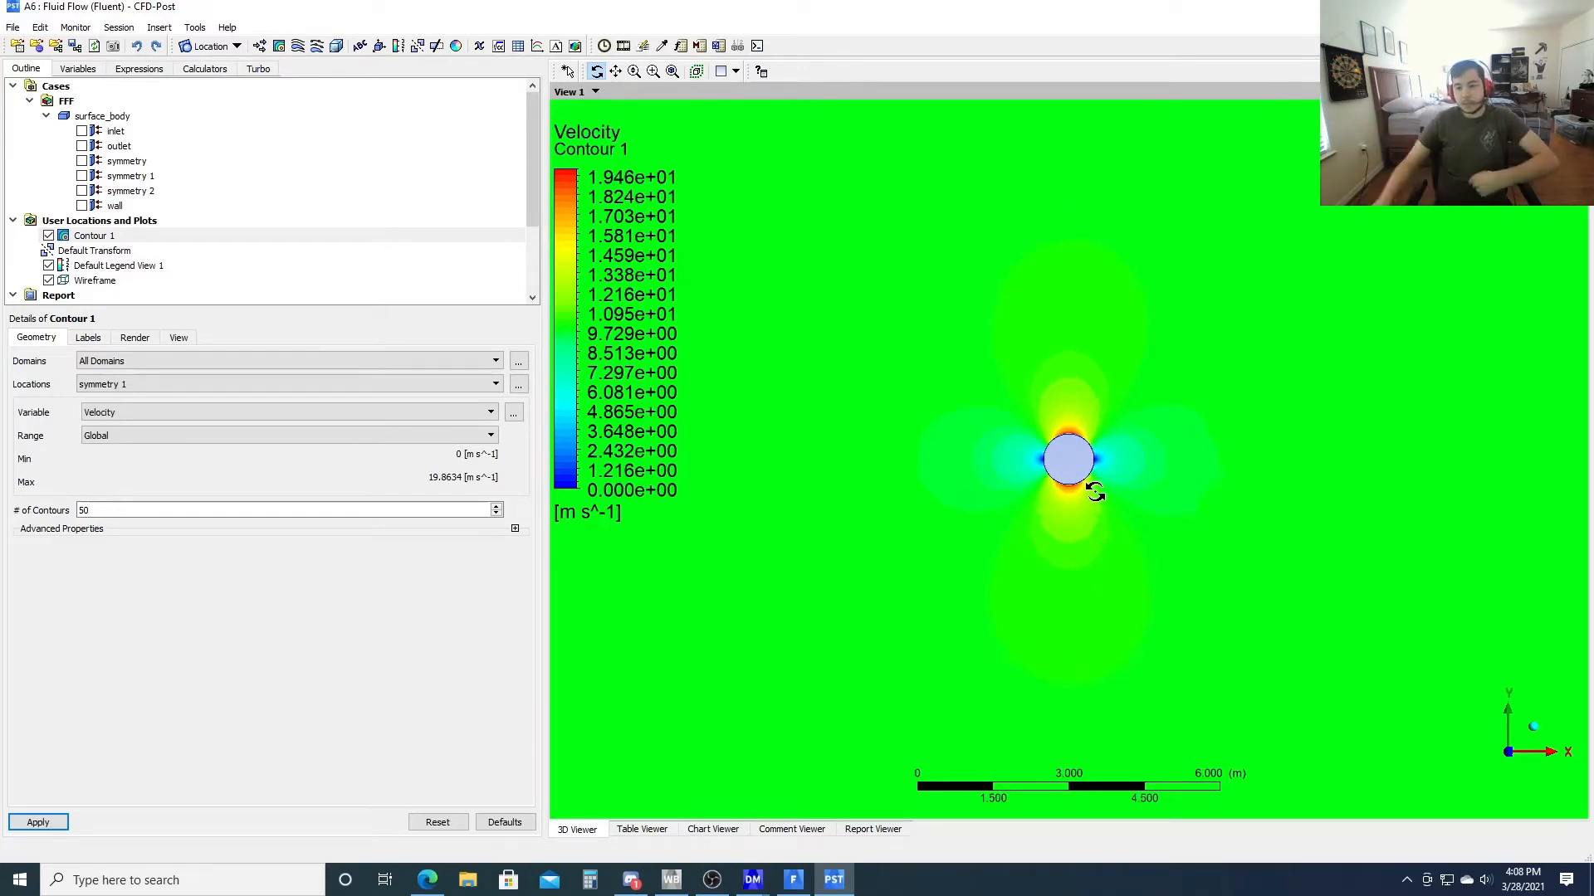
click(114, 412)
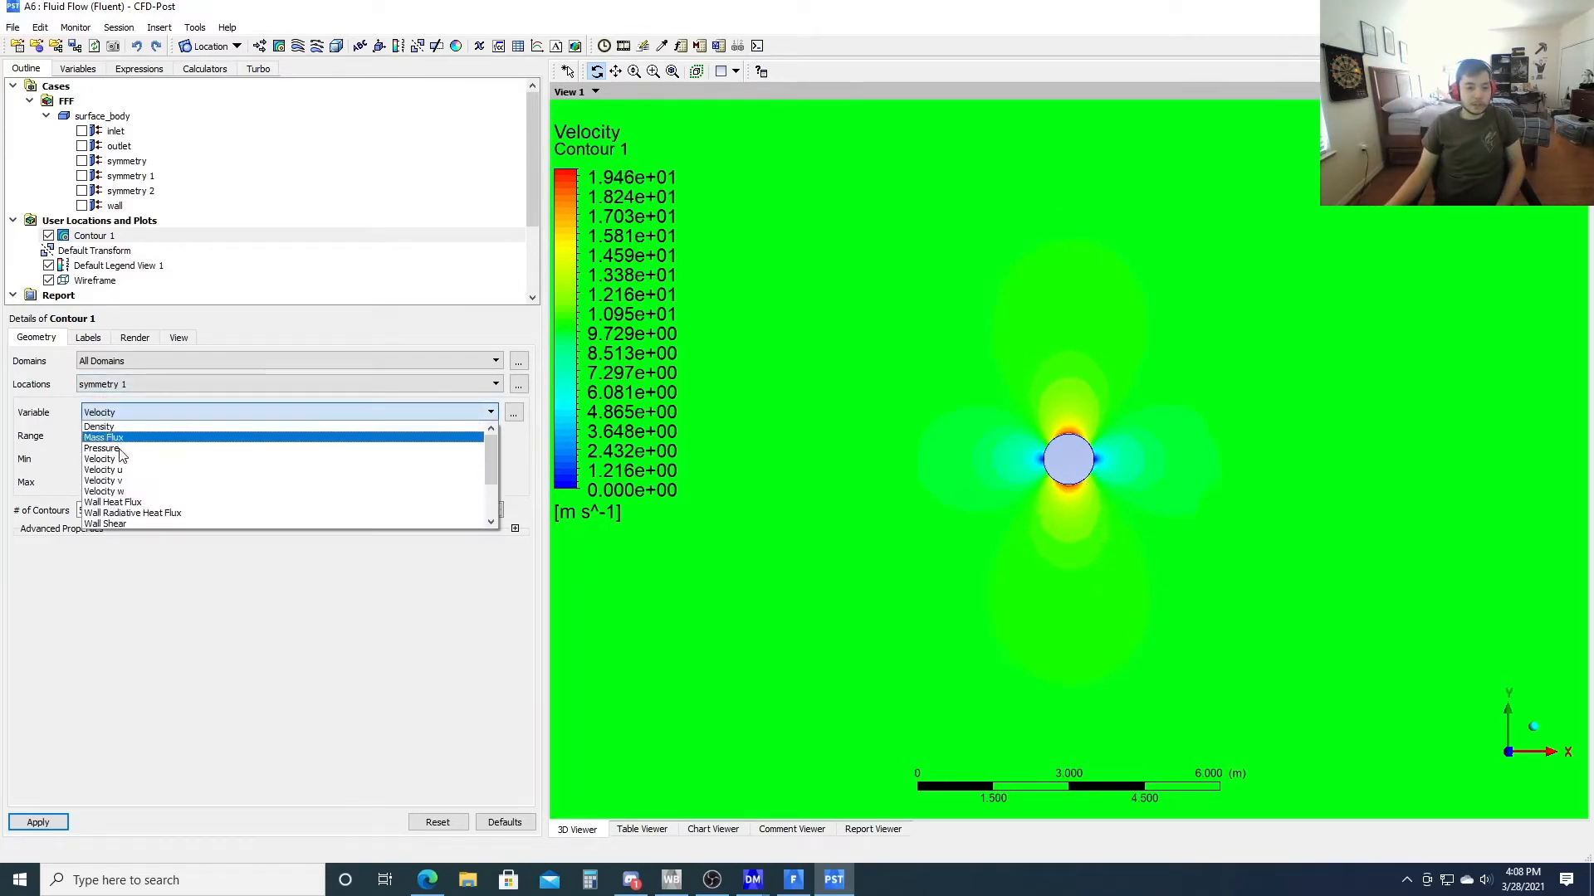
click(103, 448)
click(51, 823)
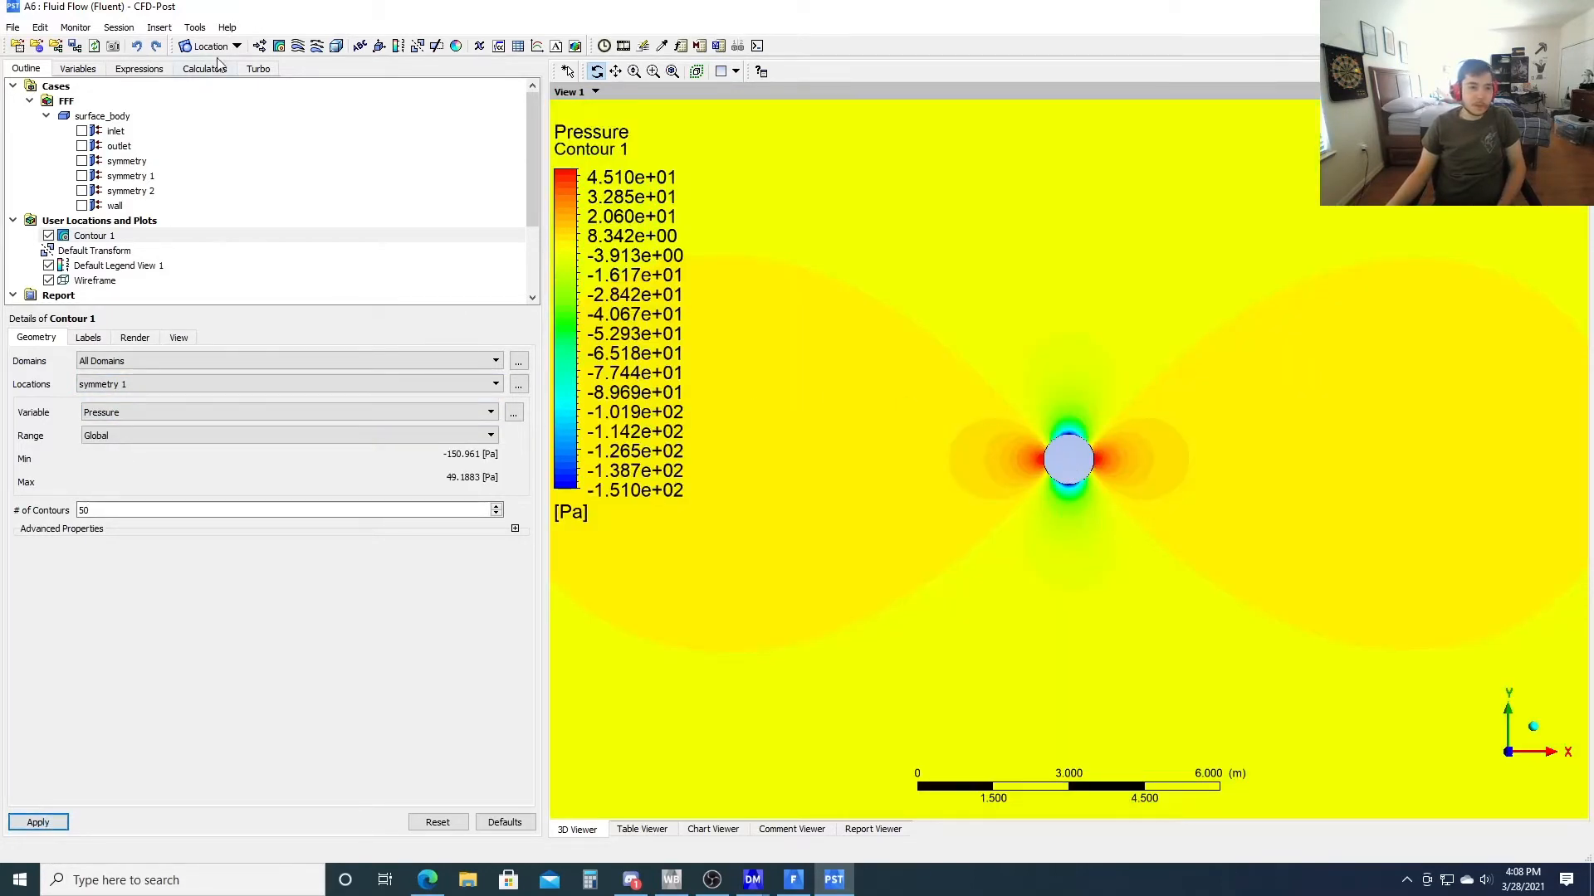
Hide Contour 1 and insert a streamline object named Streamline 1
click(48, 236)
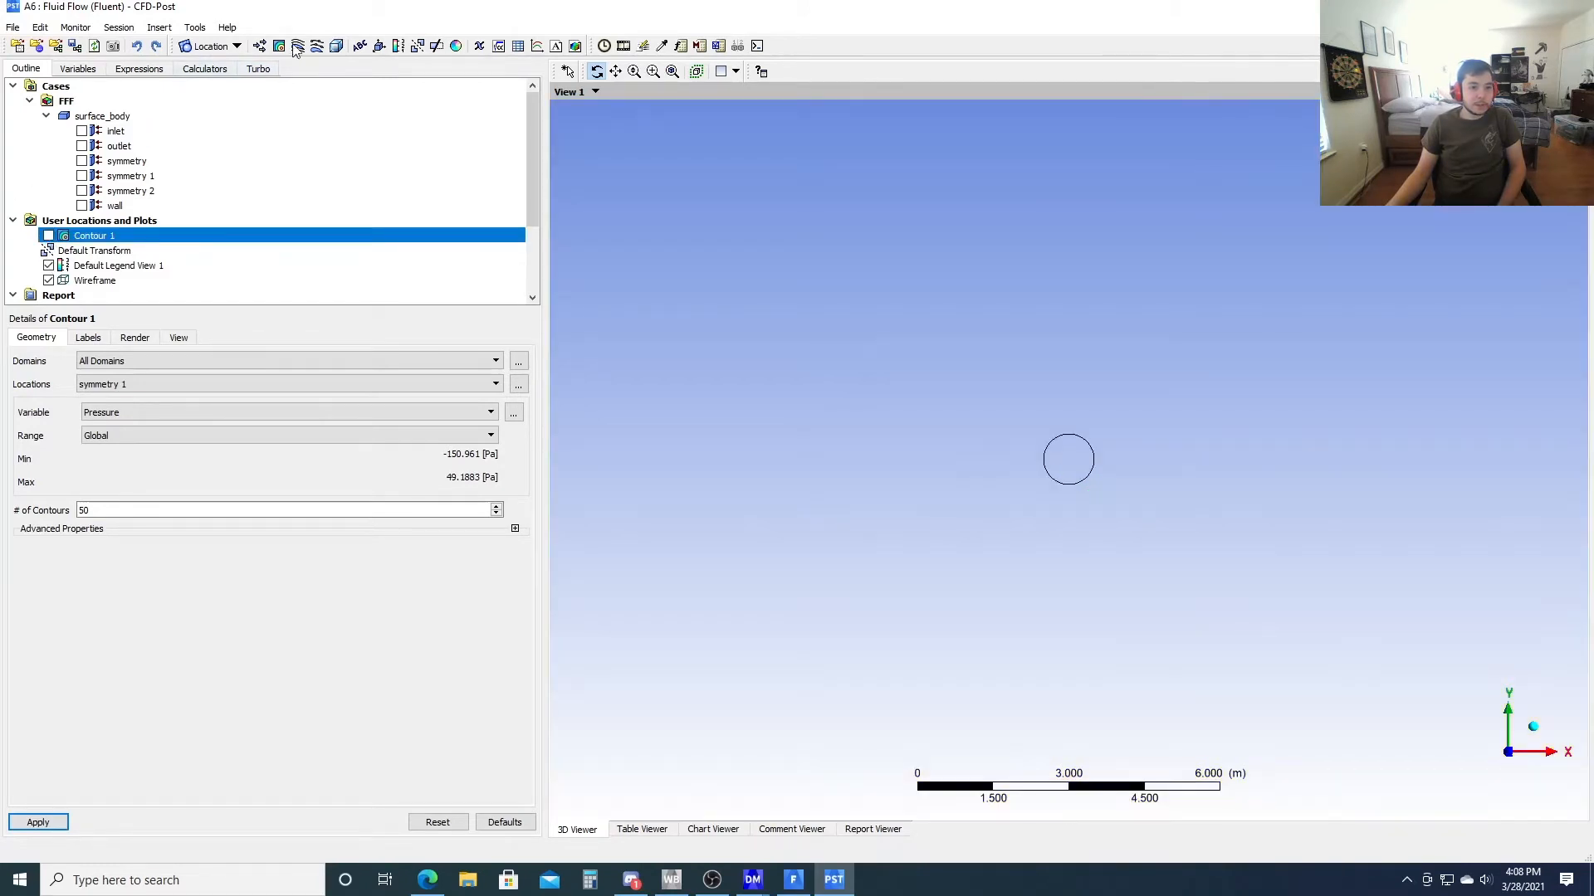
click(298, 45)
click(342, 109)
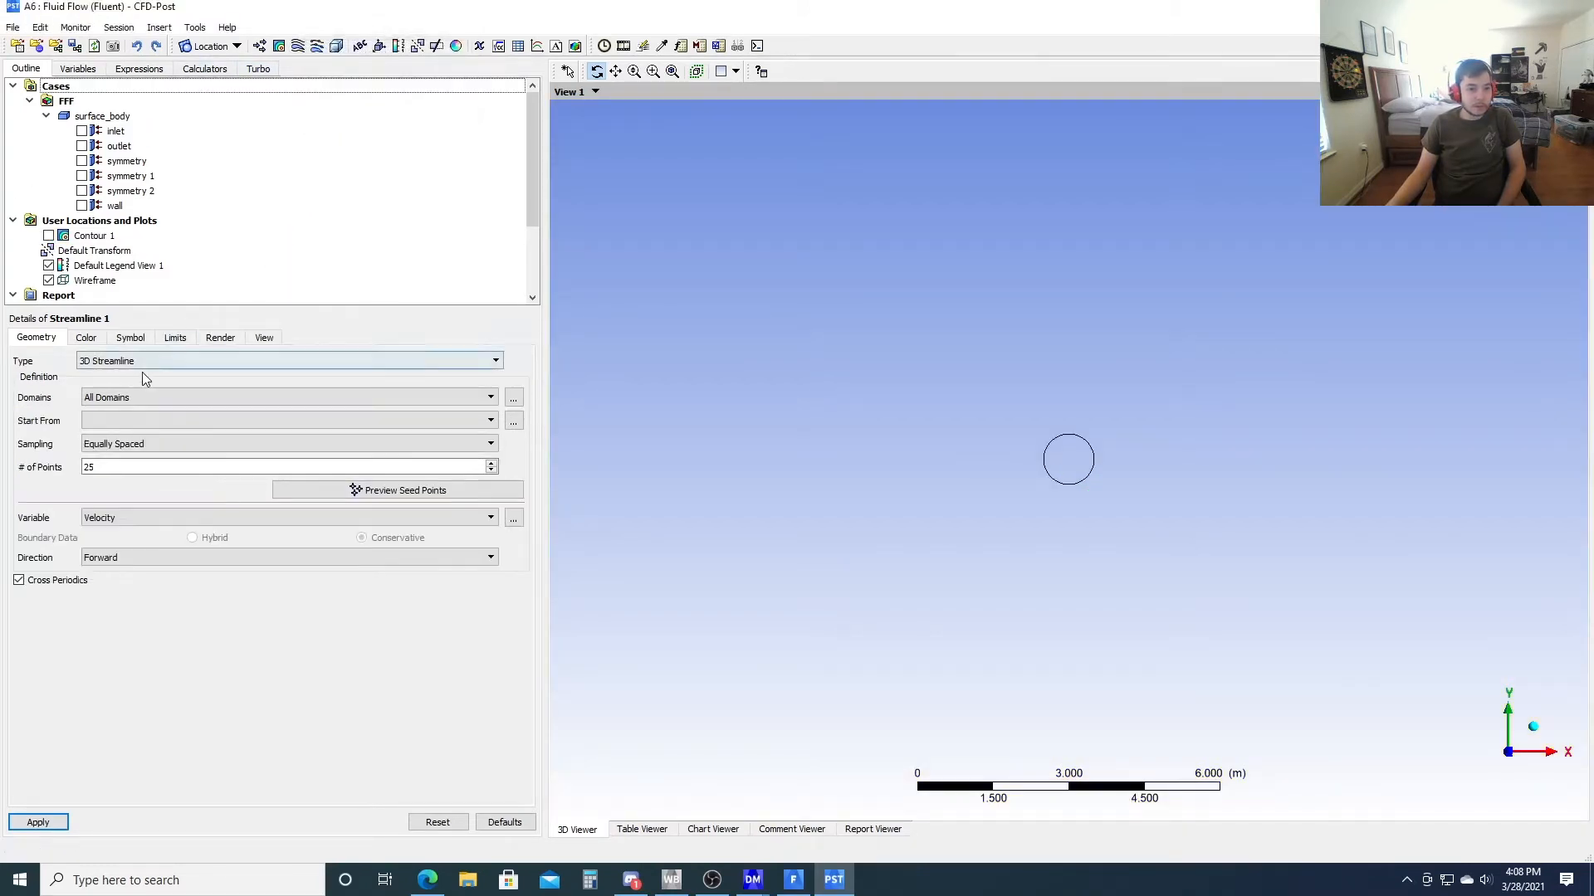
Plot Streamline 1 for velocity across all domains, starting from the inlet with 250 equally spaced points
click(117, 420)
click(116, 437)
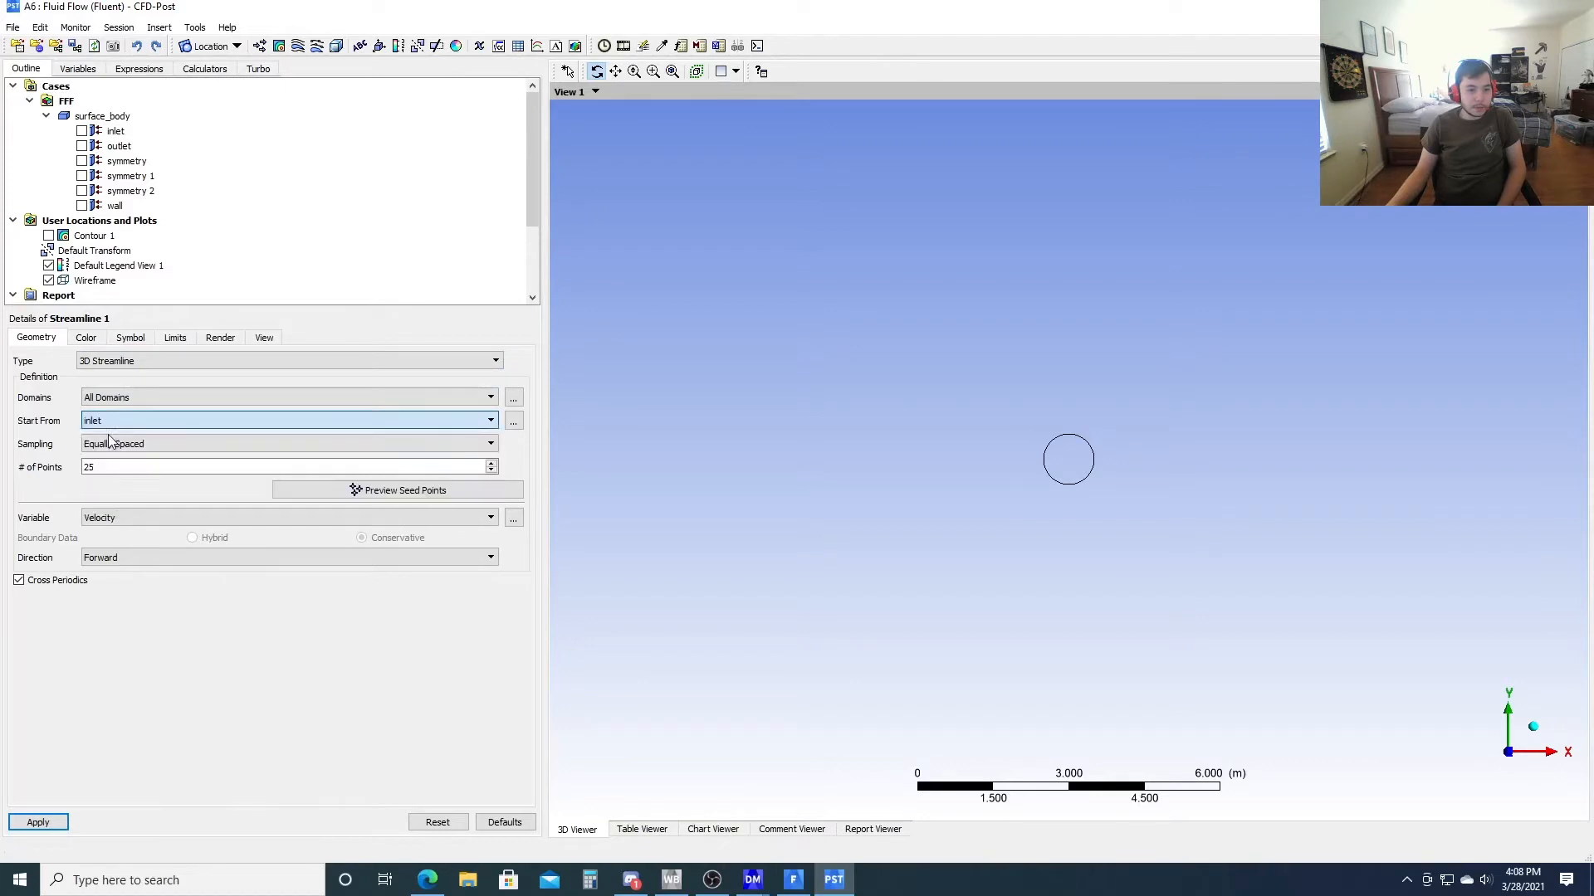
click(109, 399)
click(110, 406)
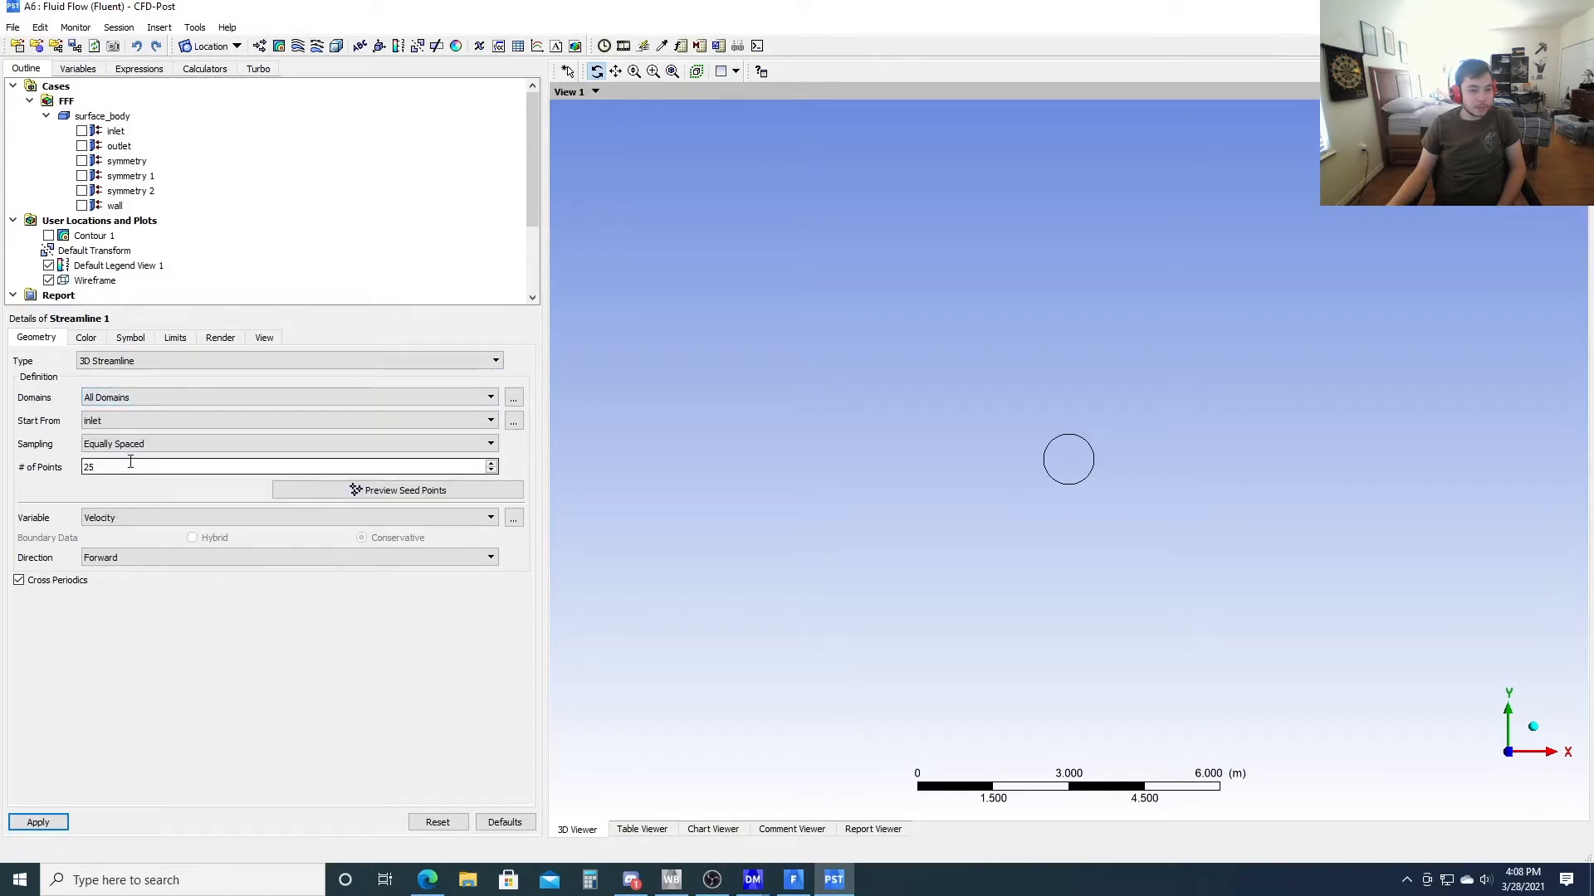
text(250)
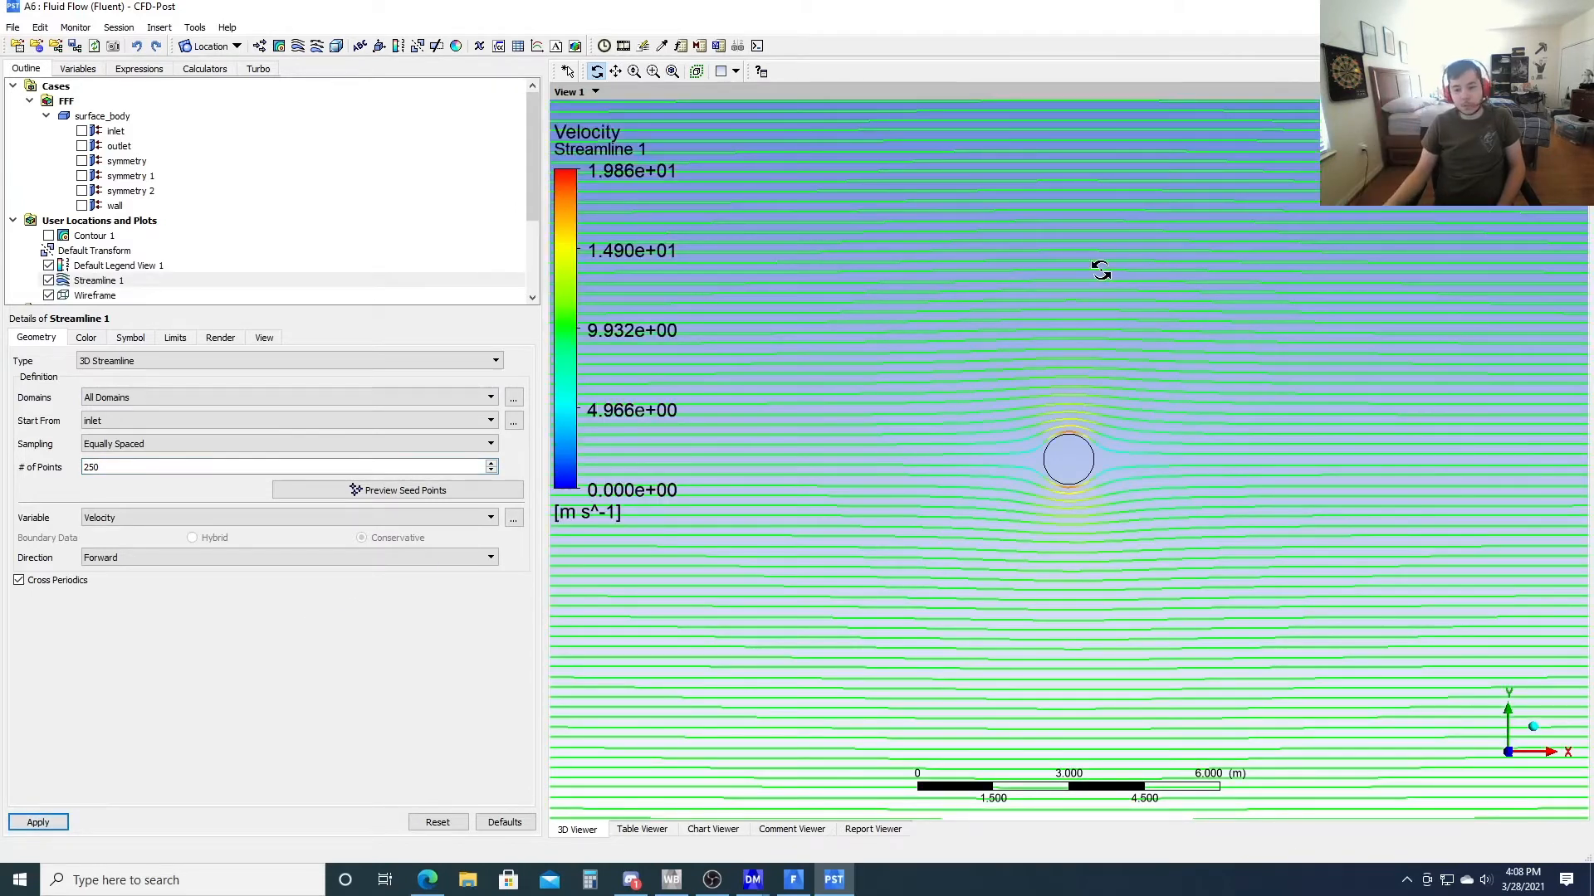
Switch to Fluent and open the settings for a new XY plot of the solution
click(793, 879)
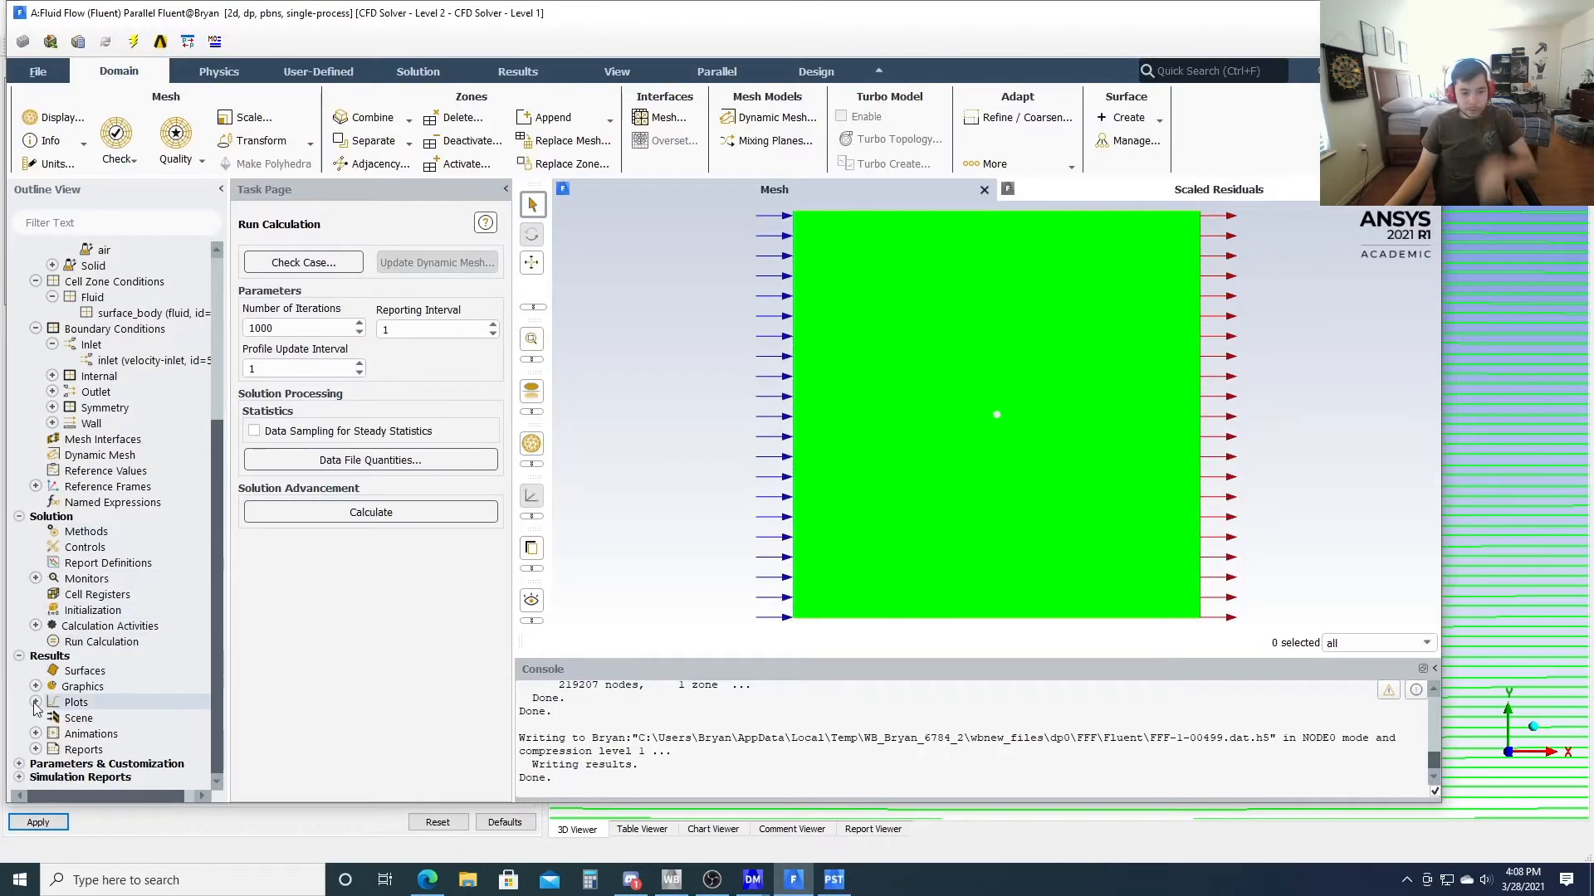
click(36, 718)
scroll(36, 707, down, 2)
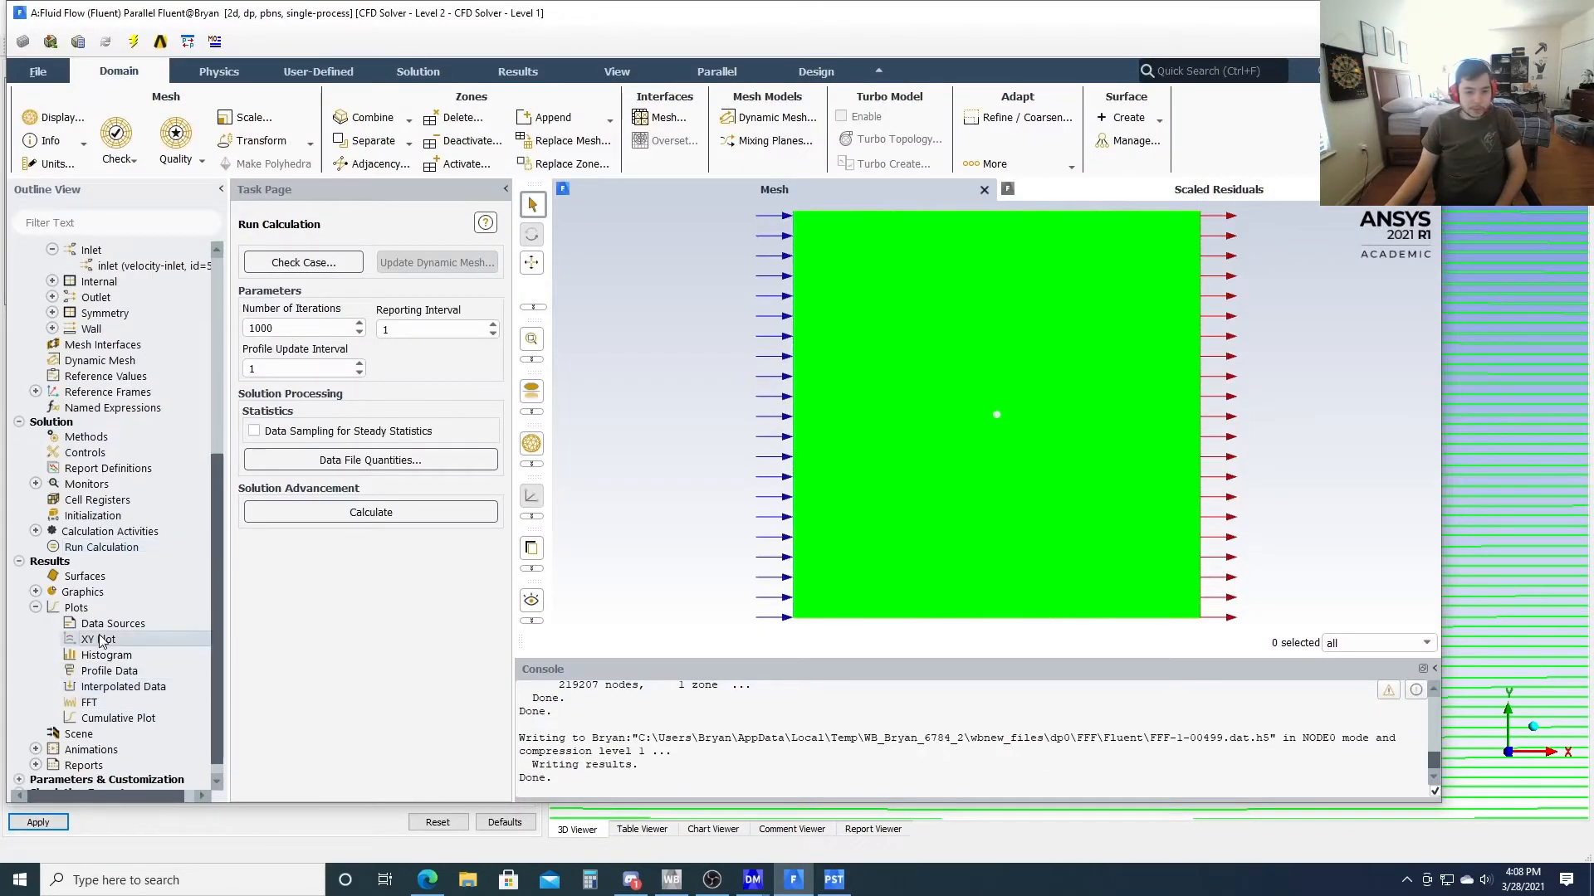
double_click(99, 640)
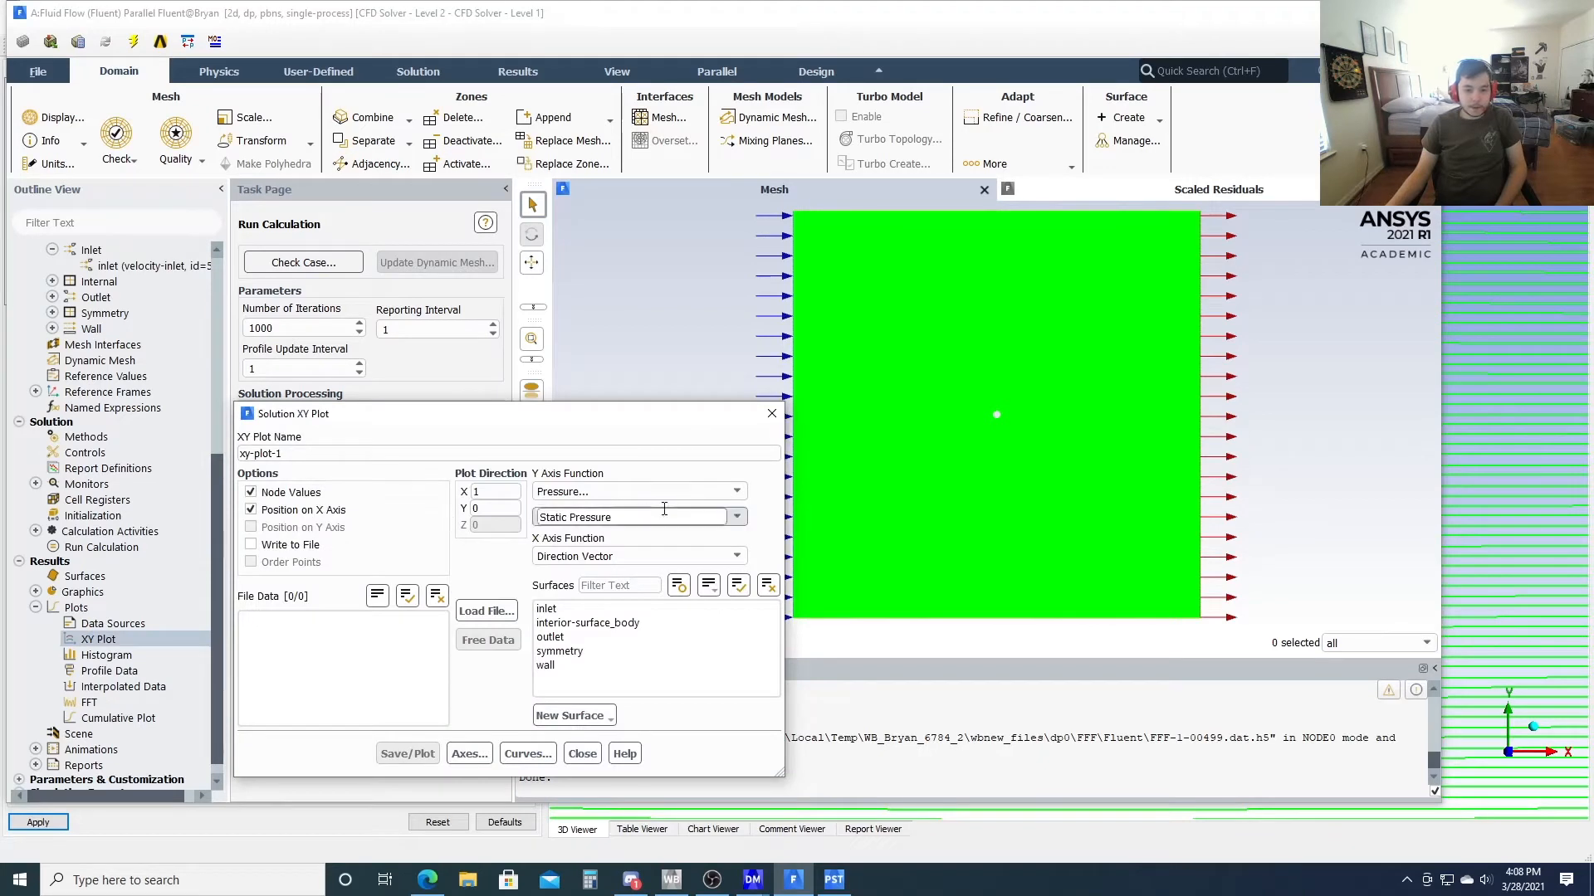
Plot Pressure Coefficient against Curve Length on the wall surface
click(639, 494)
click(639, 495)
click(736, 516)
click(737, 516)
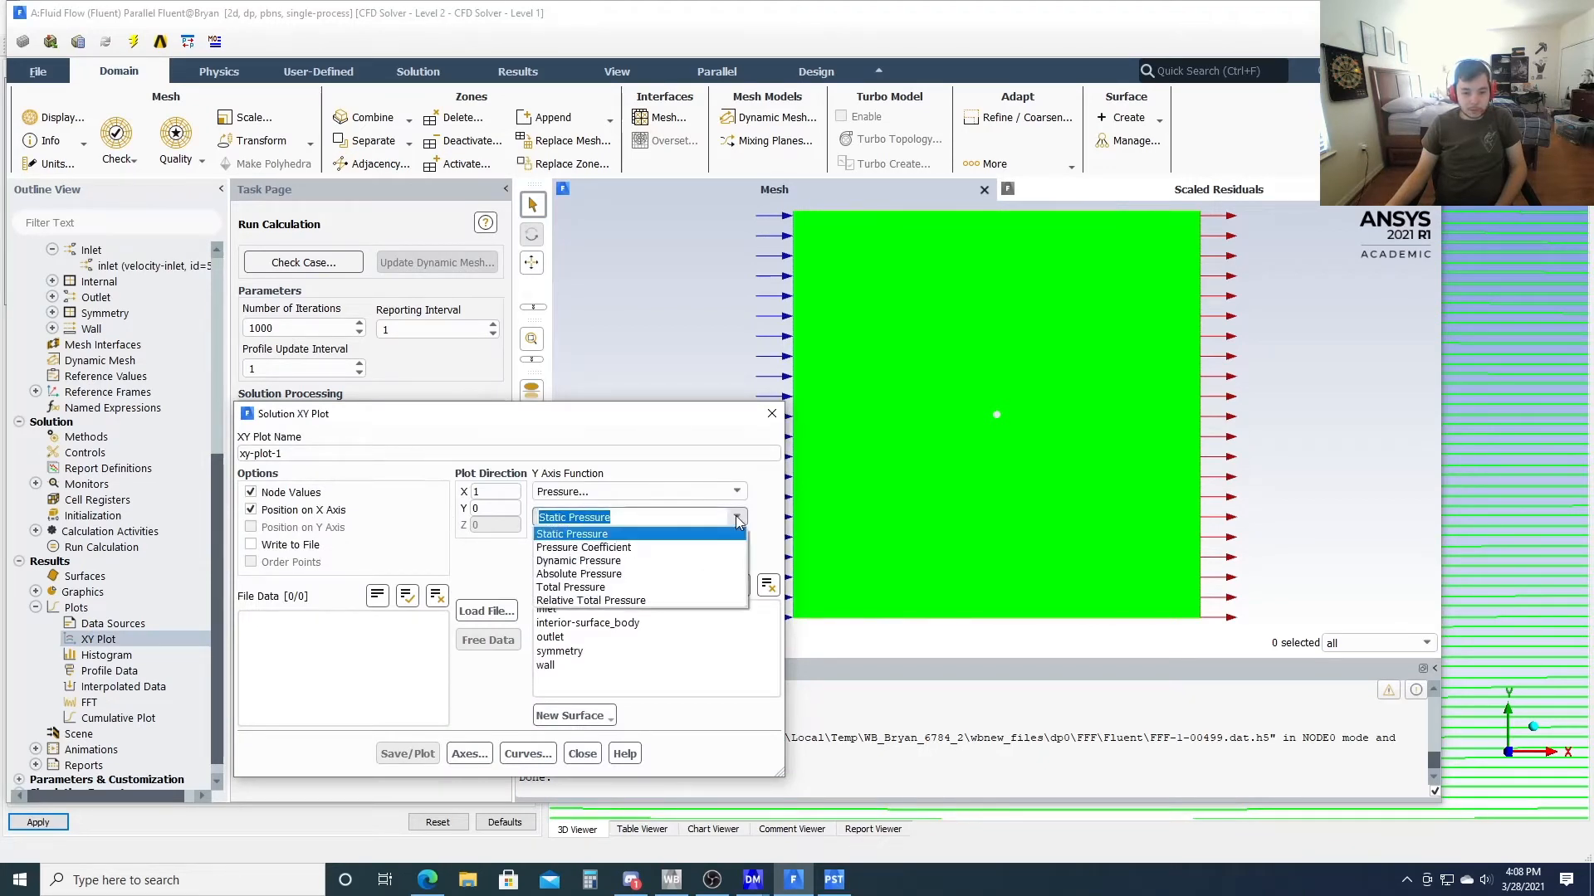
click(696, 547)
click(736, 556)
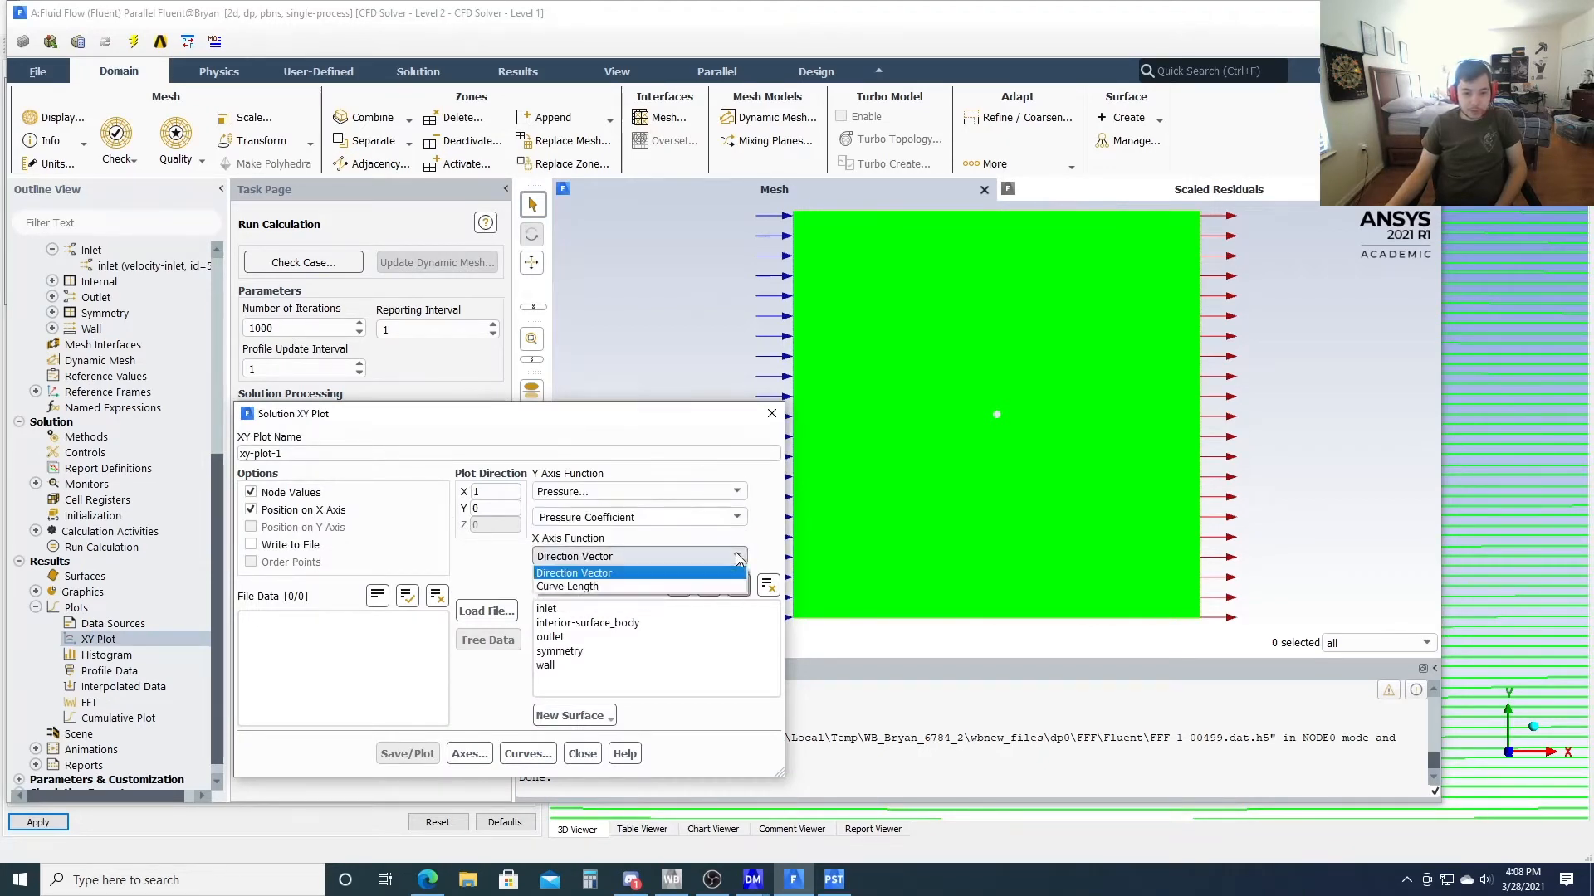
click(655, 584)
click(548, 666)
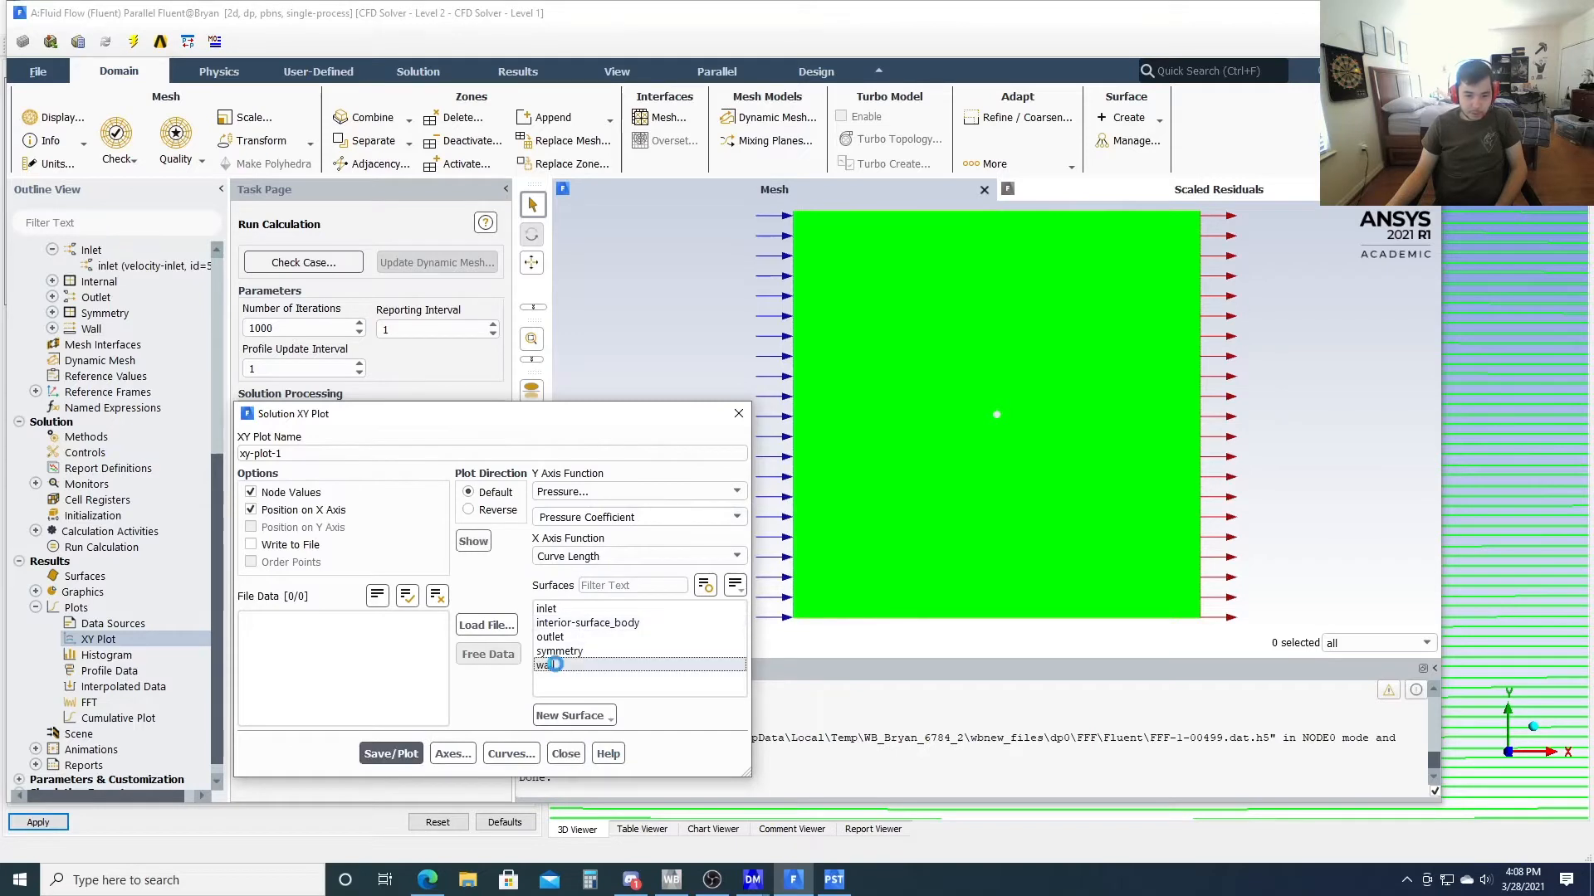
click(402, 751)
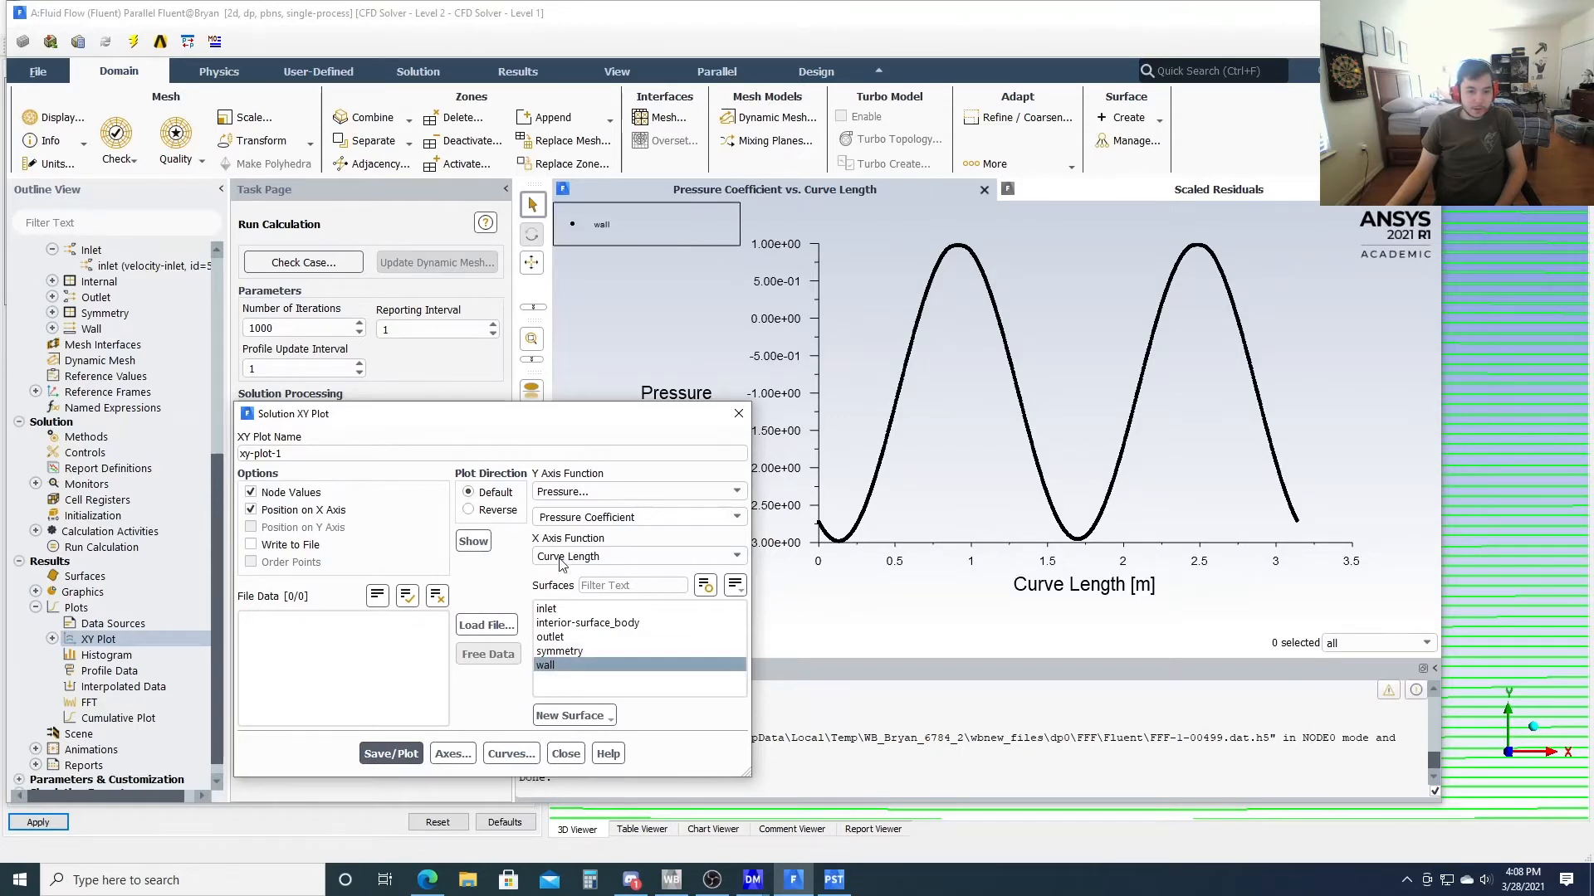
Replot the wall surface with Velocity Magnitude against Curve Length and close the XY plot settings
click(732, 493)
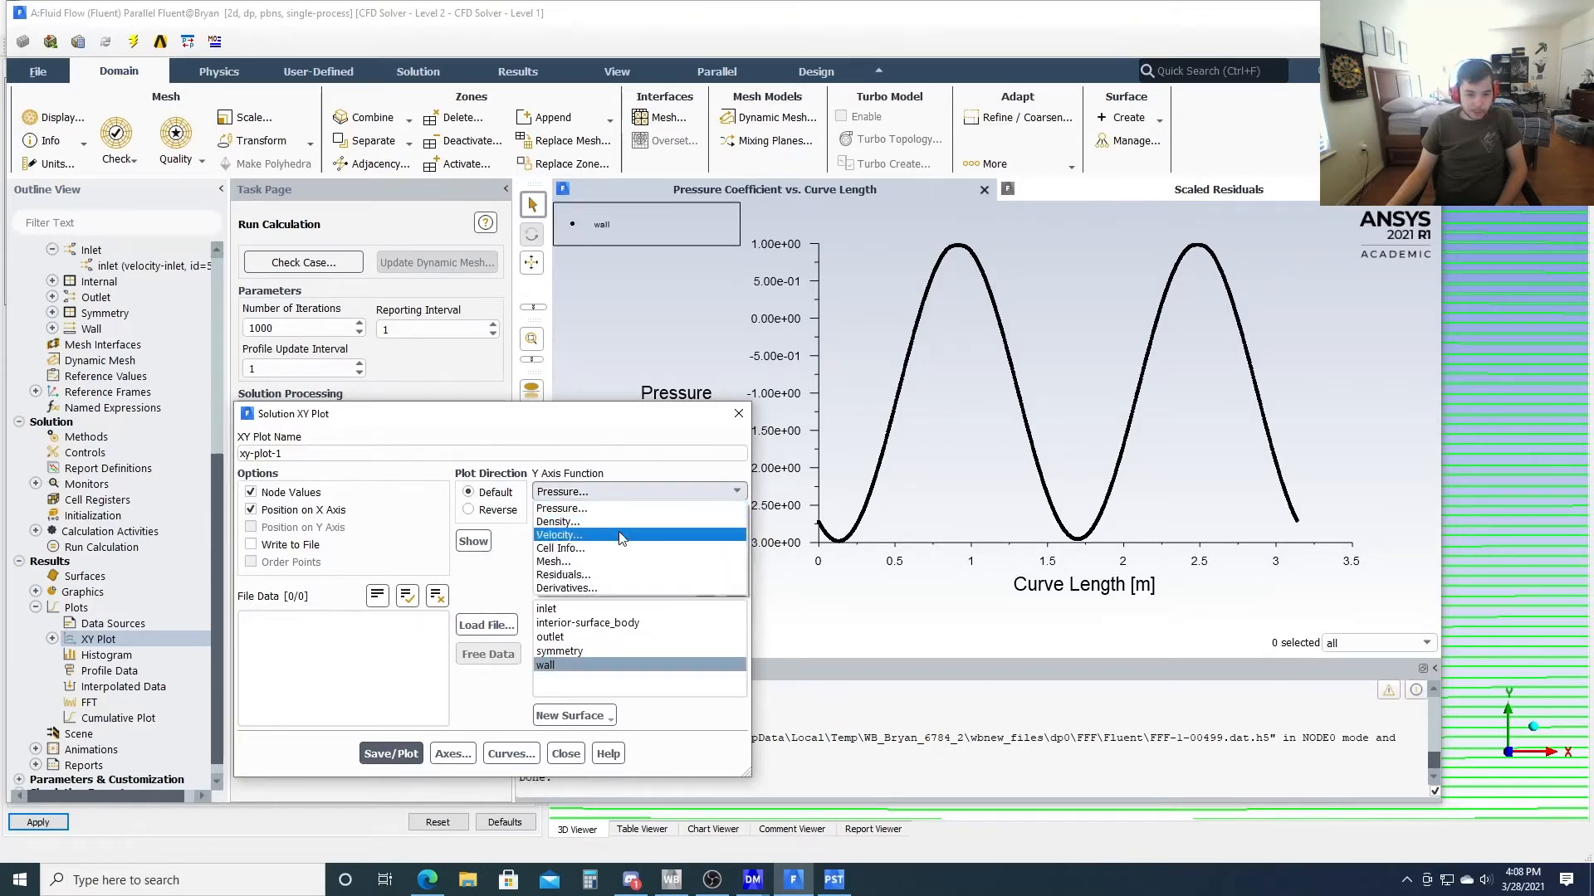
click(652, 526)
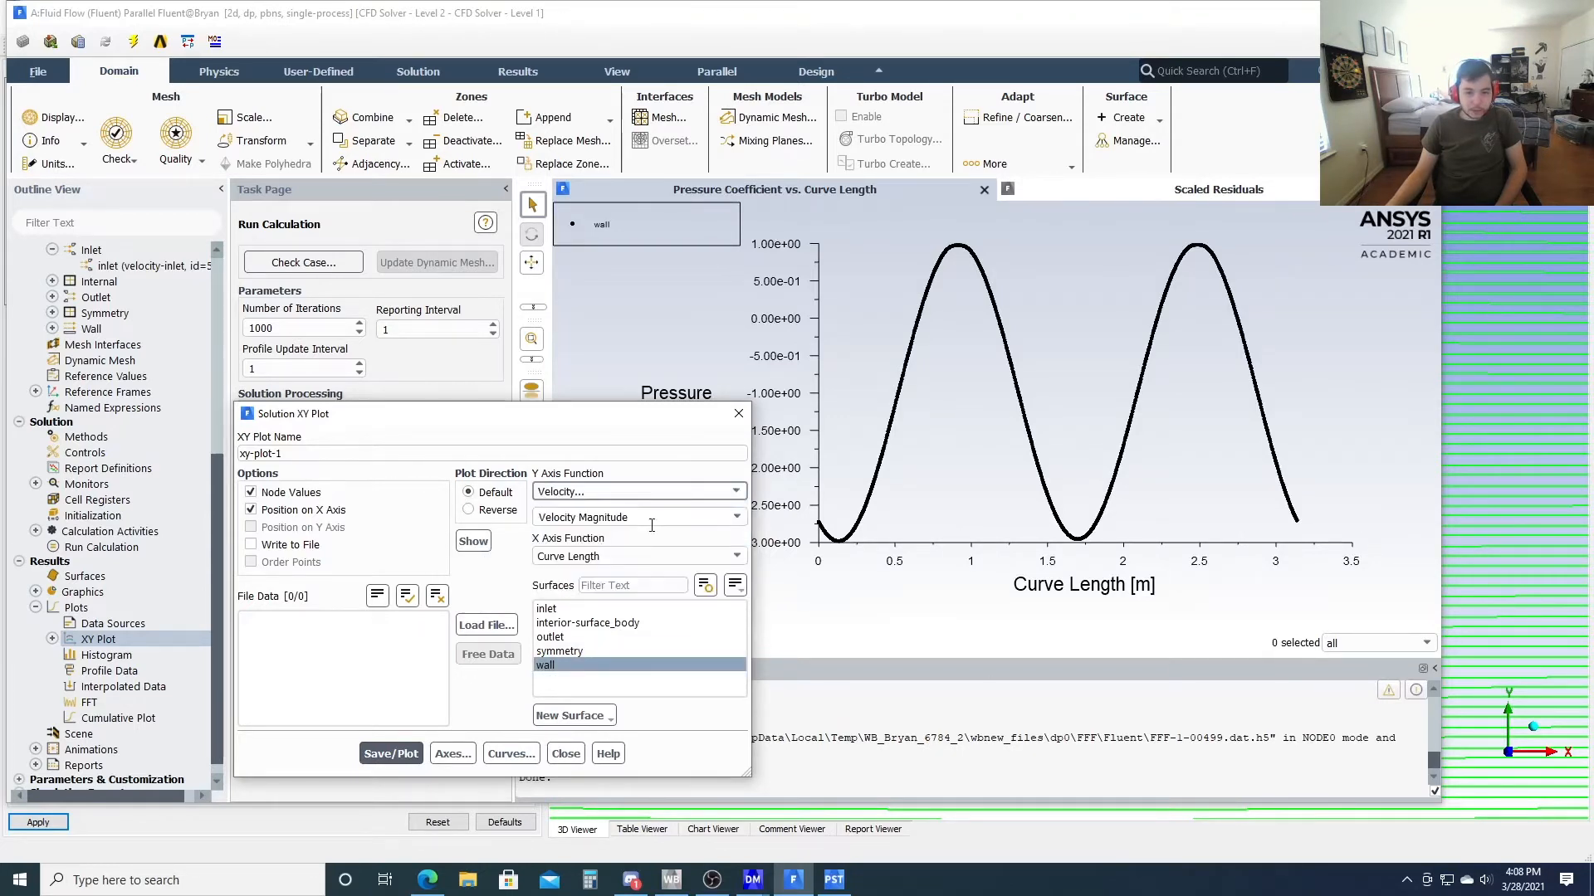
click(371, 756)
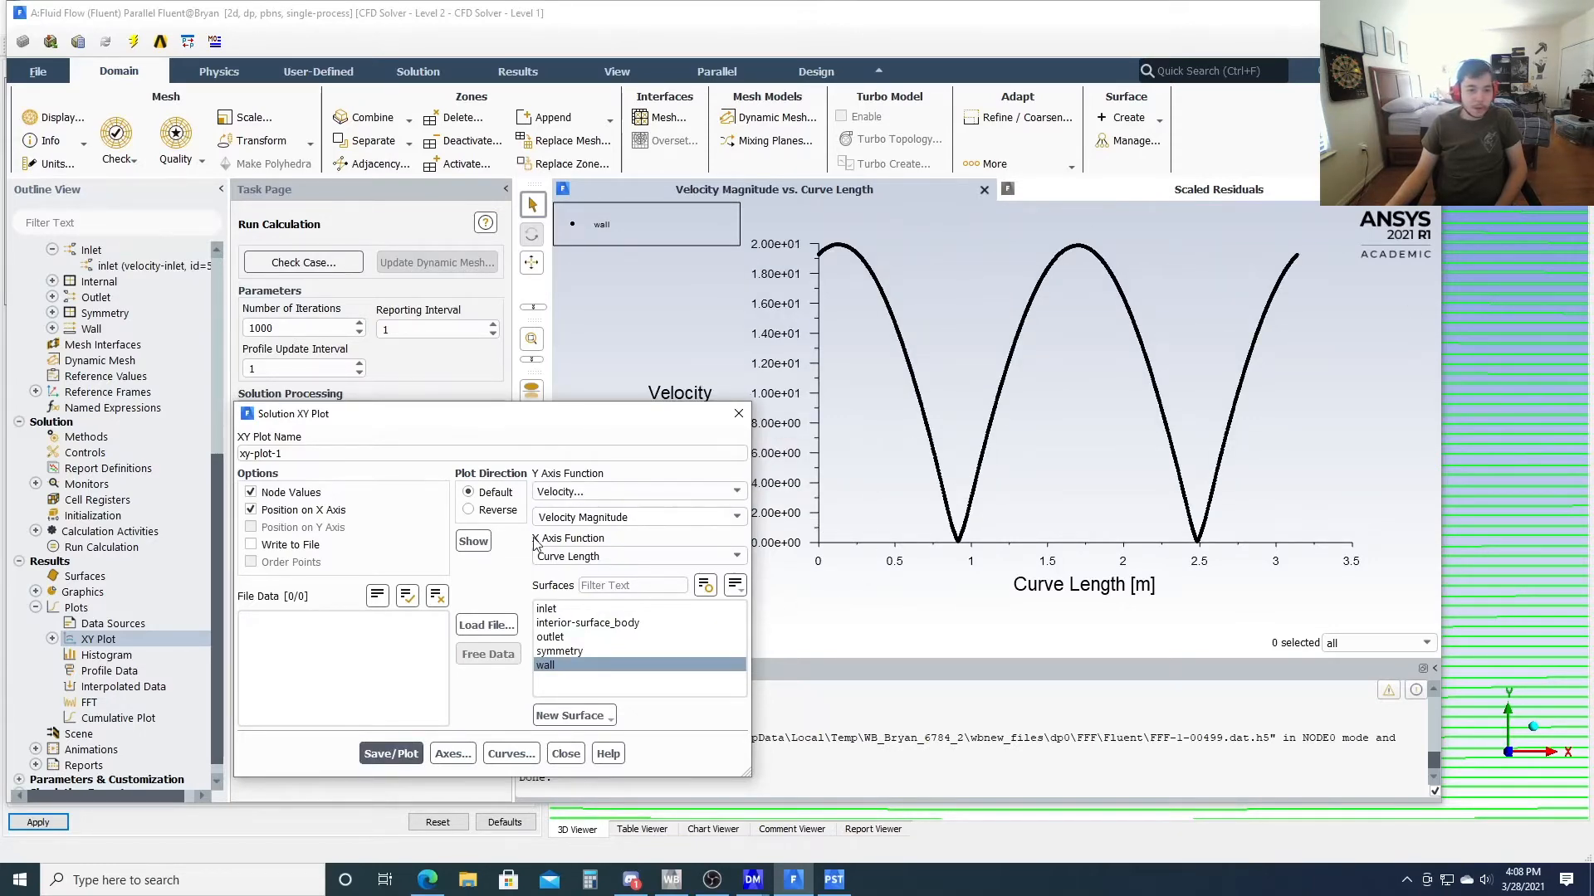
click(566, 754)
Print a force report for the wall zone along the direction vector X 1, Y 0
scroll(36, 744, down, 1)
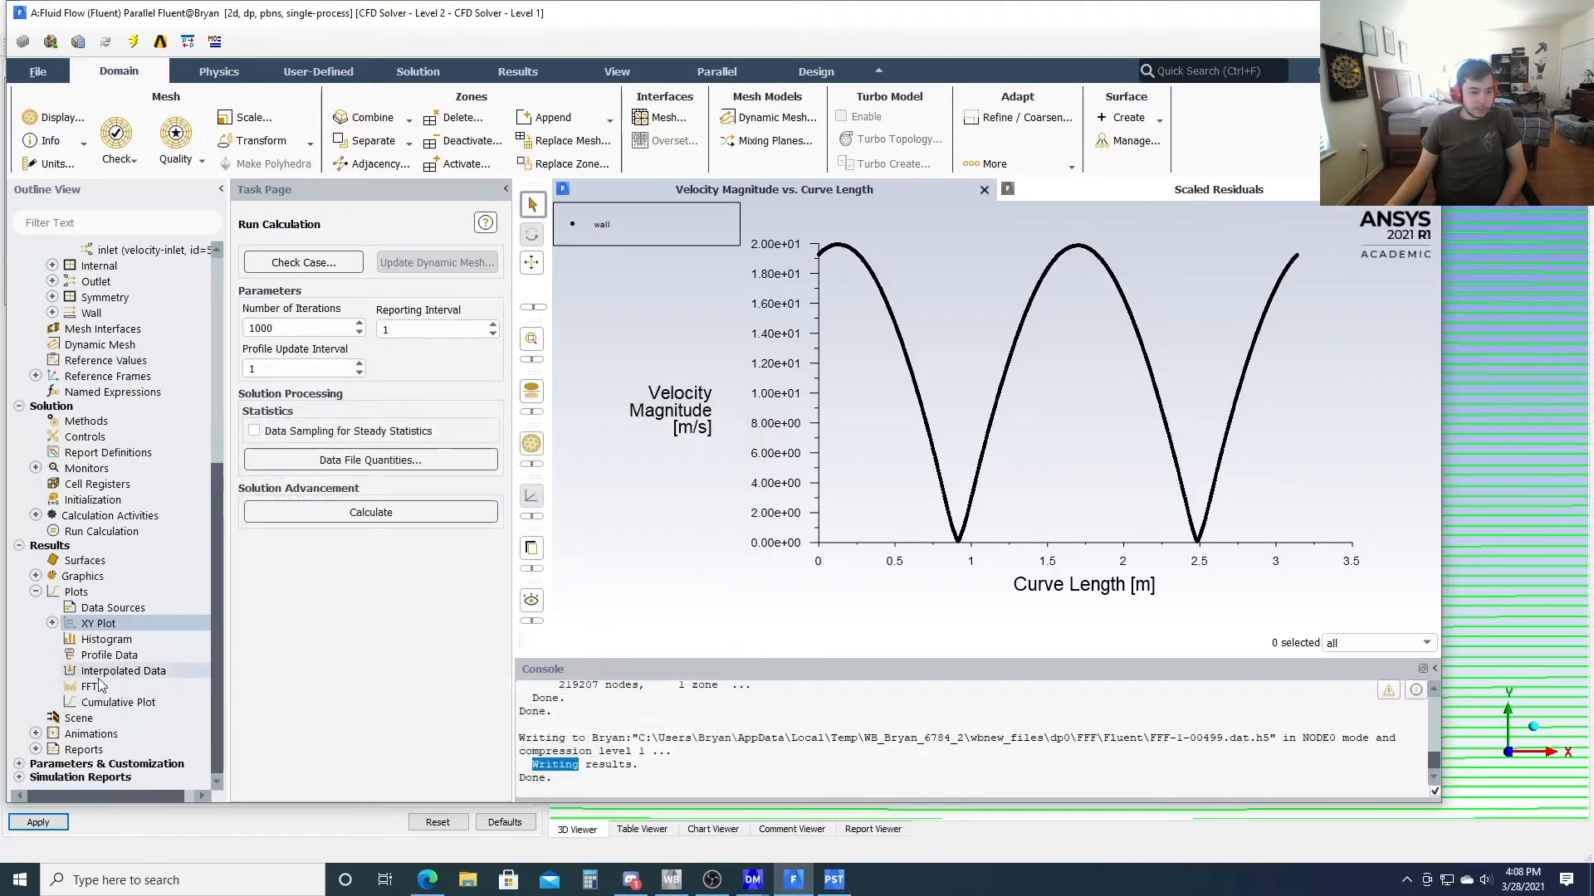
click(35, 748)
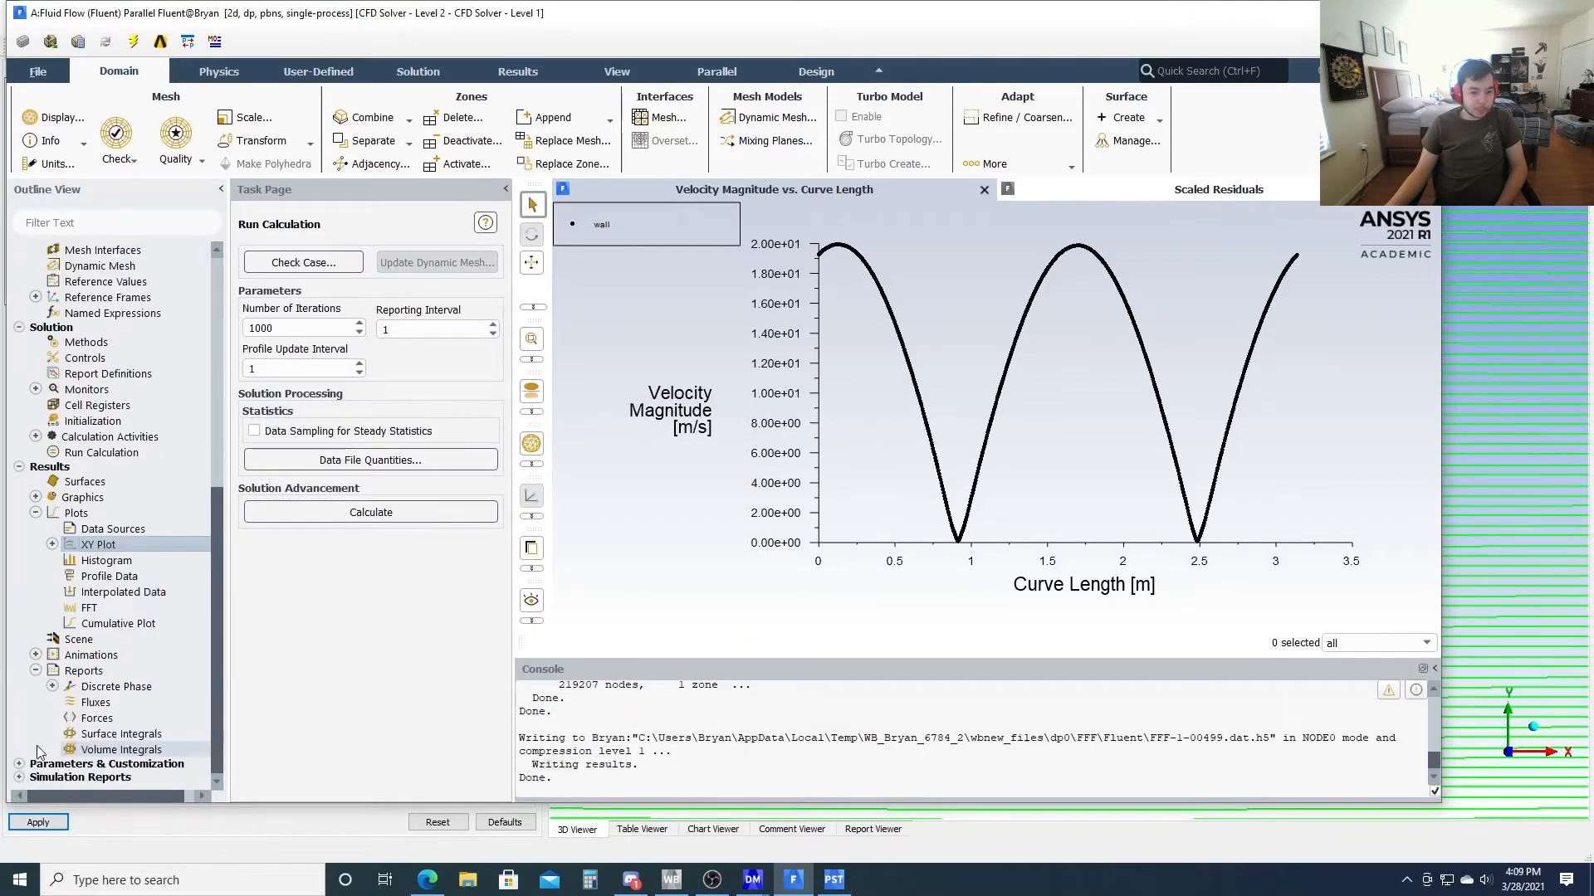
double_click(90, 719)
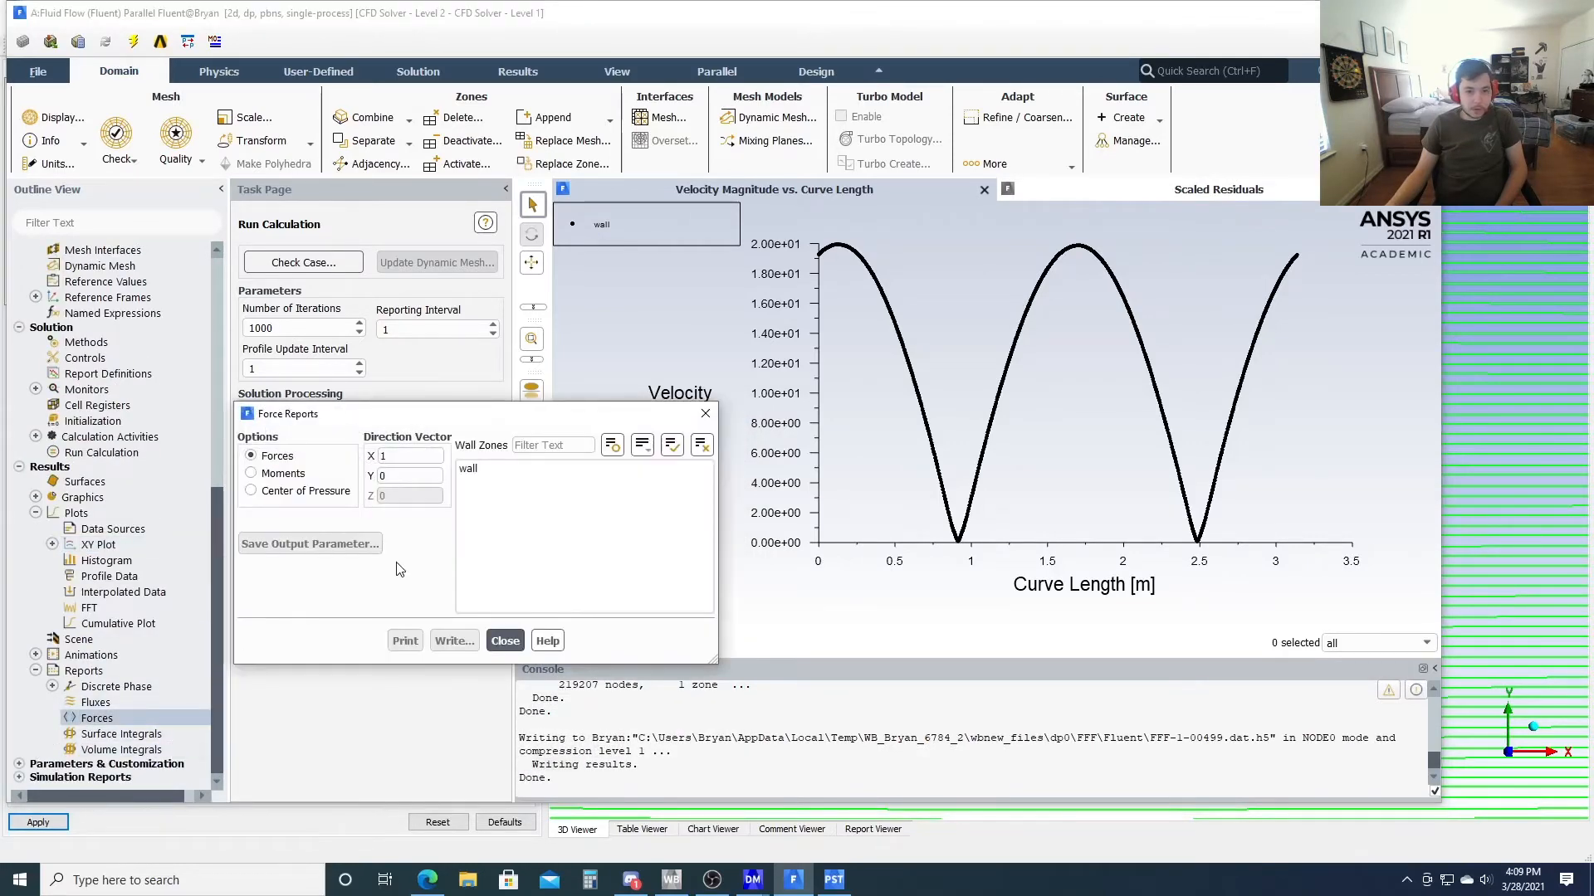
click(488, 472)
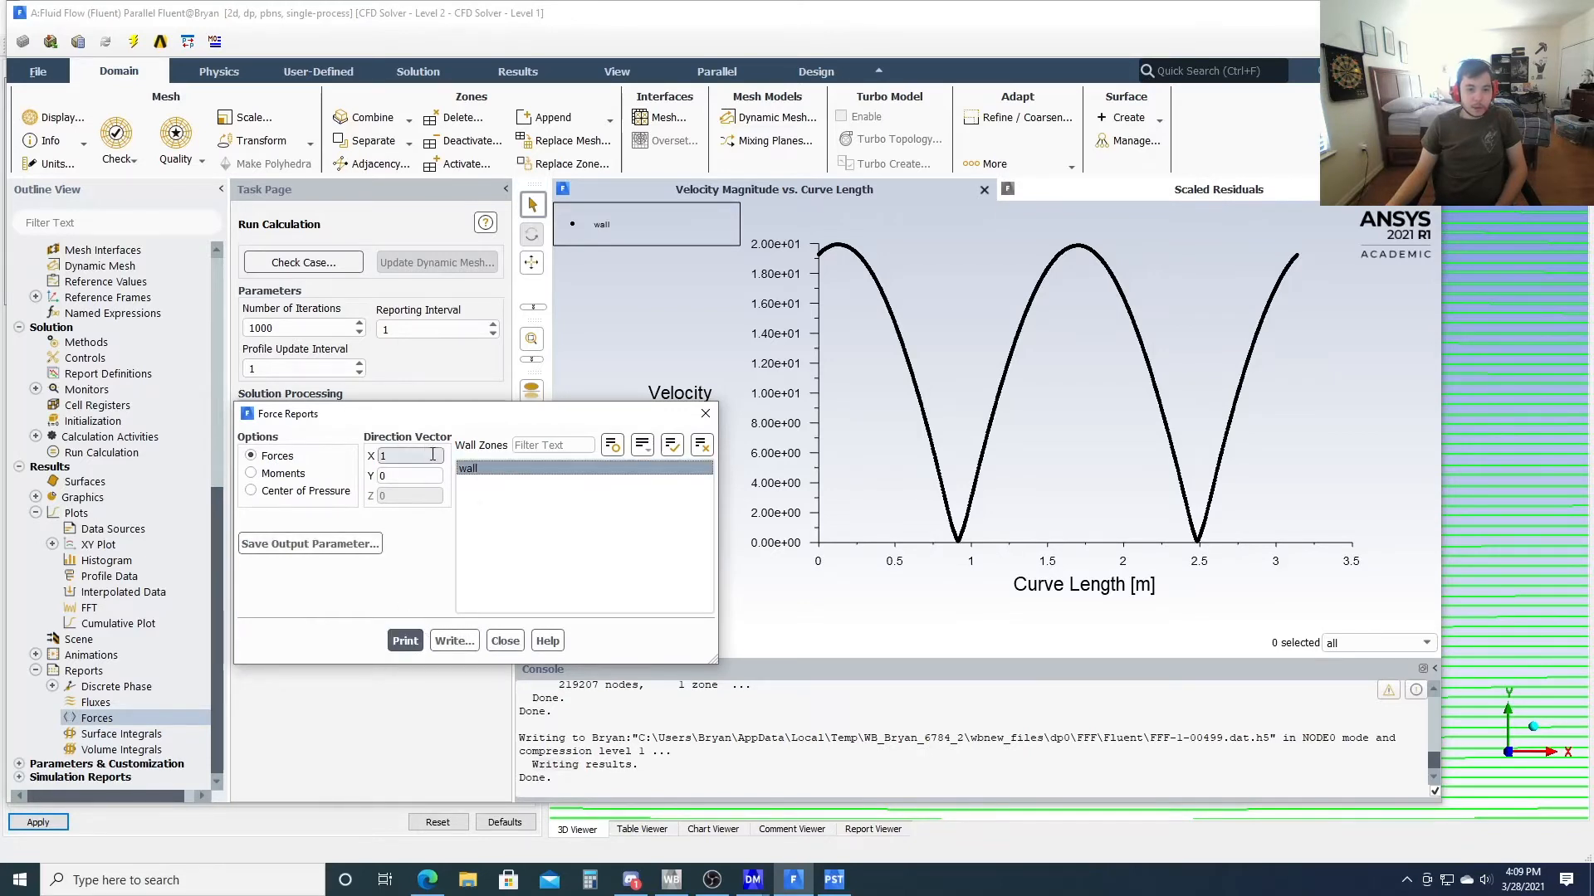
click(405, 641)
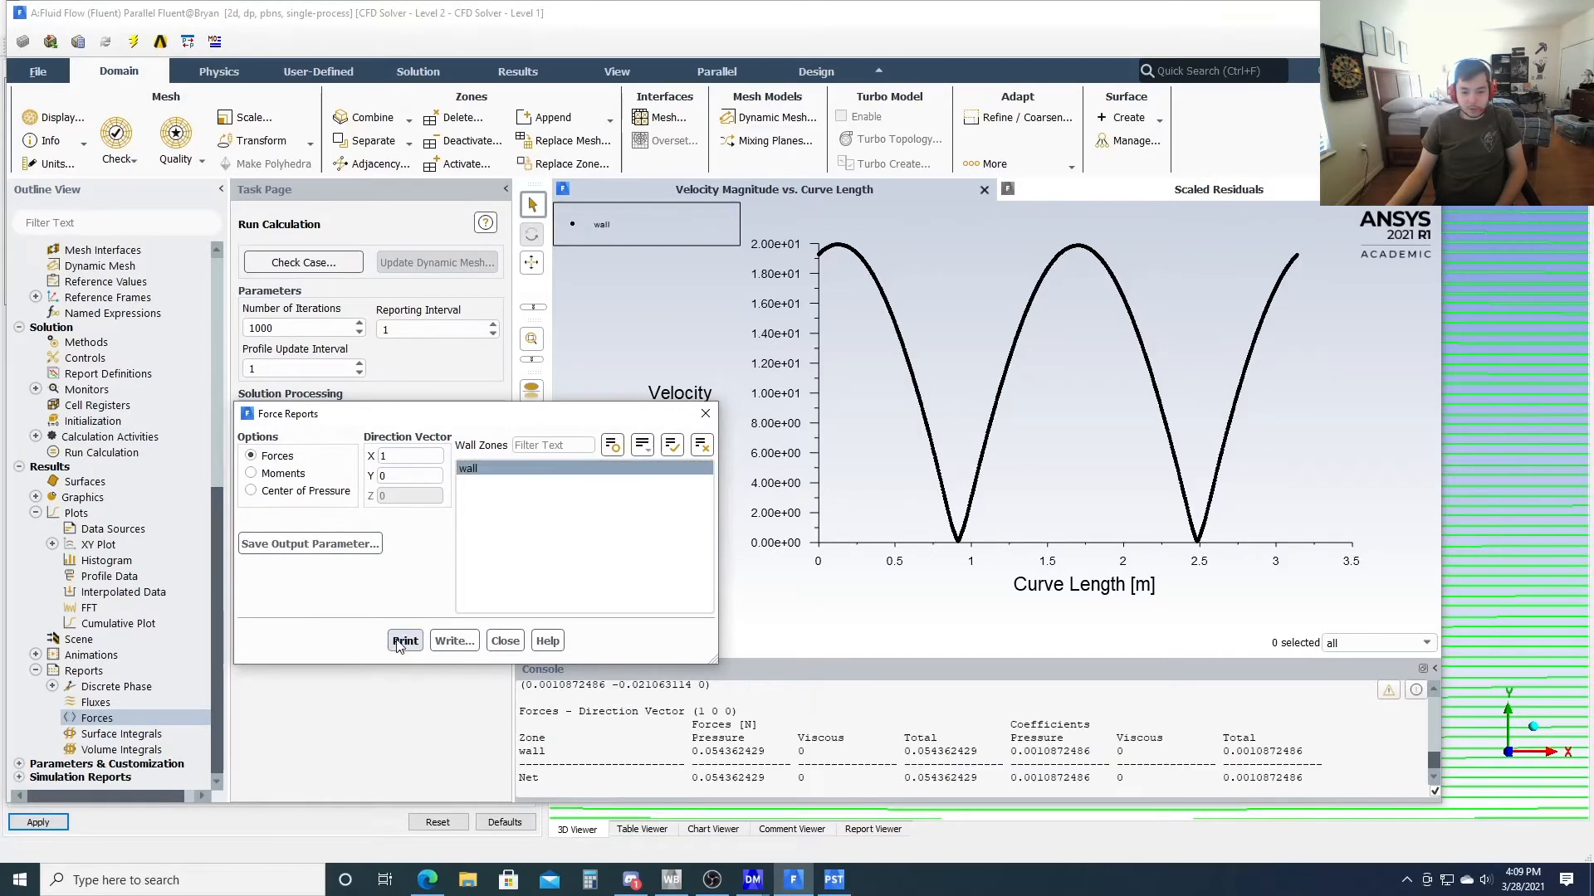
Print the wall's force report for the direction vector X 0, Y 1 and close the force report settings
double_click(408, 455)
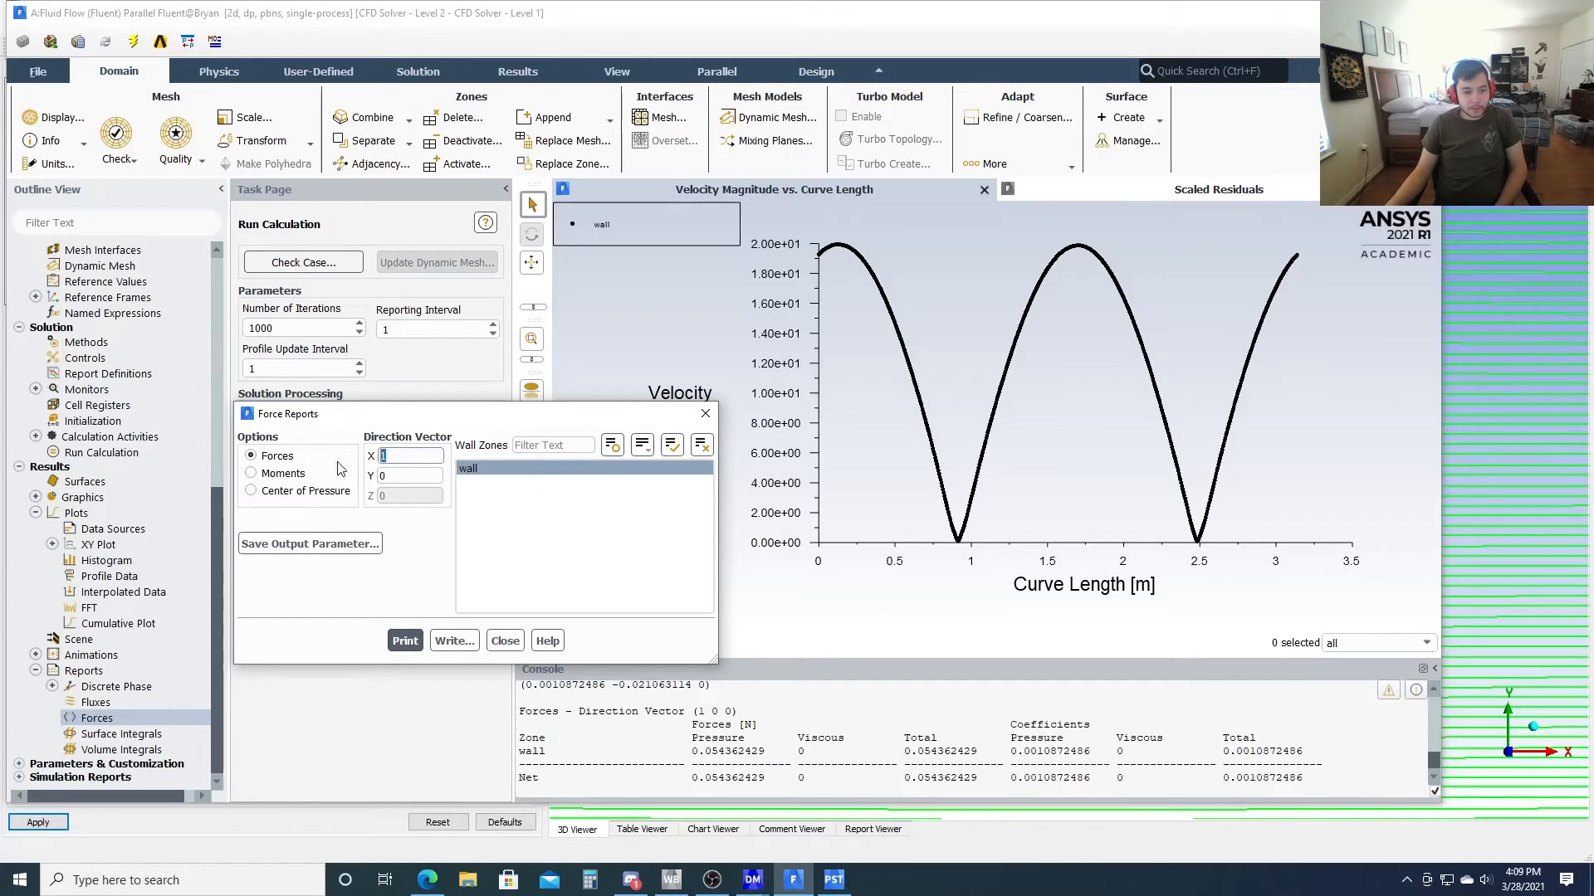
text(0)
key(Tab)
text(1)
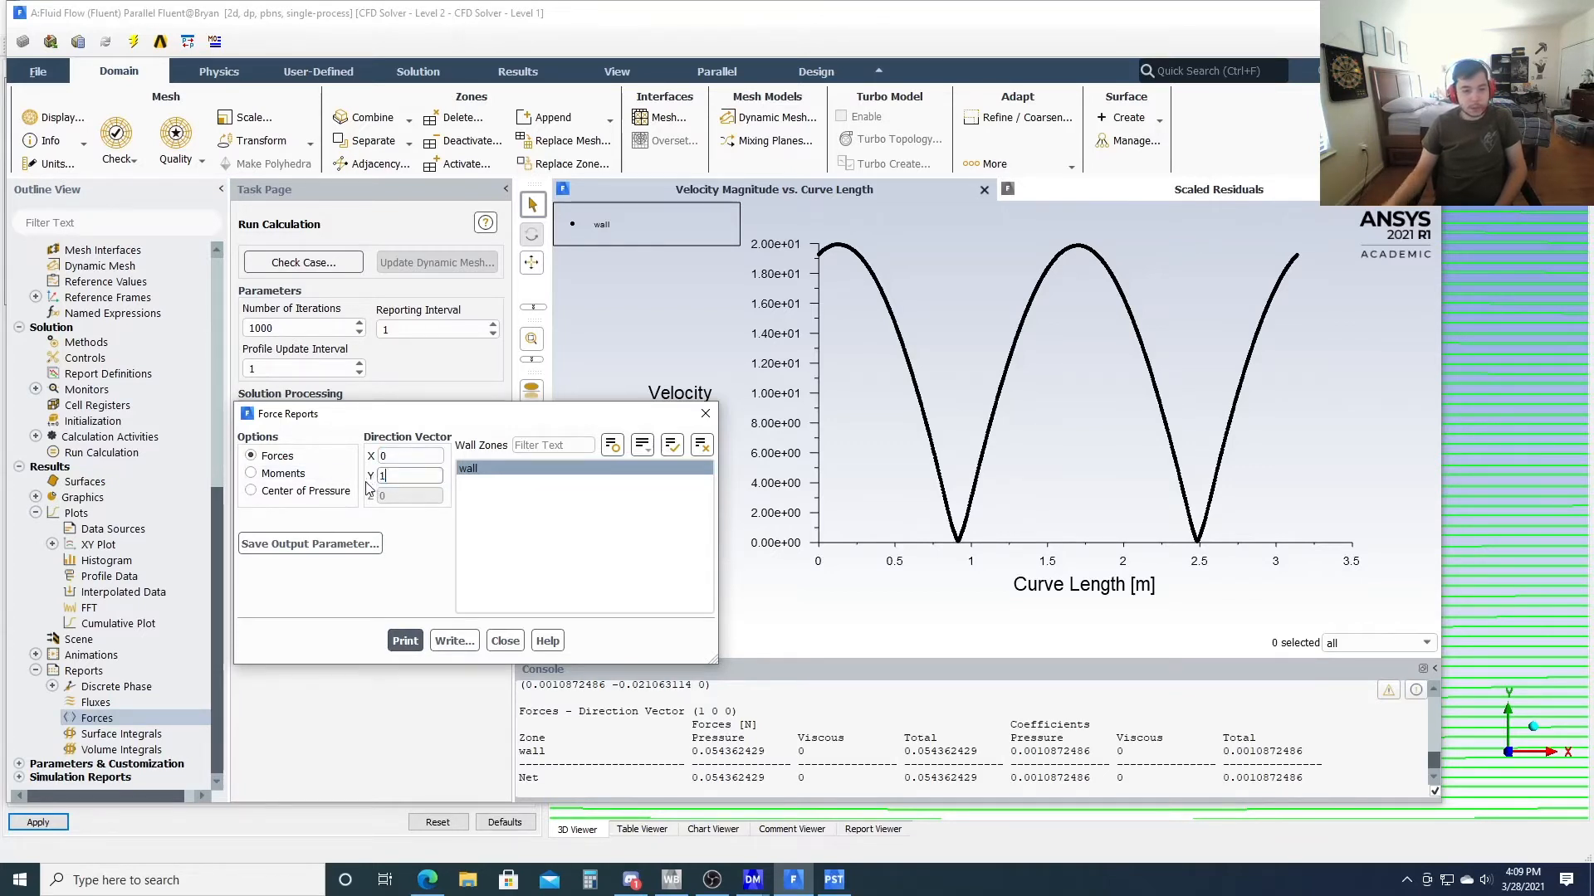
click(406, 641)
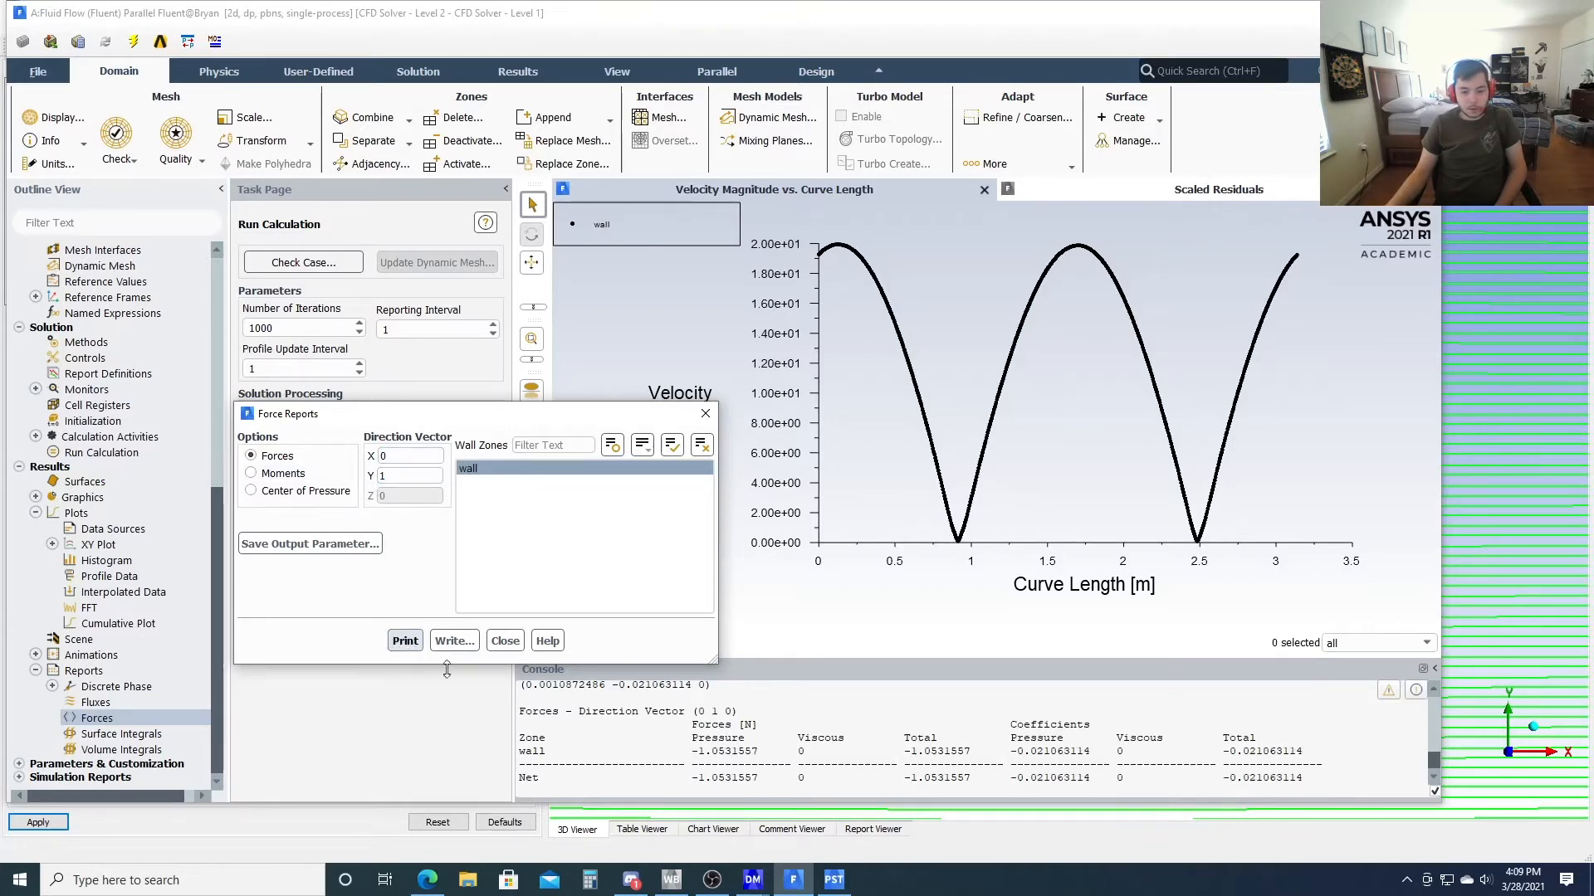
click(505, 641)
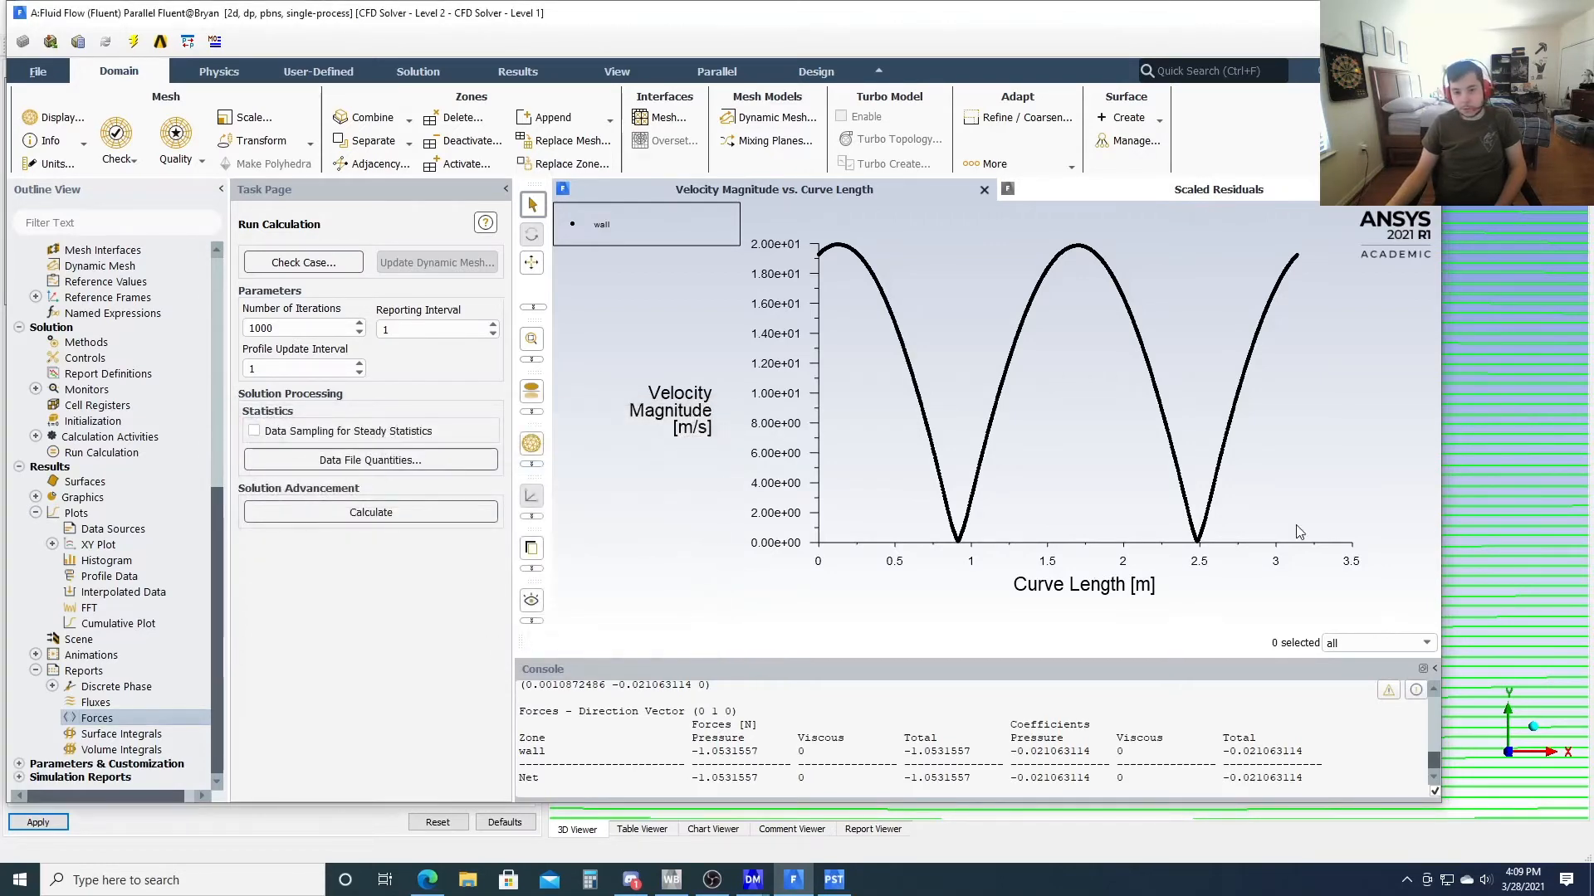
click(1512, 549)
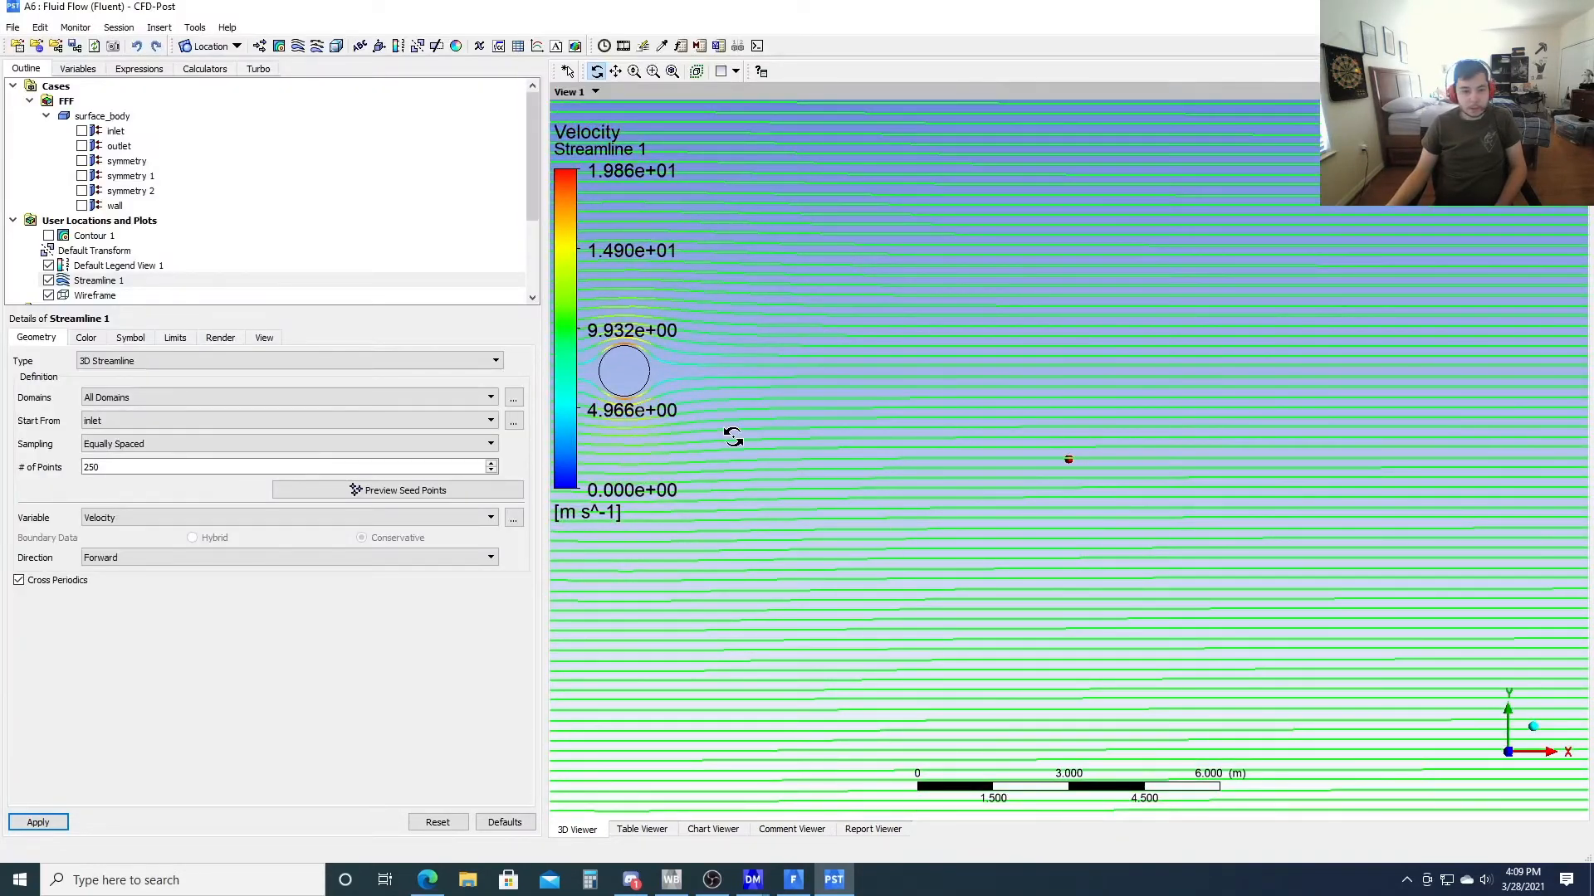
click(794, 880)
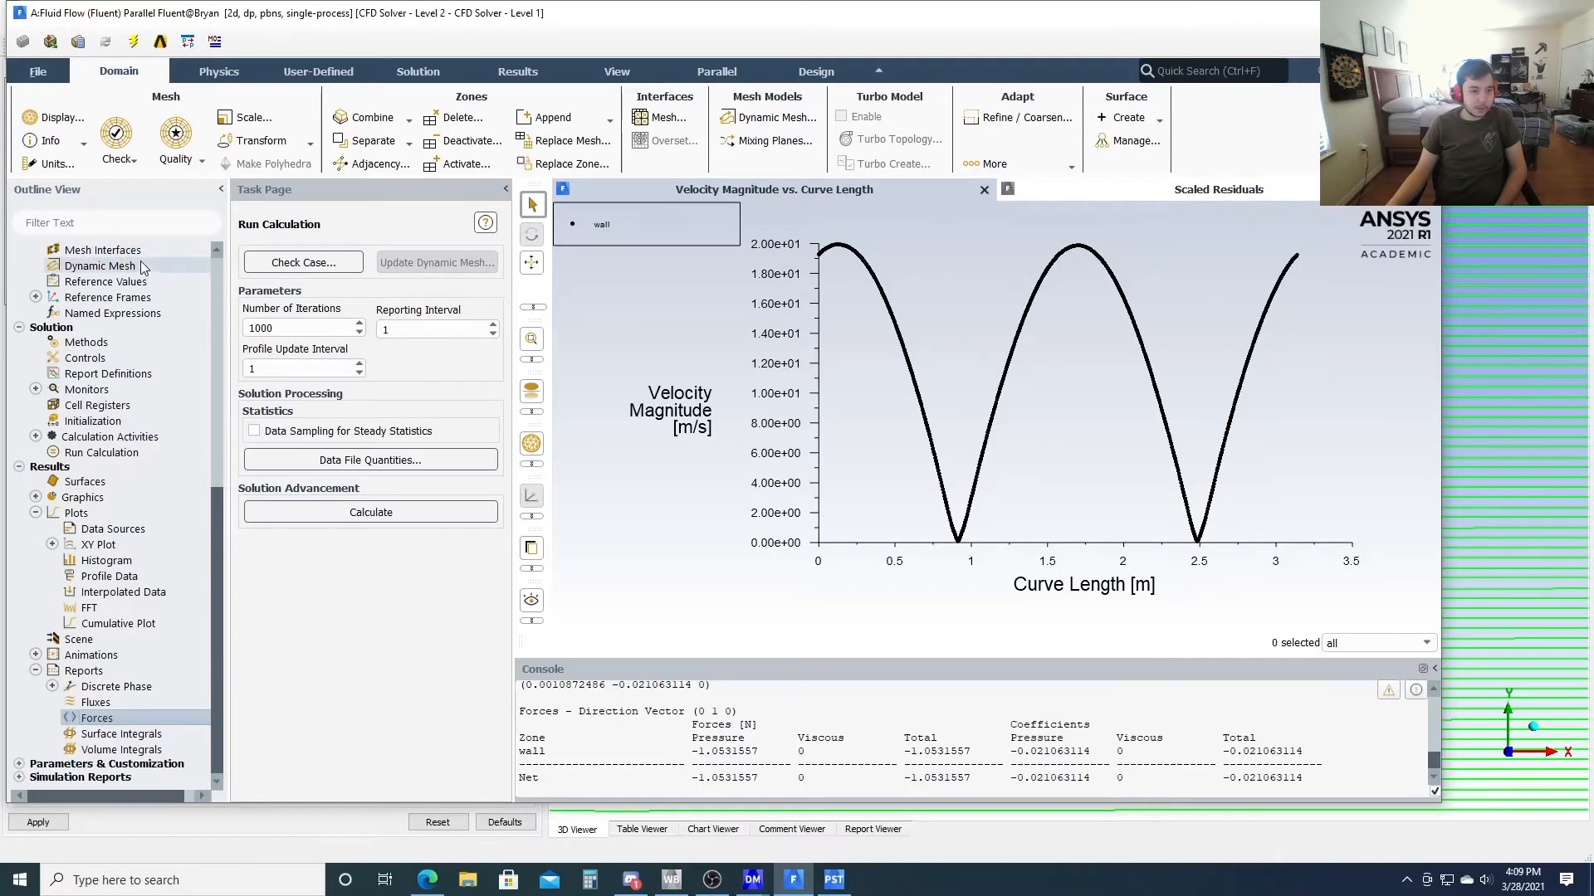
Change the viscous model to Laminar and enable the energy equation
scroll(141, 267, up, 9)
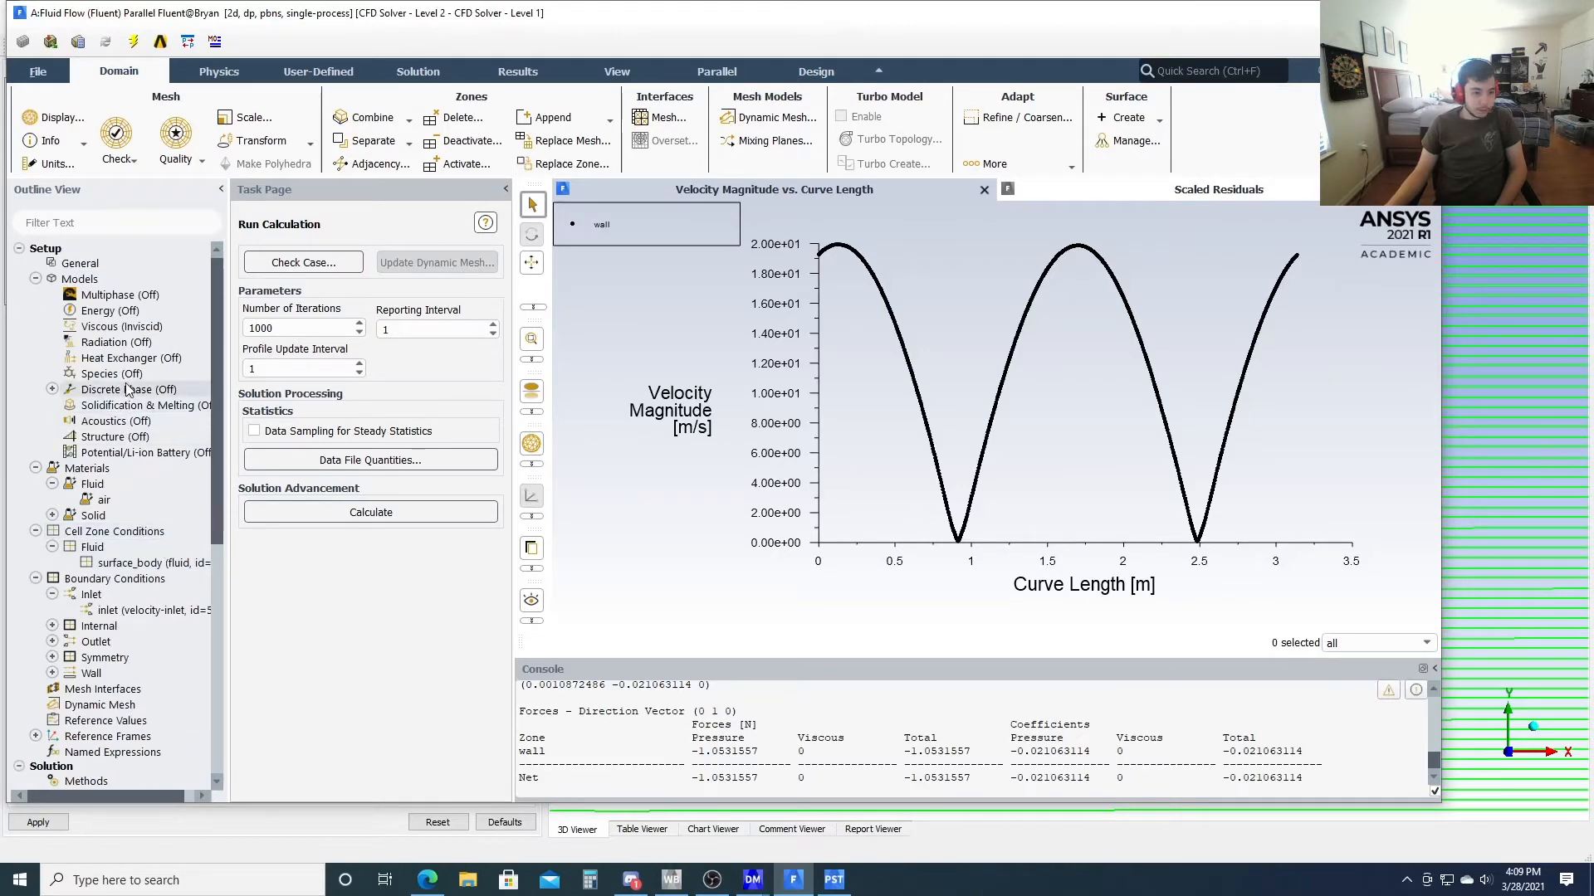
double_click(116, 326)
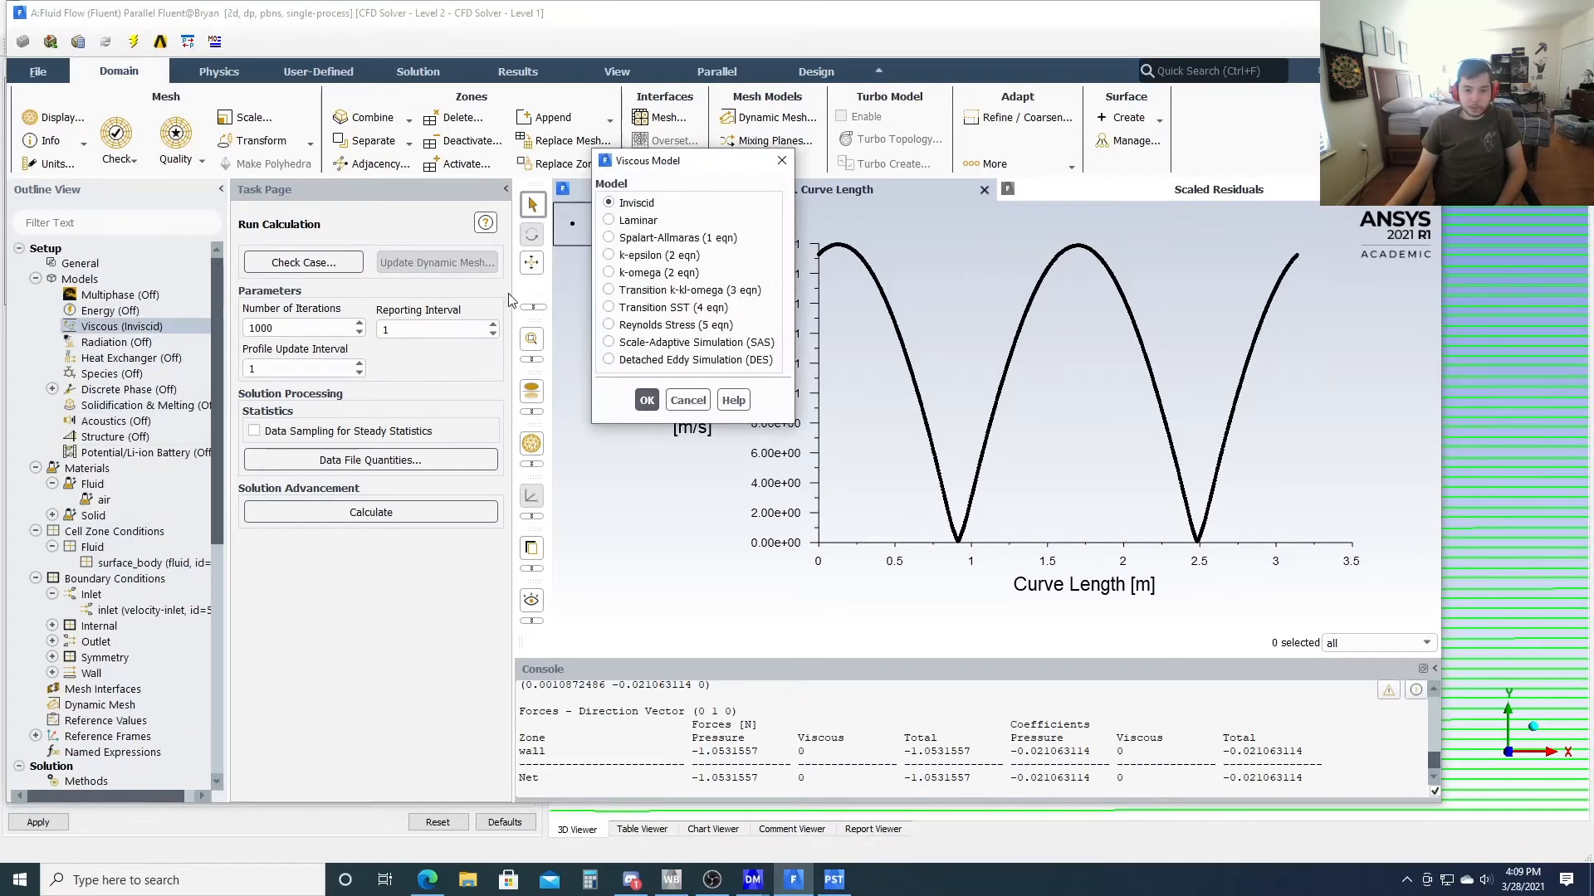
click(636, 220)
click(646, 400)
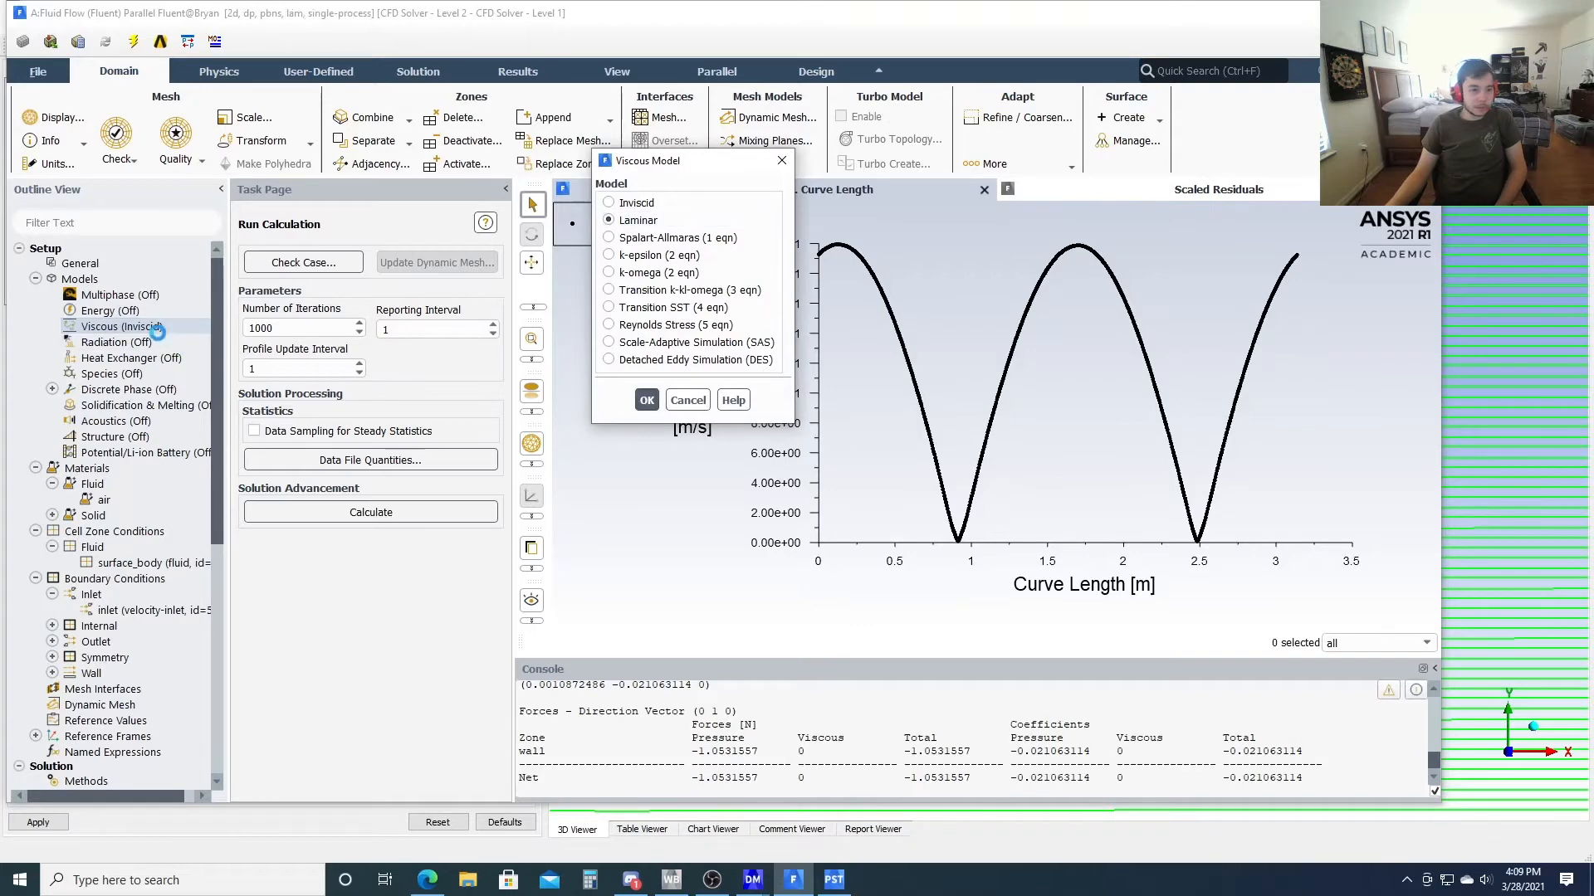
double_click(108, 311)
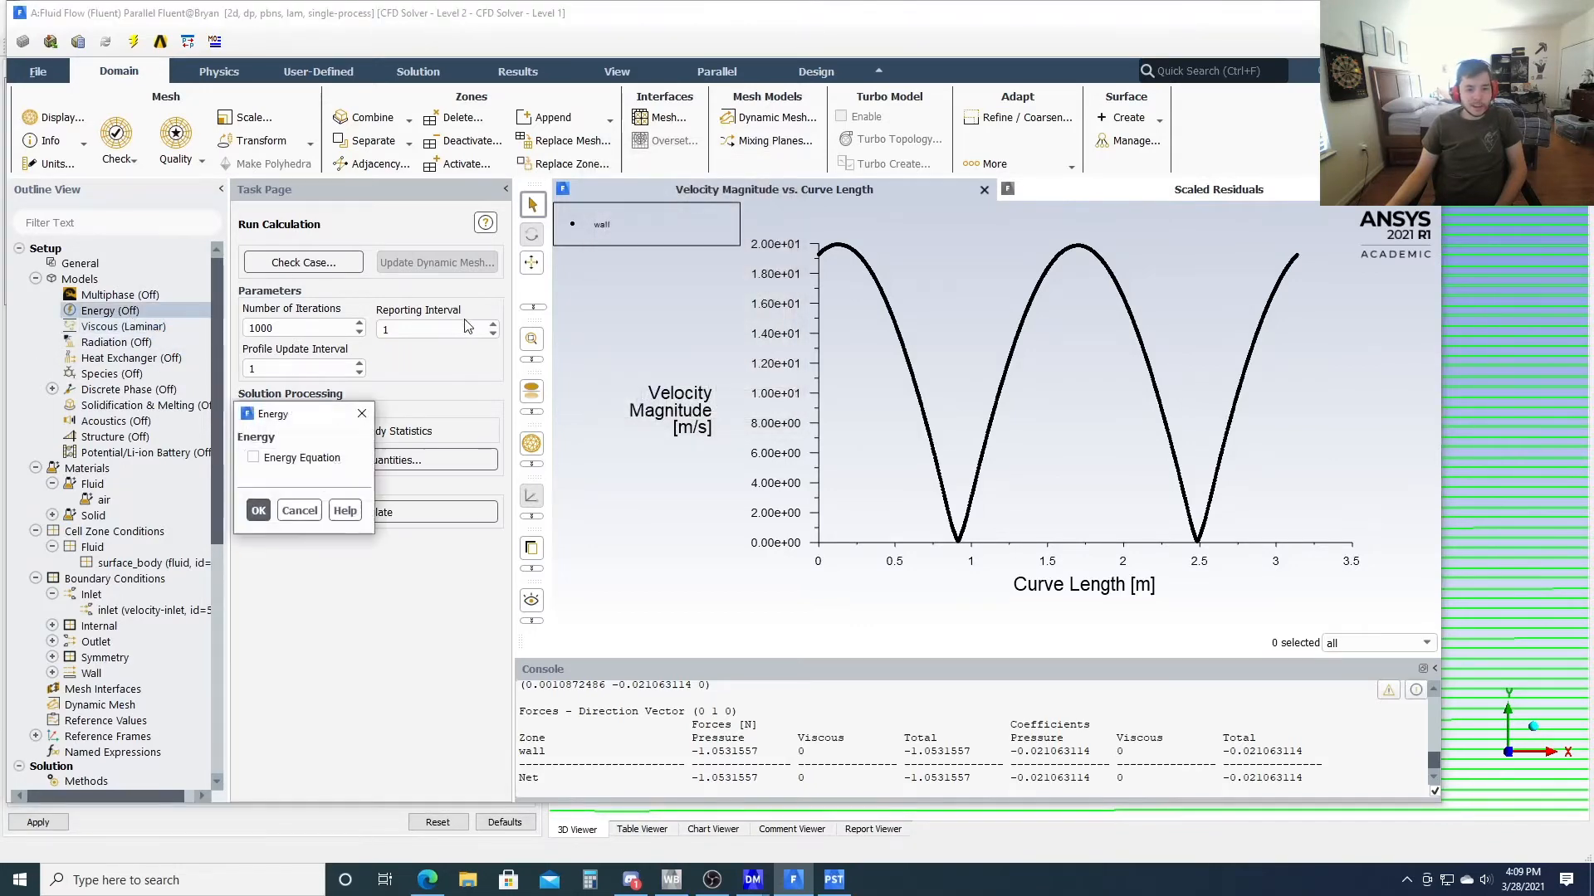
click(253, 457)
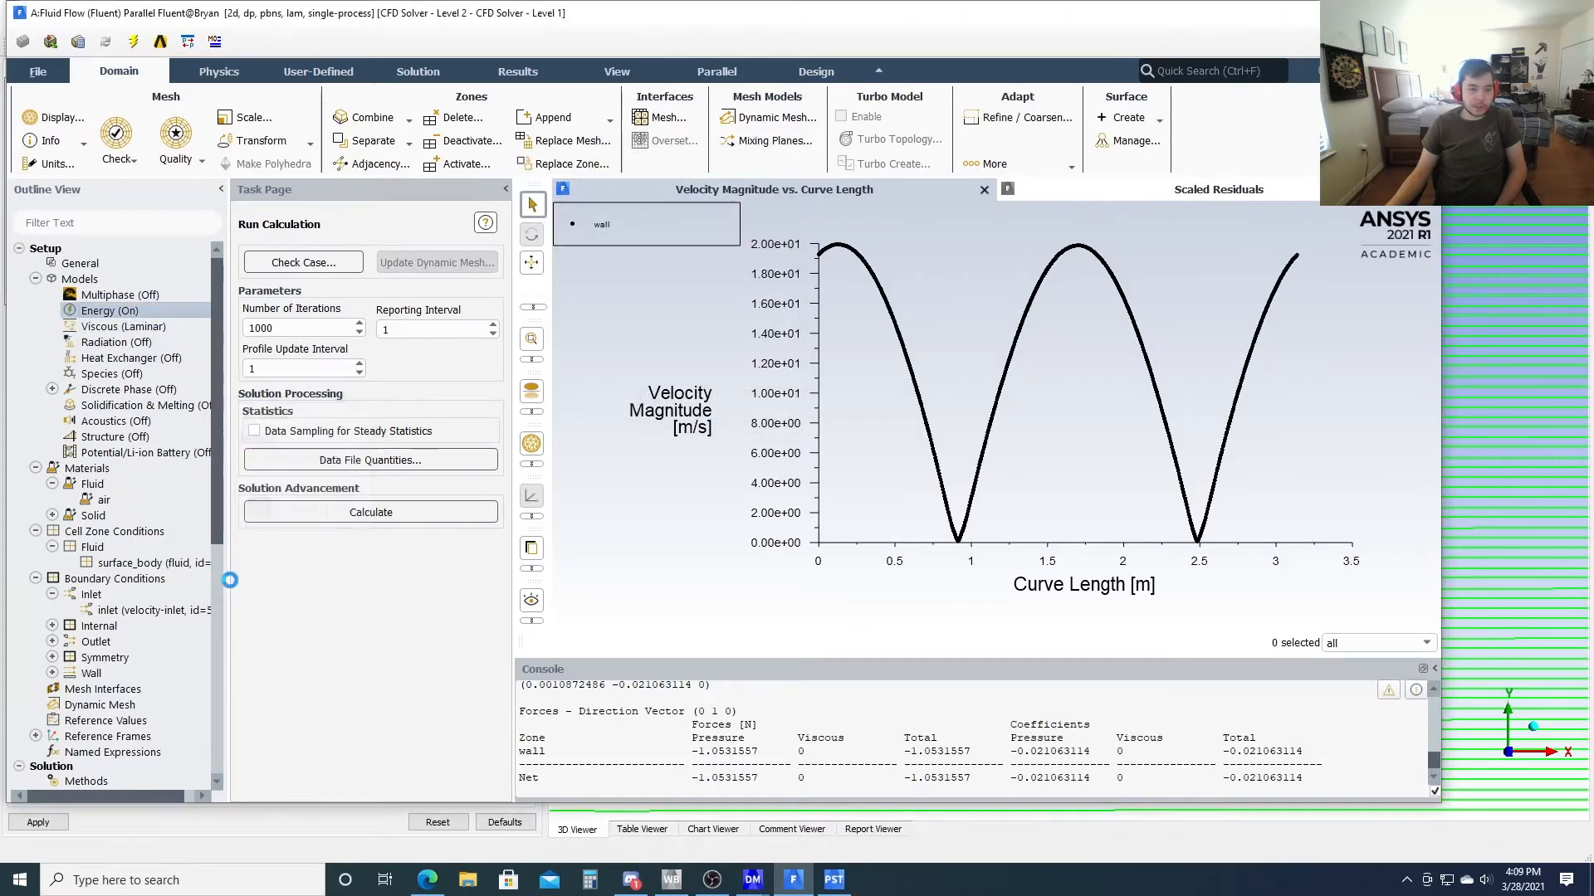
click(258, 510)
Open the air material's properties and look up the laminar case's Reynolds number on the assignment page in the browser, returning to Fluent
click(101, 501)
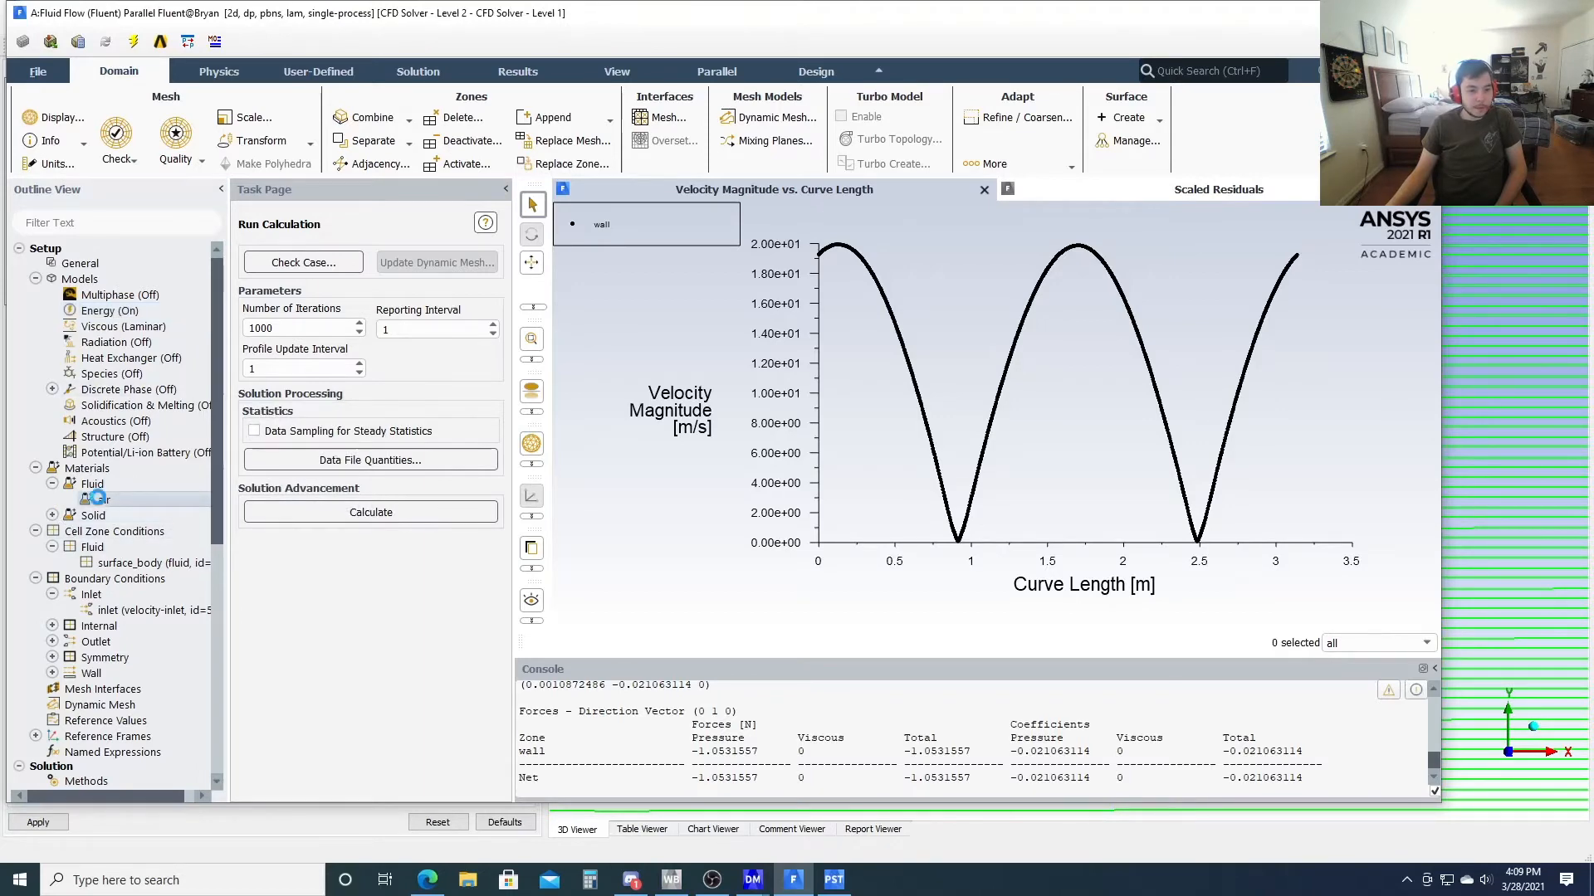
scroll(408, 722, down, 2)
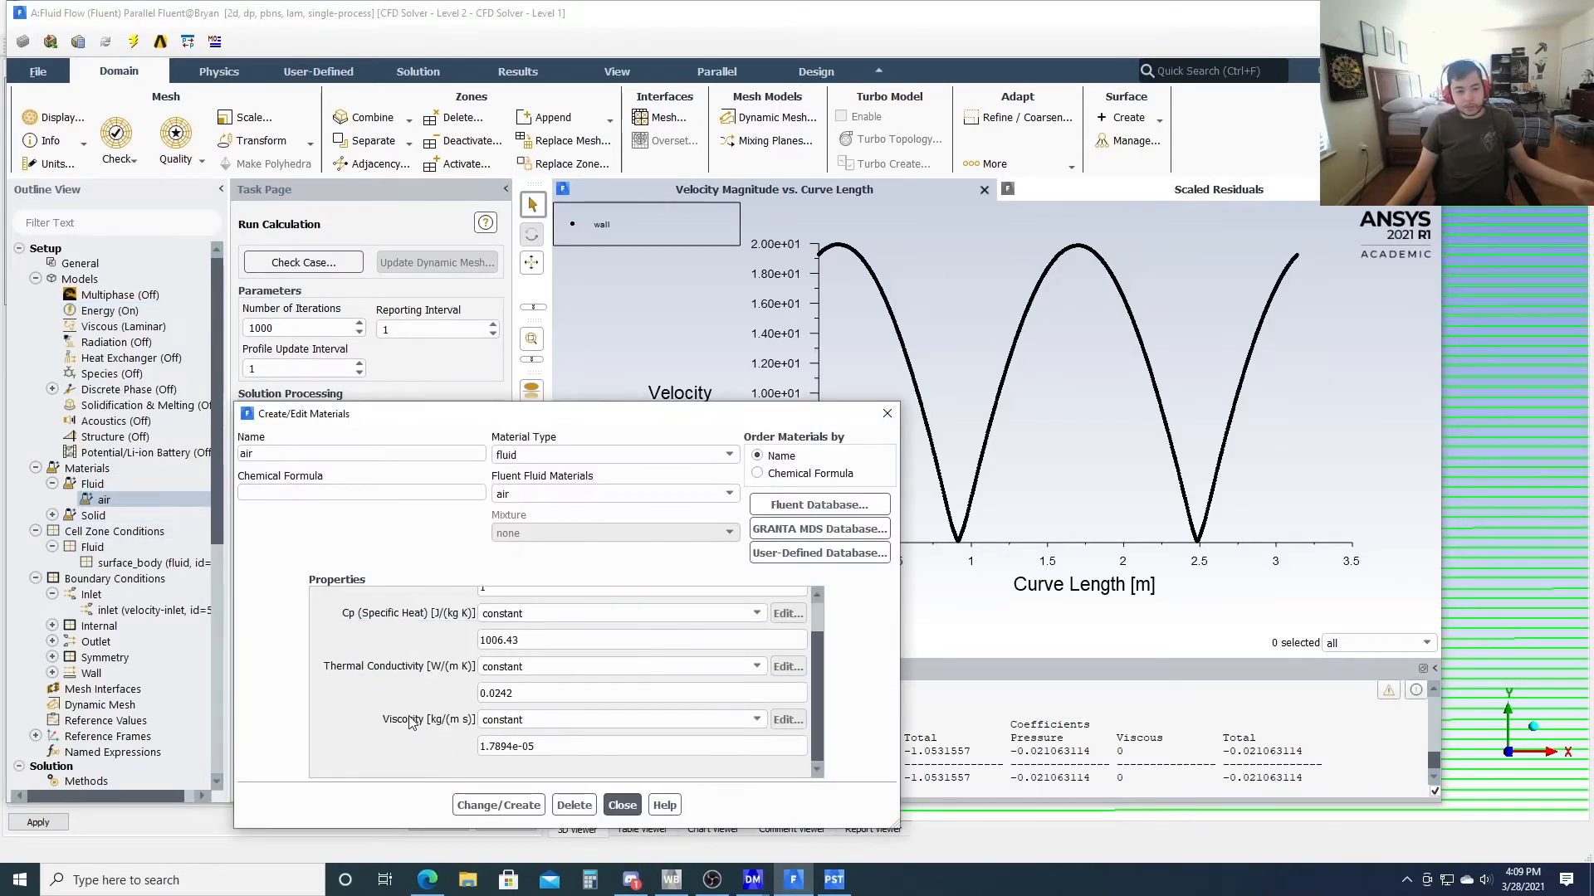
scroll(387, 745, up, 2)
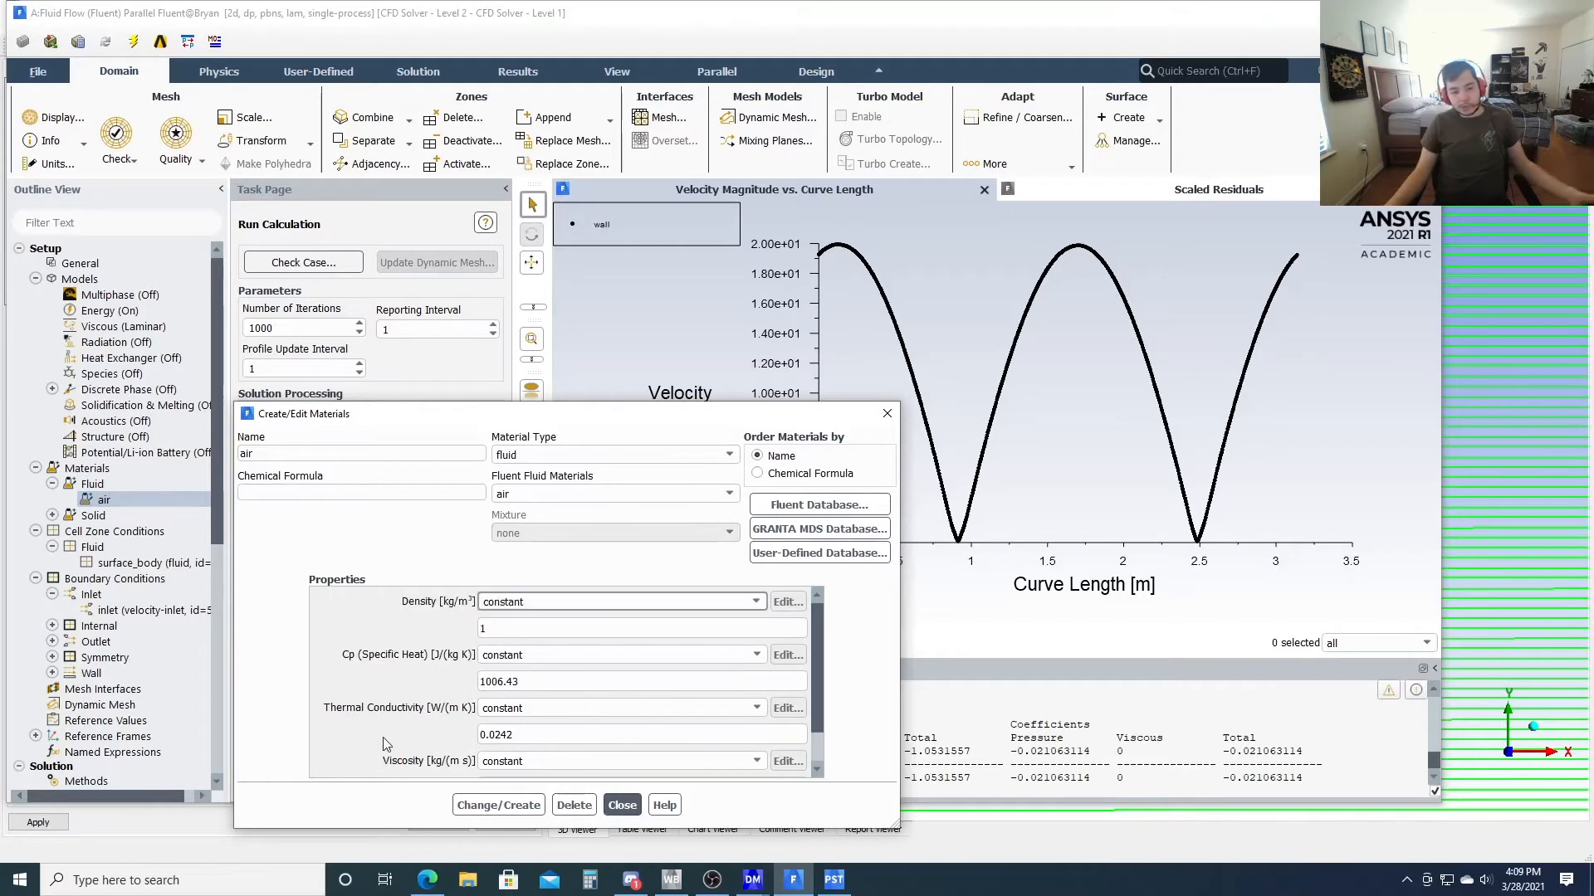
scroll(387, 745, down, 2)
click(435, 885)
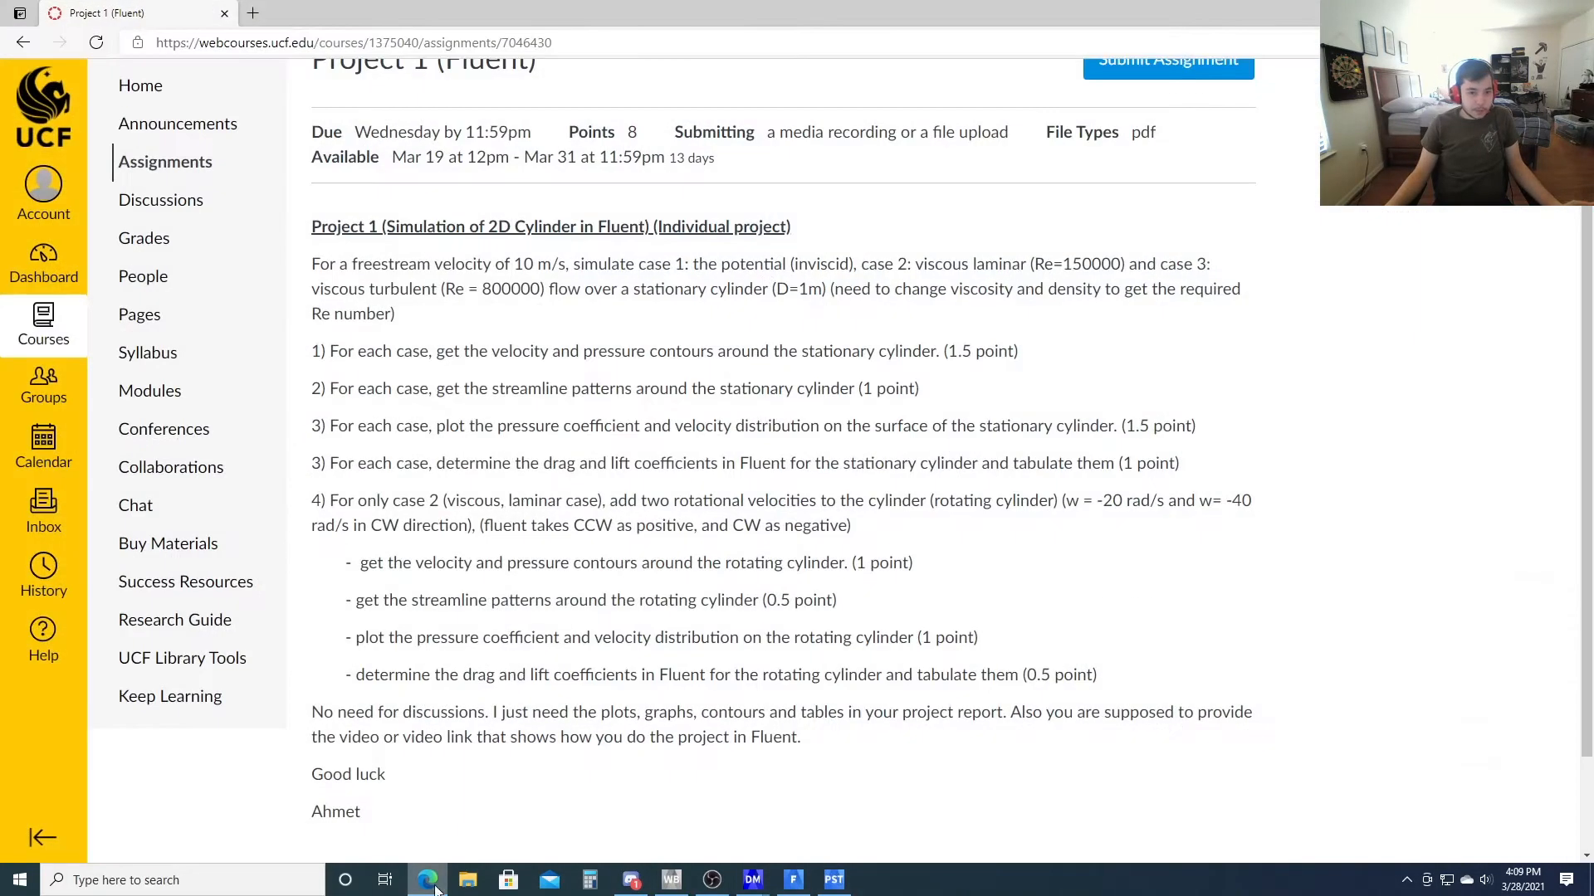
drag(1067, 265, 1092, 264)
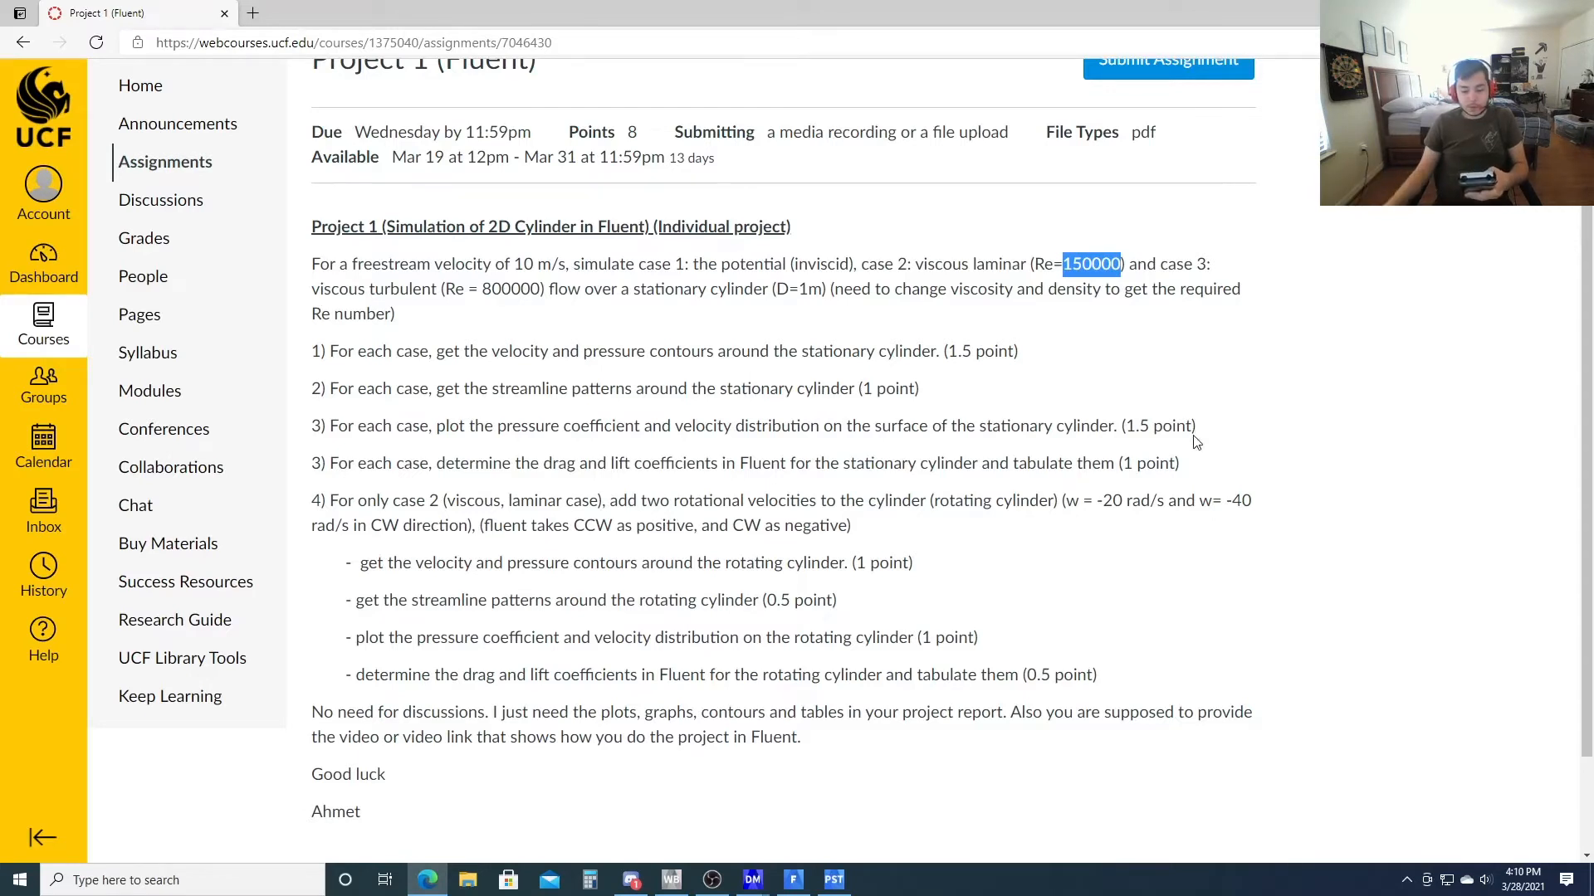
click(794, 882)
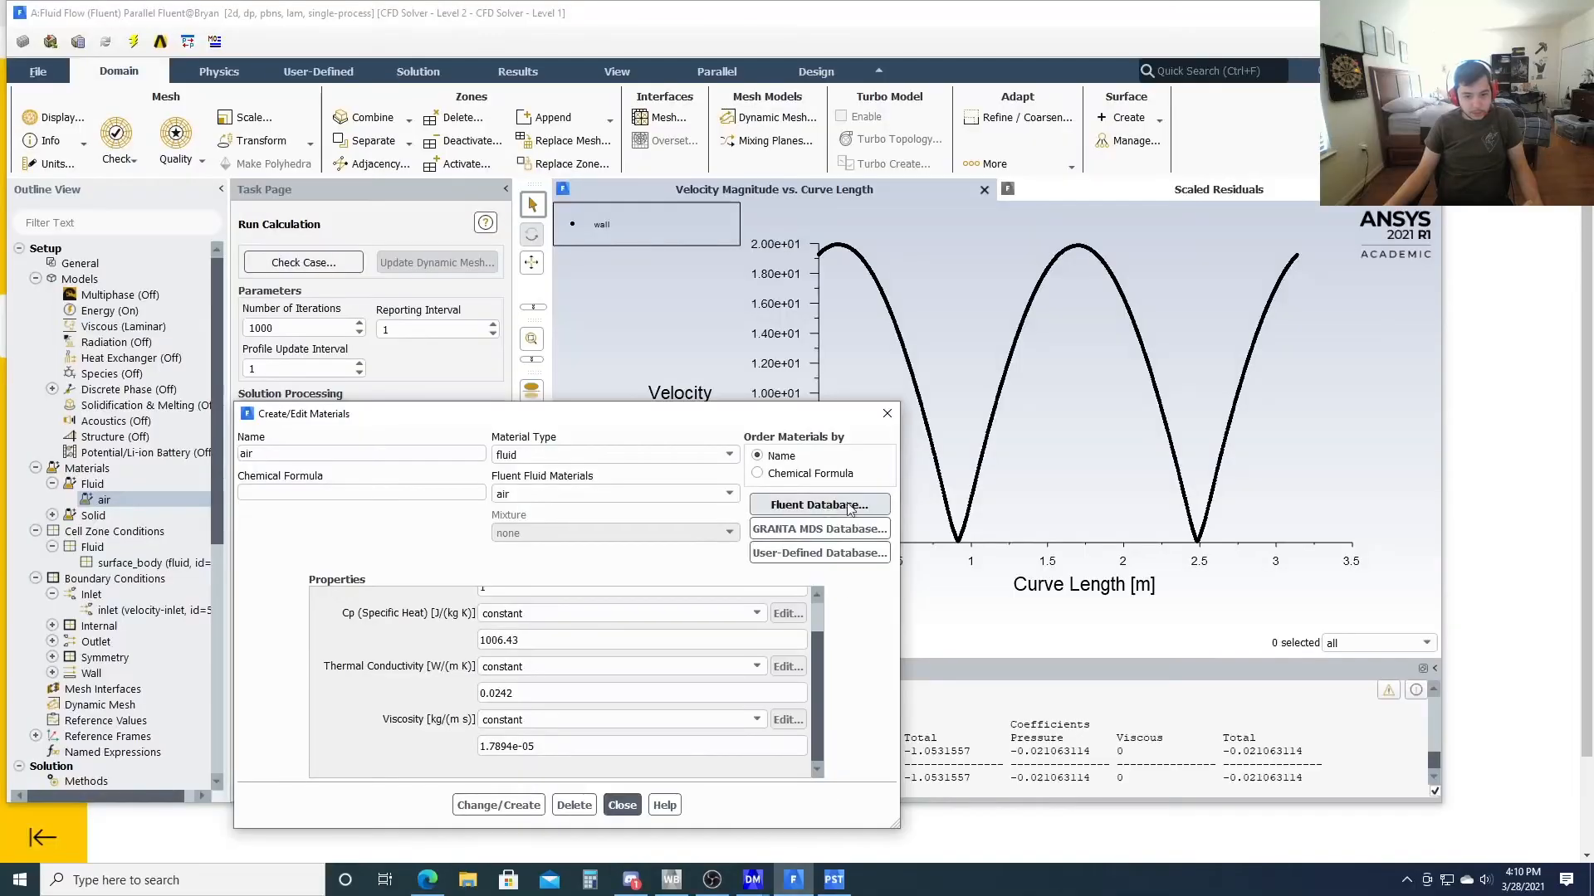
Set air's constant viscosity to 6.666667e-05 kg/(m s), apply the material change and close the material editor
click(513, 746)
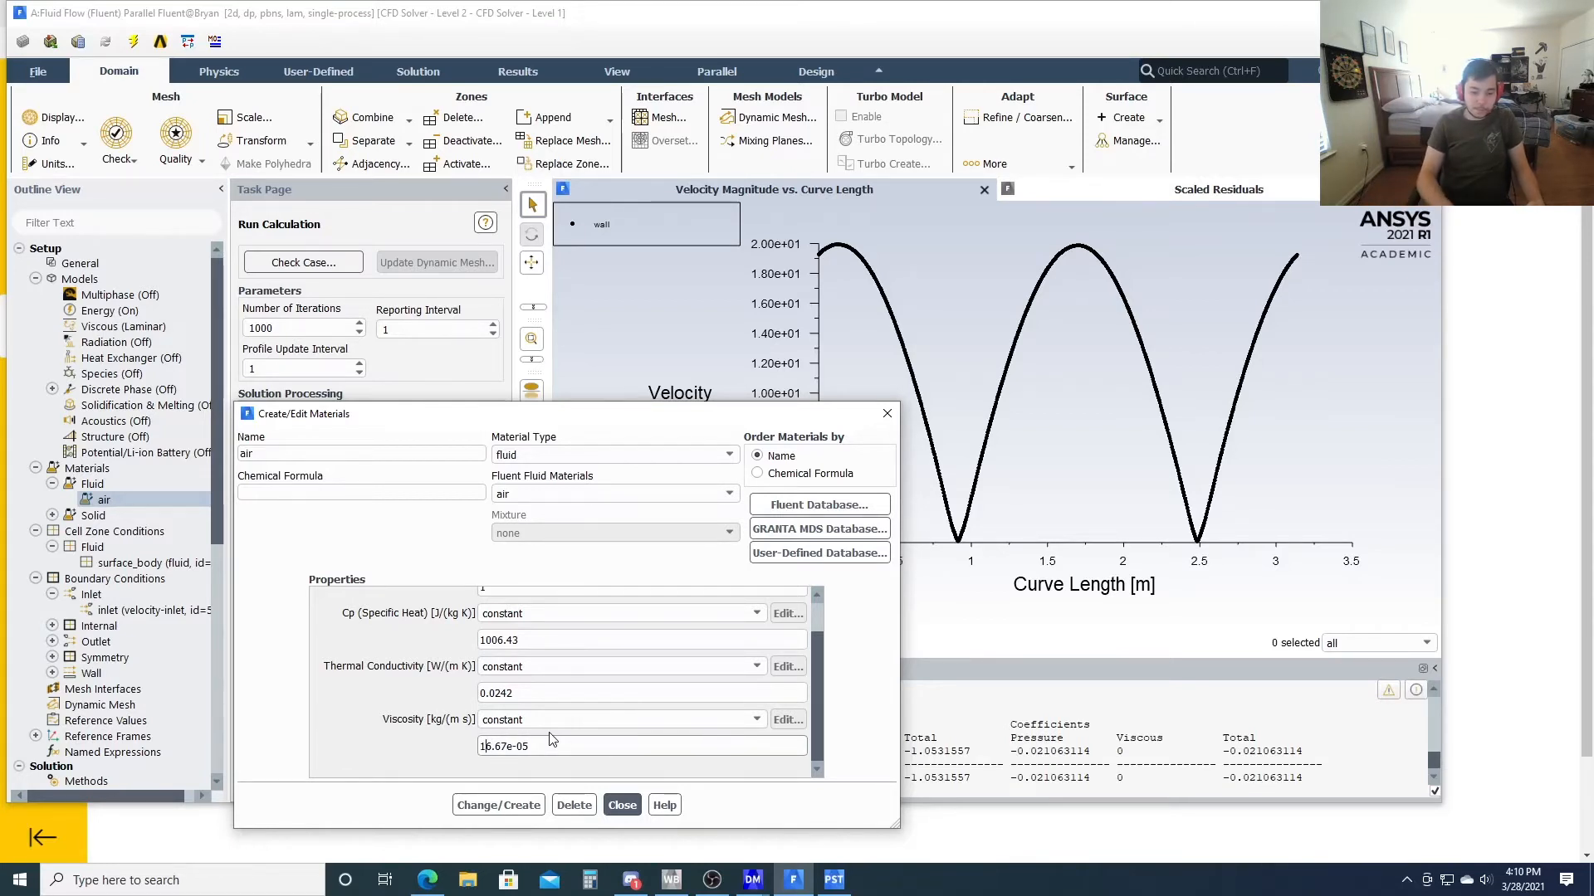
key(BackSpace)
click(539, 740)
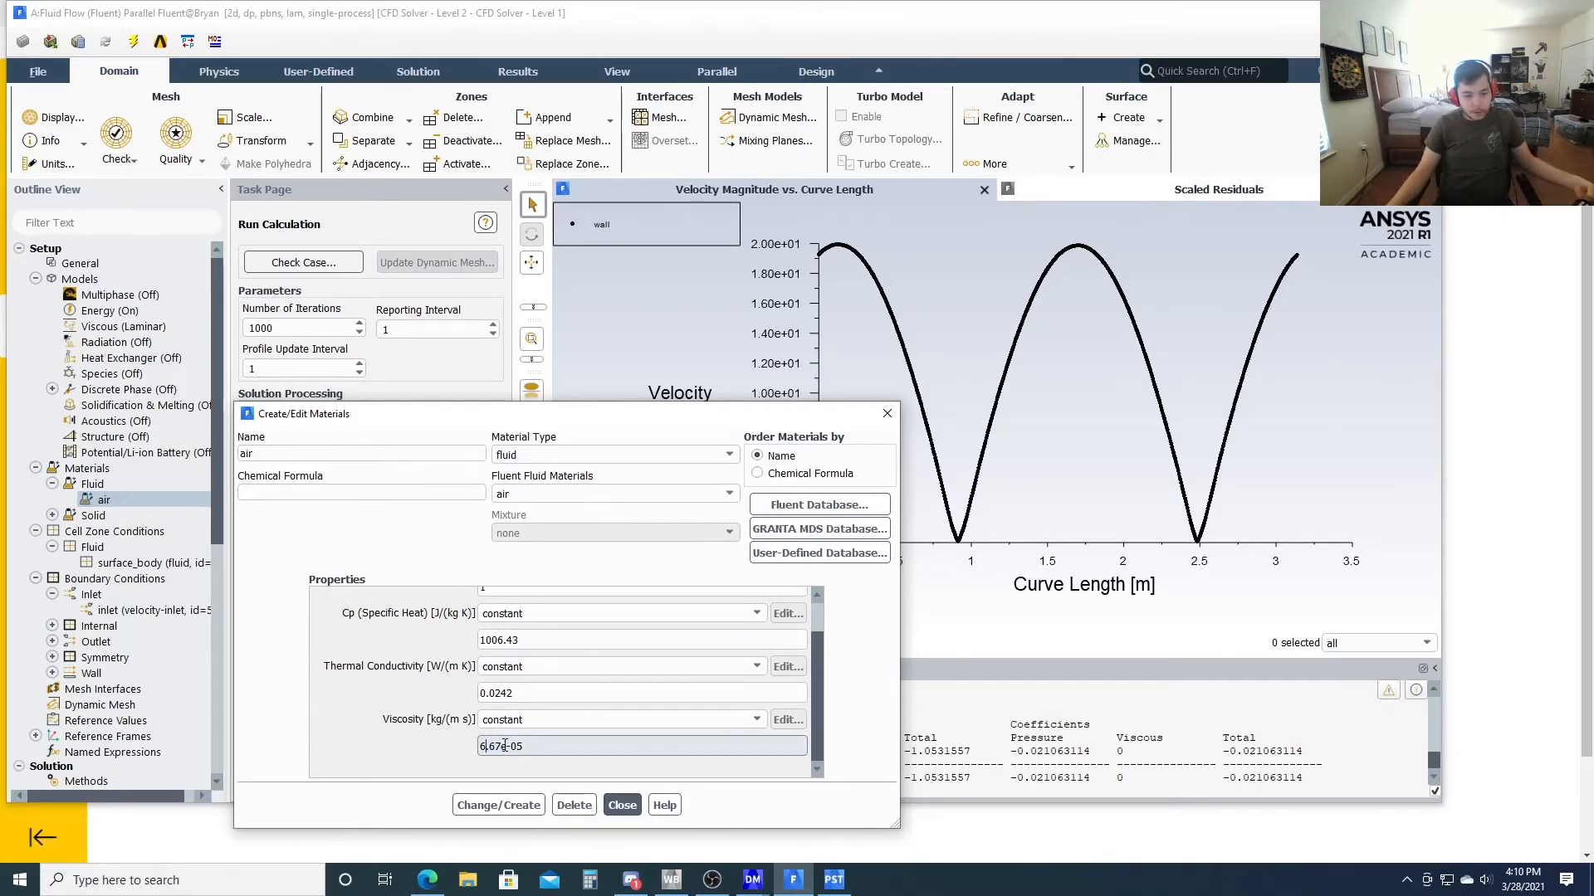
key(BackSpace)
text(666666)
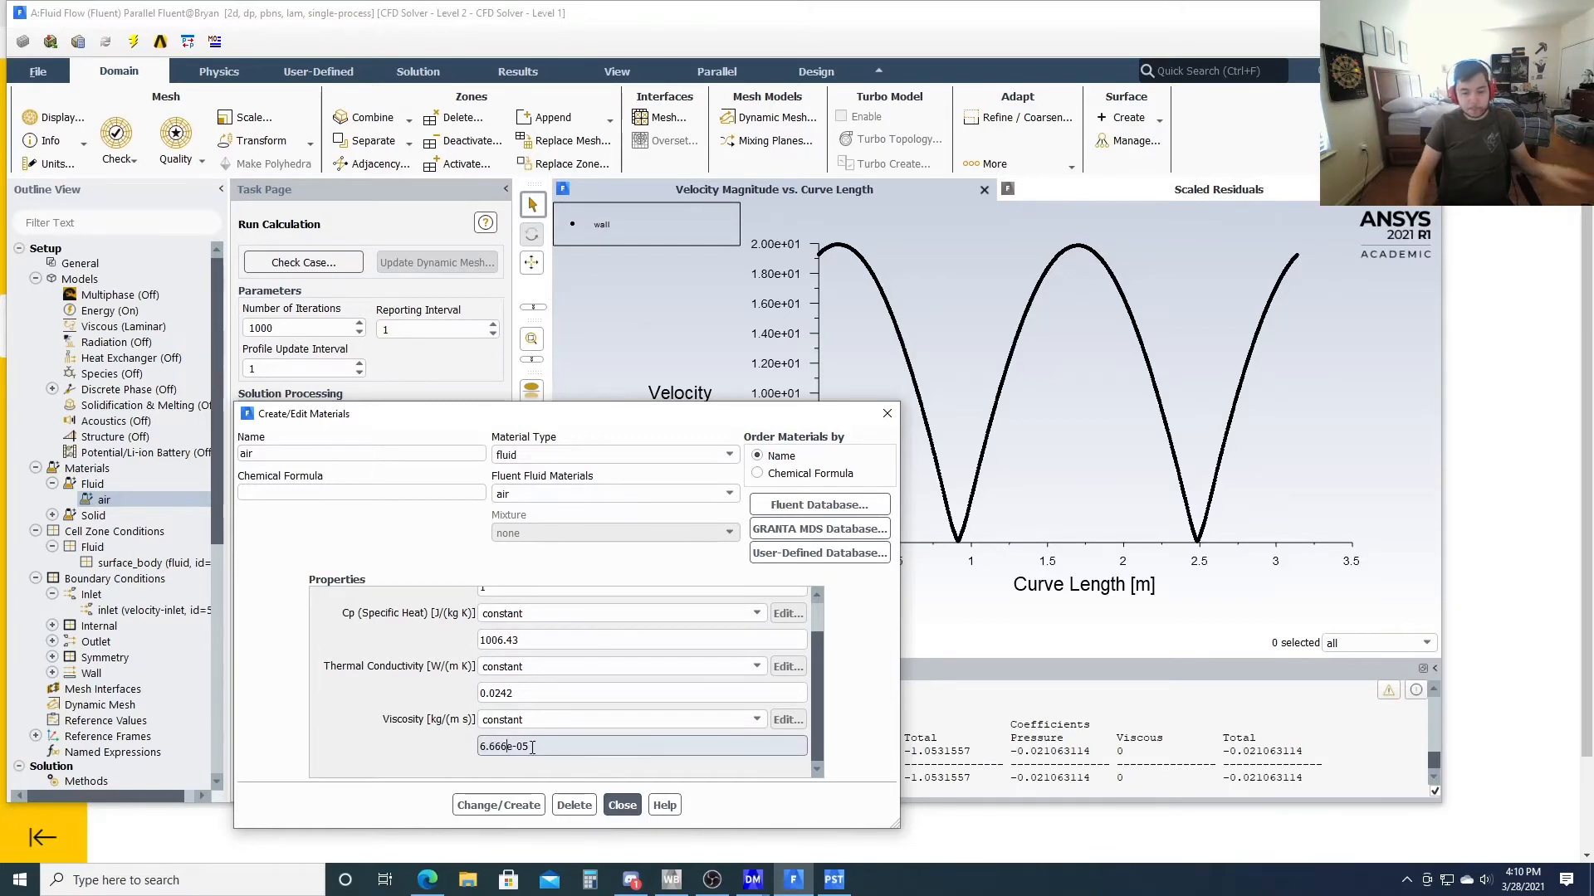
text(6666666666)
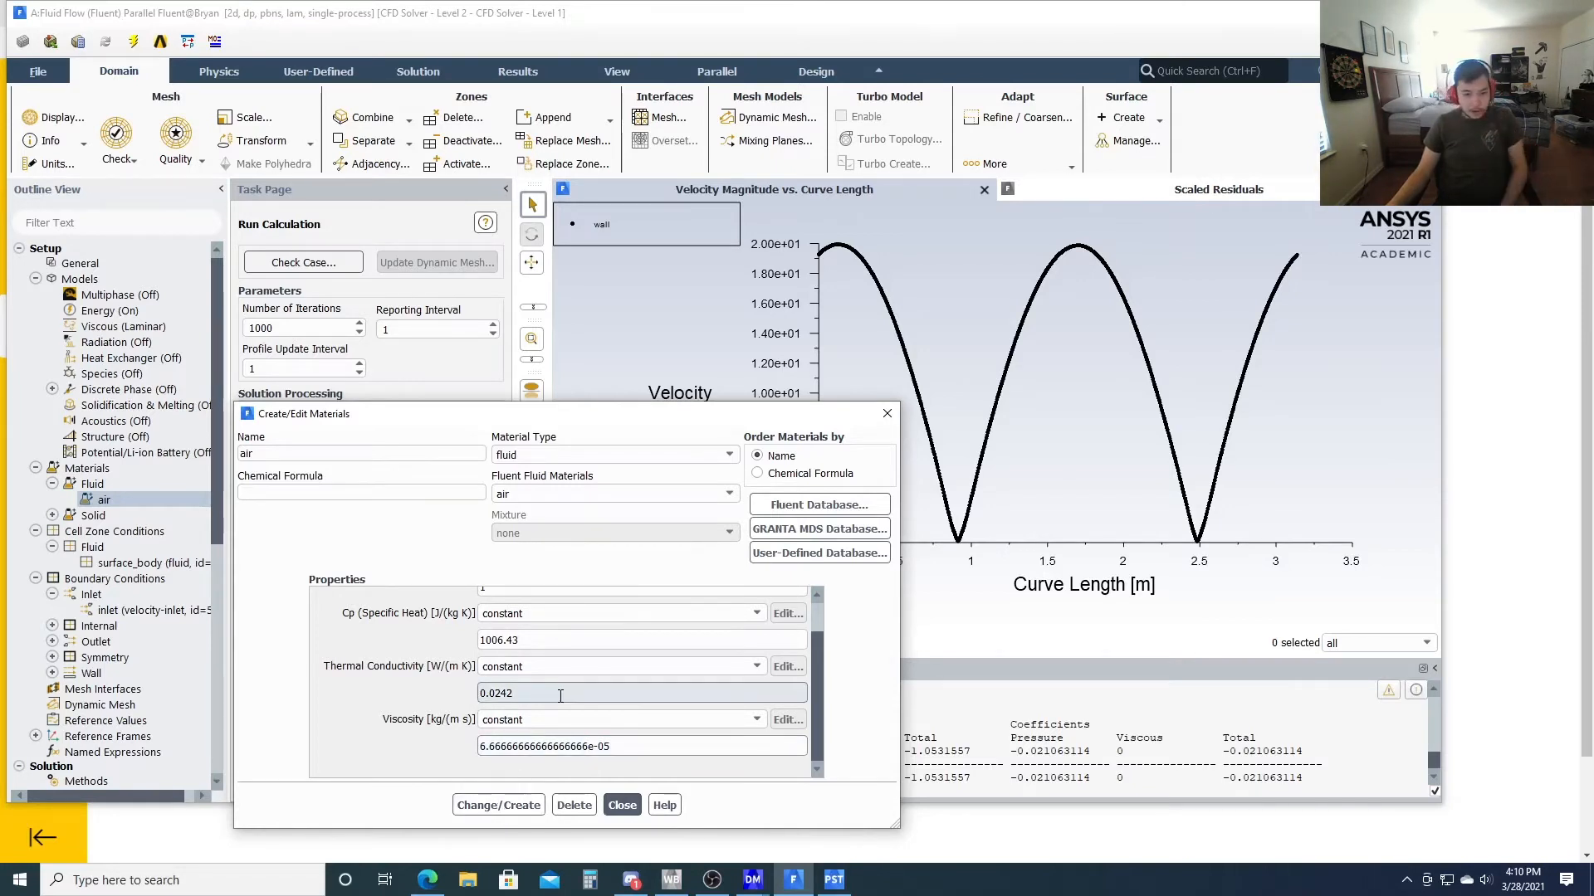
scroll(560, 695, up, 2)
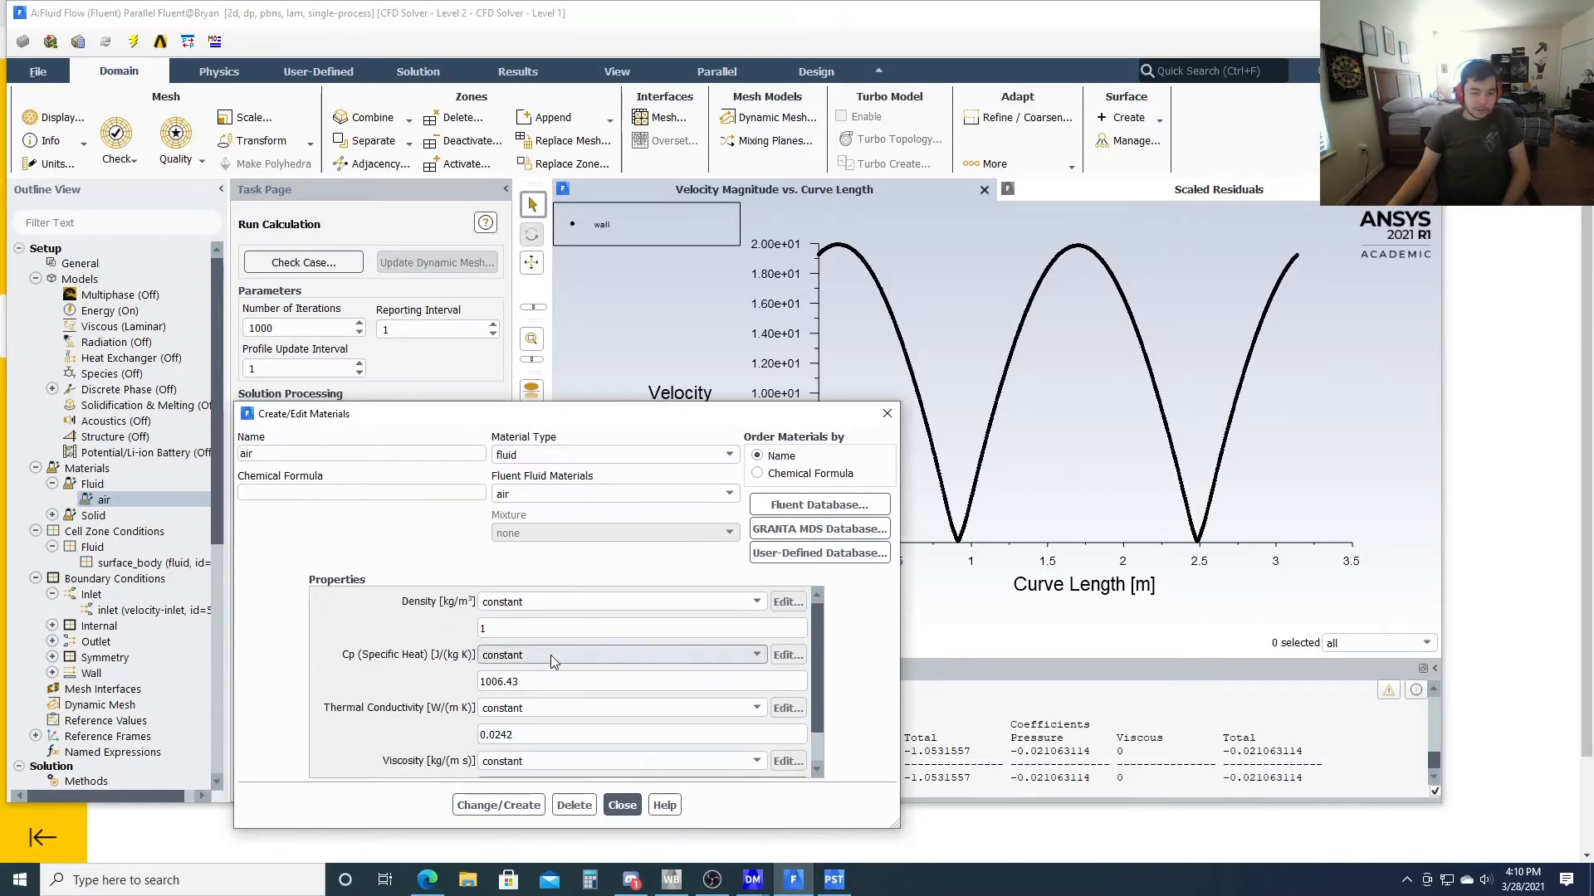
click(503, 805)
click(622, 806)
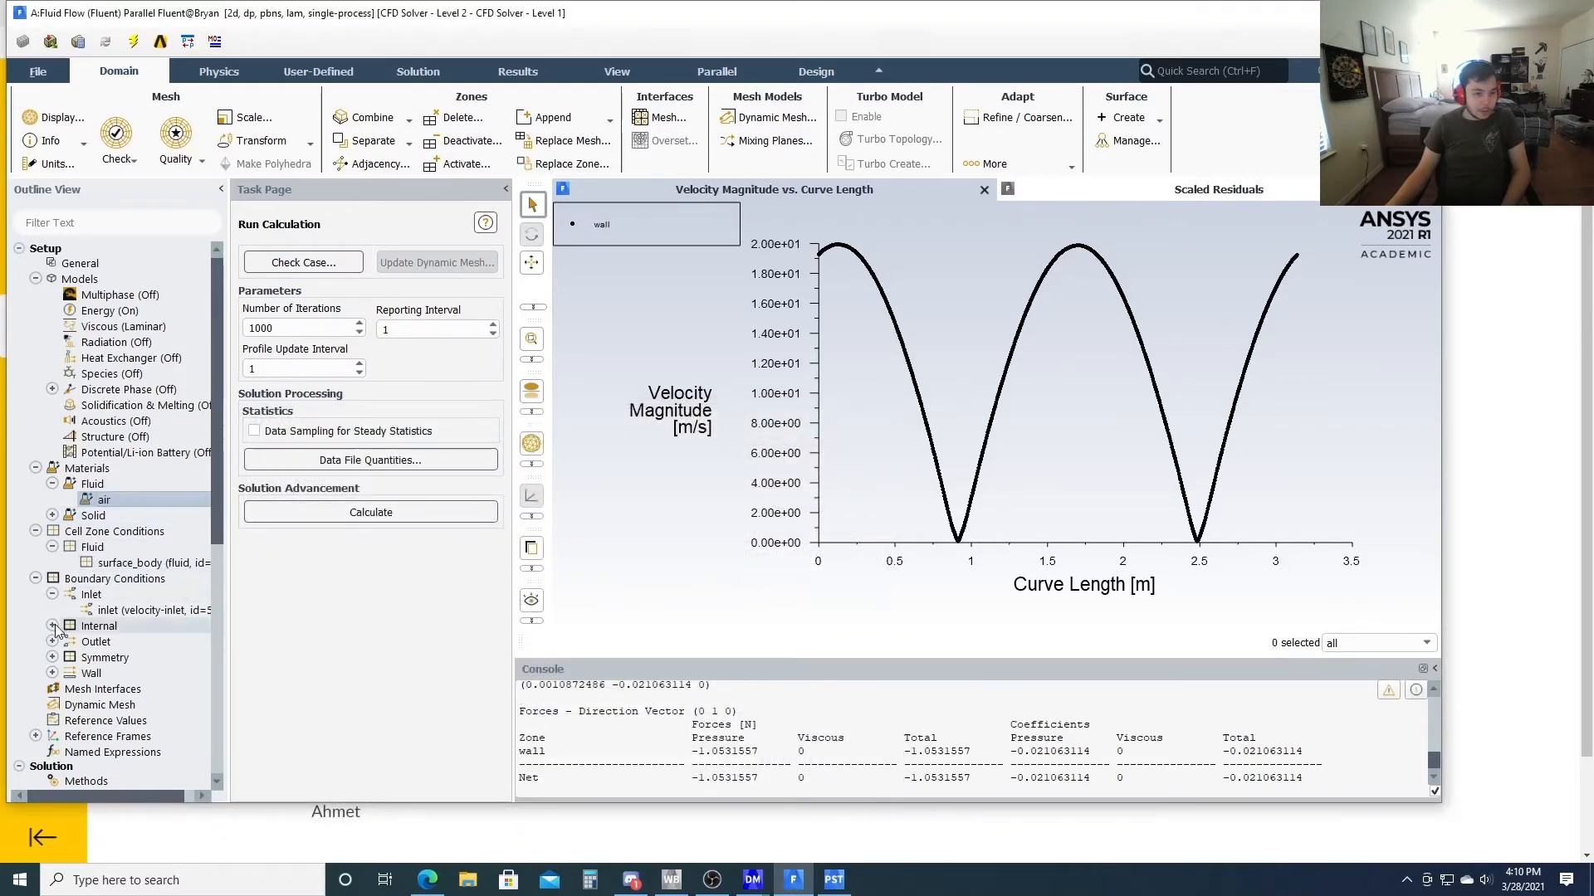
Check the inlet's velocity settings and the material properties of air assigned to the surface_body cell zone
click(114, 612)
double_click(116, 614)
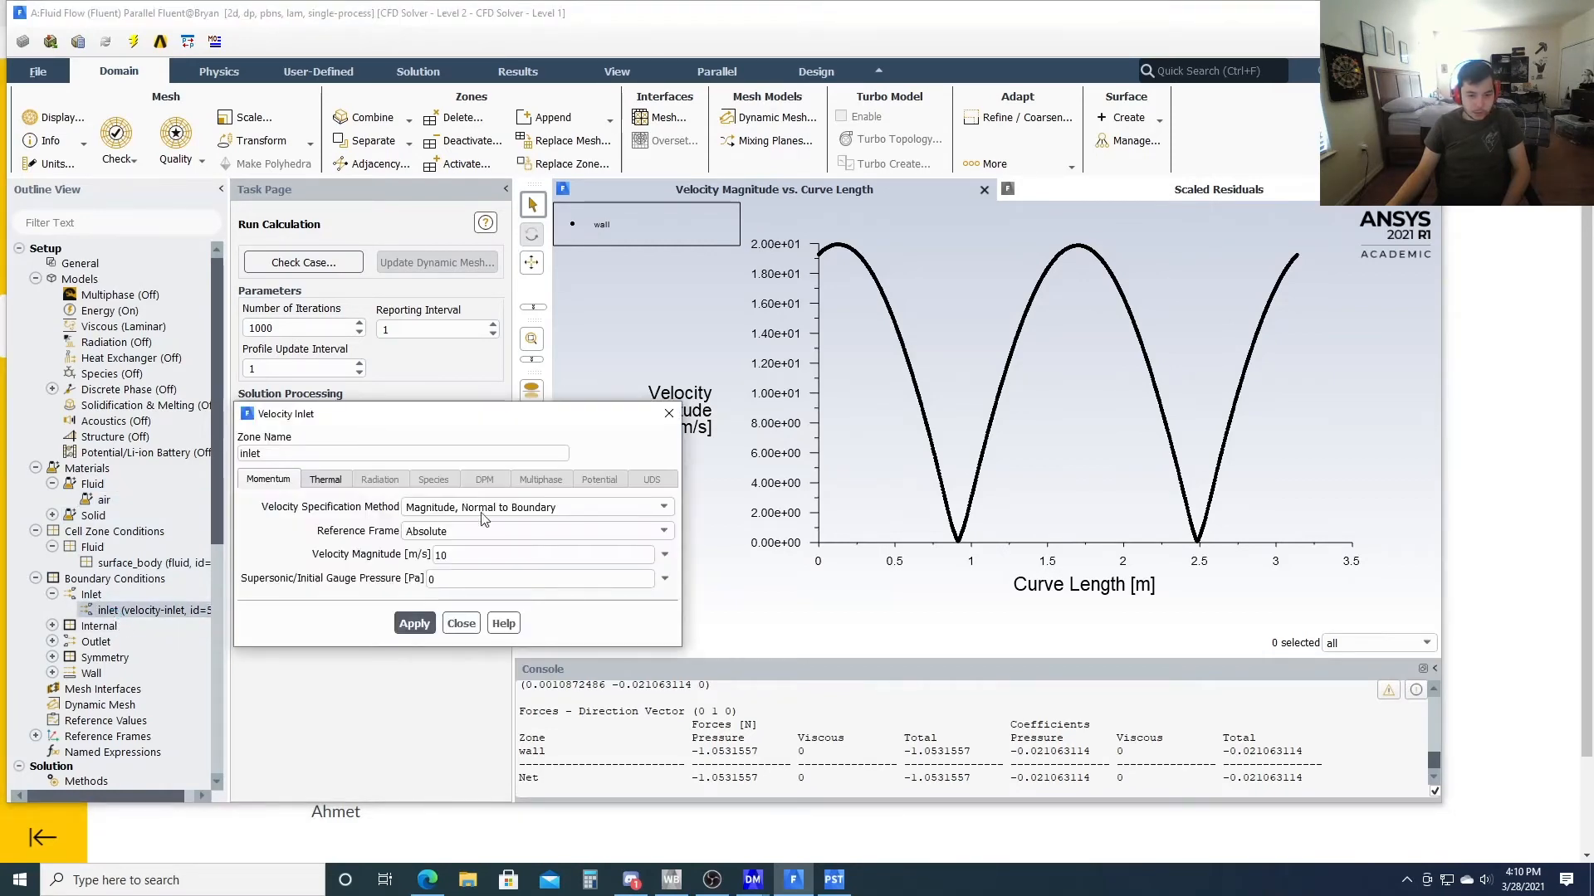
click(462, 622)
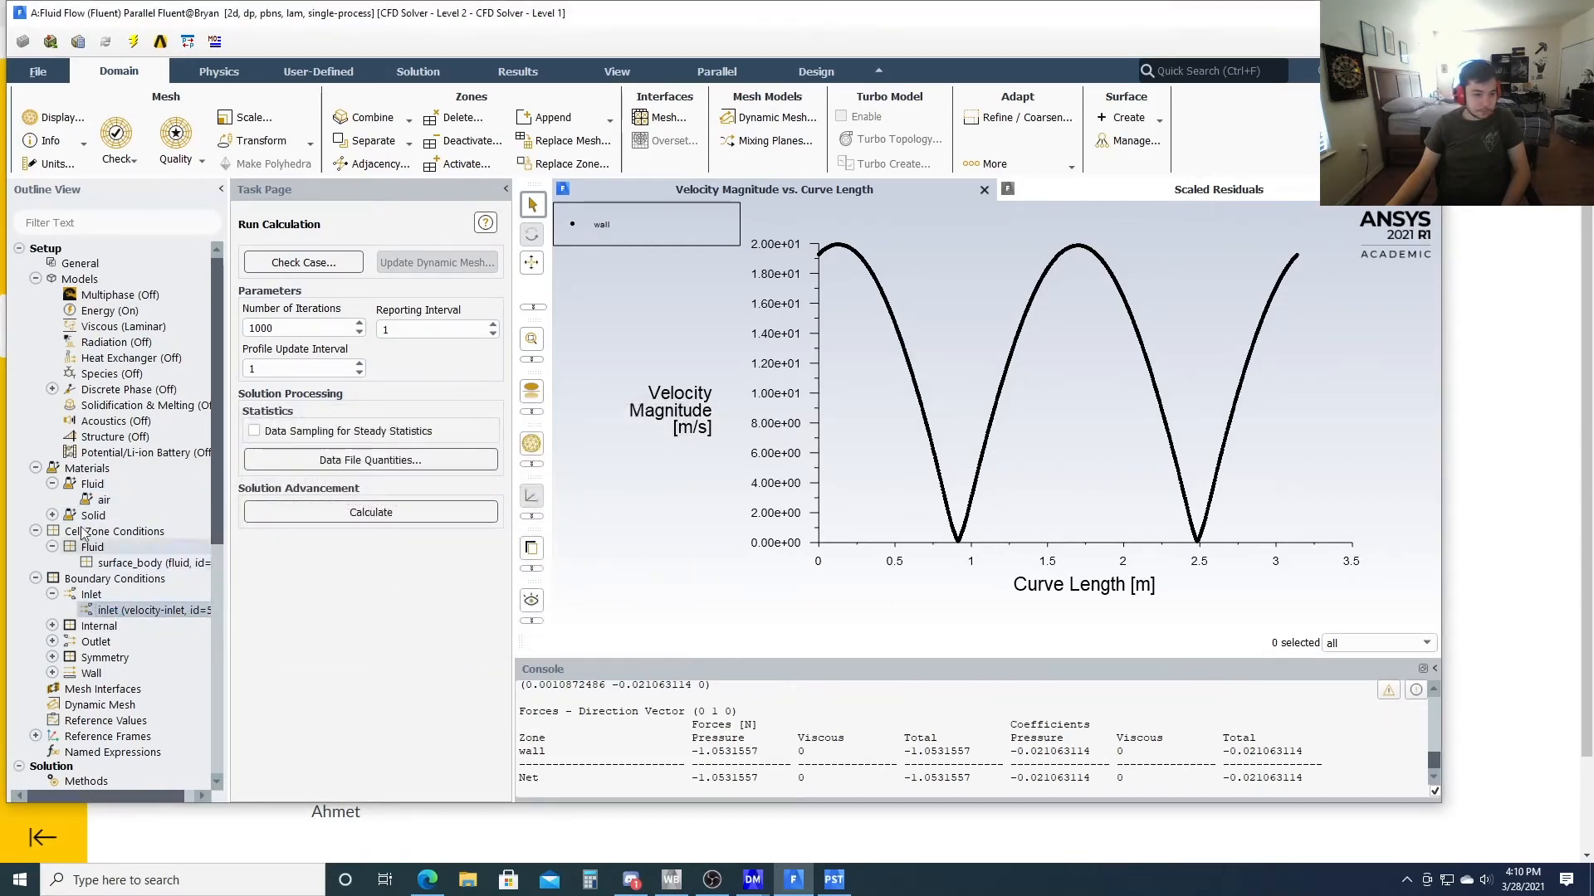
double_click(141, 563)
click(456, 478)
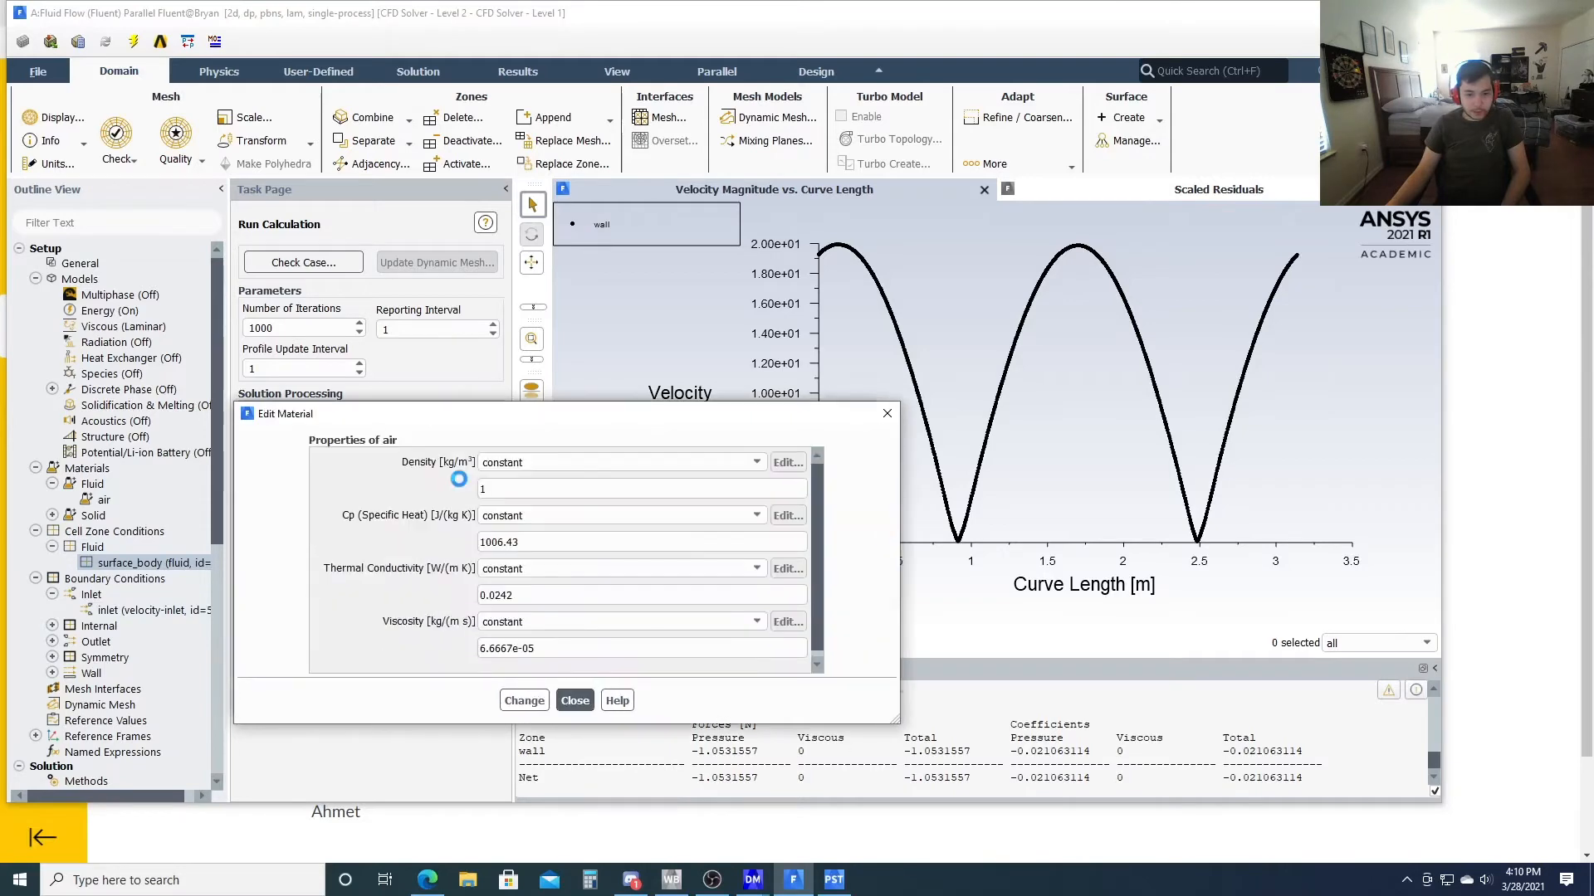
scroll(464, 641, up, 1)
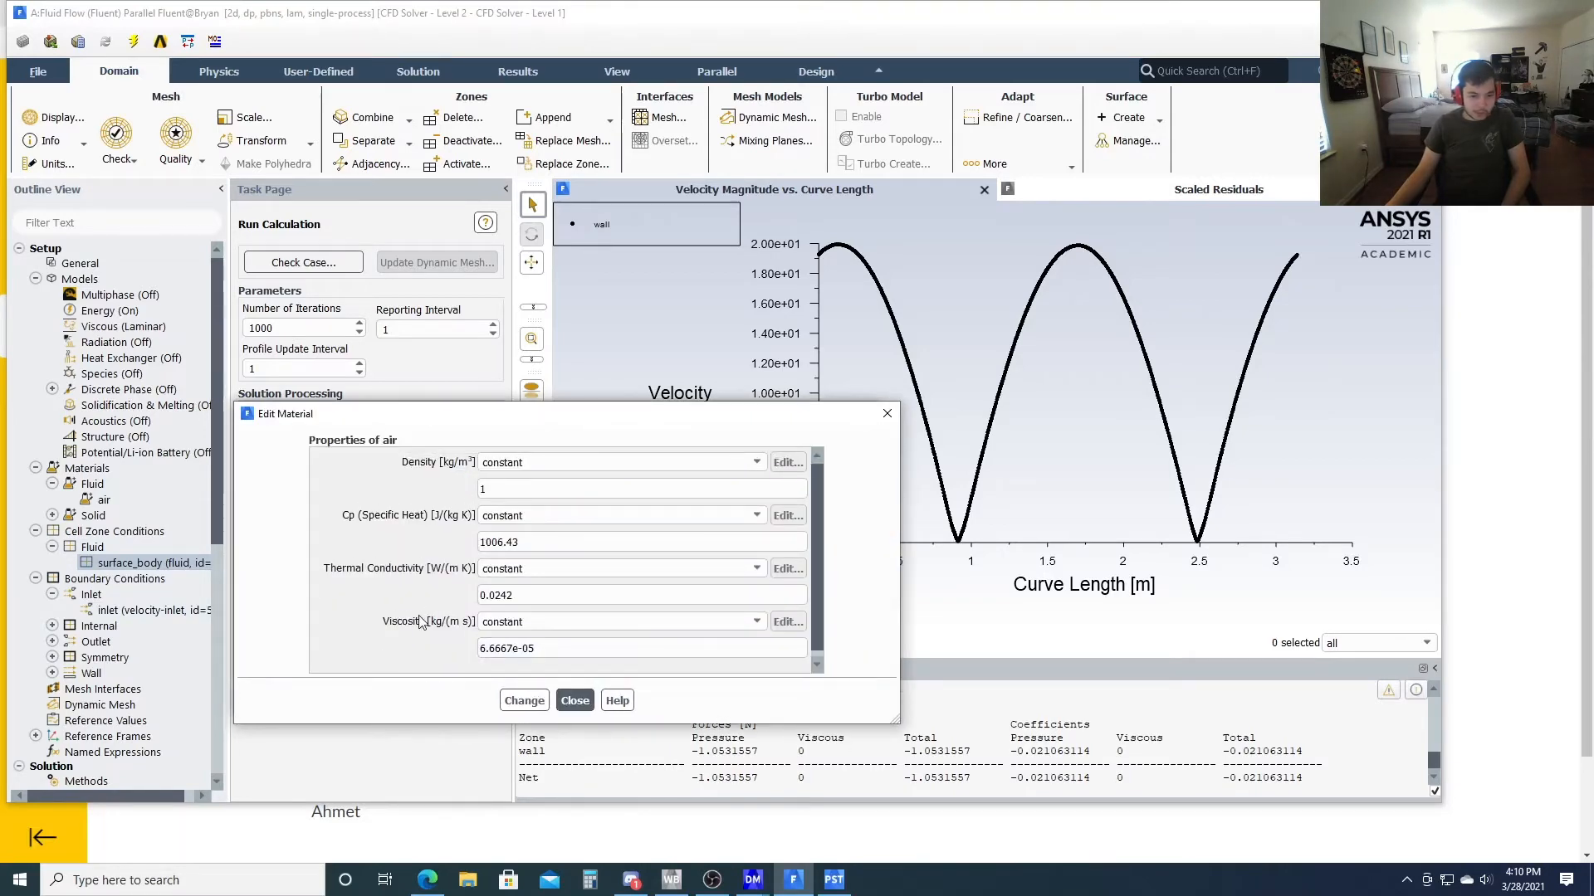
scroll(422, 622, down, 1)
click(574, 701)
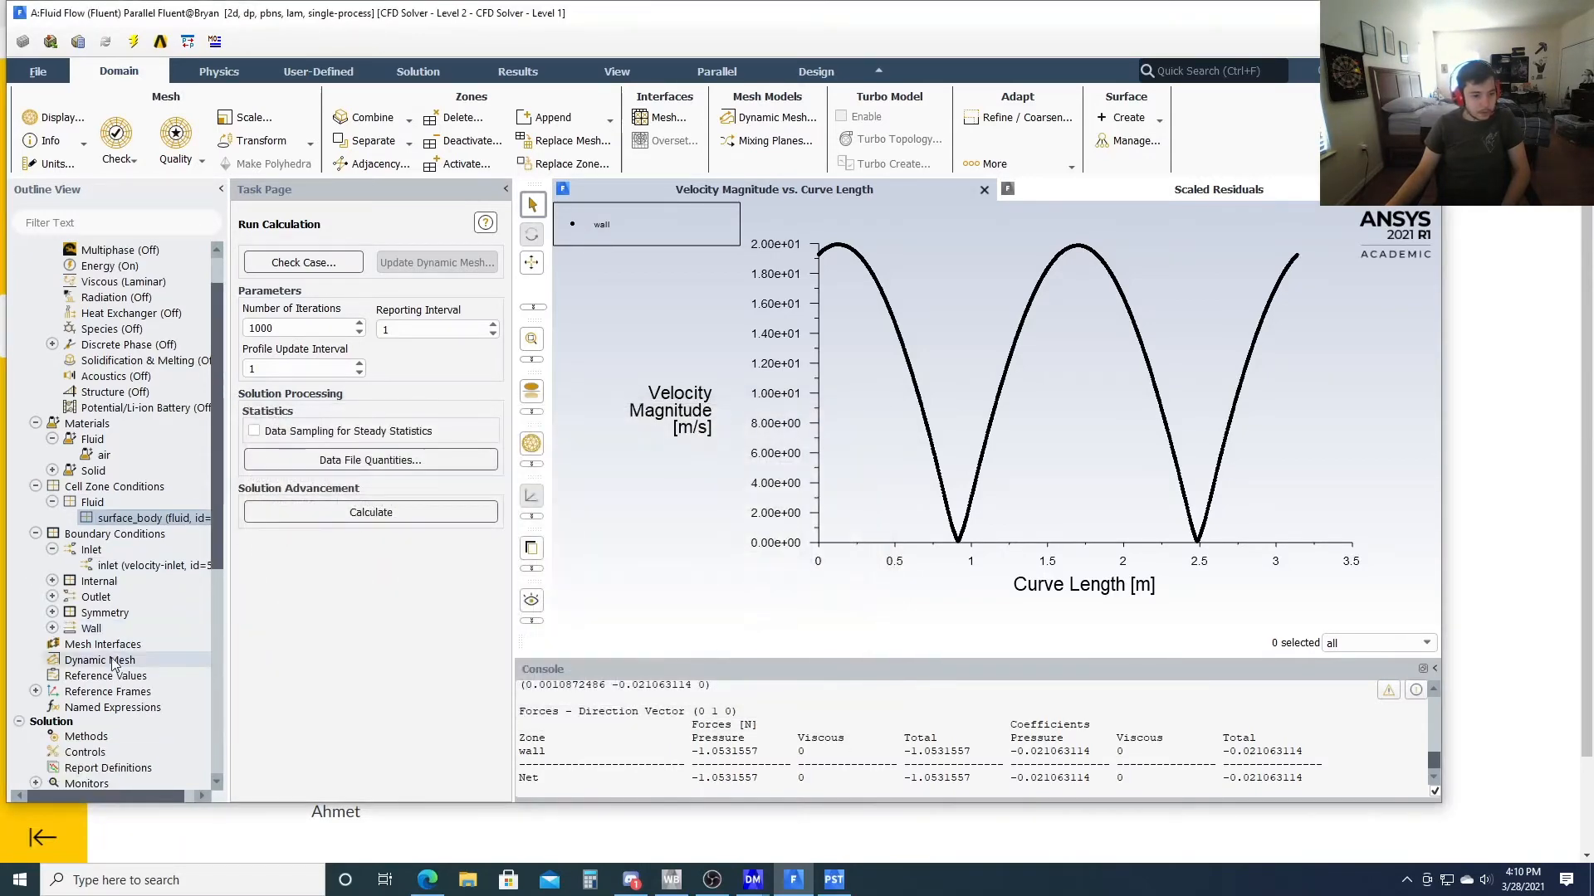
Recompute the reference values from the inlet
scroll(107, 540, down, 2)
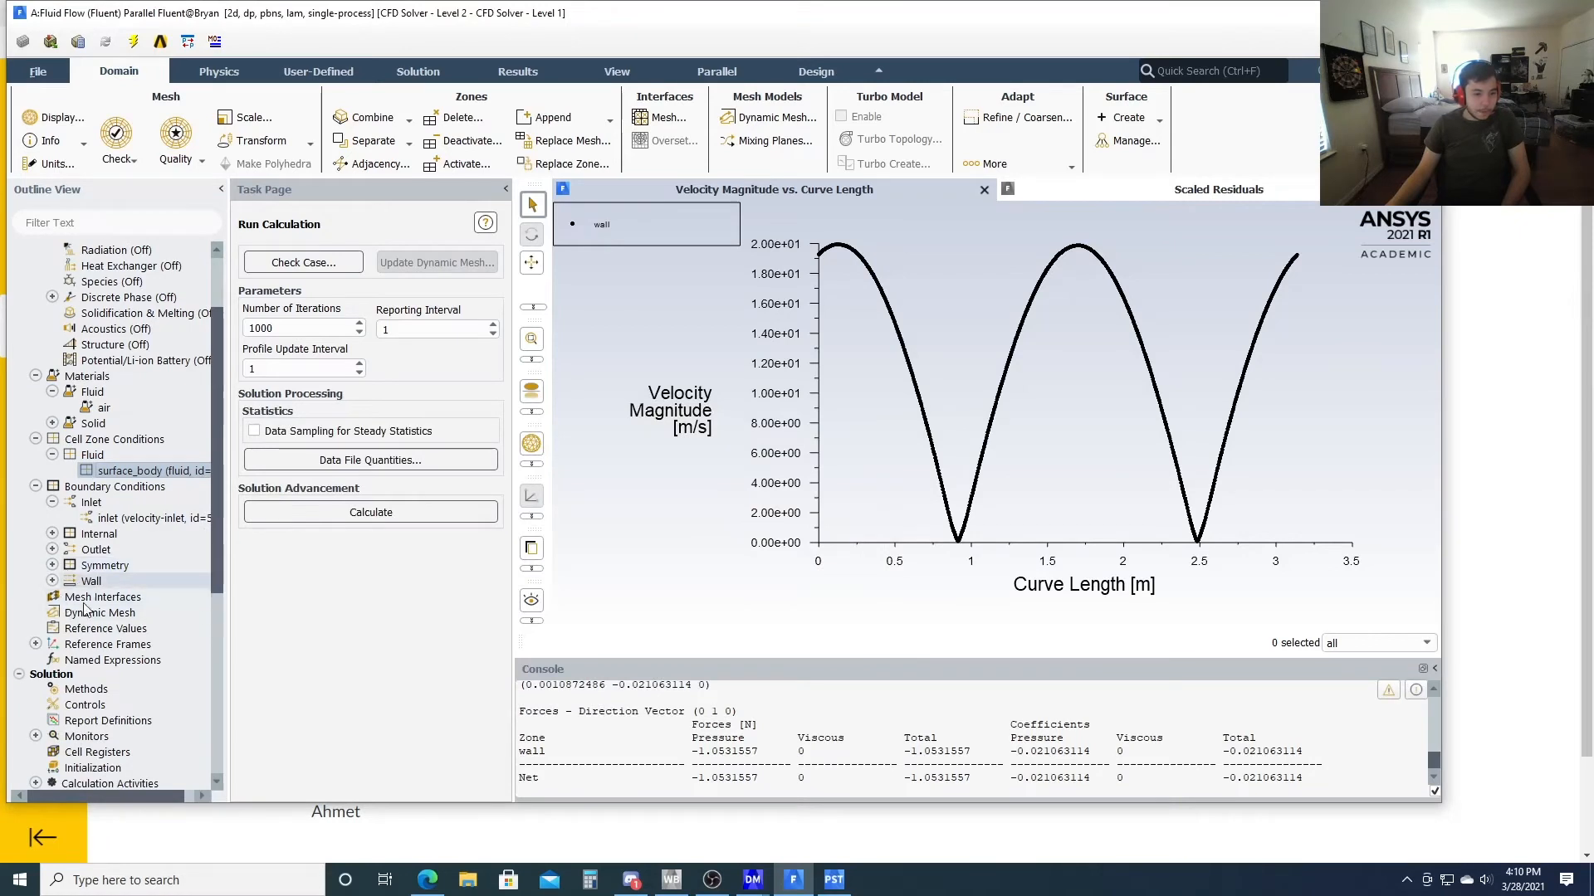
click(96, 632)
click(426, 270)
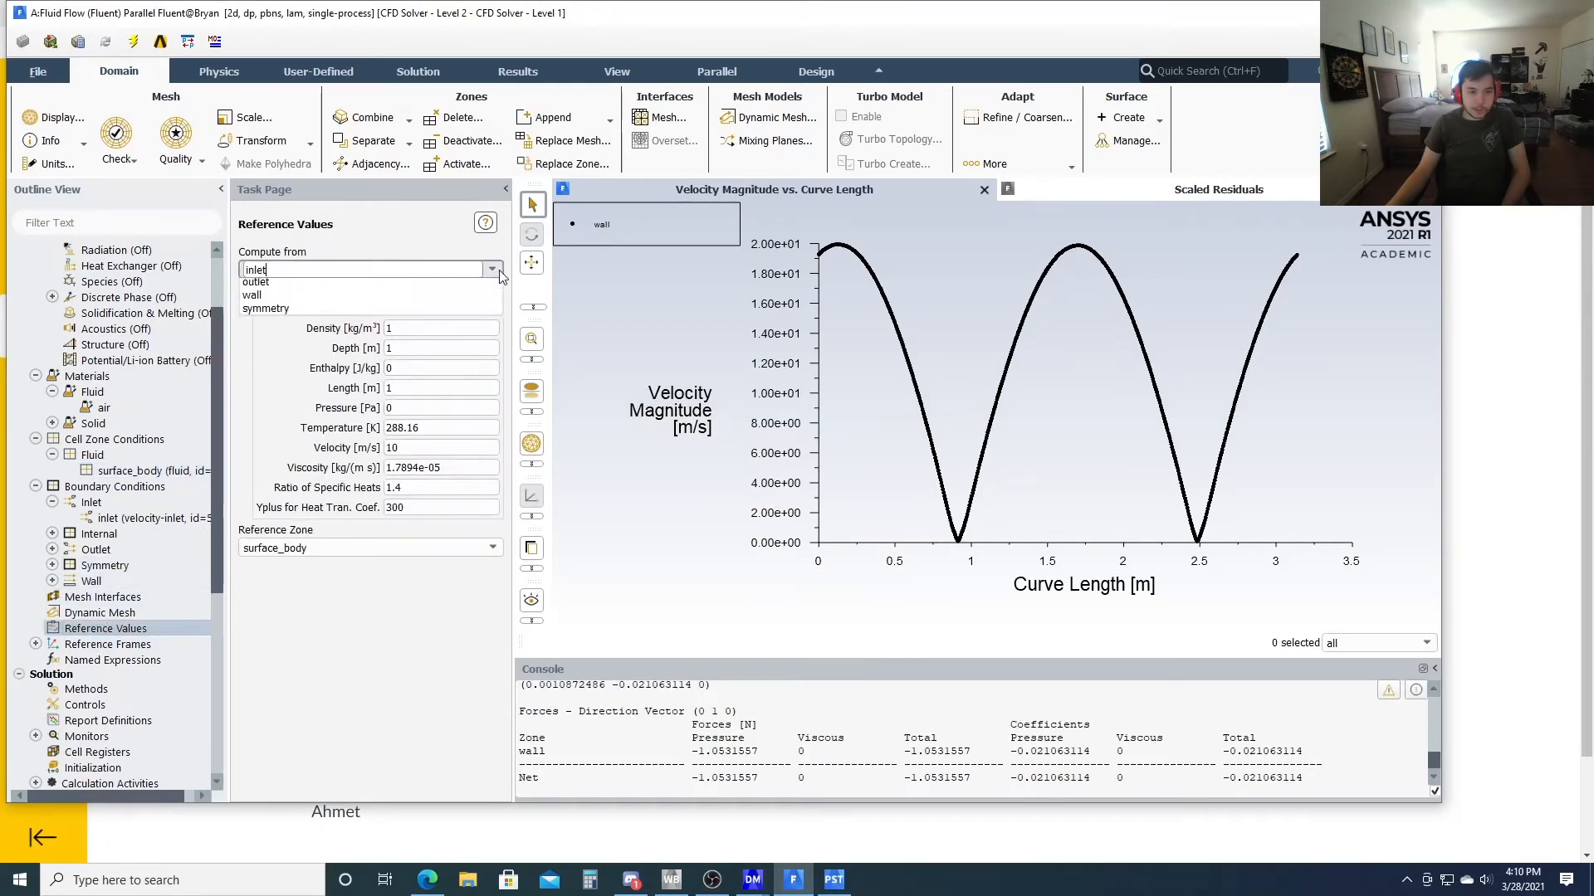
click(306, 314)
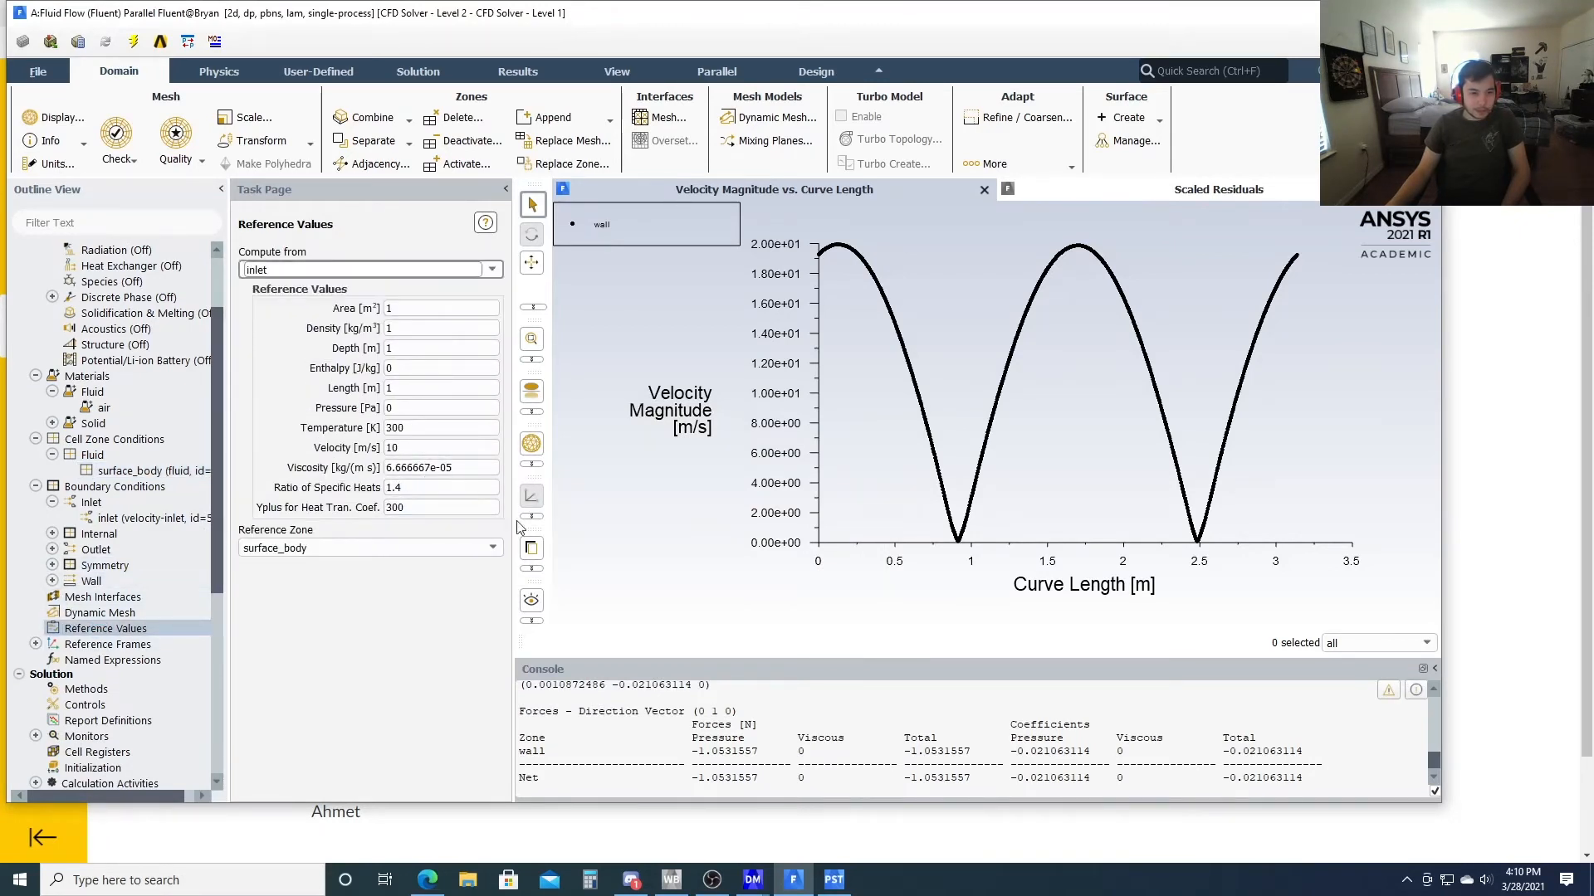
Initialize the solution with Hybrid Initialization and start the calculation with 1000 iterations
scroll(98, 604, down, 4)
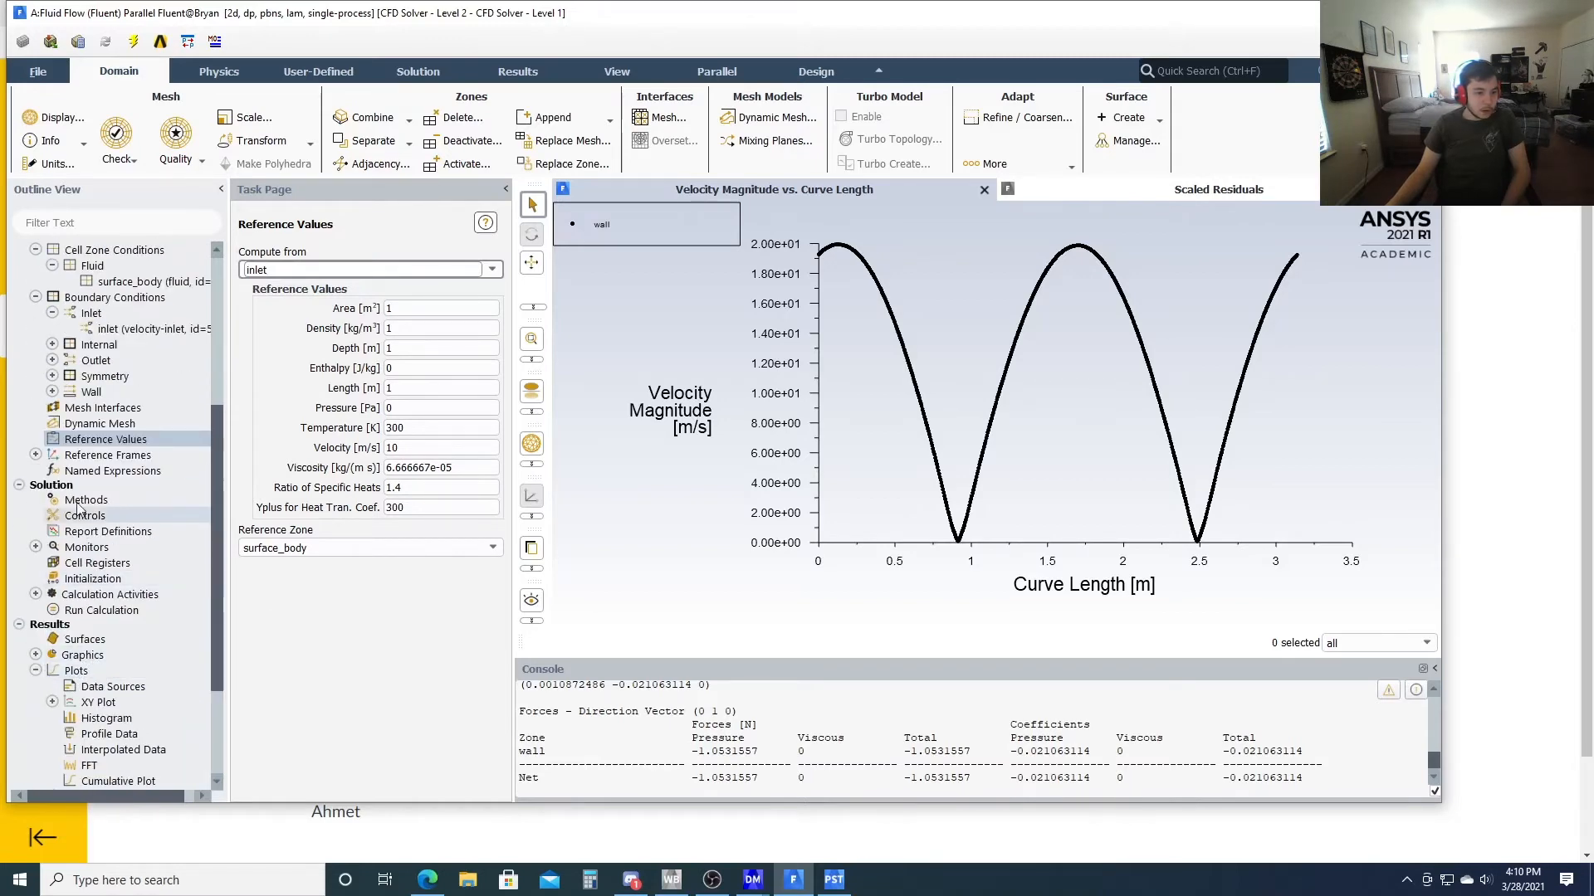
click(83, 577)
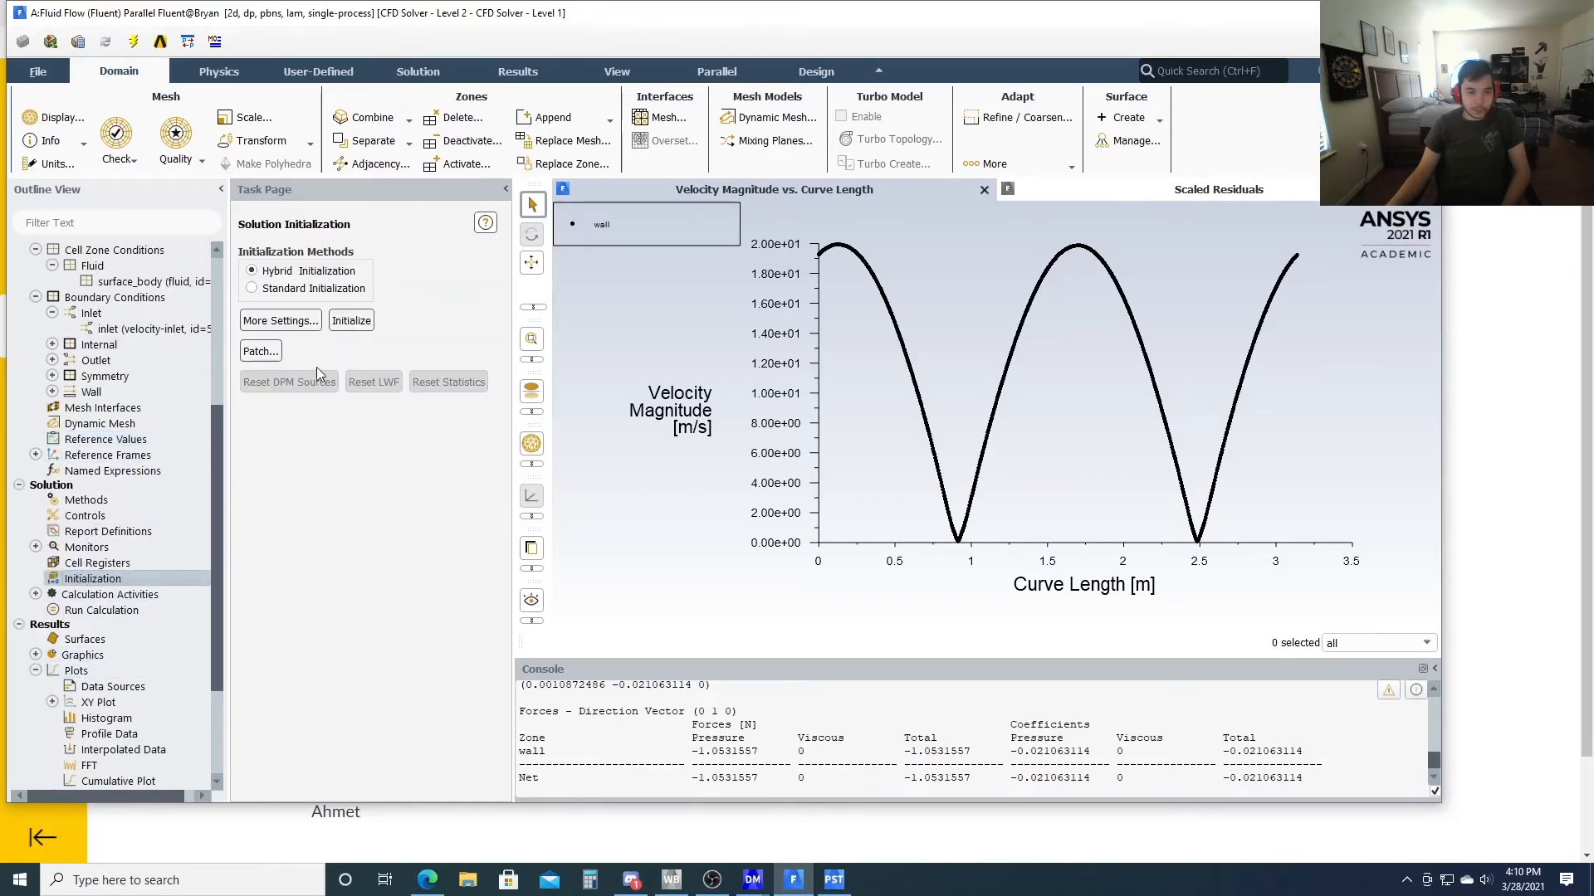
click(351, 321)
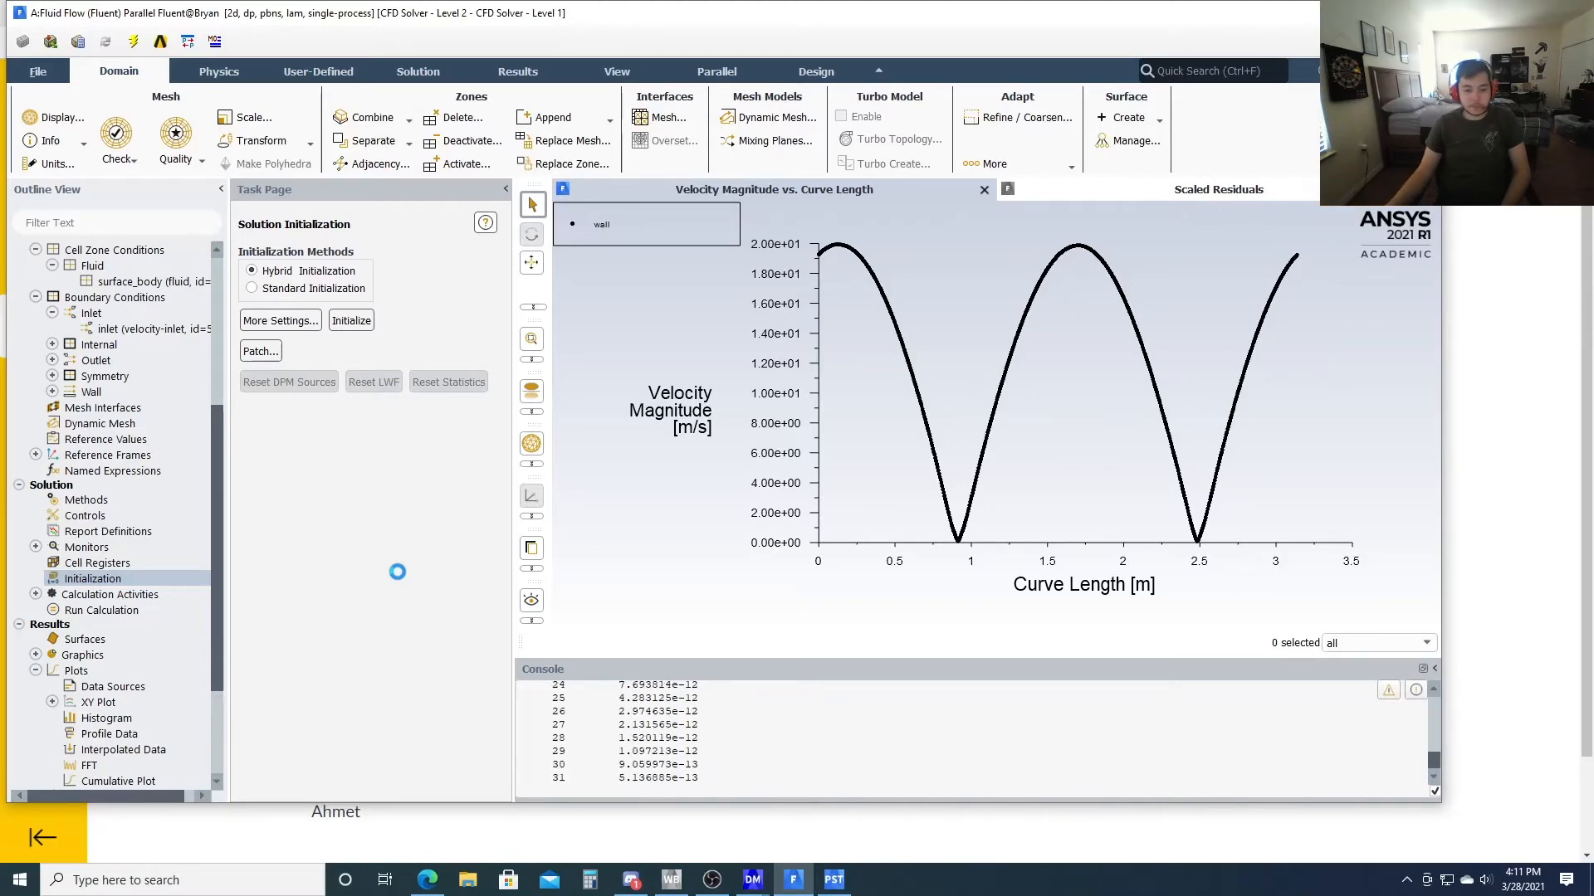
click(133, 611)
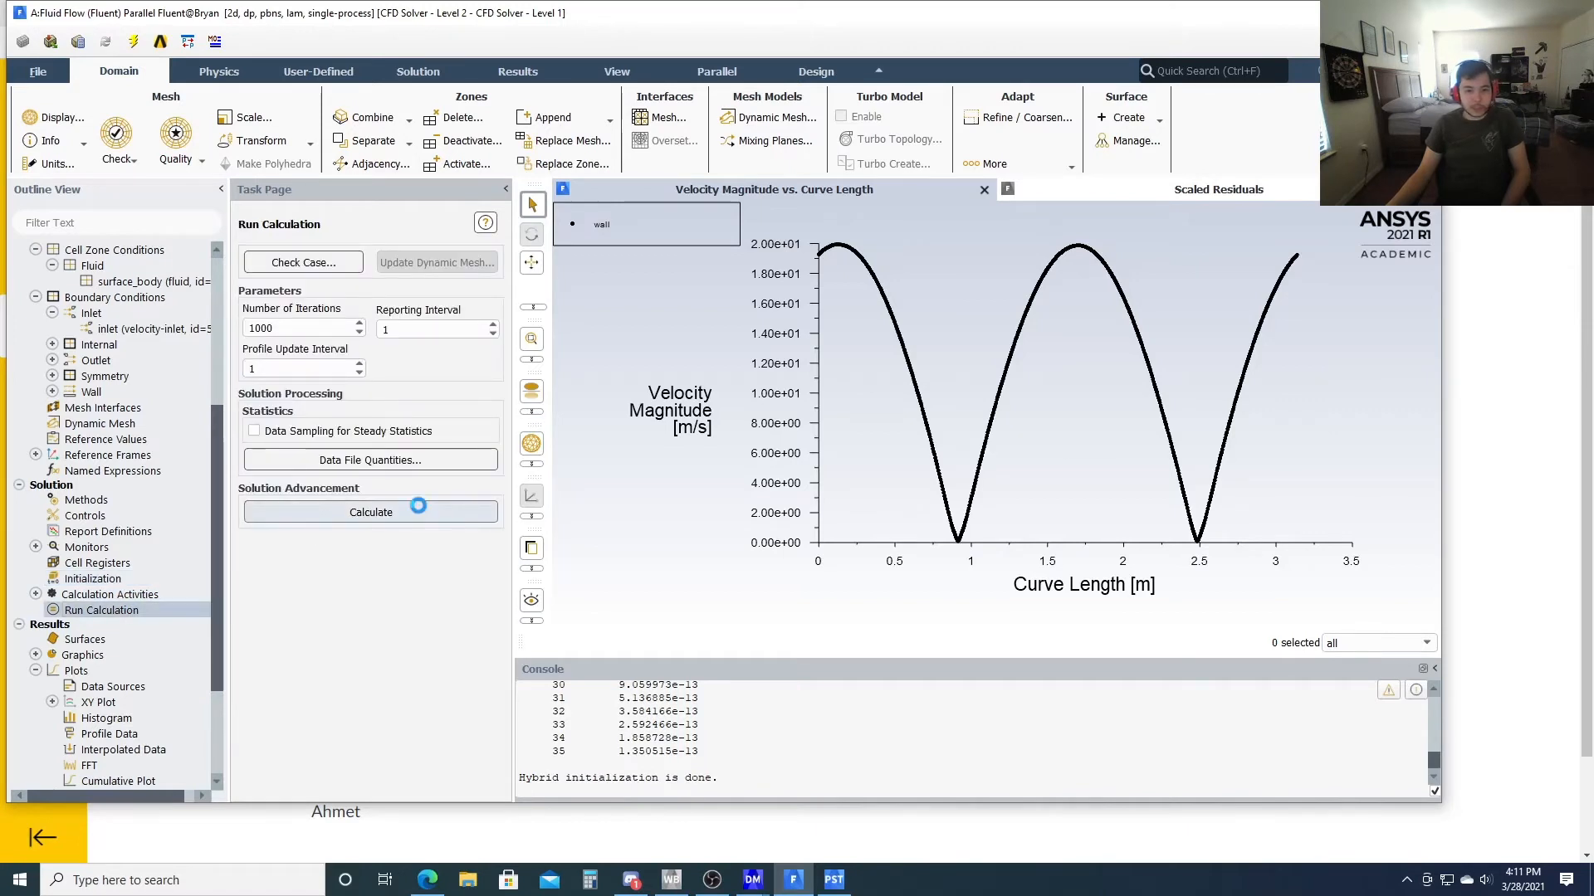
click(418, 508)
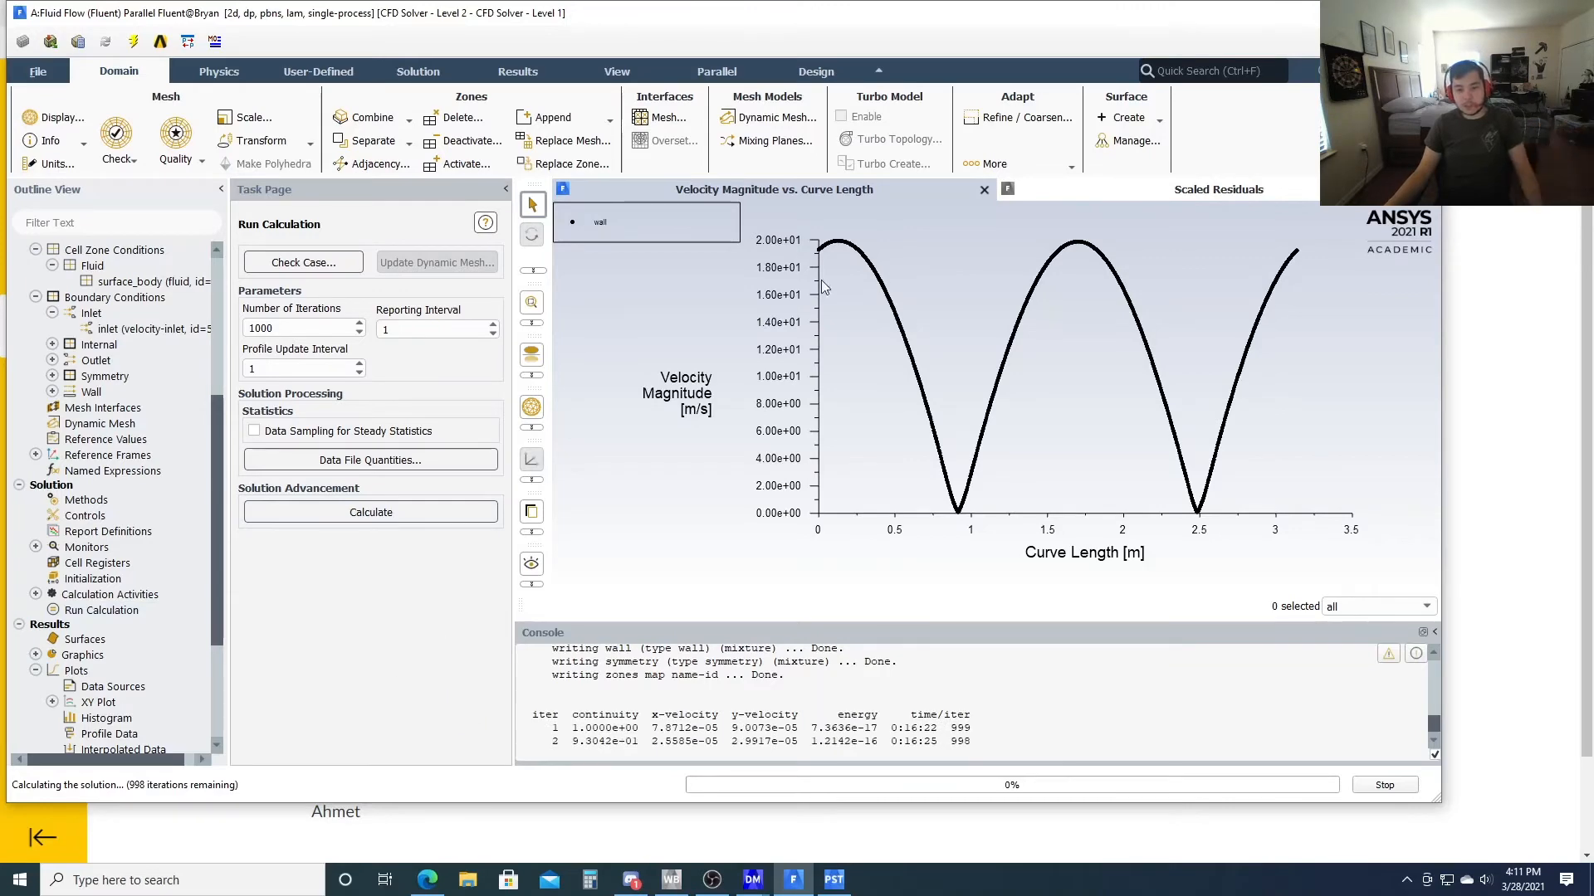
Acknowledge the completed calculation and display the Scaled Residuals plot
click(1167, 189)
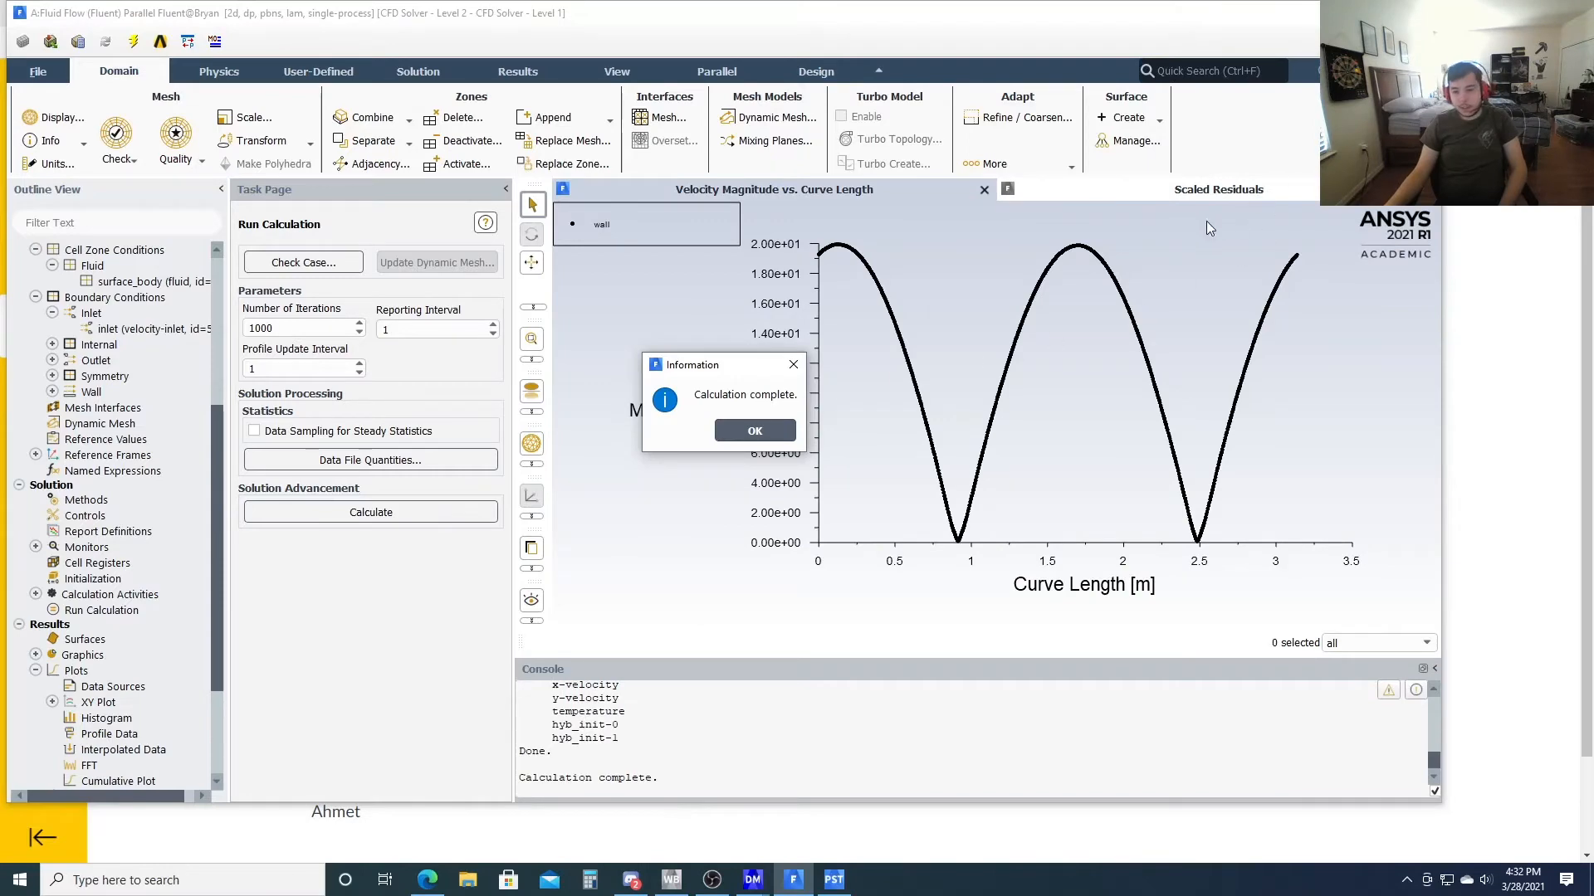
click(754, 430)
click(1235, 191)
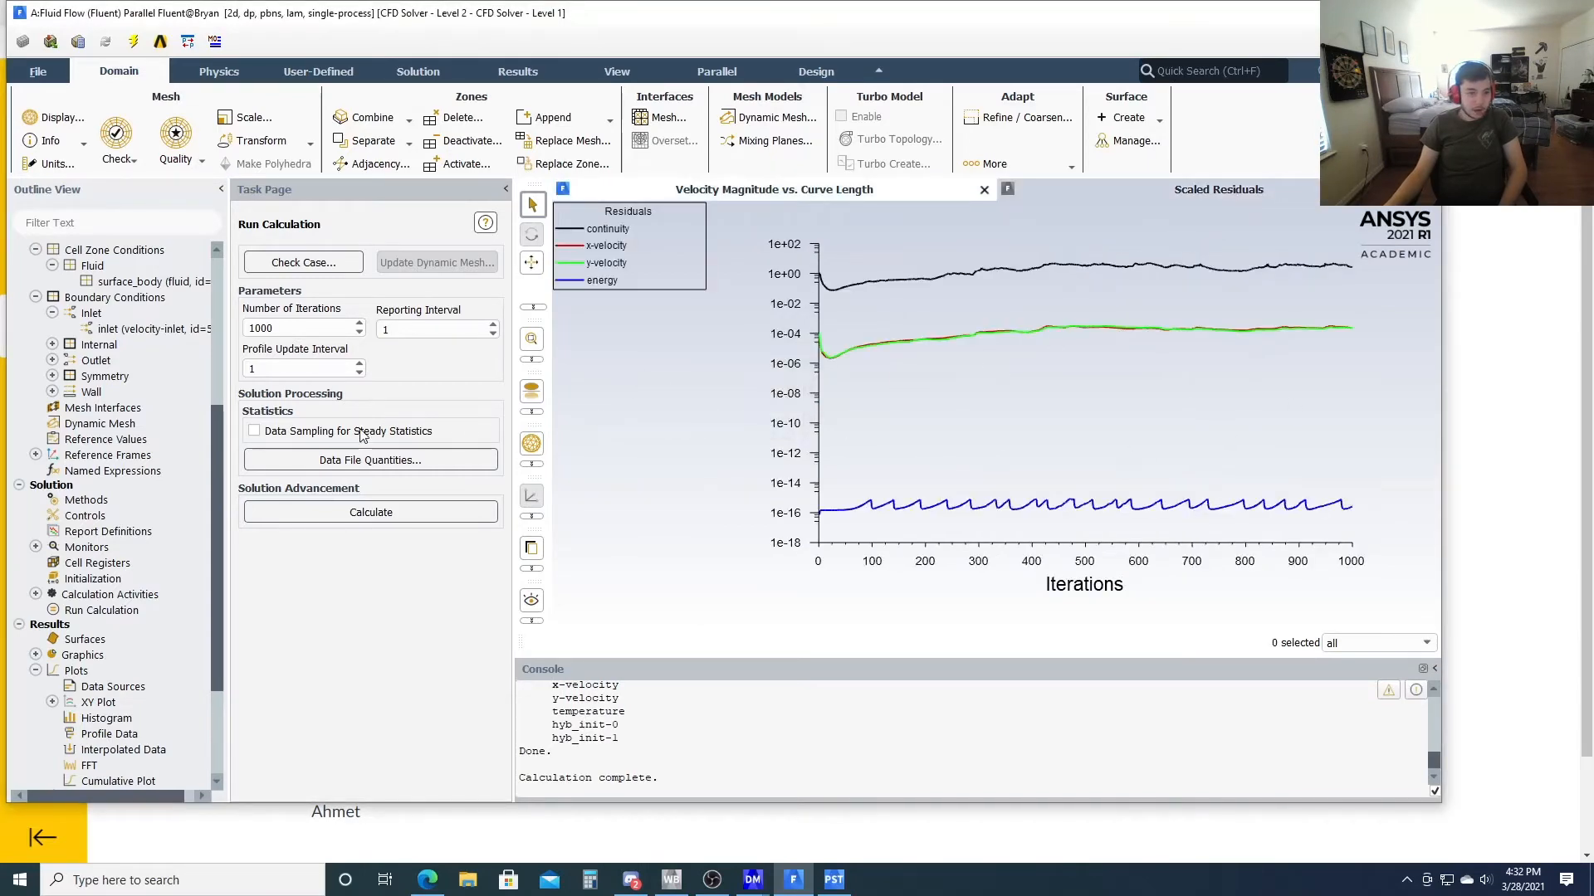
Switch to CFD-Post, refresh the simulation with the new upstream data and show the Contour 1 pressure plot around the cylinder
click(833, 879)
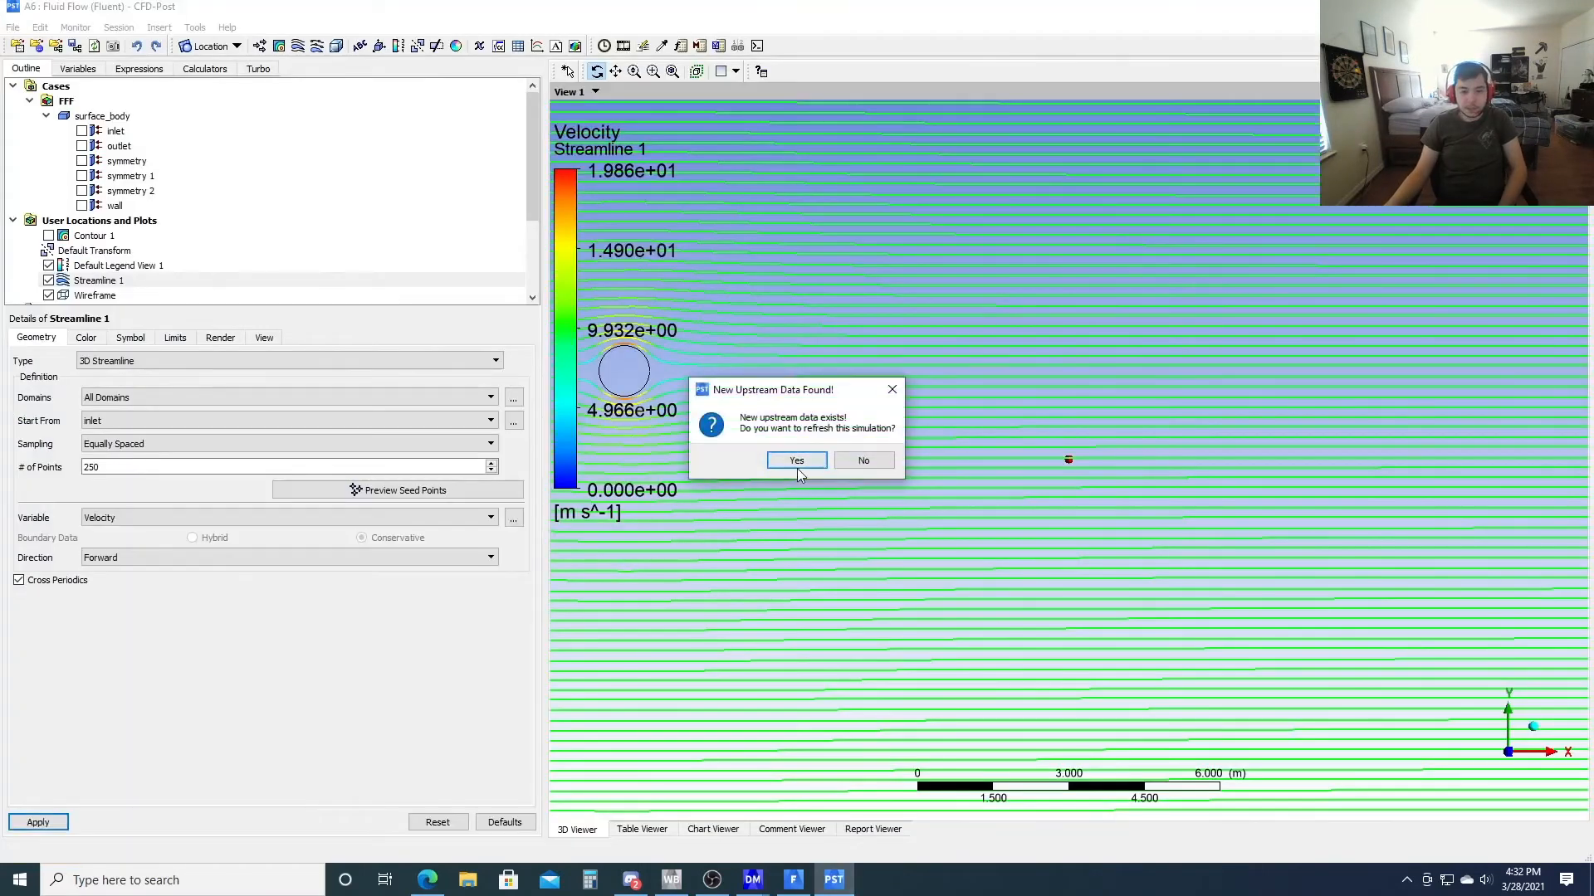
click(797, 462)
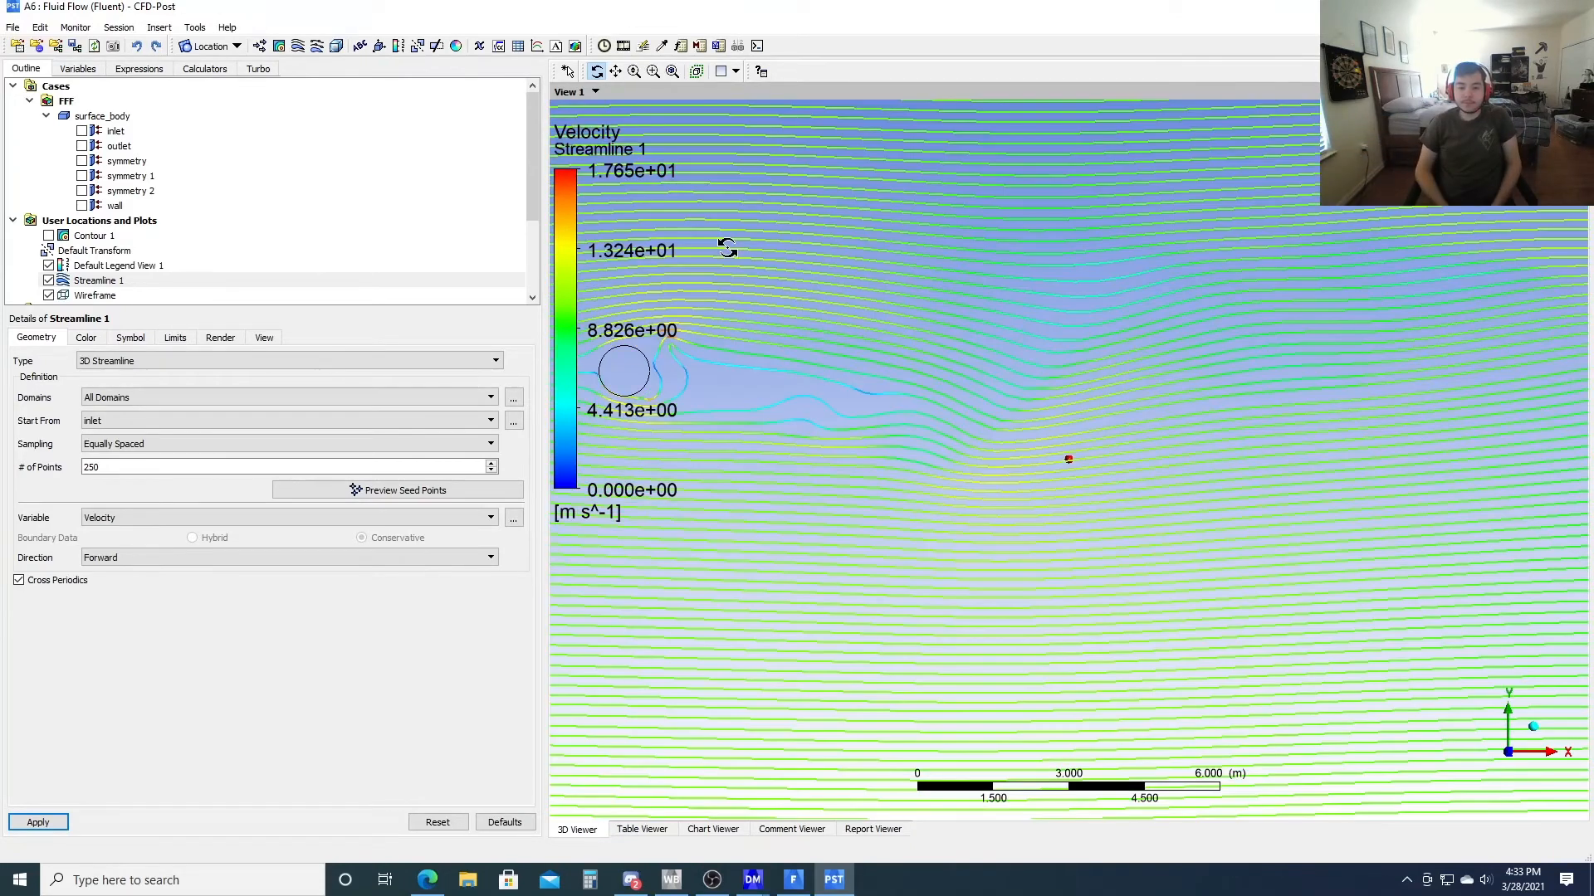
click(1508, 758)
scroll(1121, 487, up, 4)
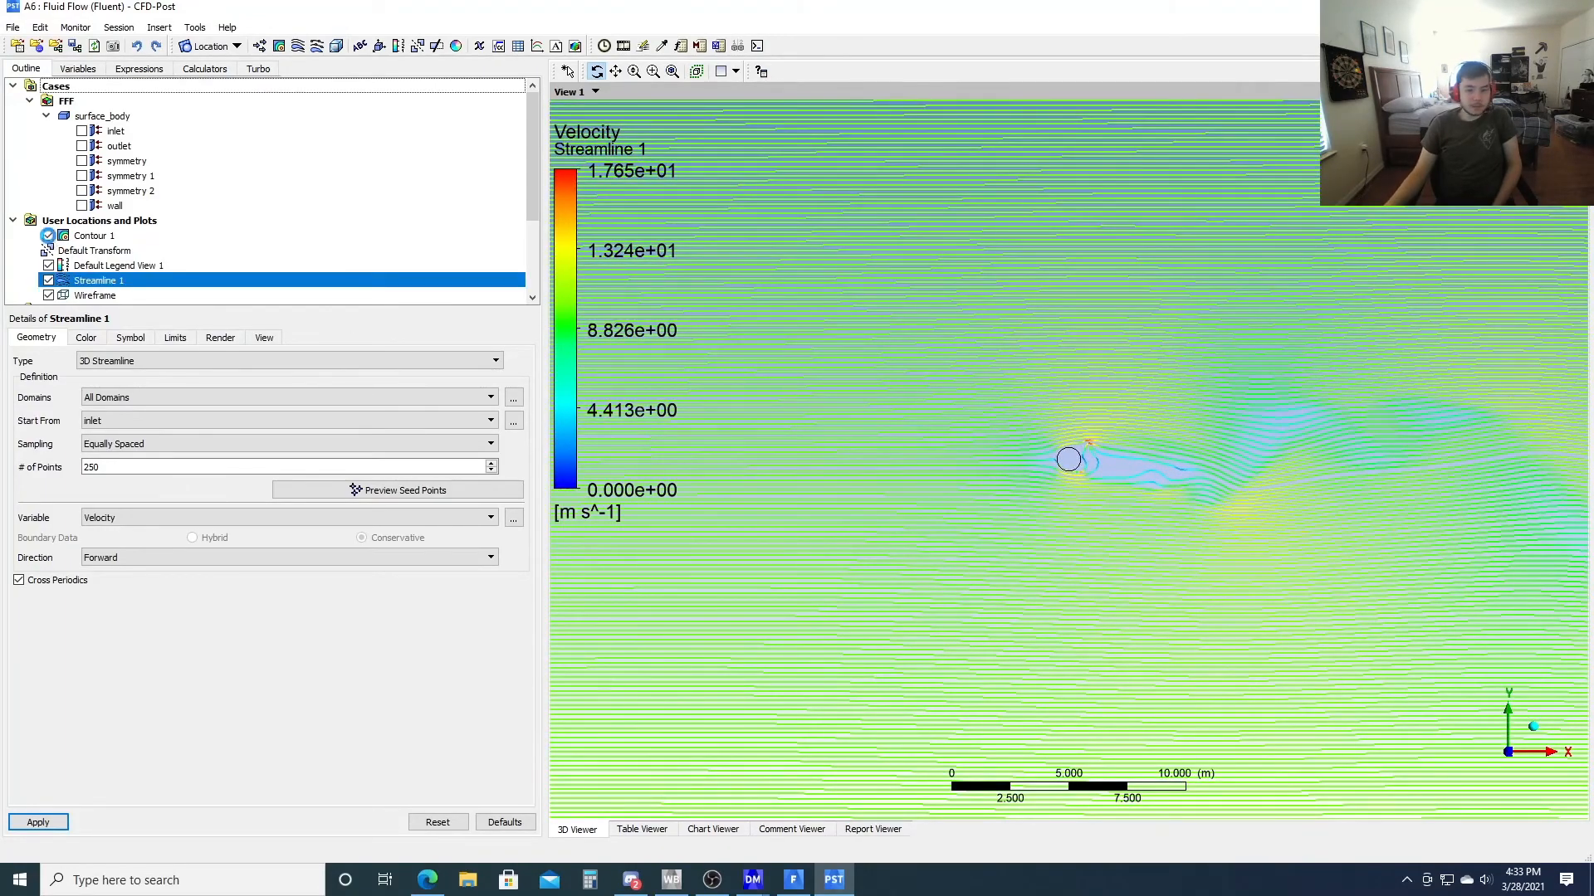
click(48, 236)
scroll(1027, 471, up, 2)
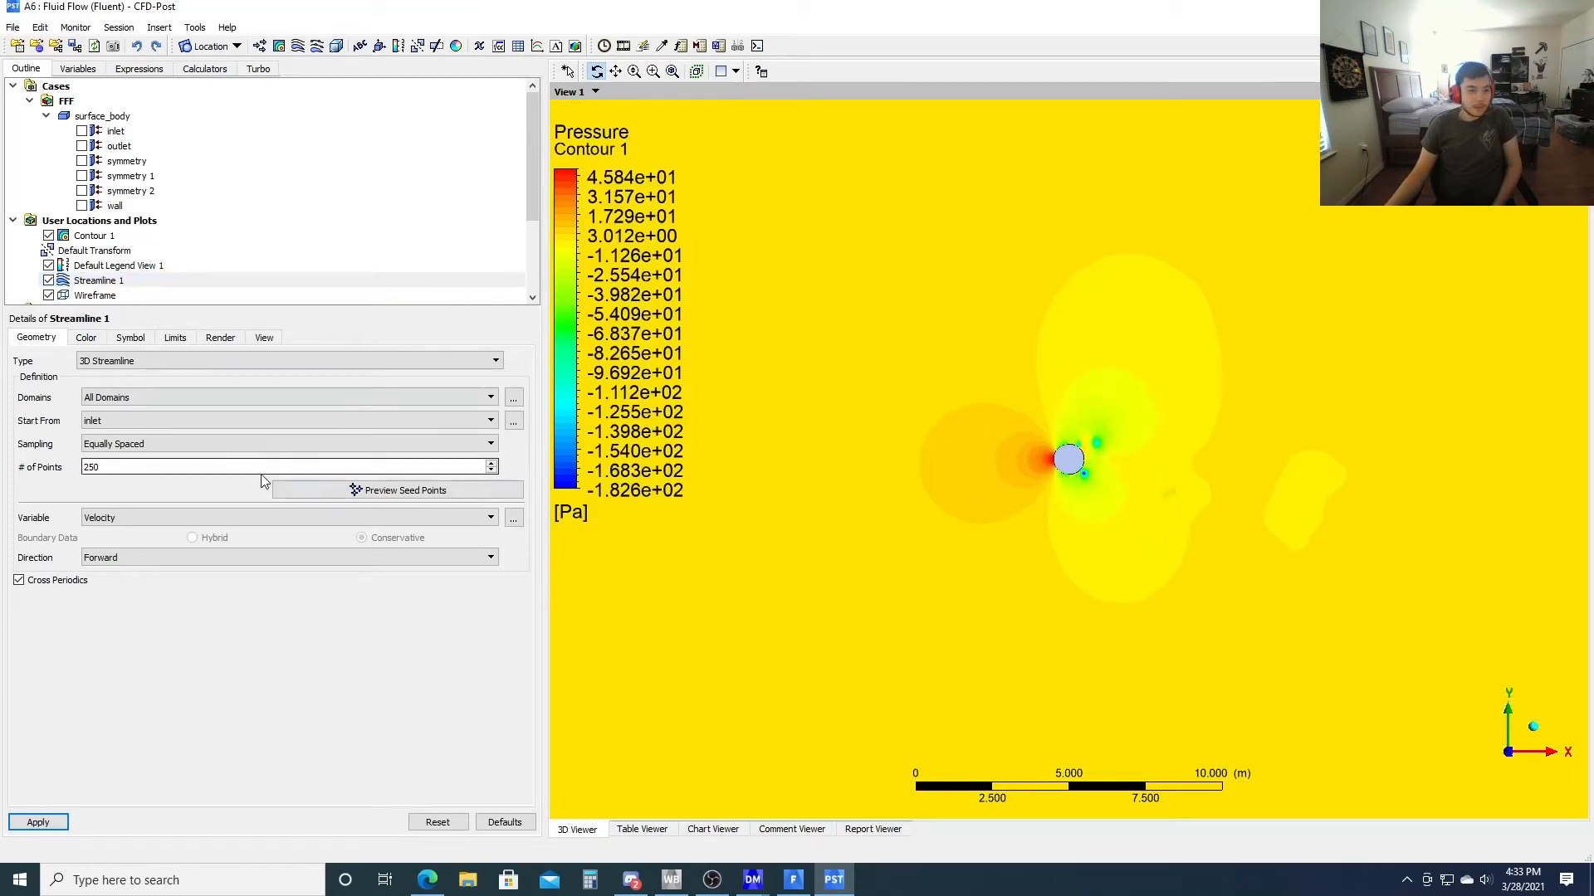
Change the variable of Contour 1 to Velocity and apply it to show the velocity field around the cylinder
click(91, 237)
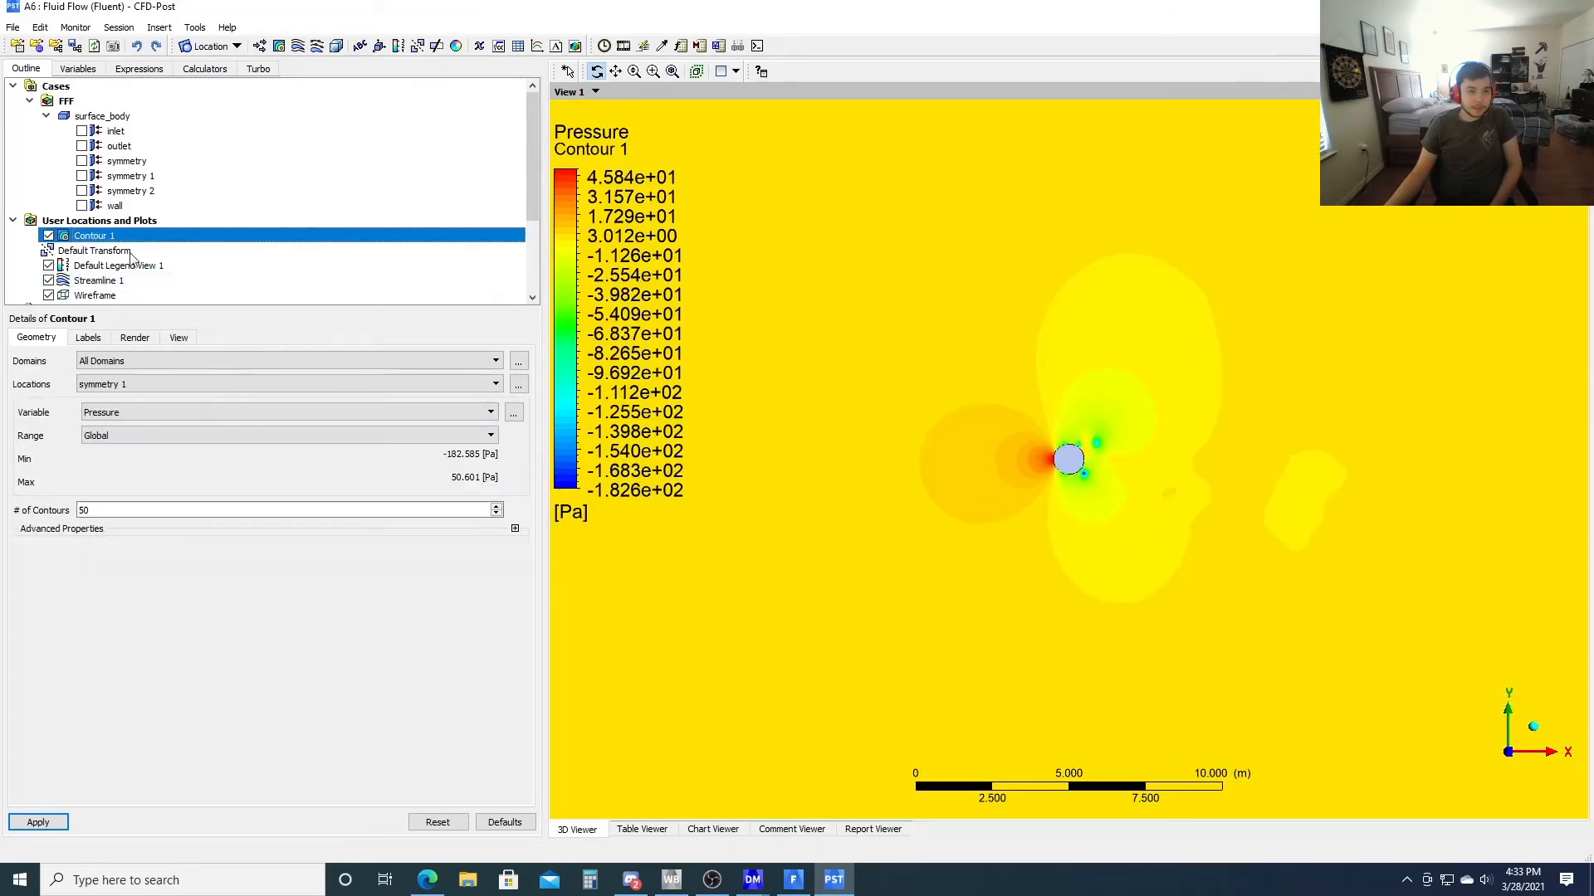
click(204, 415)
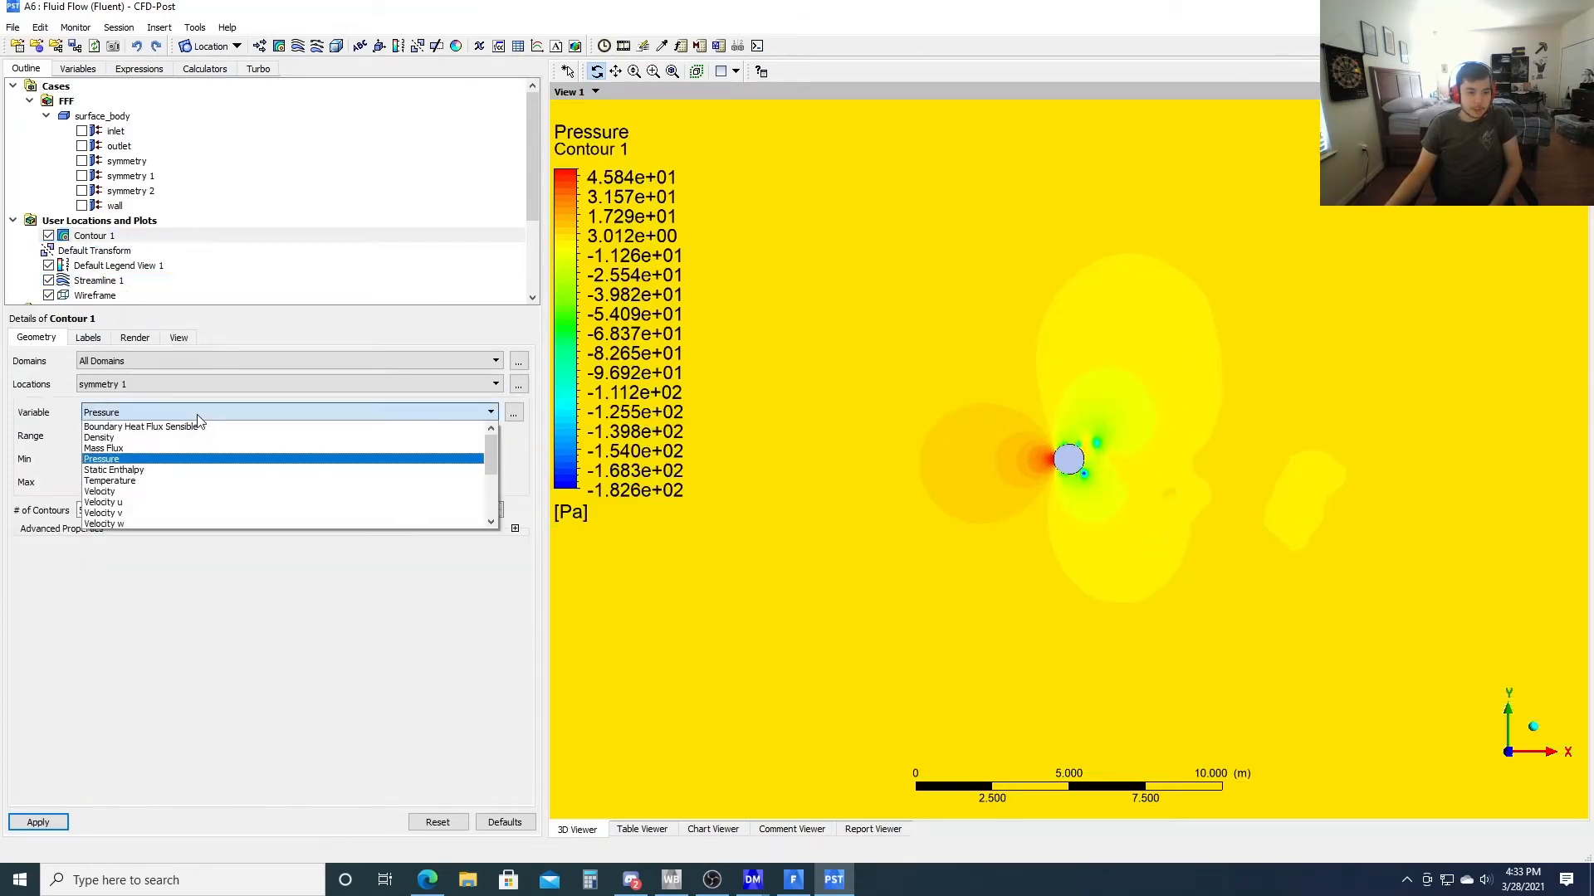
click(133, 493)
click(46, 822)
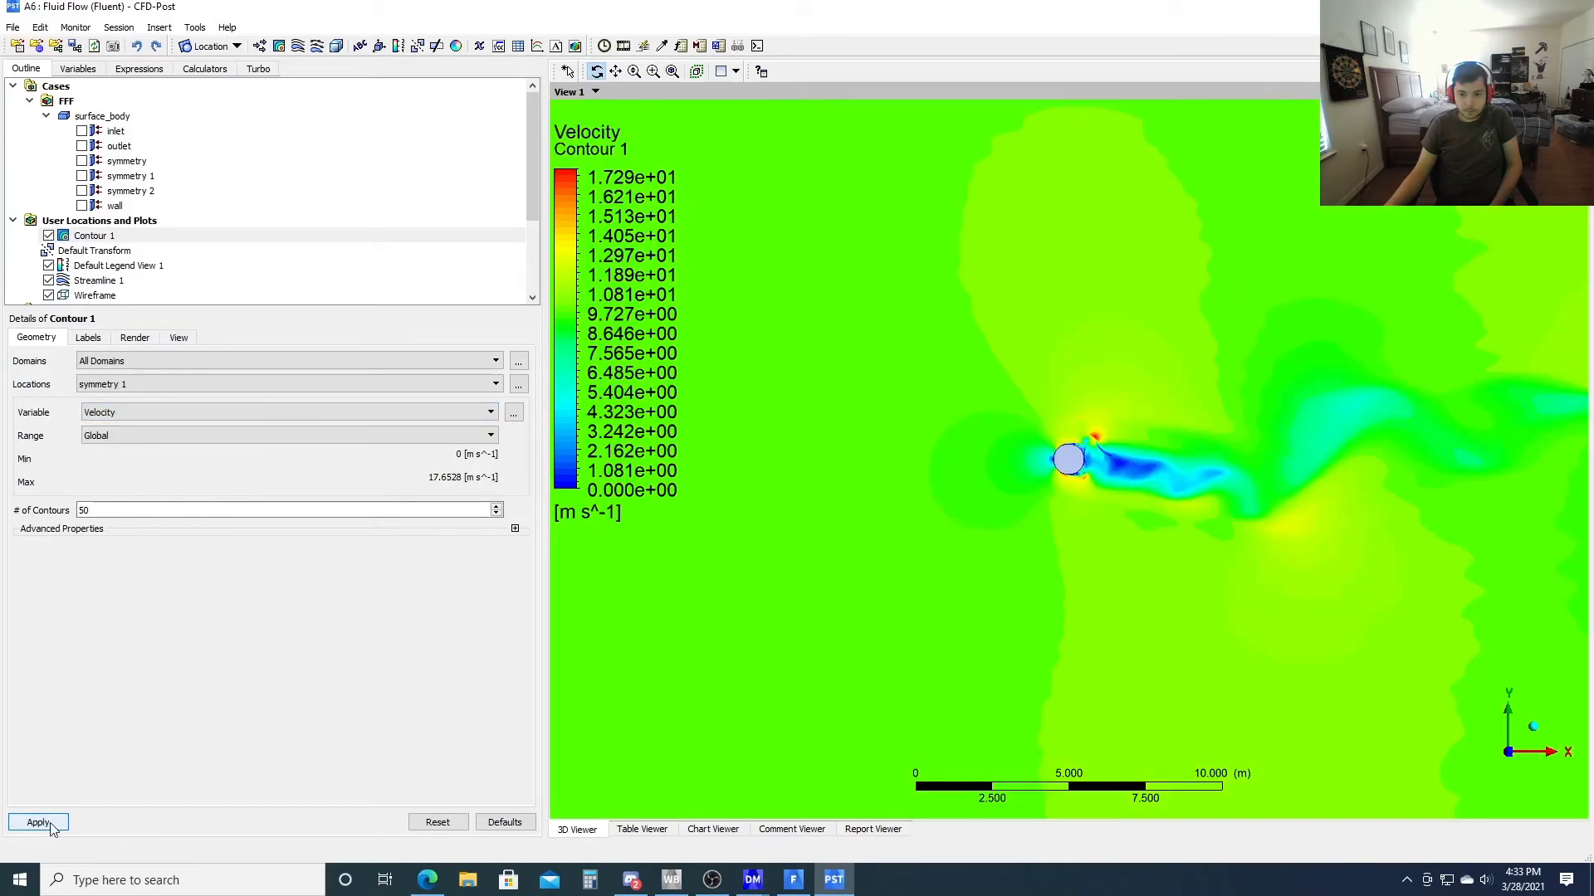
scroll(953, 559, up, 4)
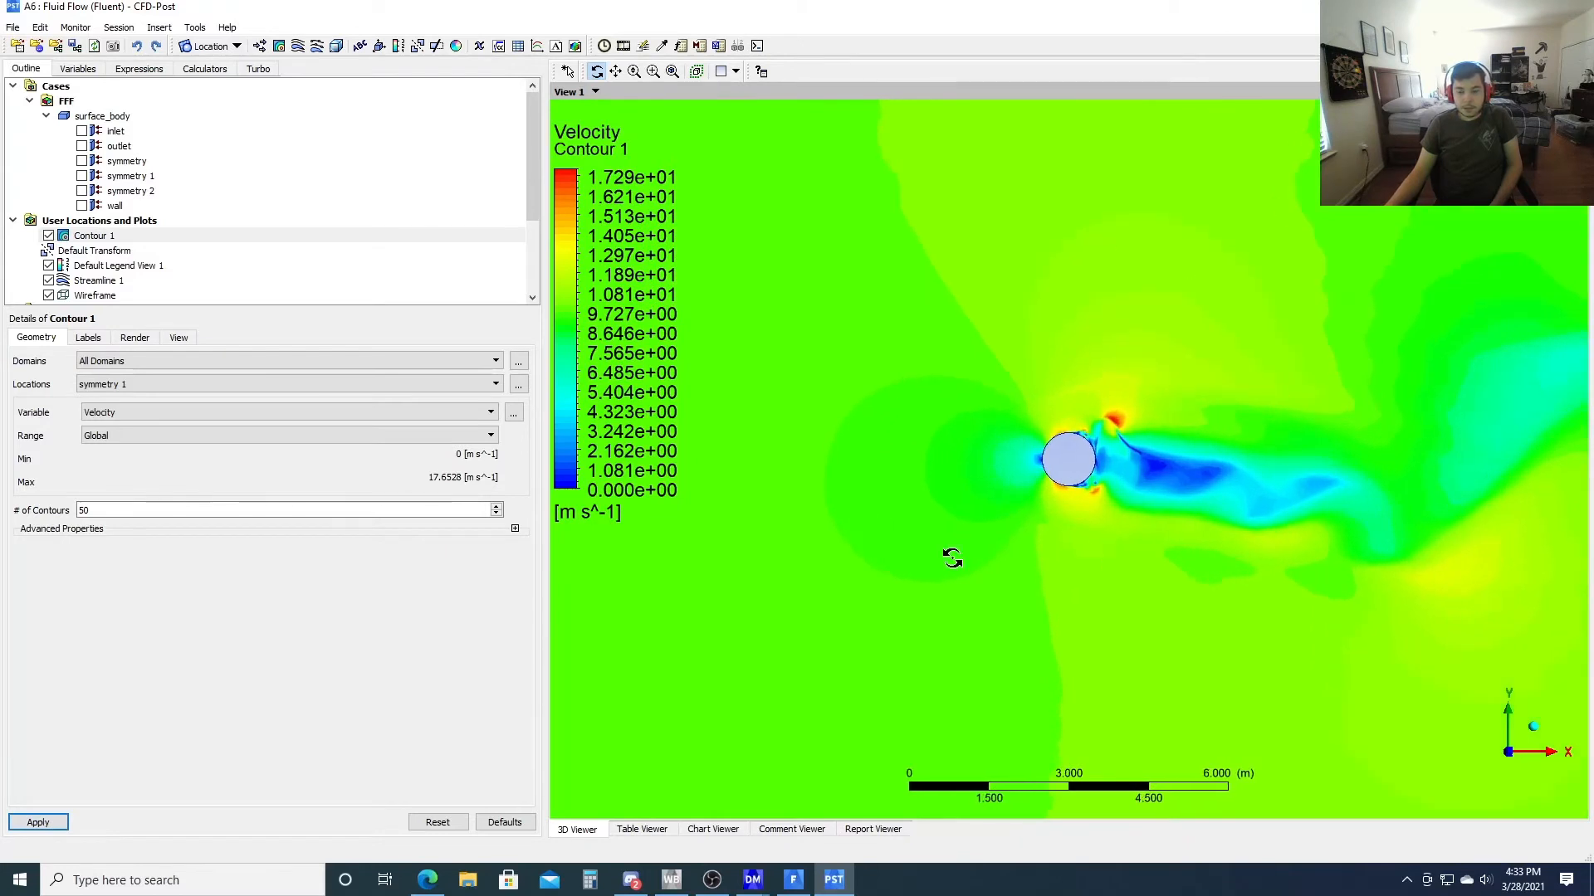
Change the variable of Contour 1 to Pressure and apply it to show the pressure field around the cylinder
scroll(1116, 527, down, 3)
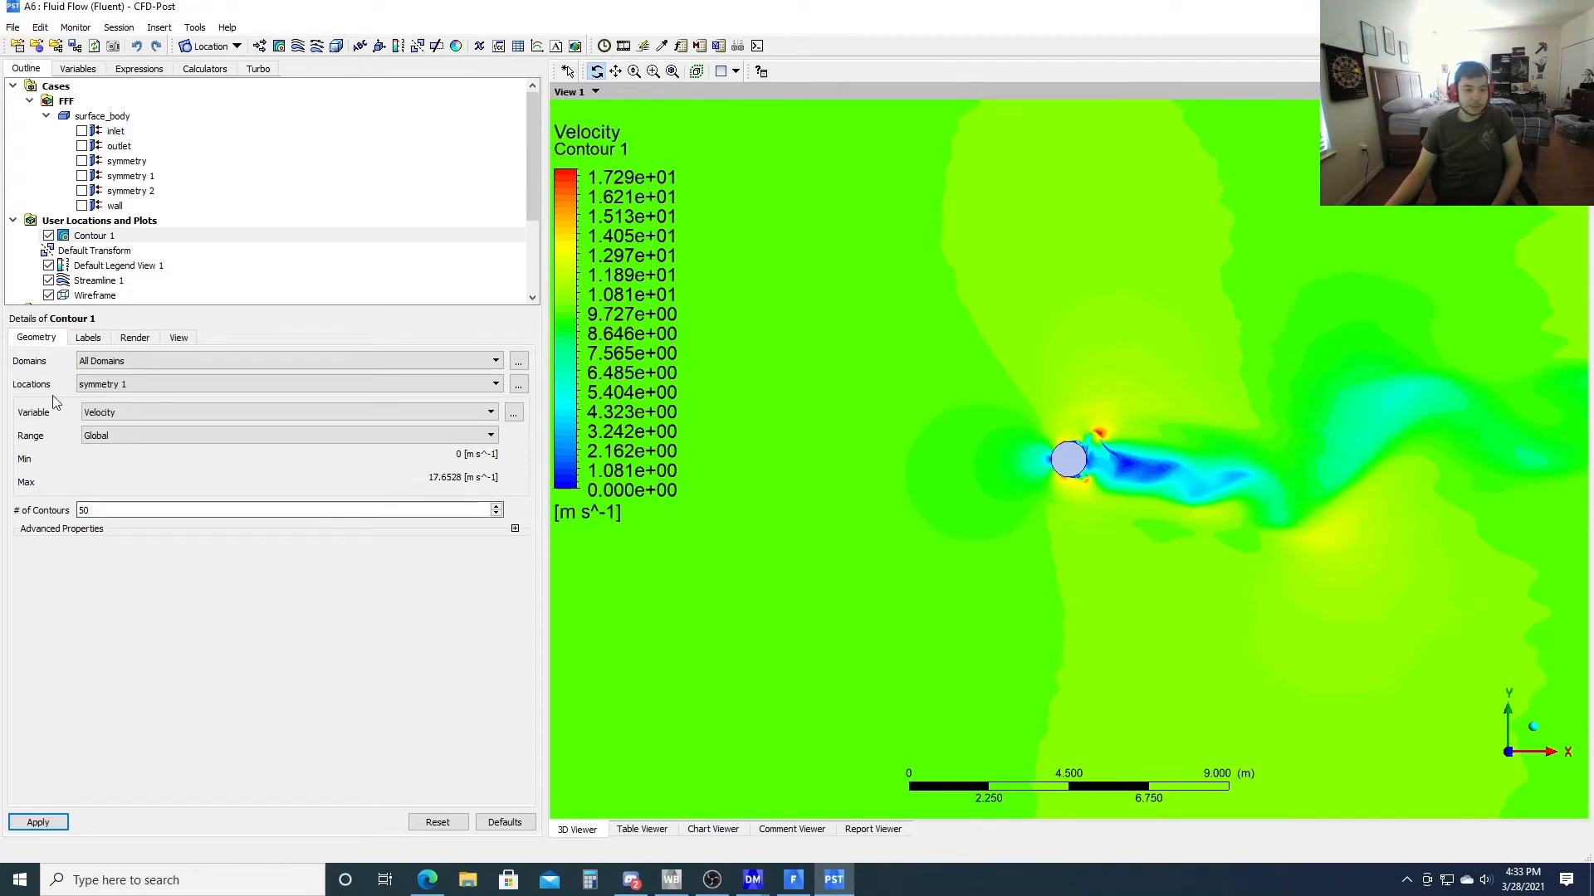
click(116, 413)
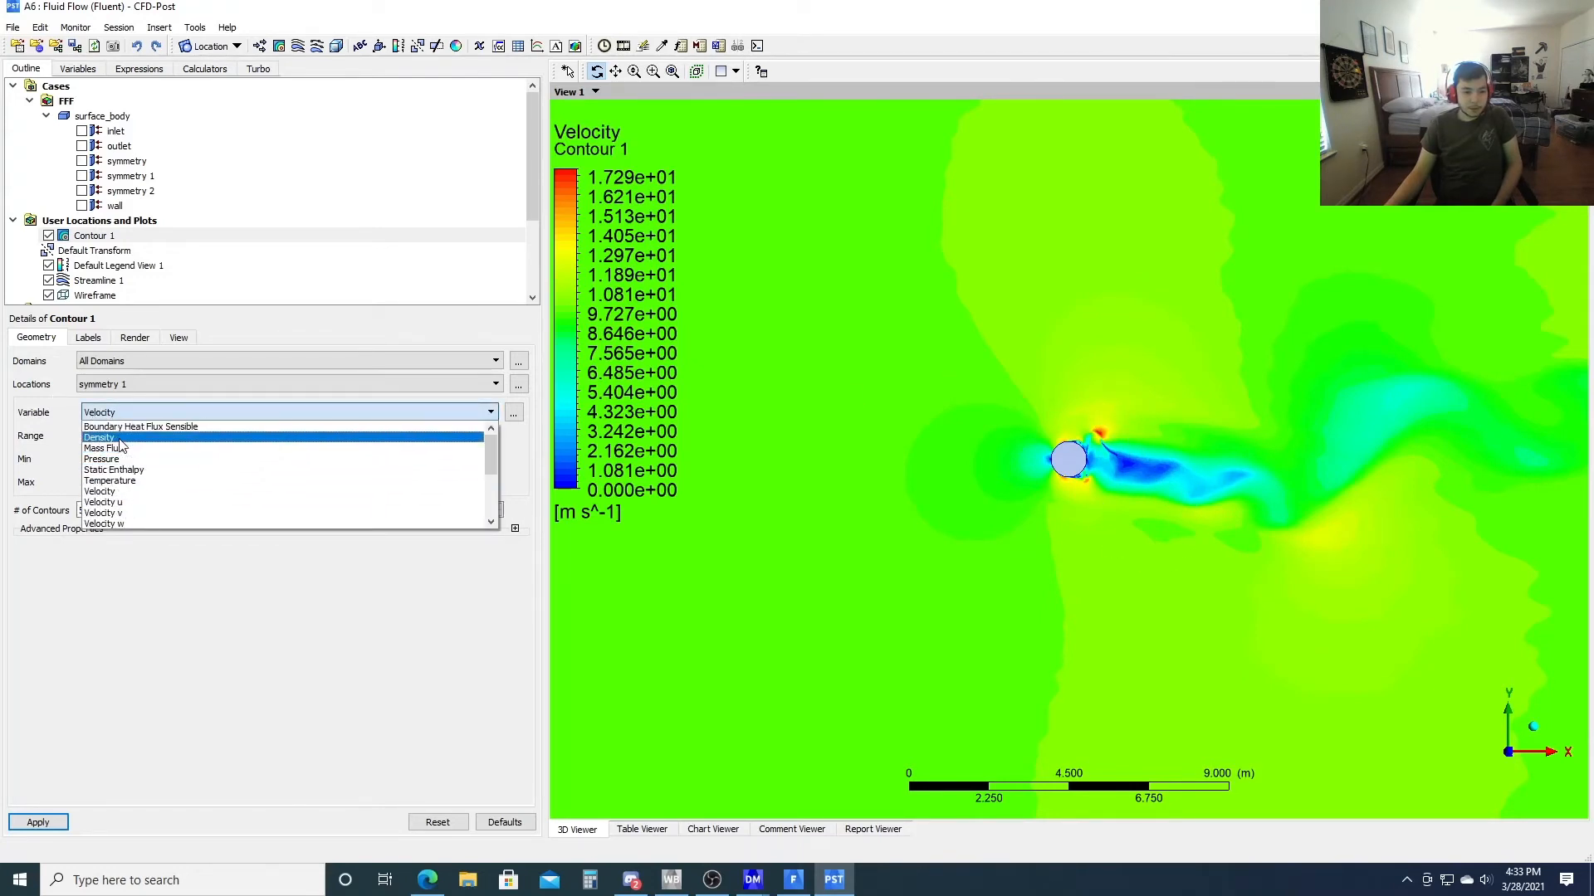
click(102, 459)
click(37, 822)
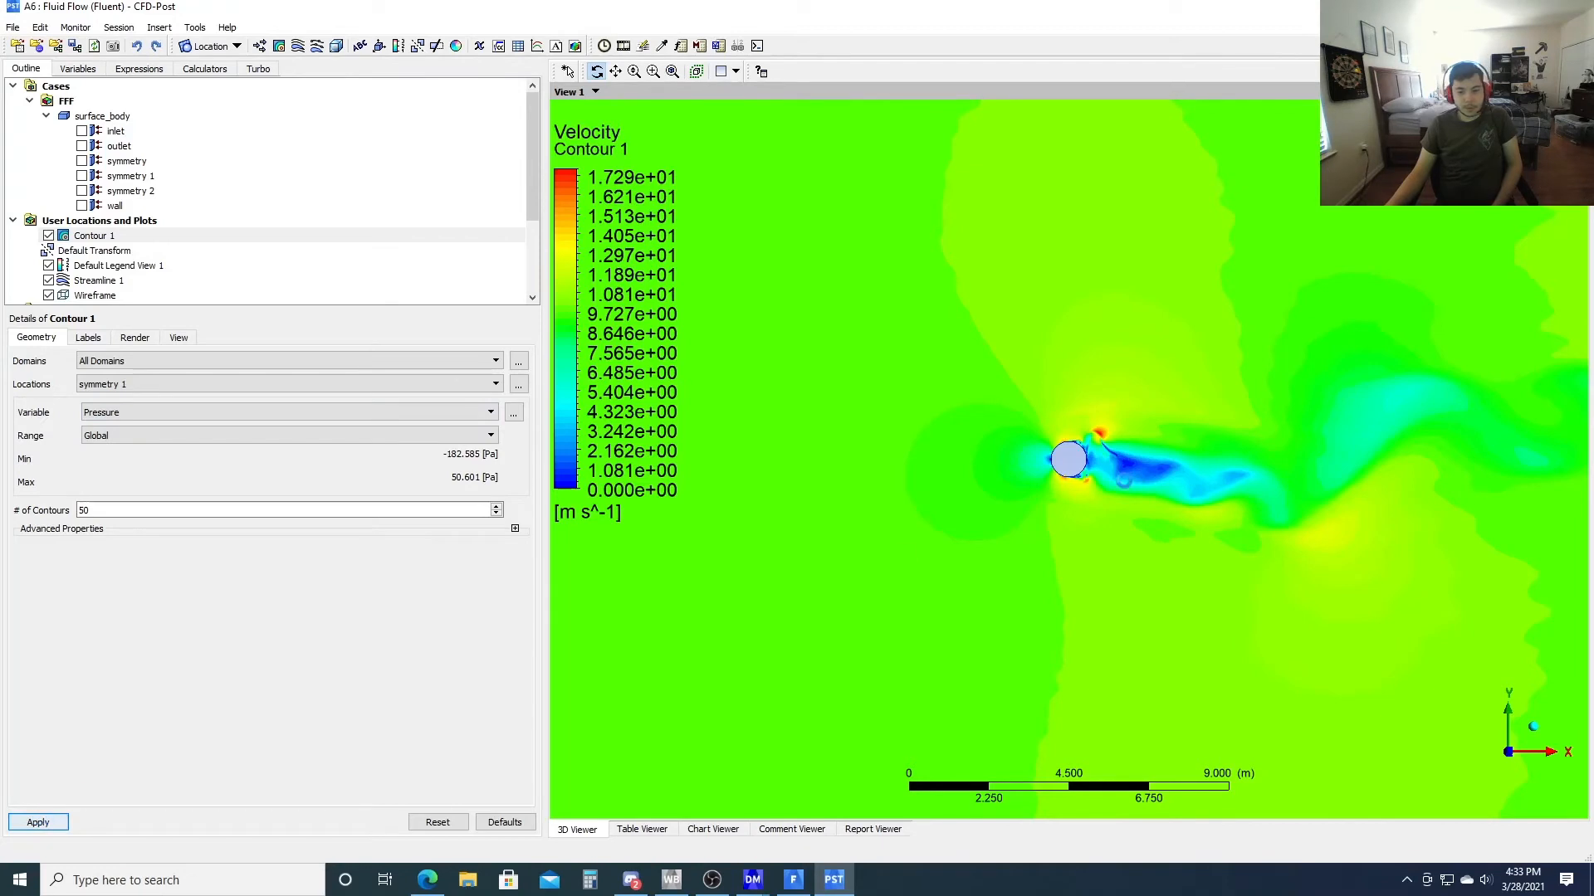
scroll(1144, 473, up, 5)
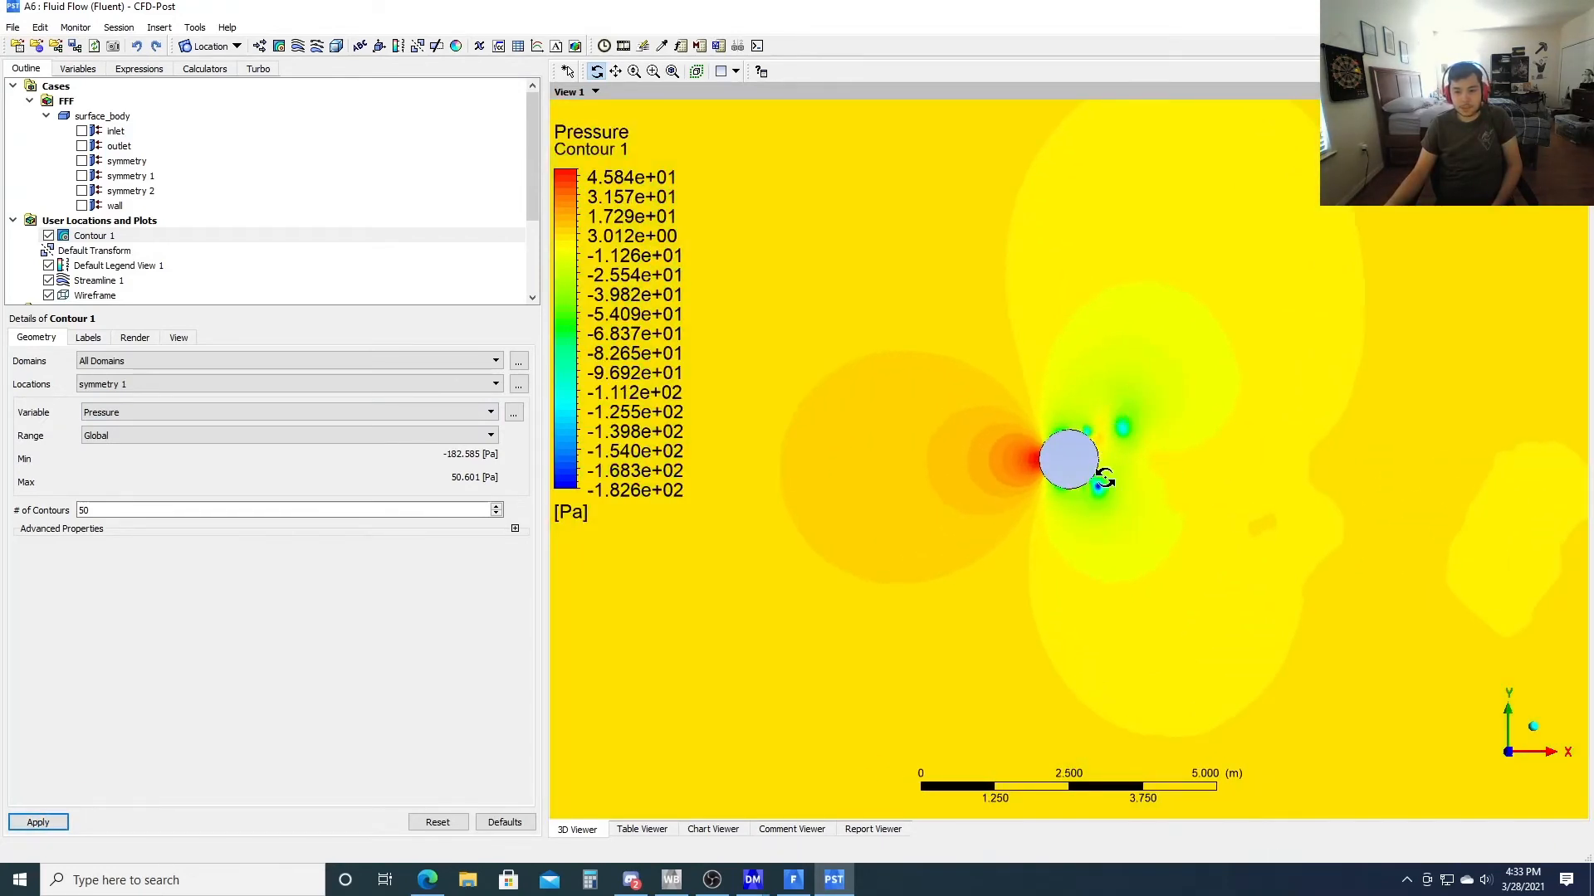
Hide Contour 1 to display the Streamline 1 velocity streamlines around the cylinder
scroll(1096, 518, down, 4)
scroll(1134, 518, up, 2)
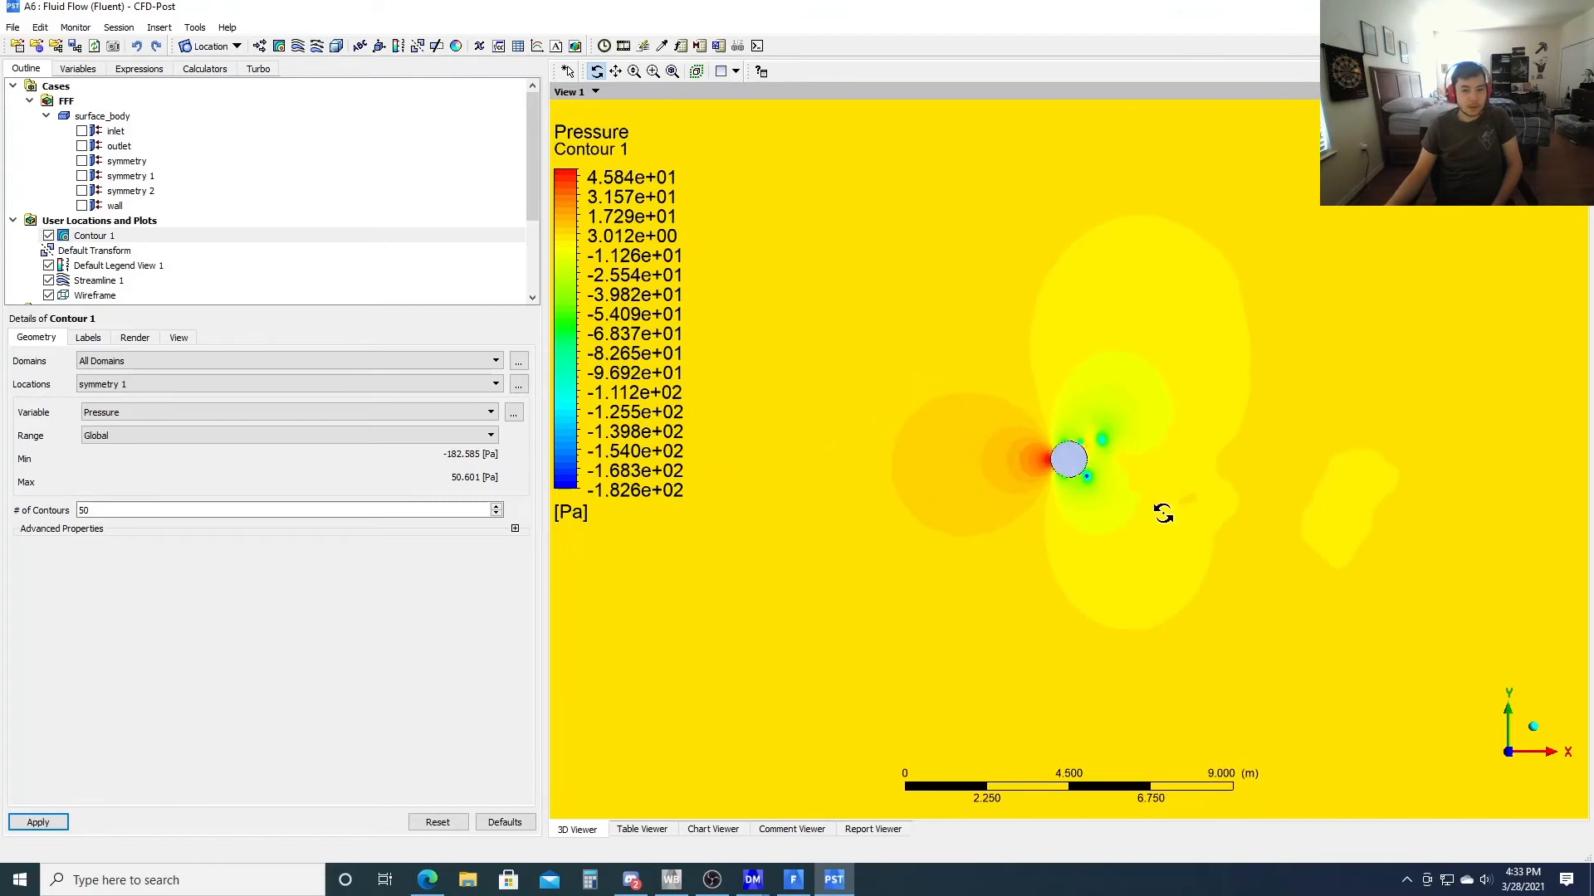
scroll(1134, 518, down, 1)
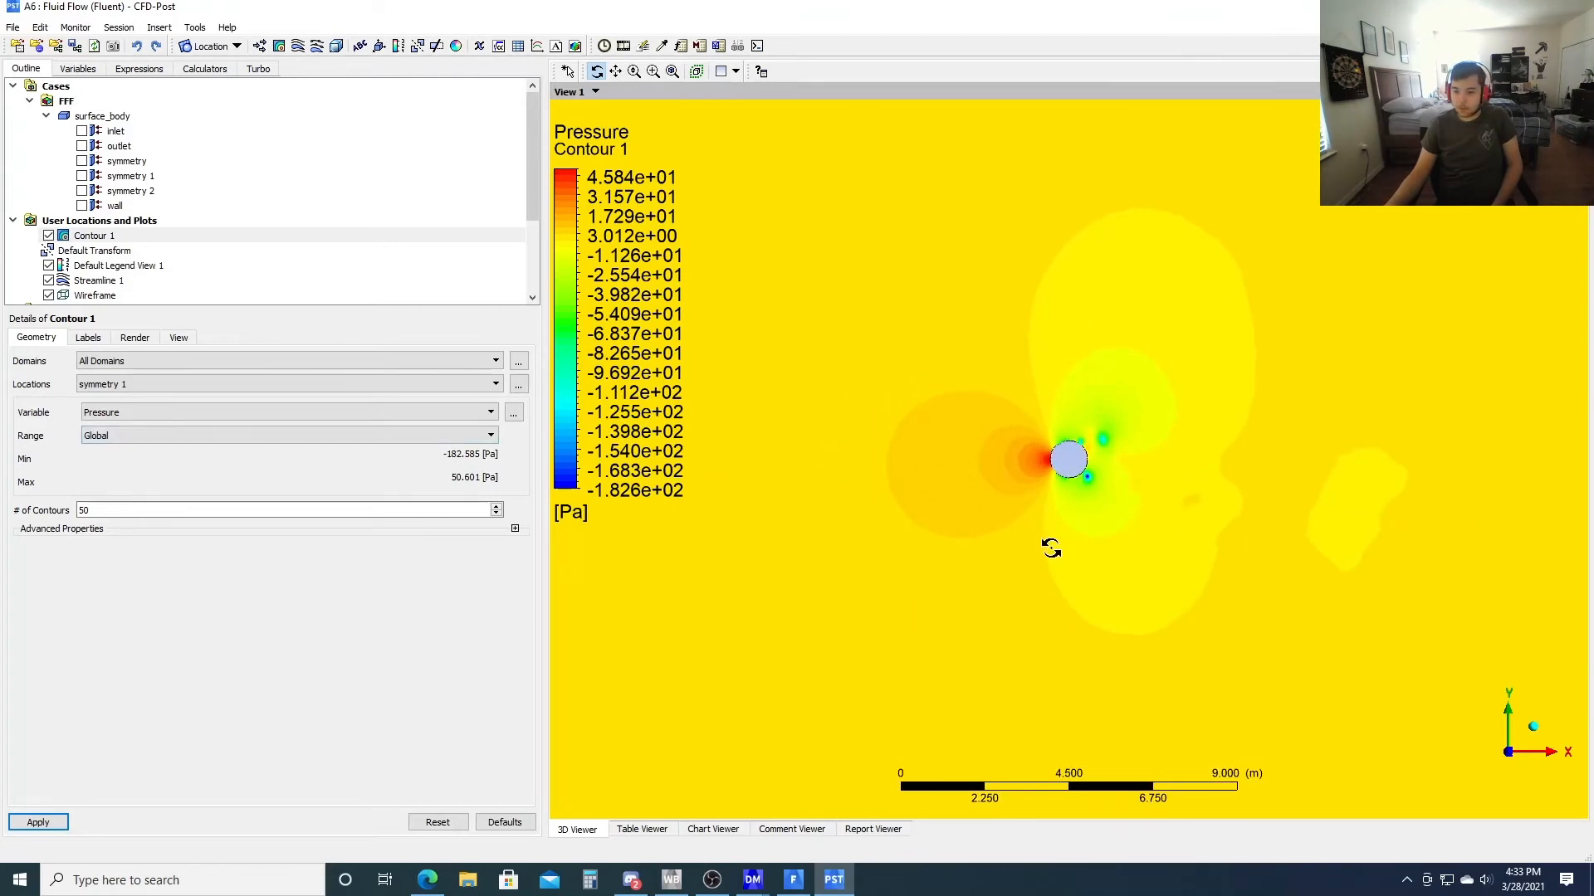
click(48, 236)
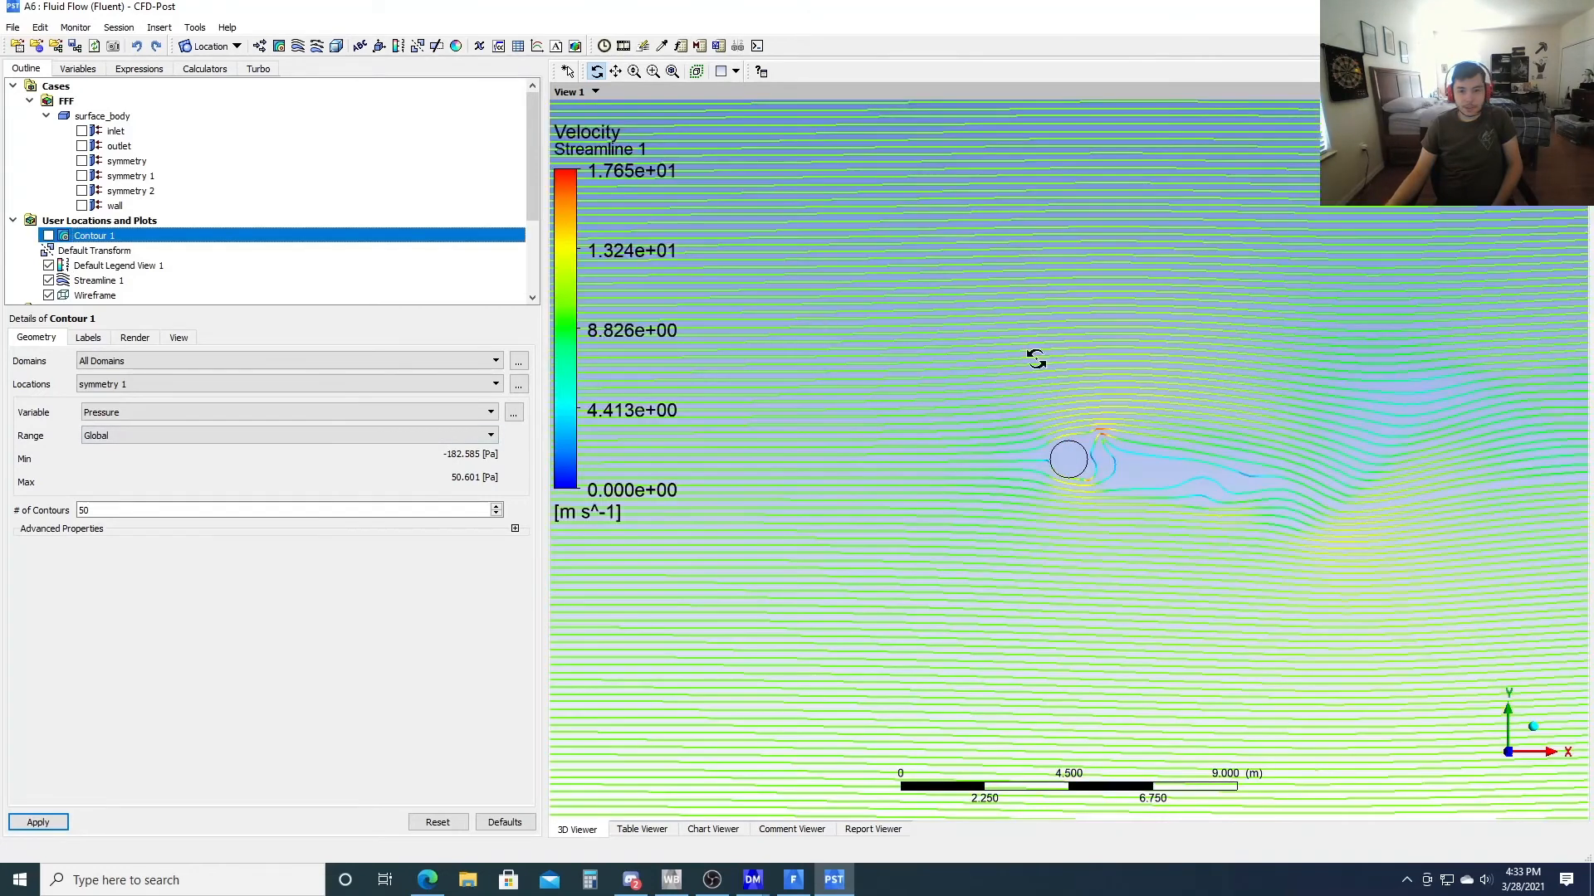
Switch to Fluent, open the saved plot xy-plot-1 and plot Velocity Magnitude against Curve Length on the wall surface
click(794, 876)
scroll(141, 648, down, 3)
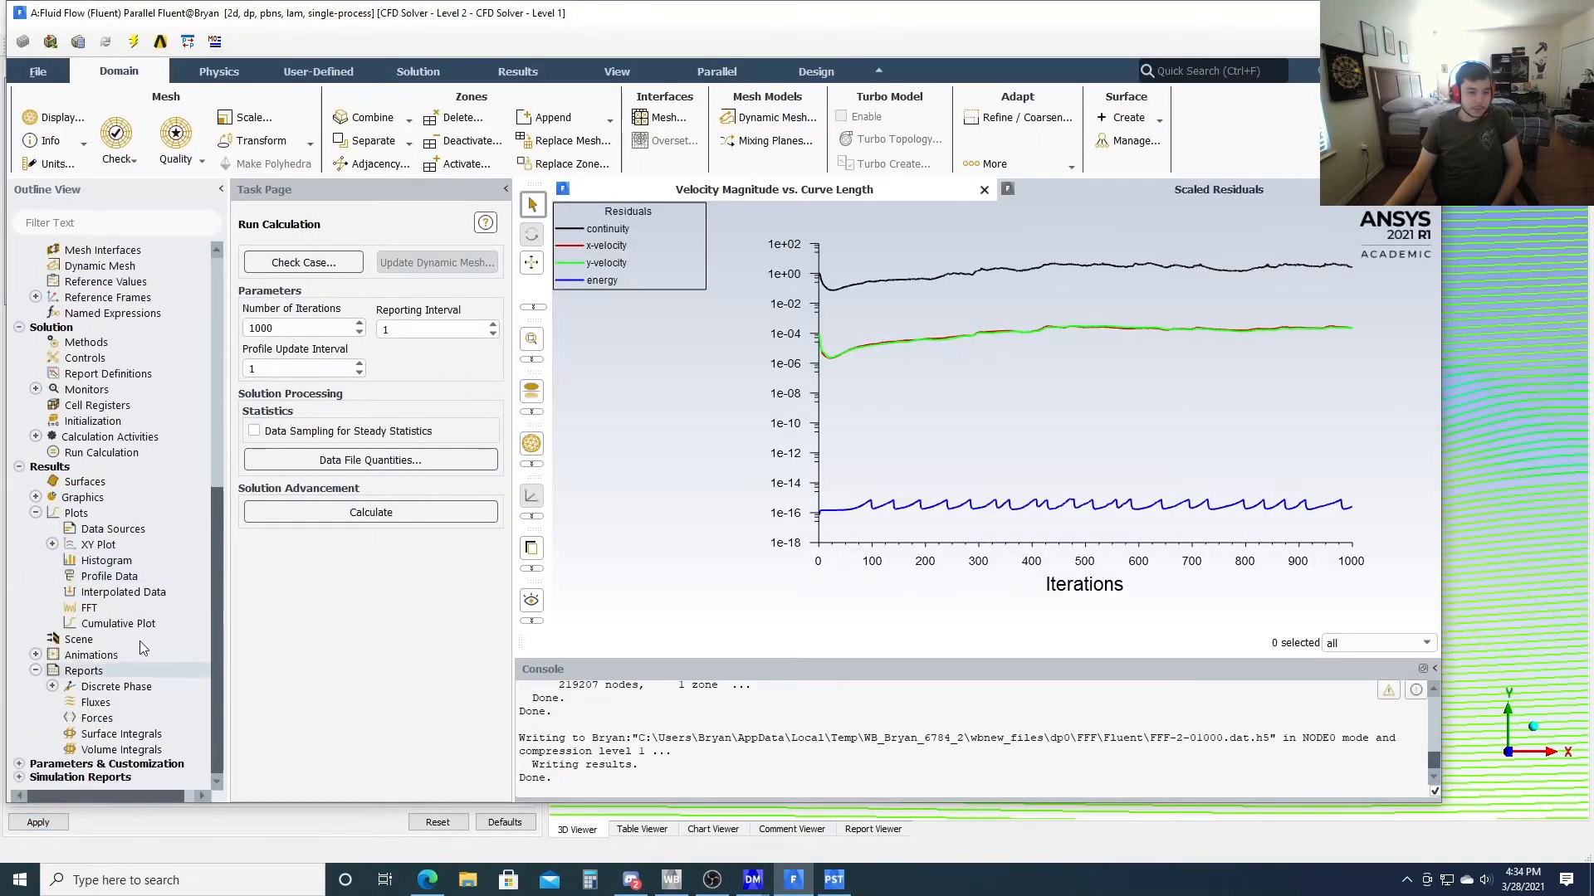
click(51, 545)
double_click(131, 561)
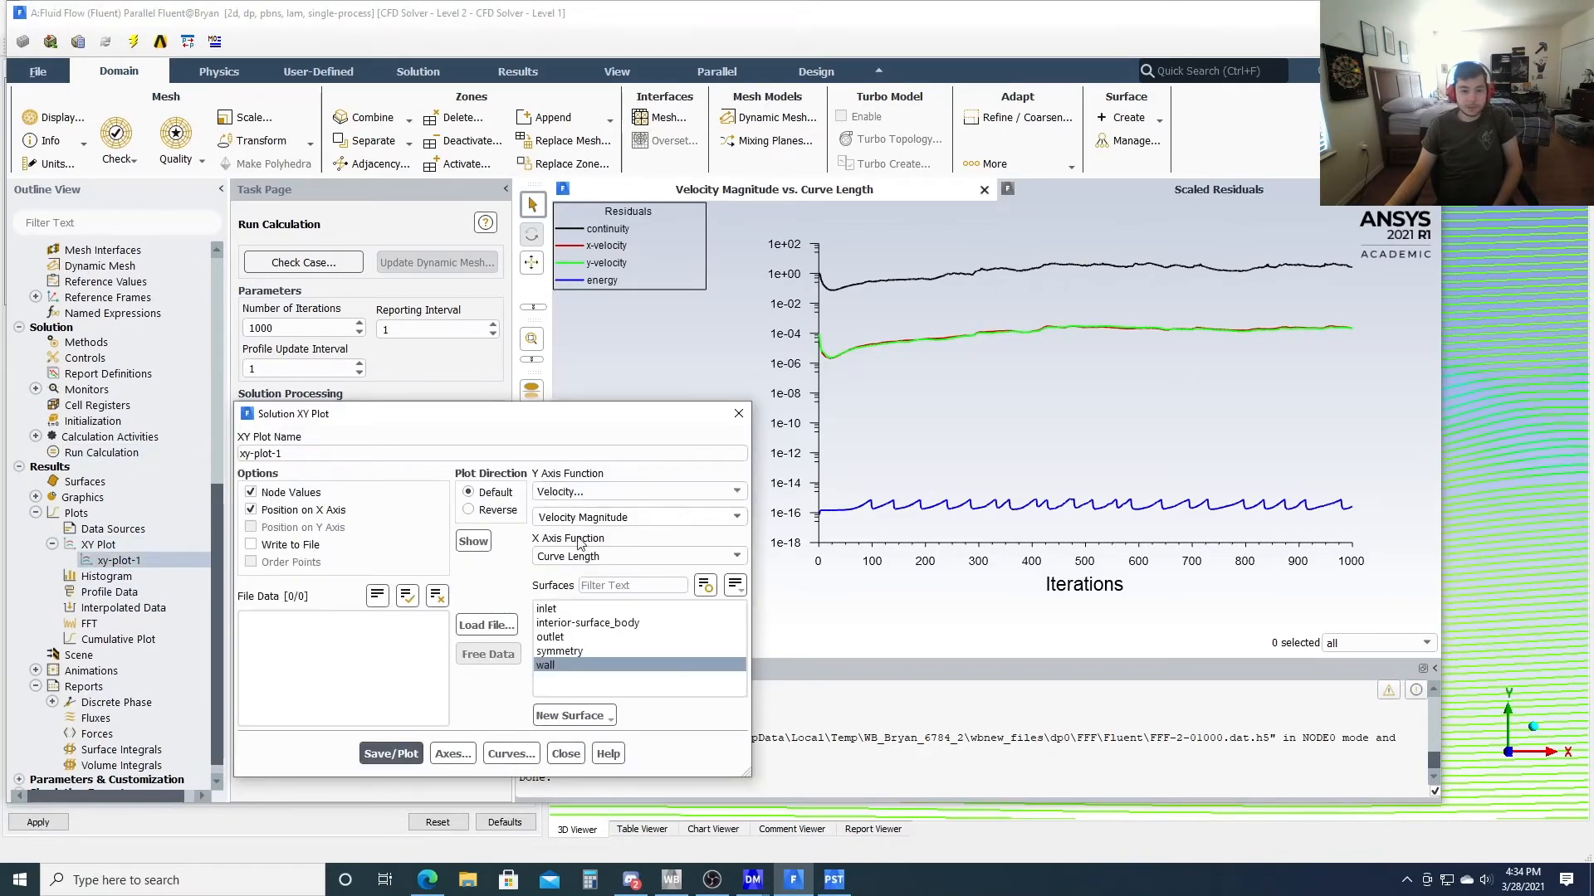
click(391, 754)
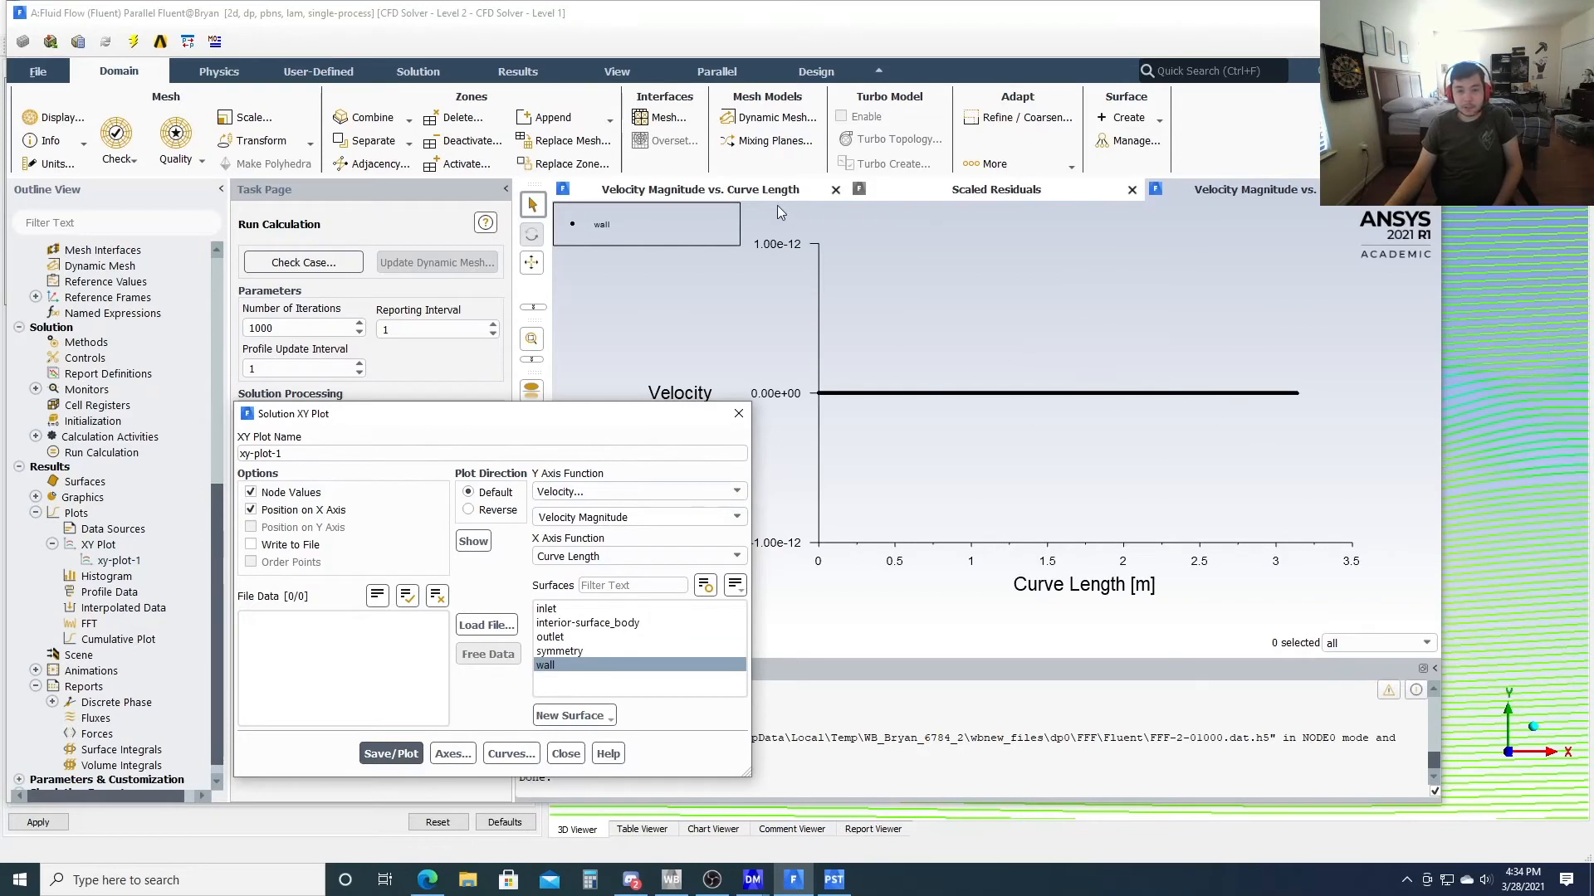
Change the Y axis function of xy-plot-1 to Pressure Coefficient, plot it for the wall and close the plot settings
click(681, 492)
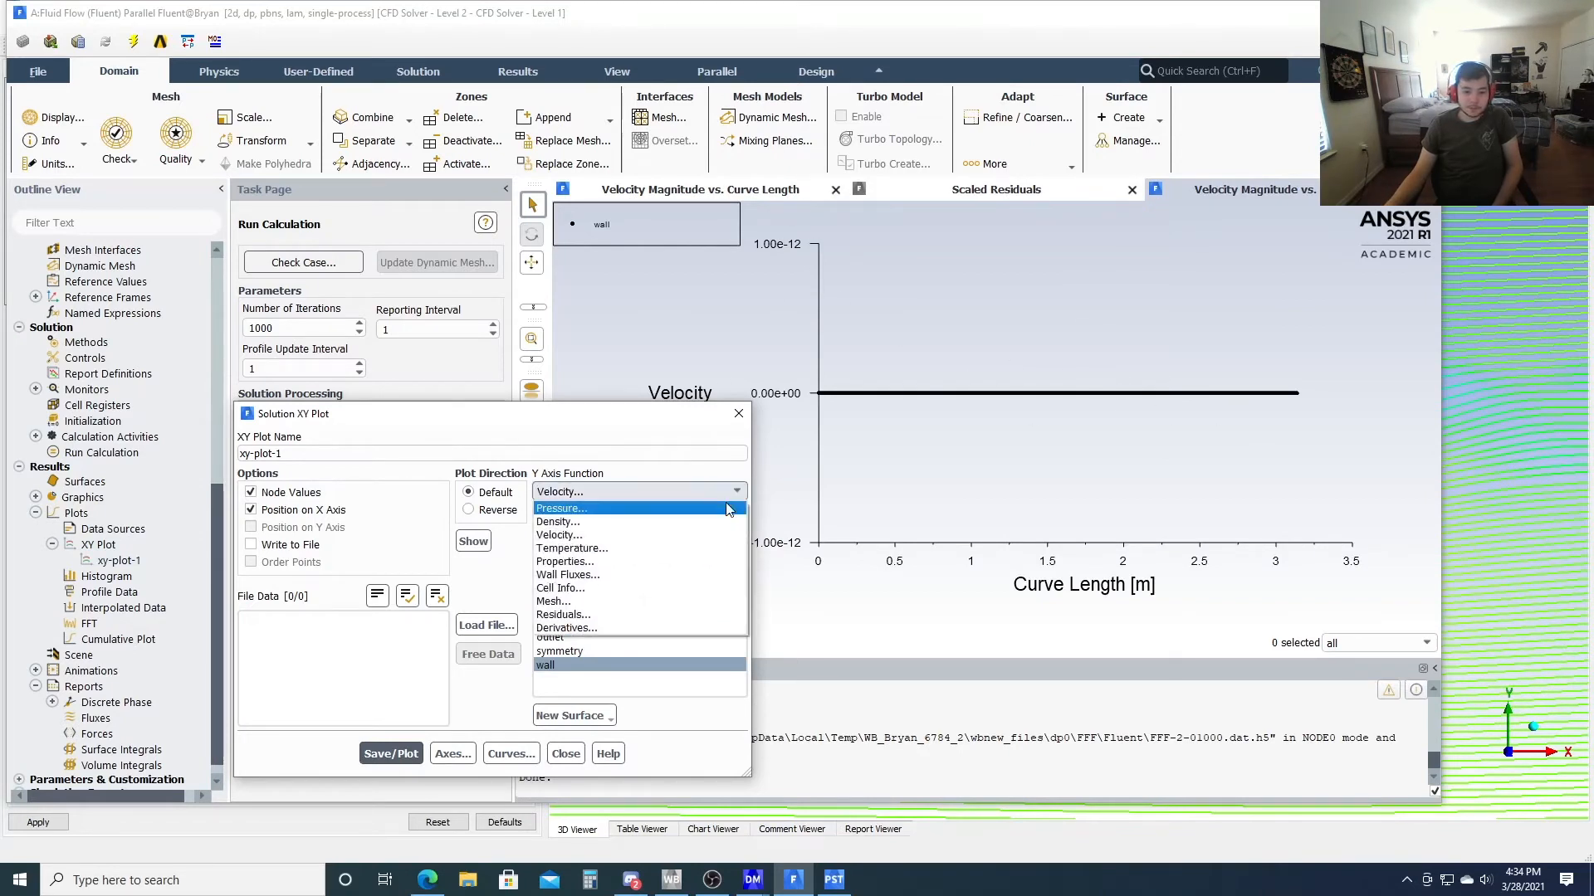
click(573, 508)
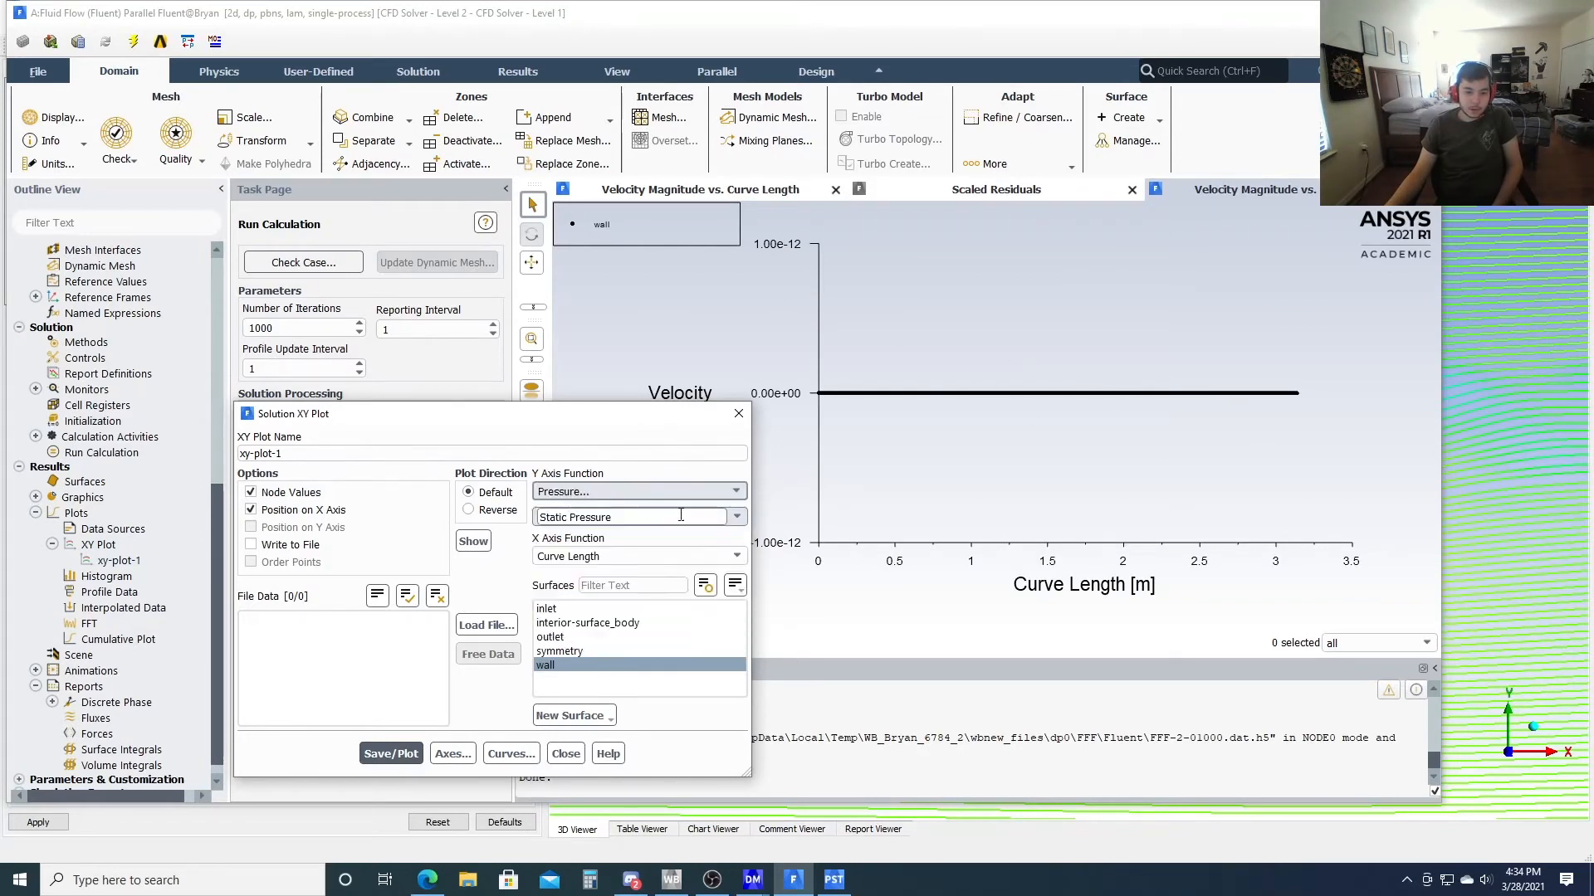
click(736, 517)
click(626, 557)
click(391, 754)
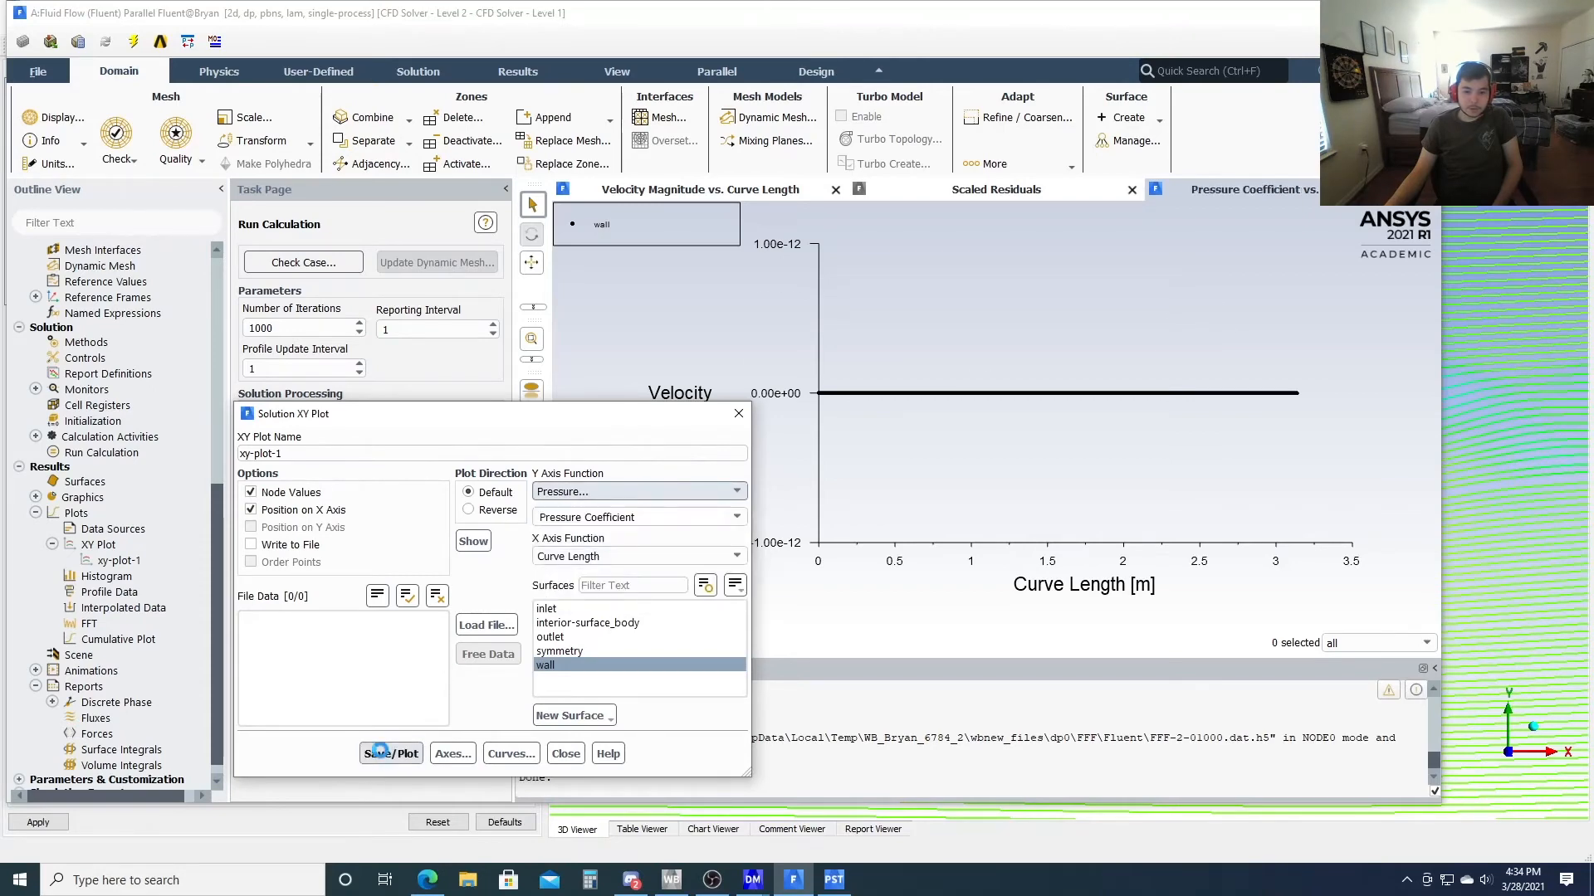
click(738, 415)
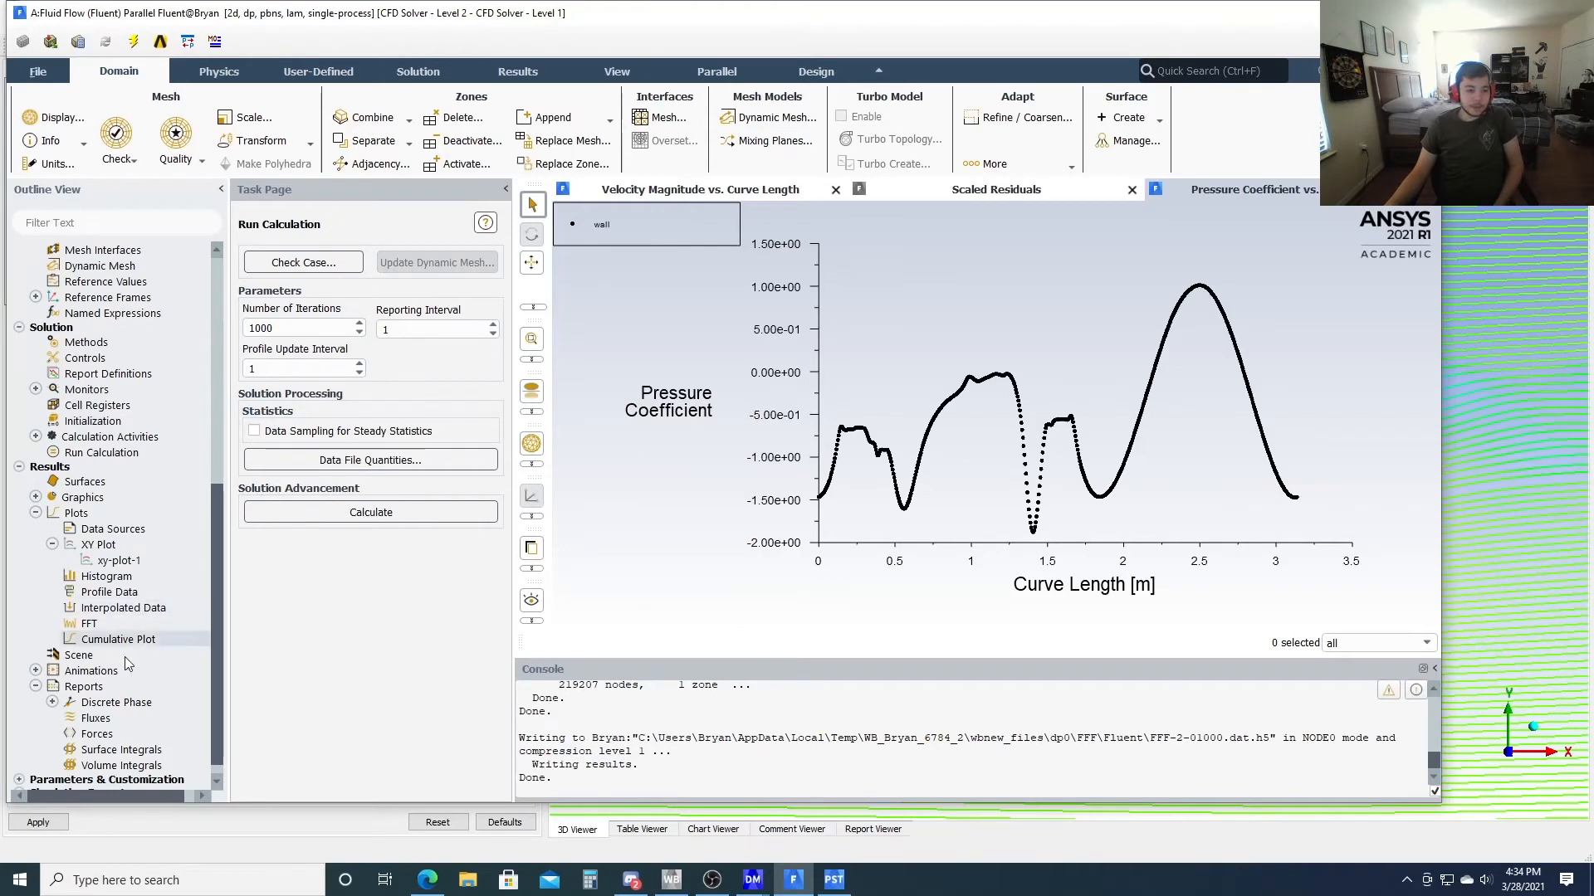
Print the force report for the wall zone with direction vector X 1, Y 0
scroll(133, 639, down, 1)
double_click(172, 718)
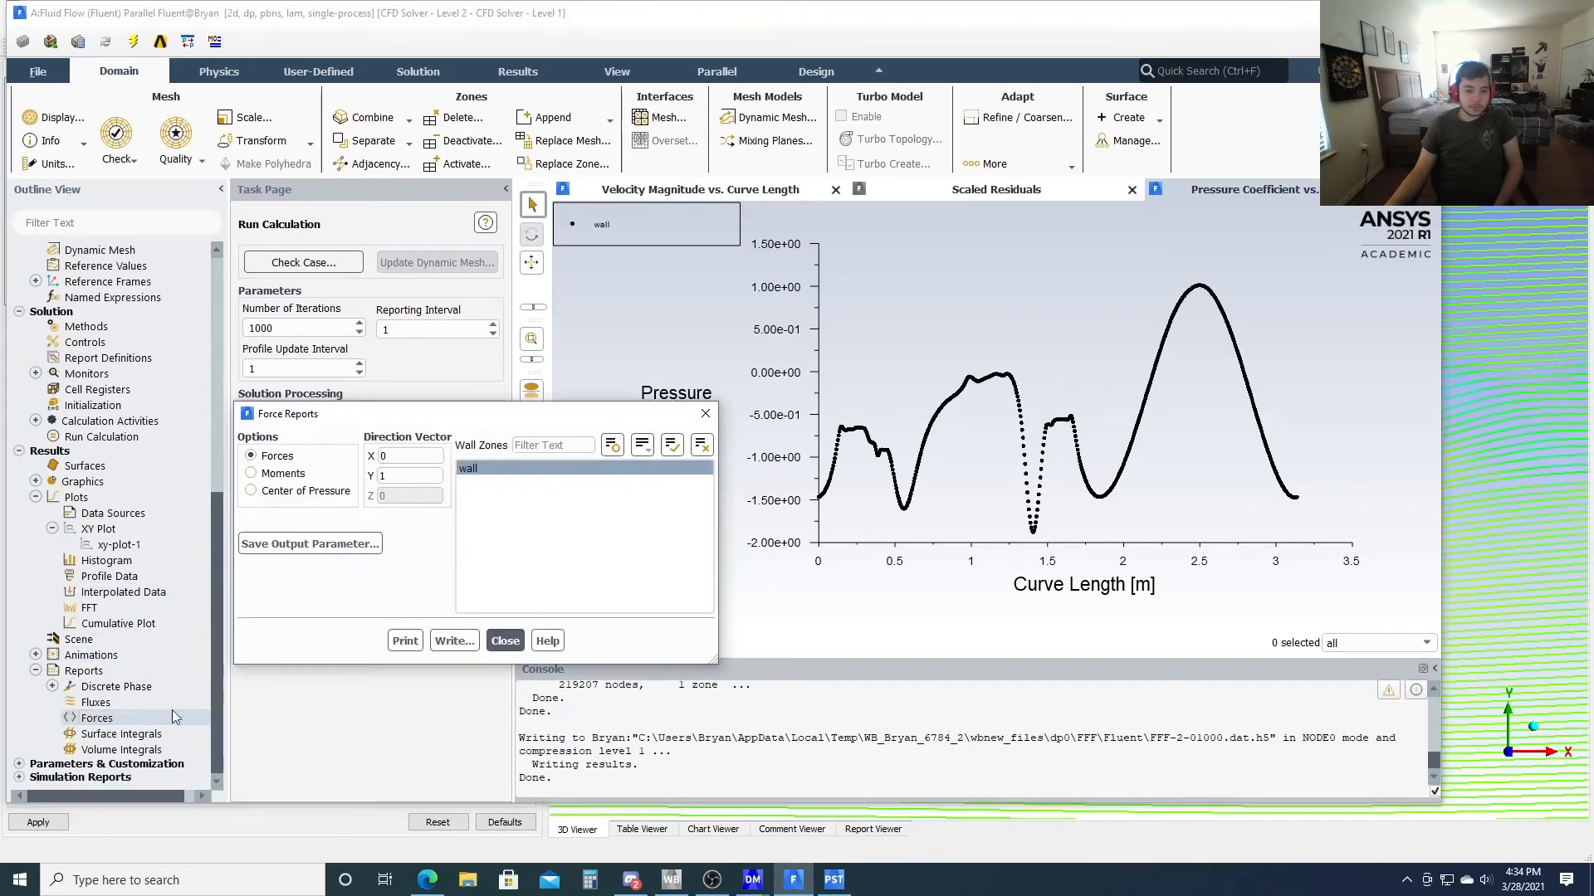
double_click(390, 455)
text(1)
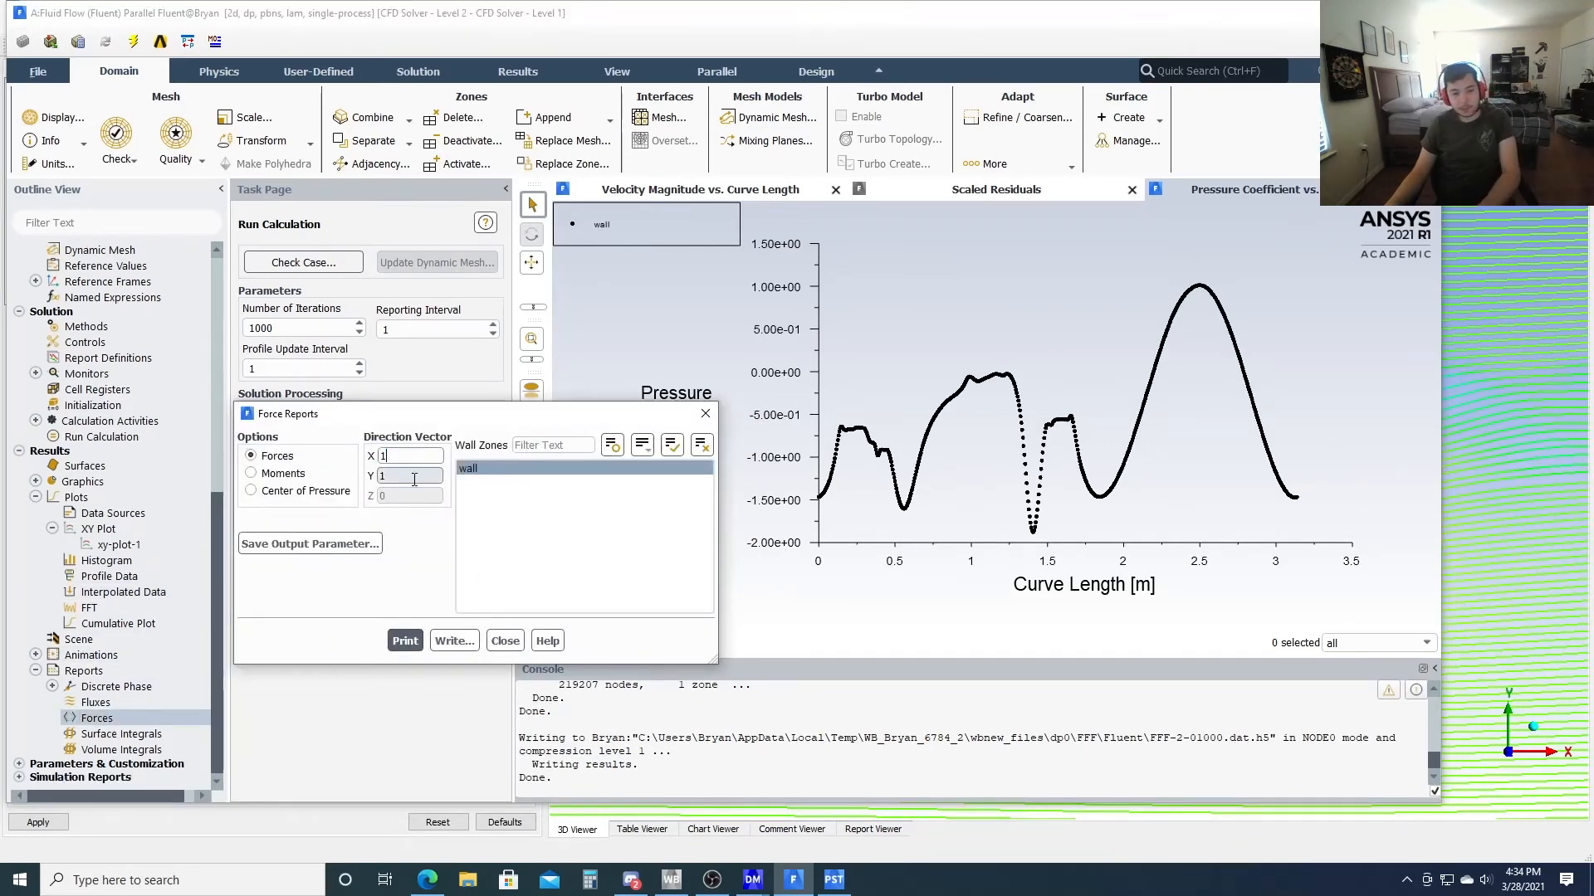
click(405, 641)
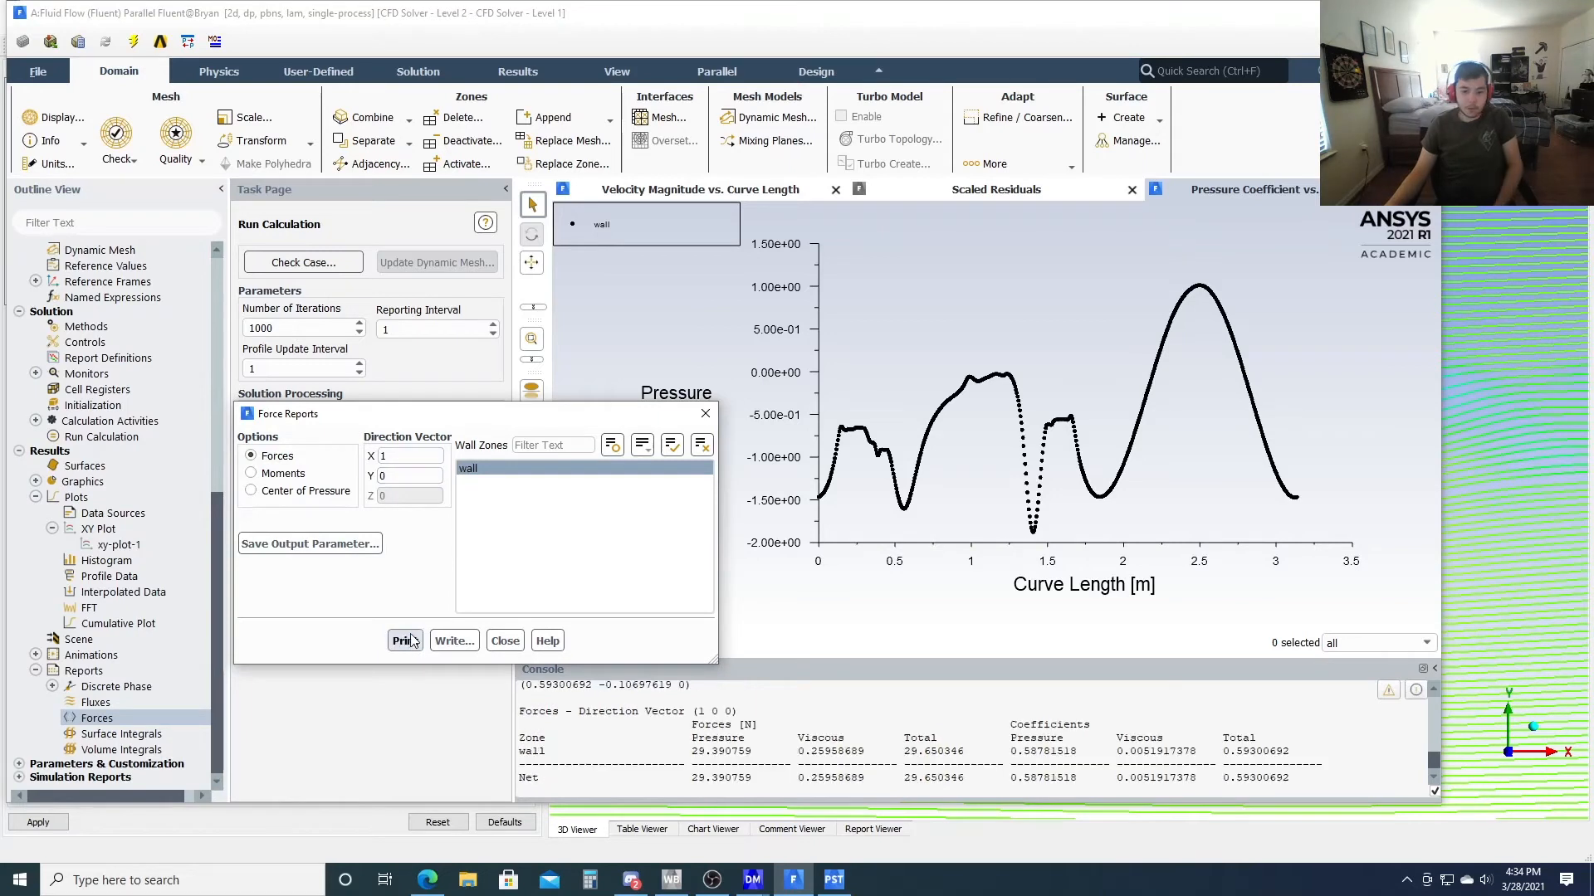
Print the wall's force report with direction vector X 0, Y 1 and close the Force Reports dialog
double_click(390, 456)
text(0)
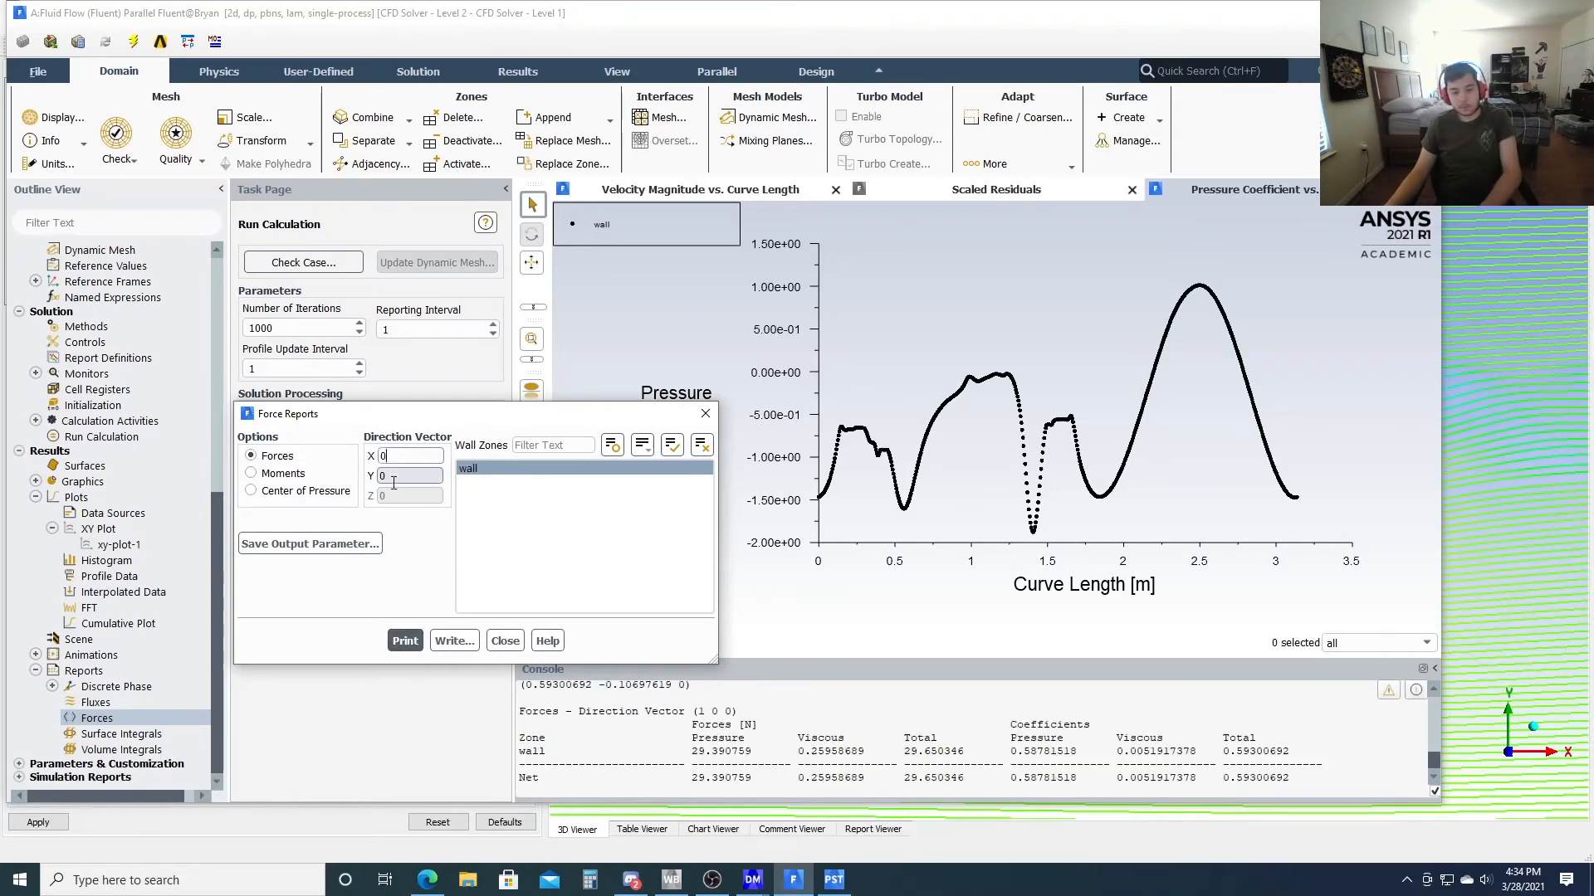
text(1)
click(405, 641)
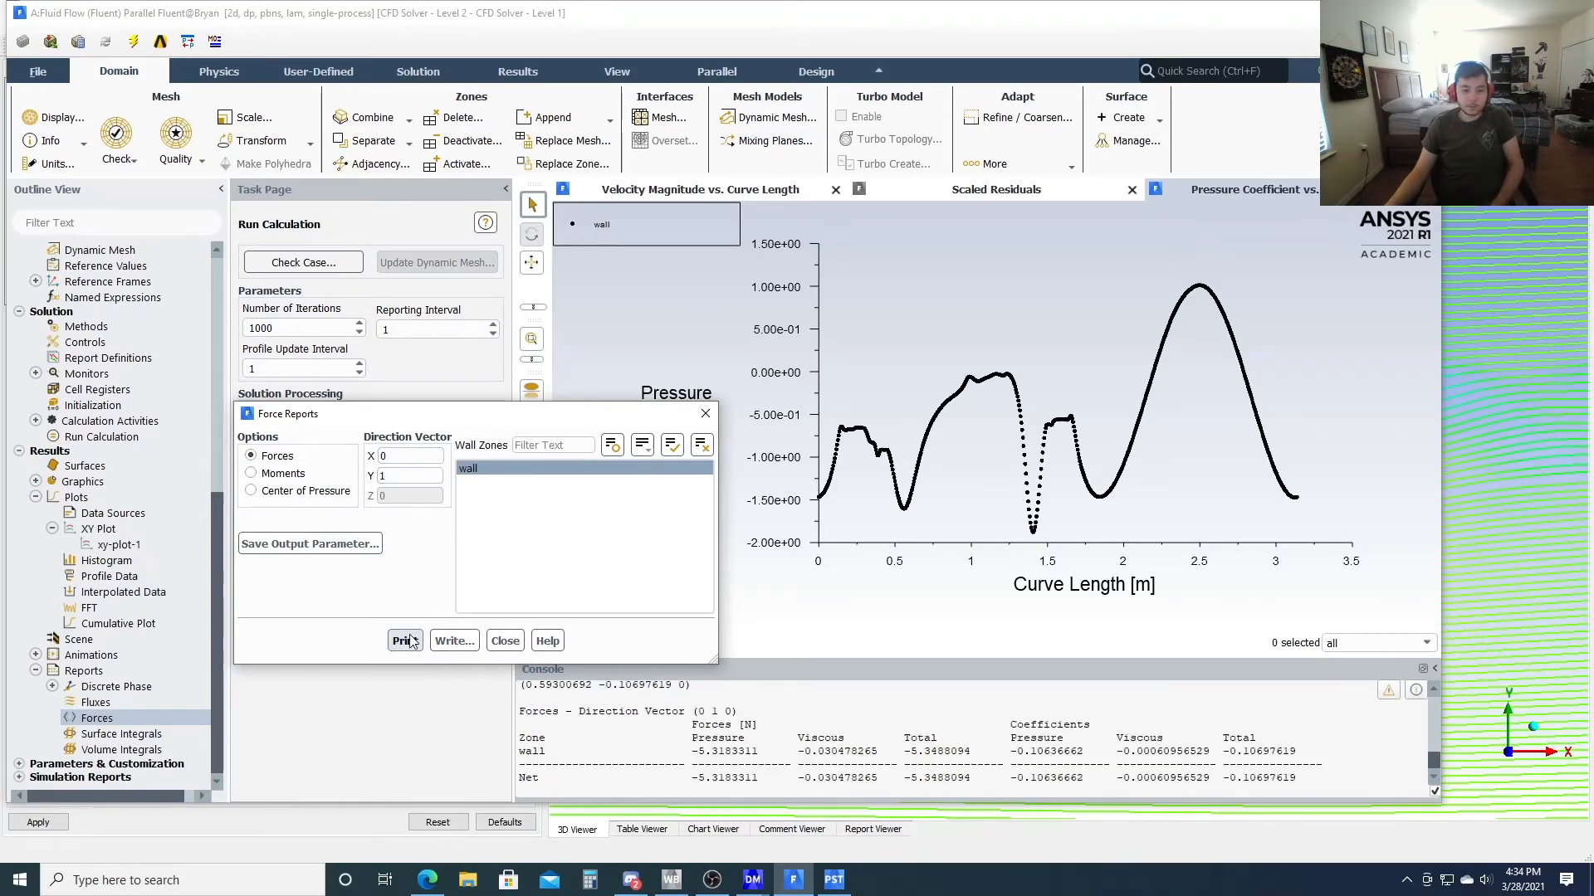
click(697, 416)
Open the wall boundary condition and set it to Moving Wall with Rotational motion
scroll(94, 606, up, 10)
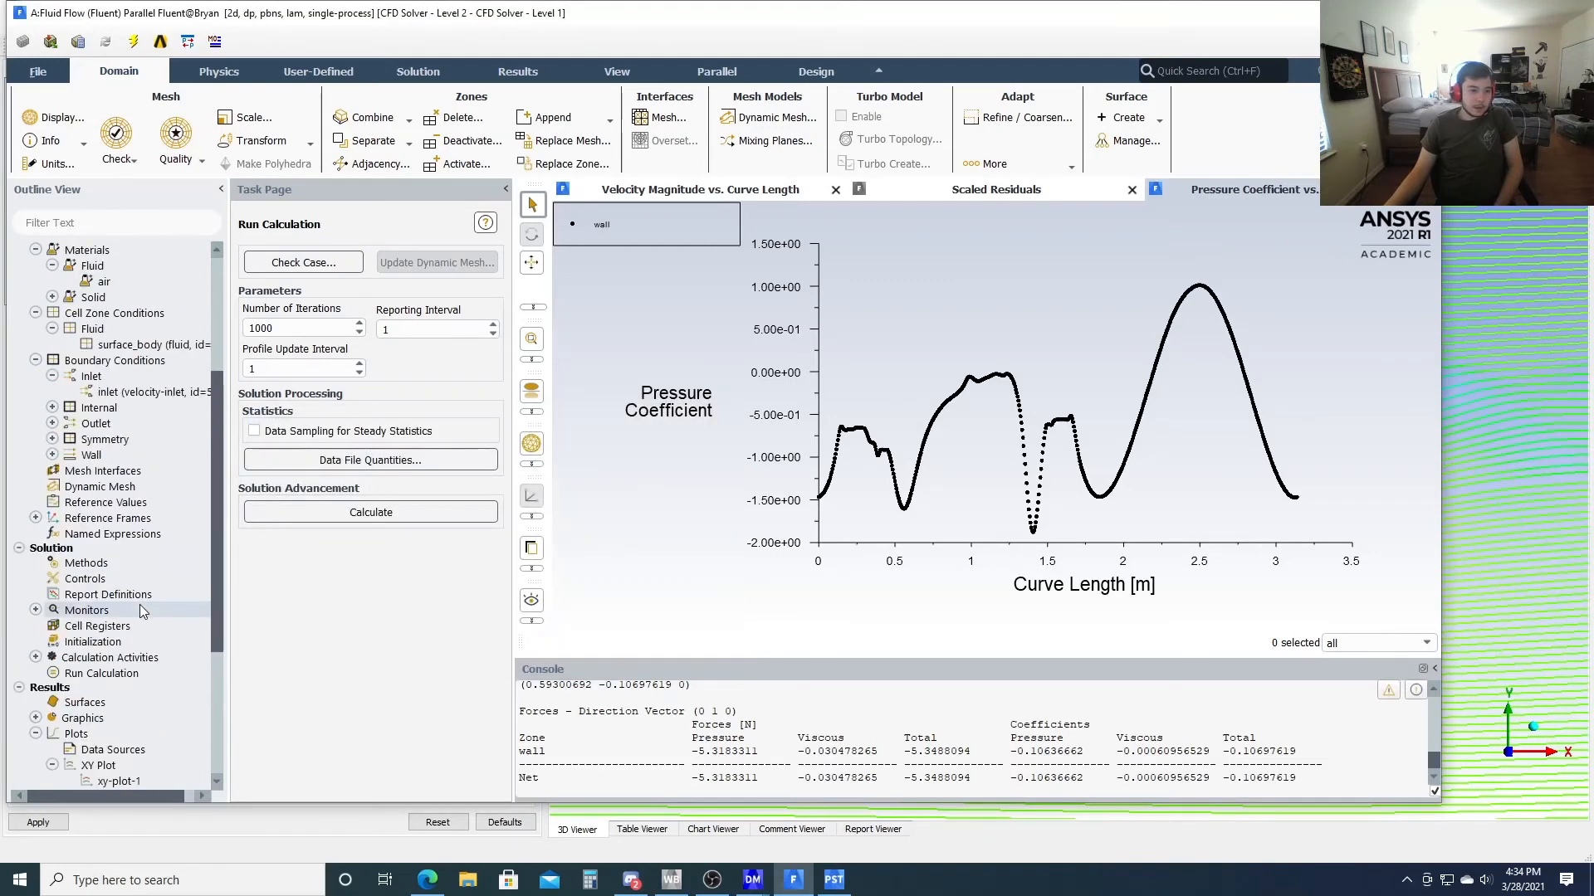
scroll(94, 608, down, 1)
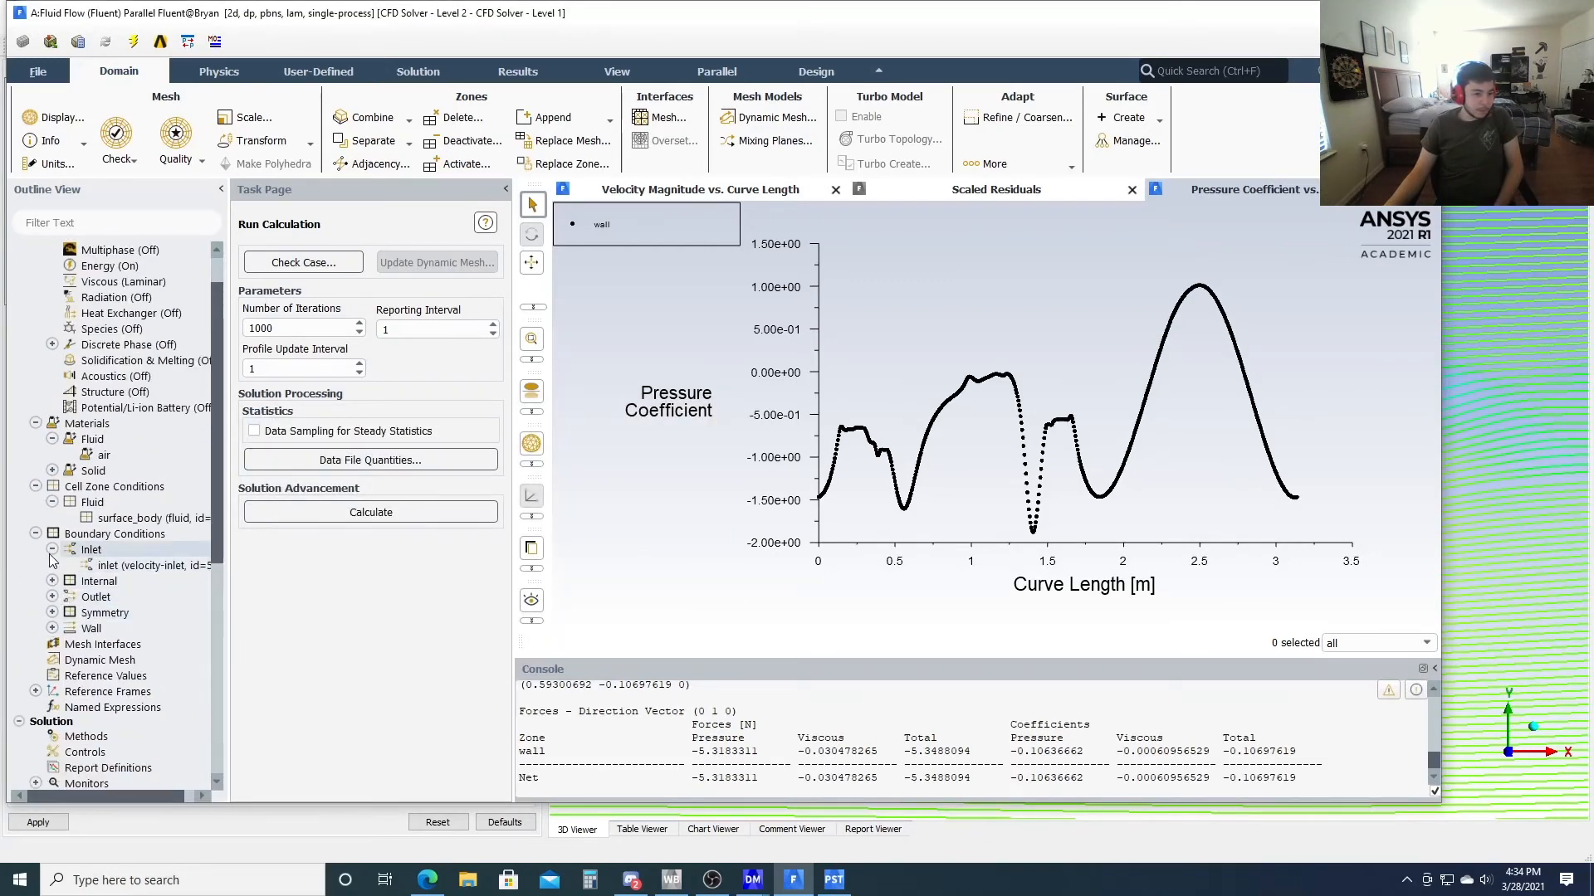
click(52, 550)
click(53, 612)
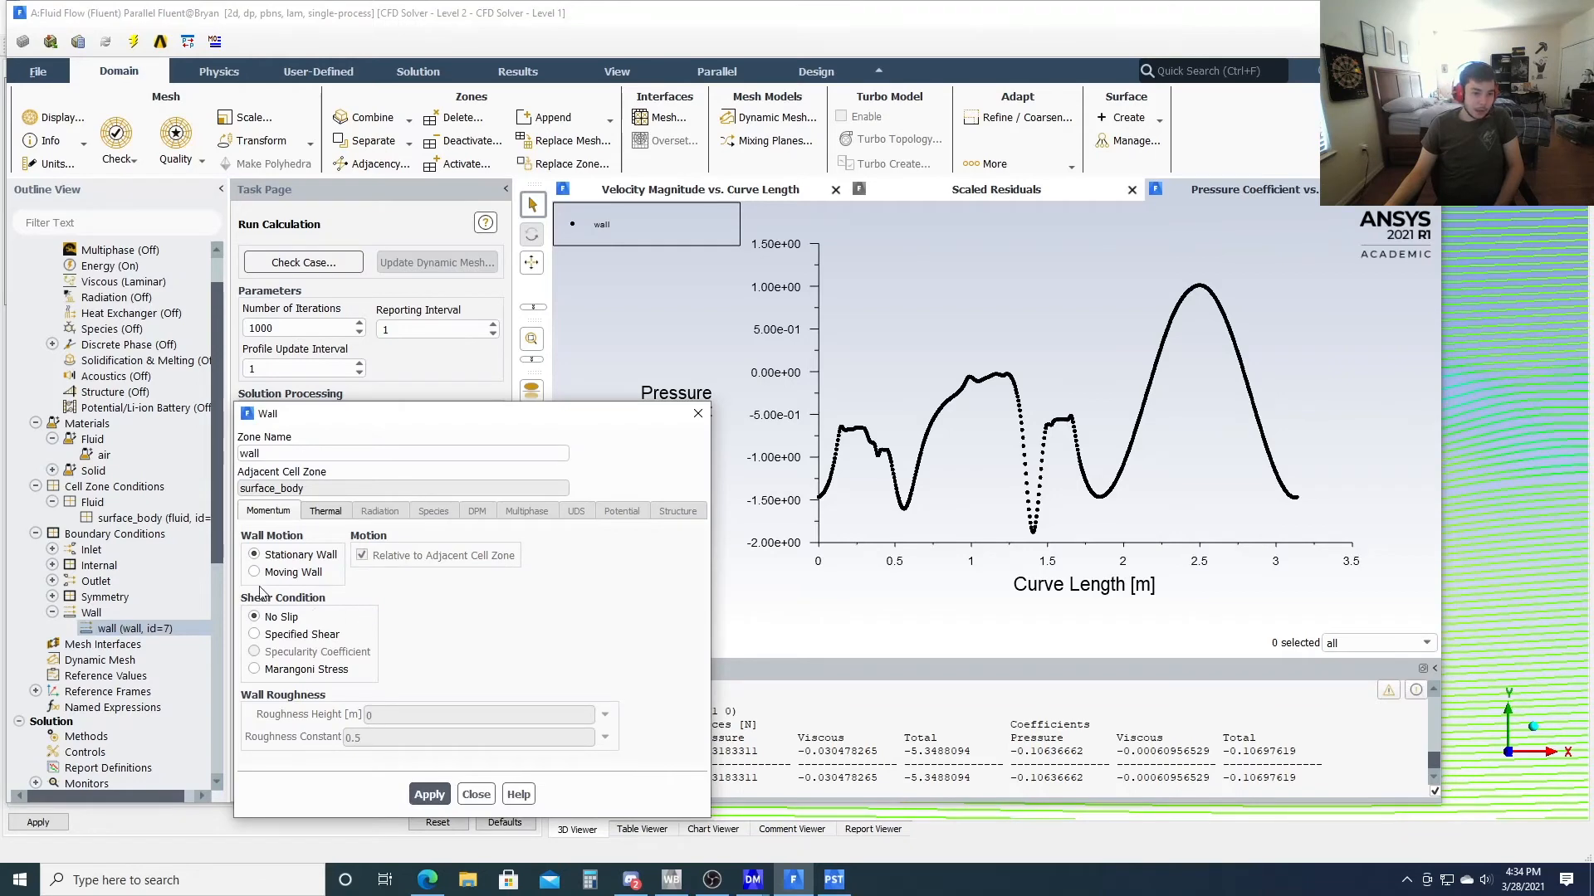
click(266, 574)
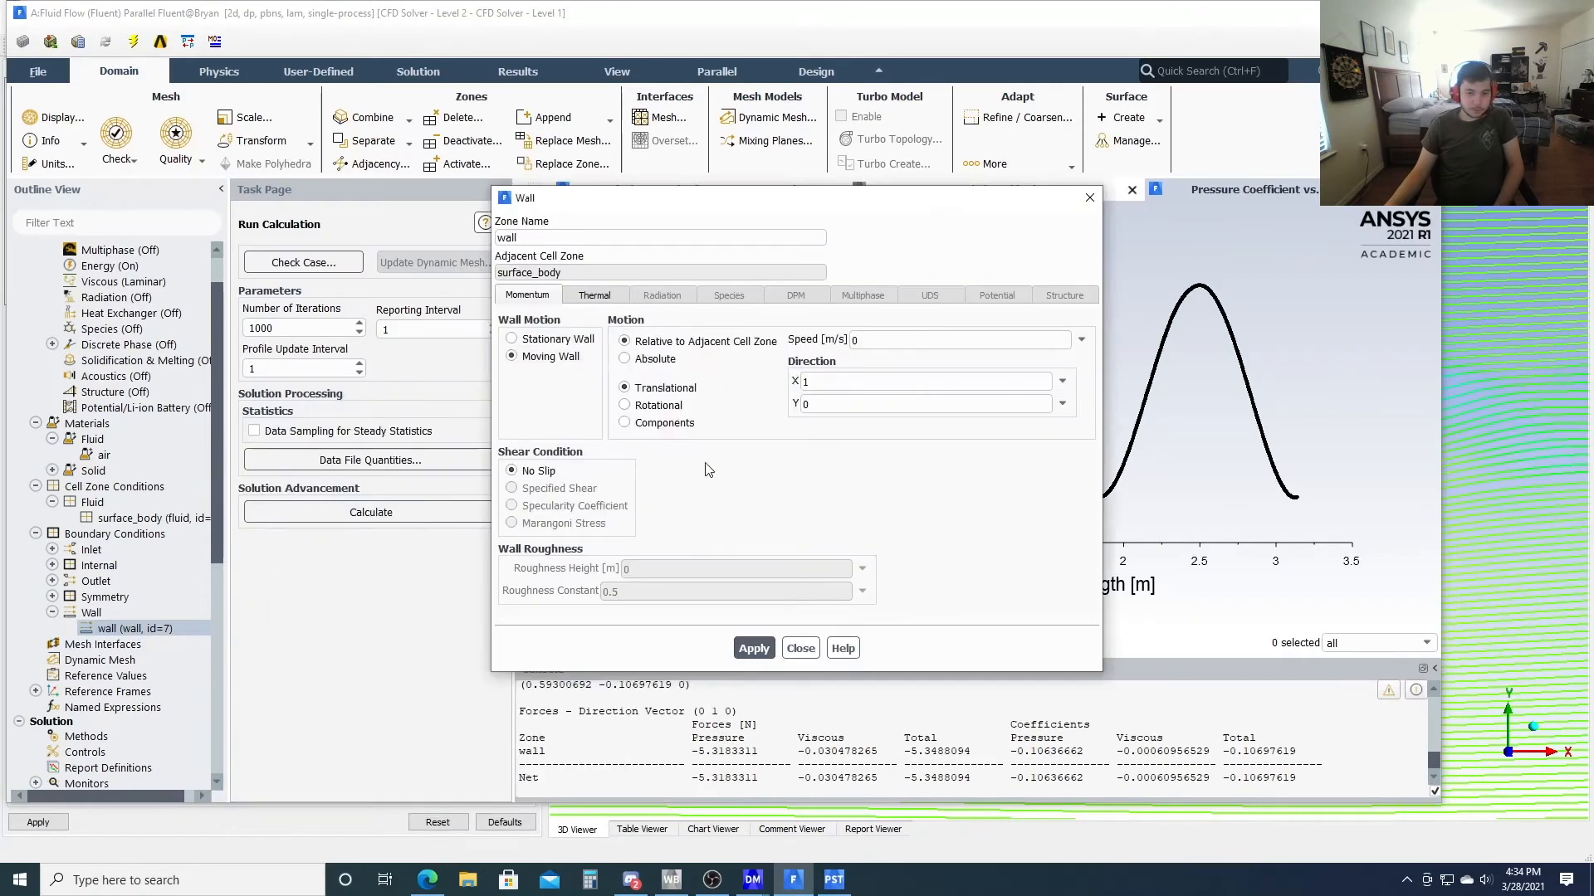
click(625, 405)
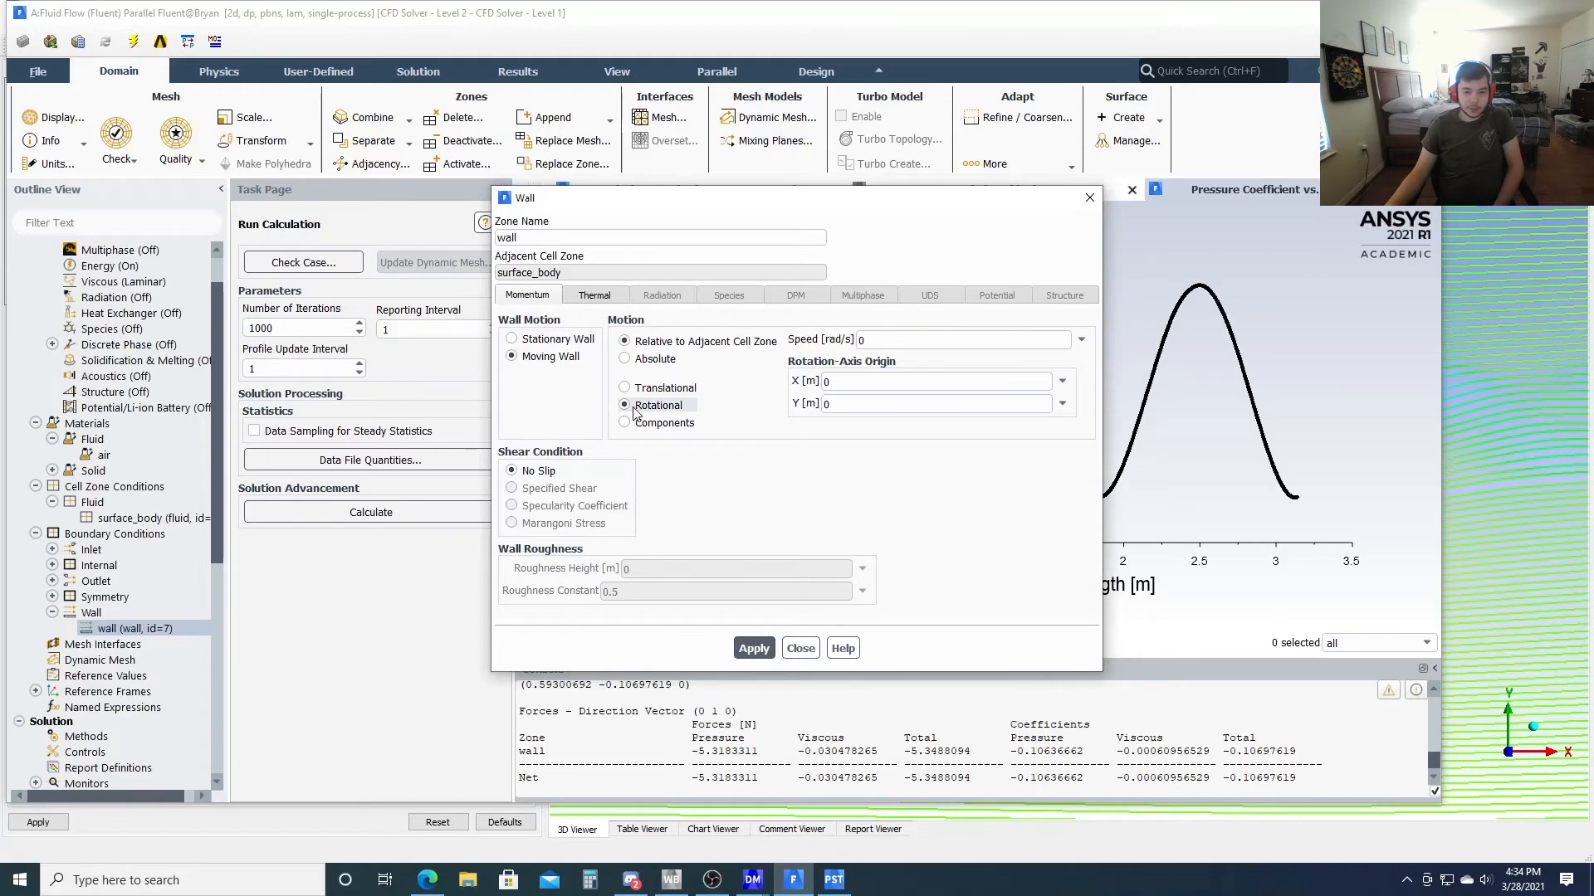
Check the required rotational velocity on the assignment page, set the wall's speed to -20 rad/s in Fluent and apply it
double_click(888, 340)
click(441, 892)
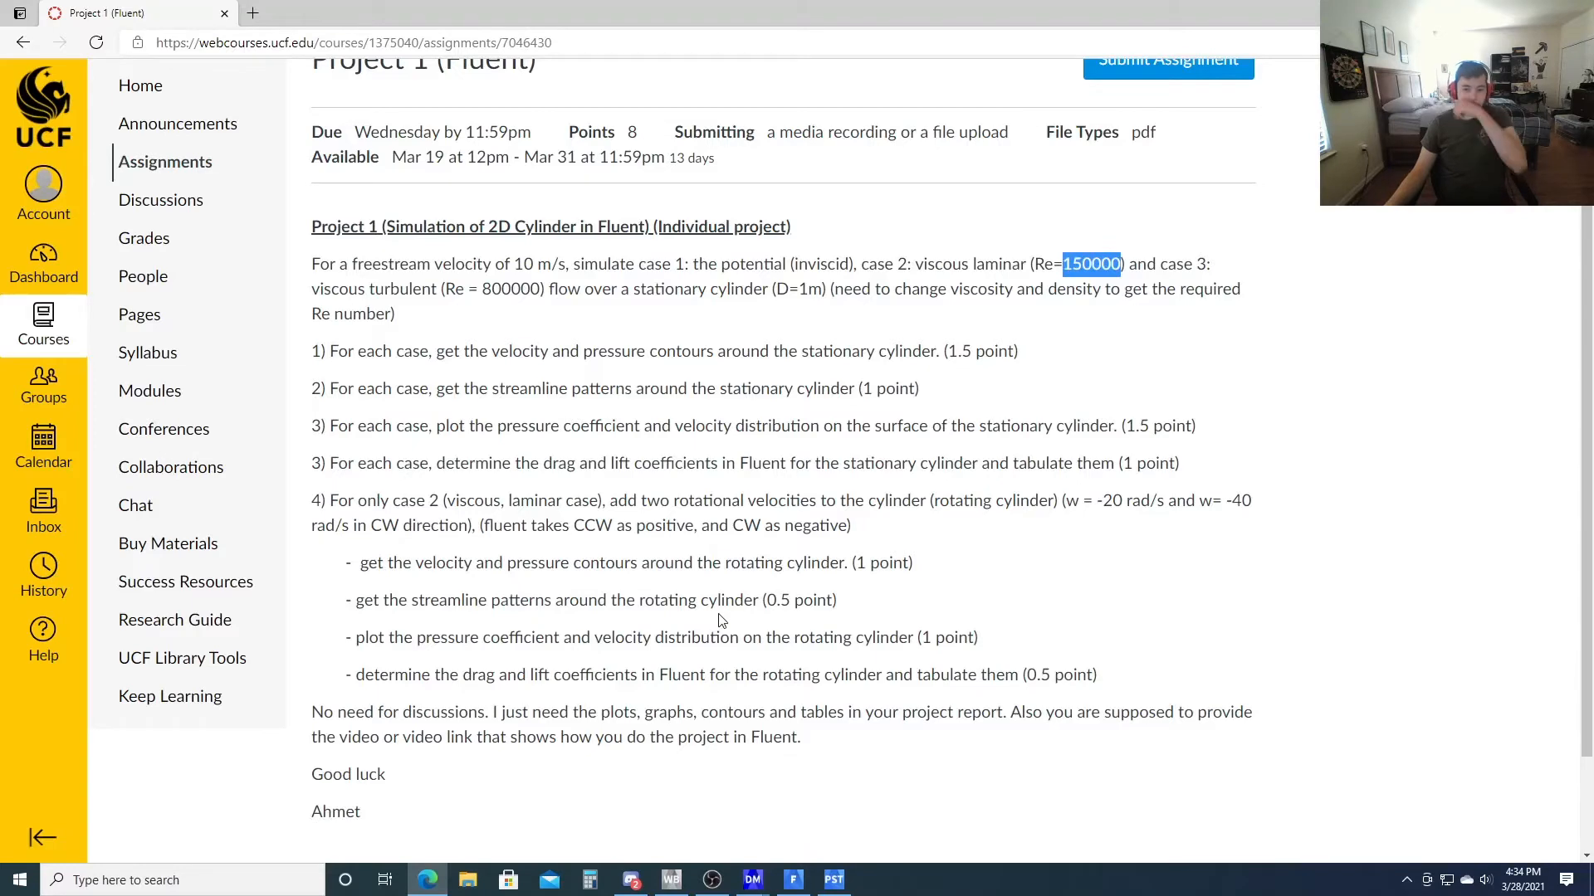
click(827, 885)
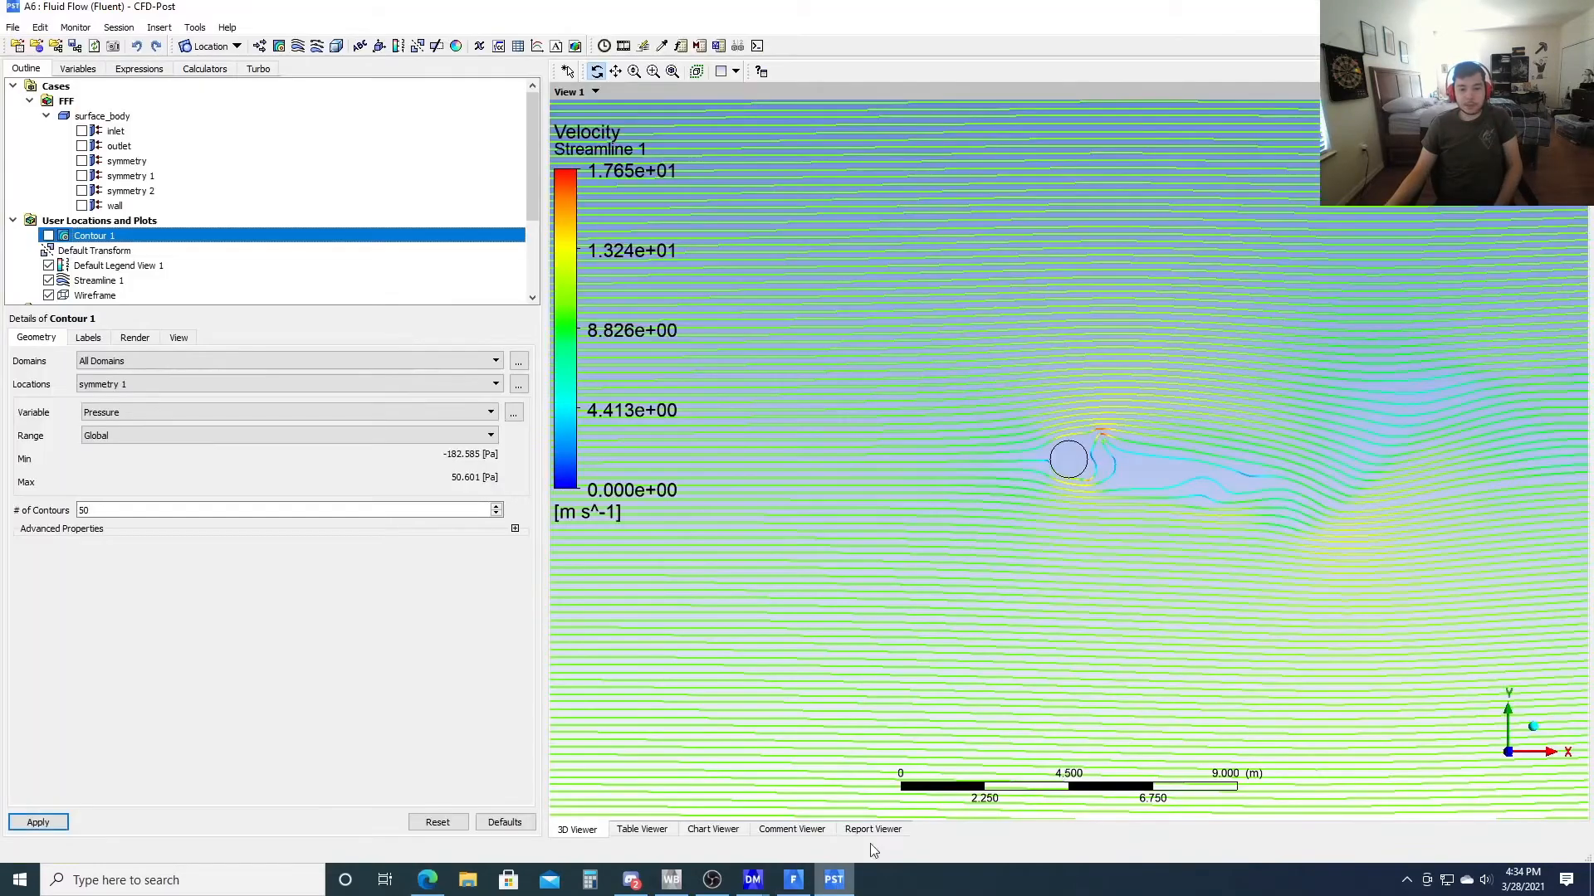
click(834, 880)
click(794, 880)
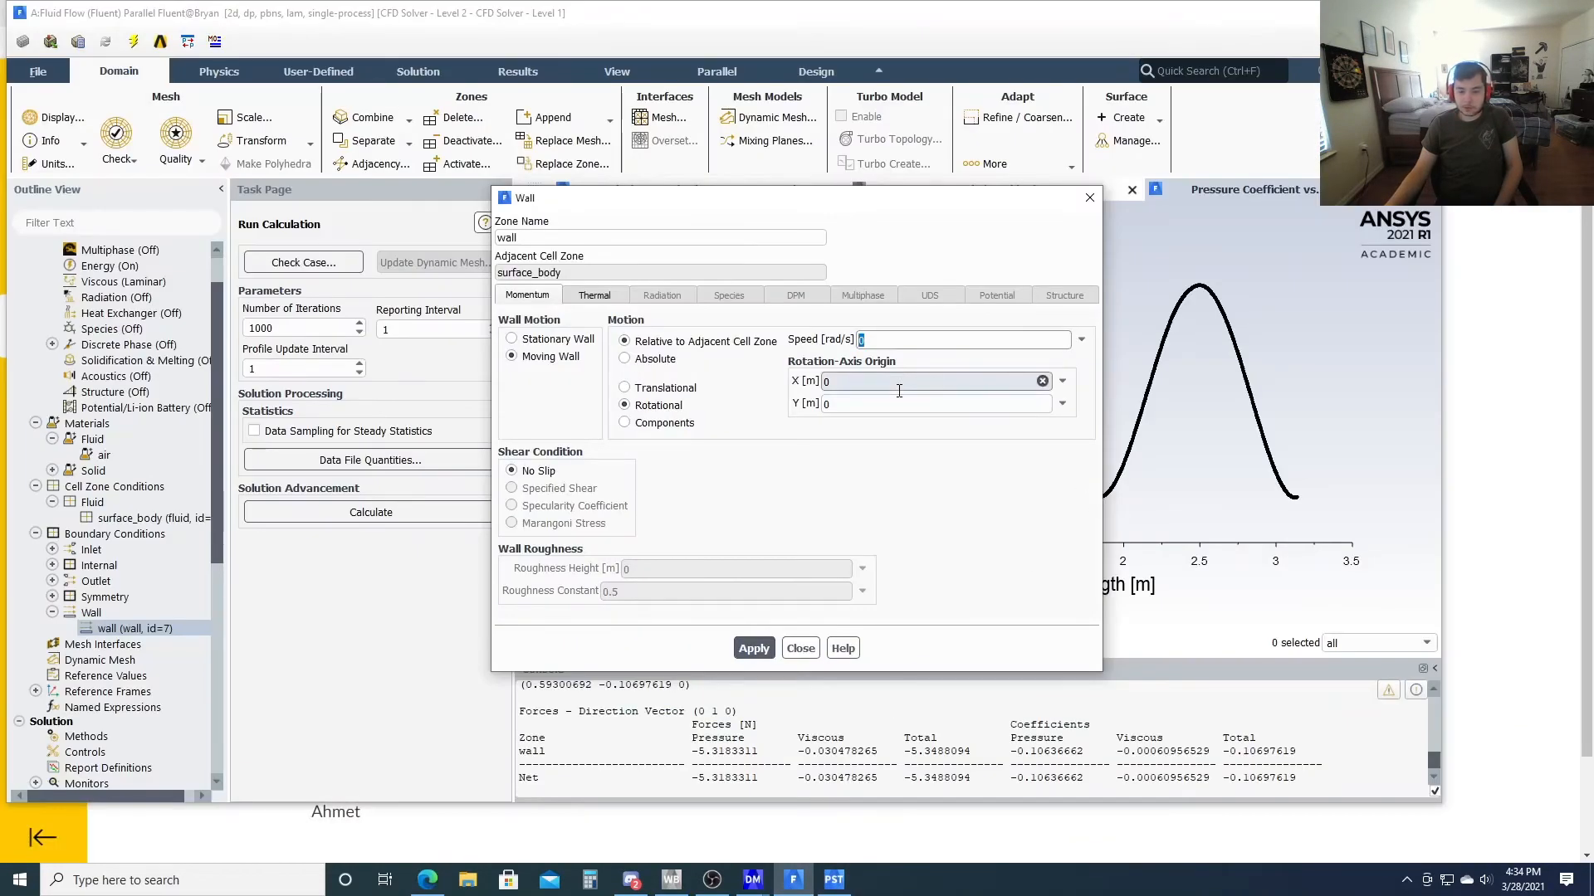
text(0)
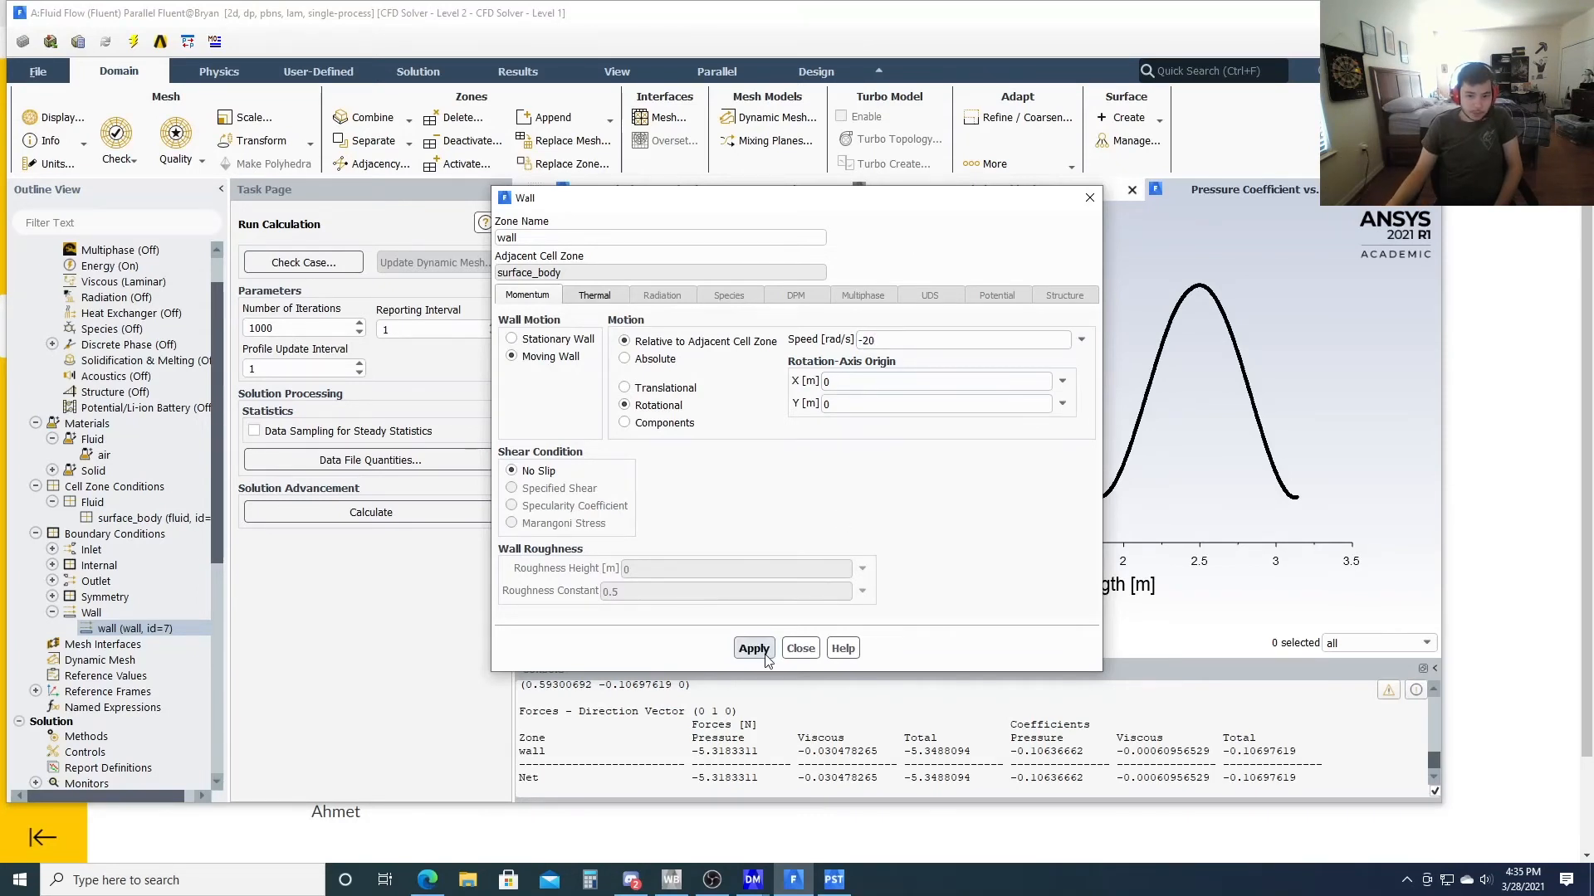
click(801, 649)
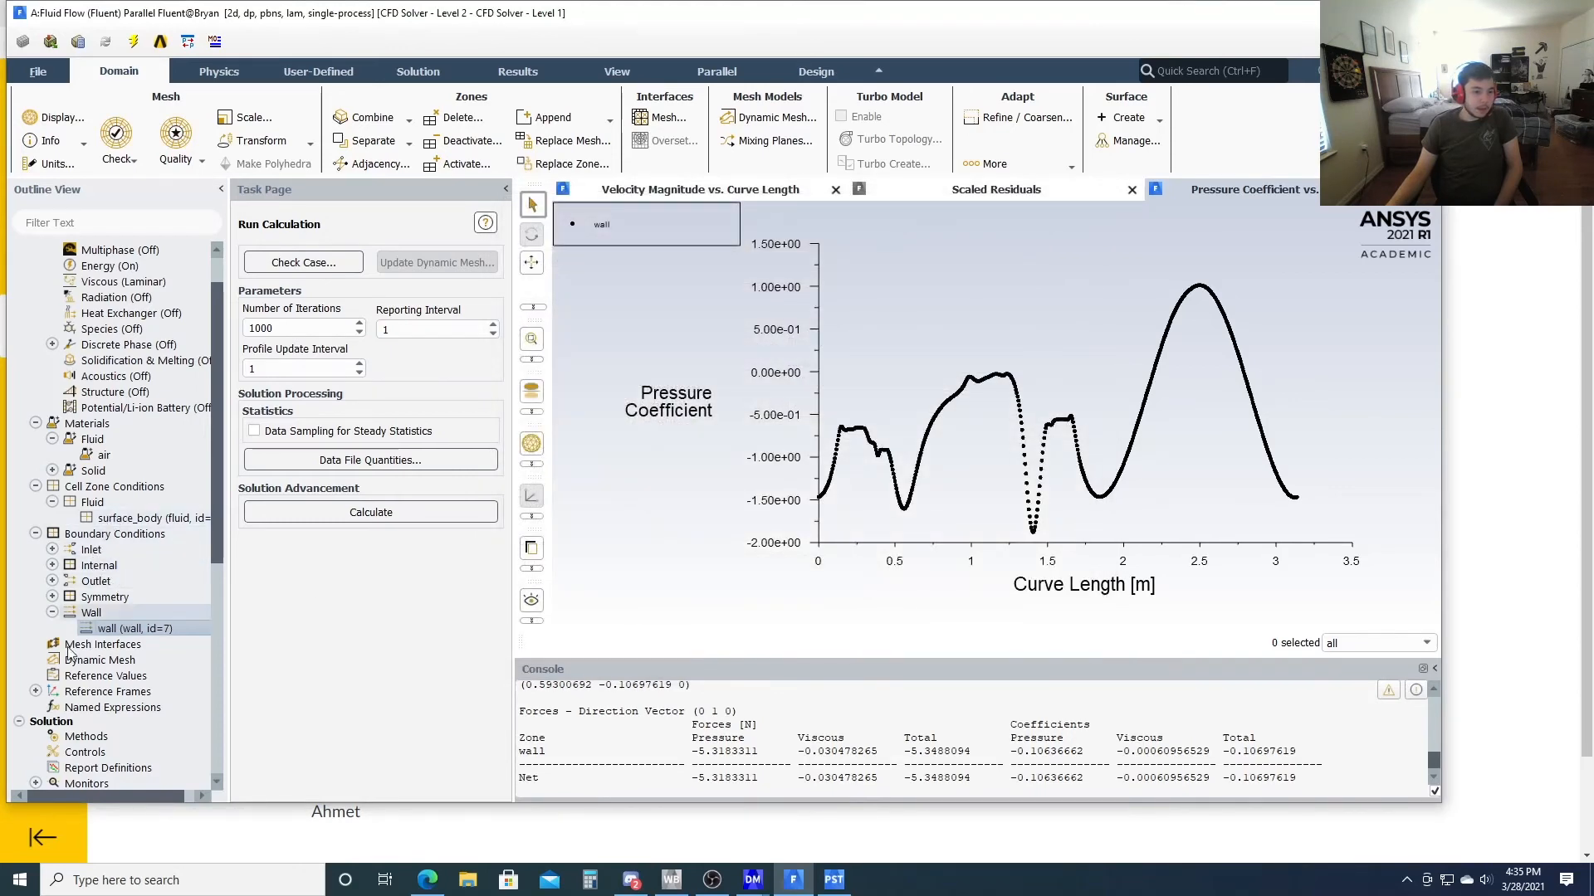
Compute the reference values from the inlet
click(101, 677)
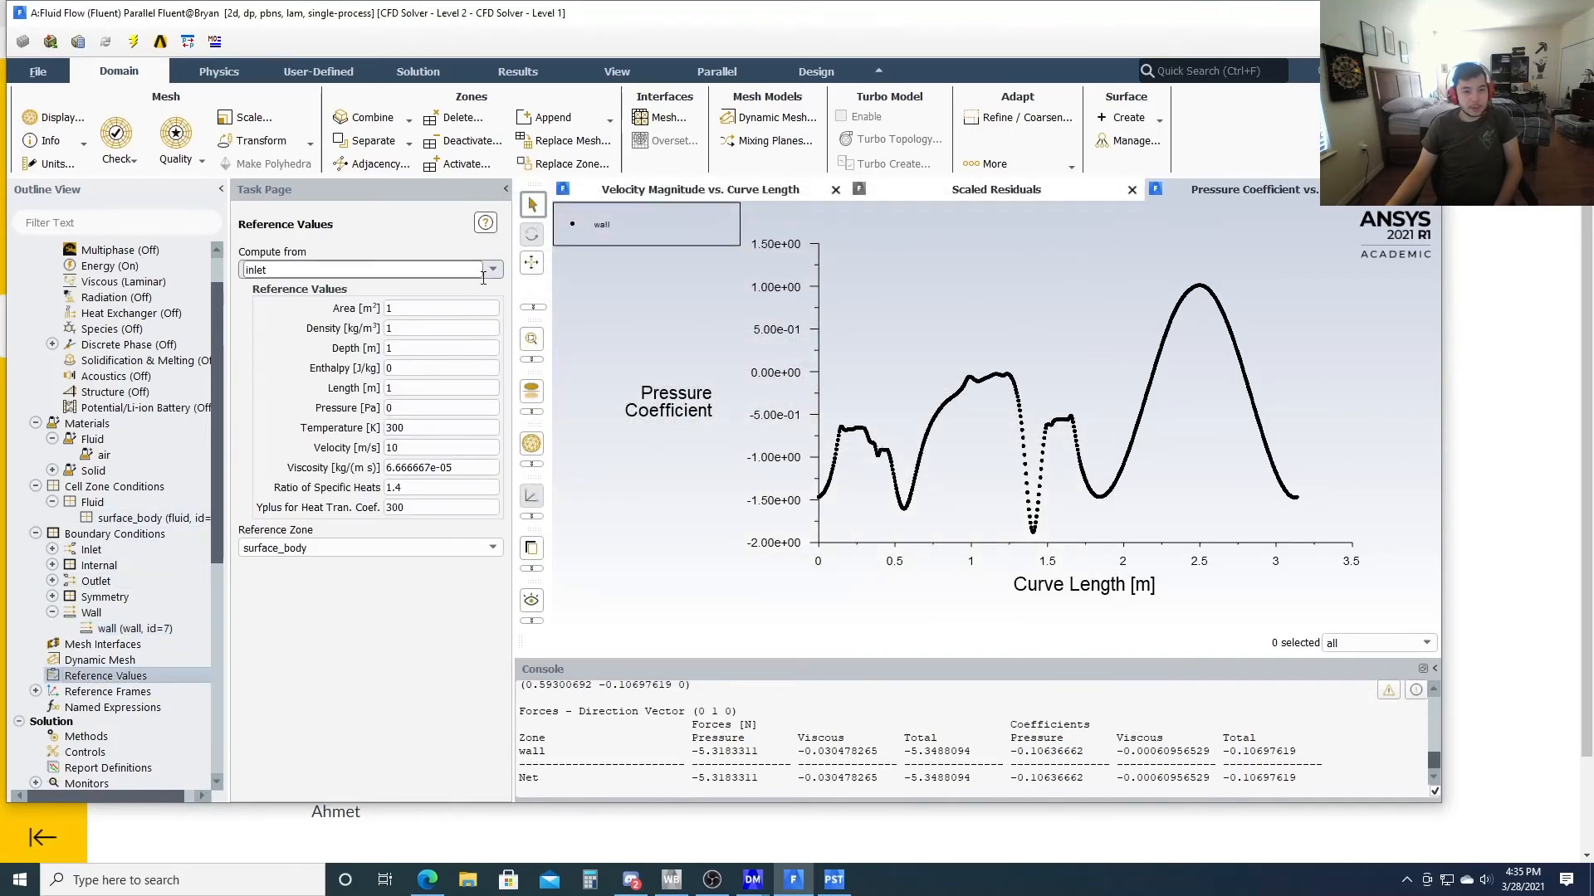
click(491, 271)
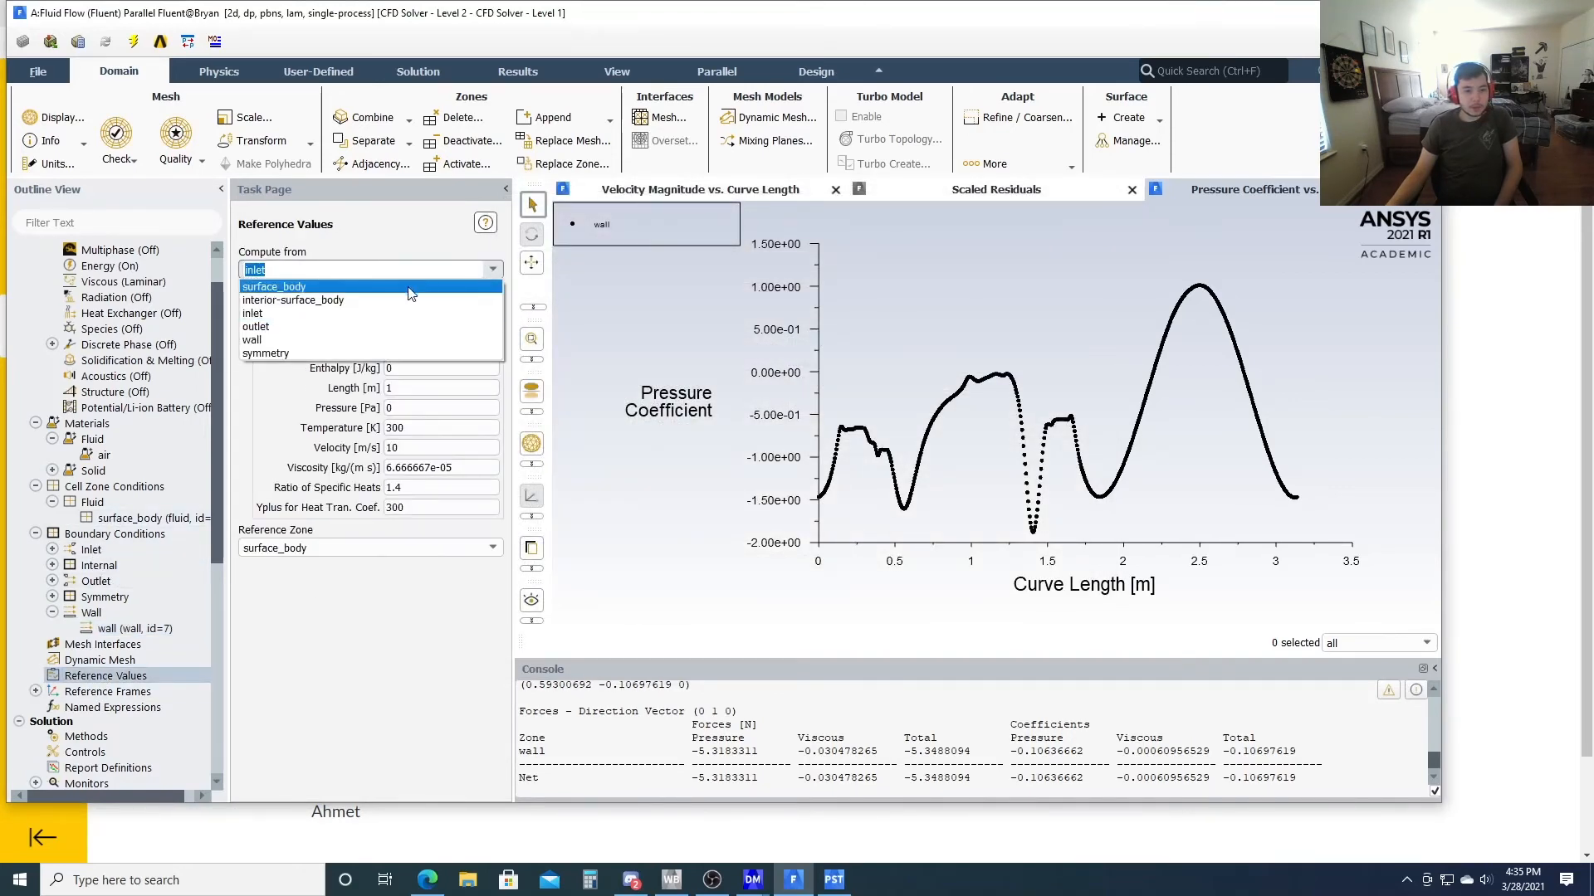
click(270, 314)
Initialize the rotating-cylinder solution with Hybrid Initialization
scroll(62, 548, down, 8)
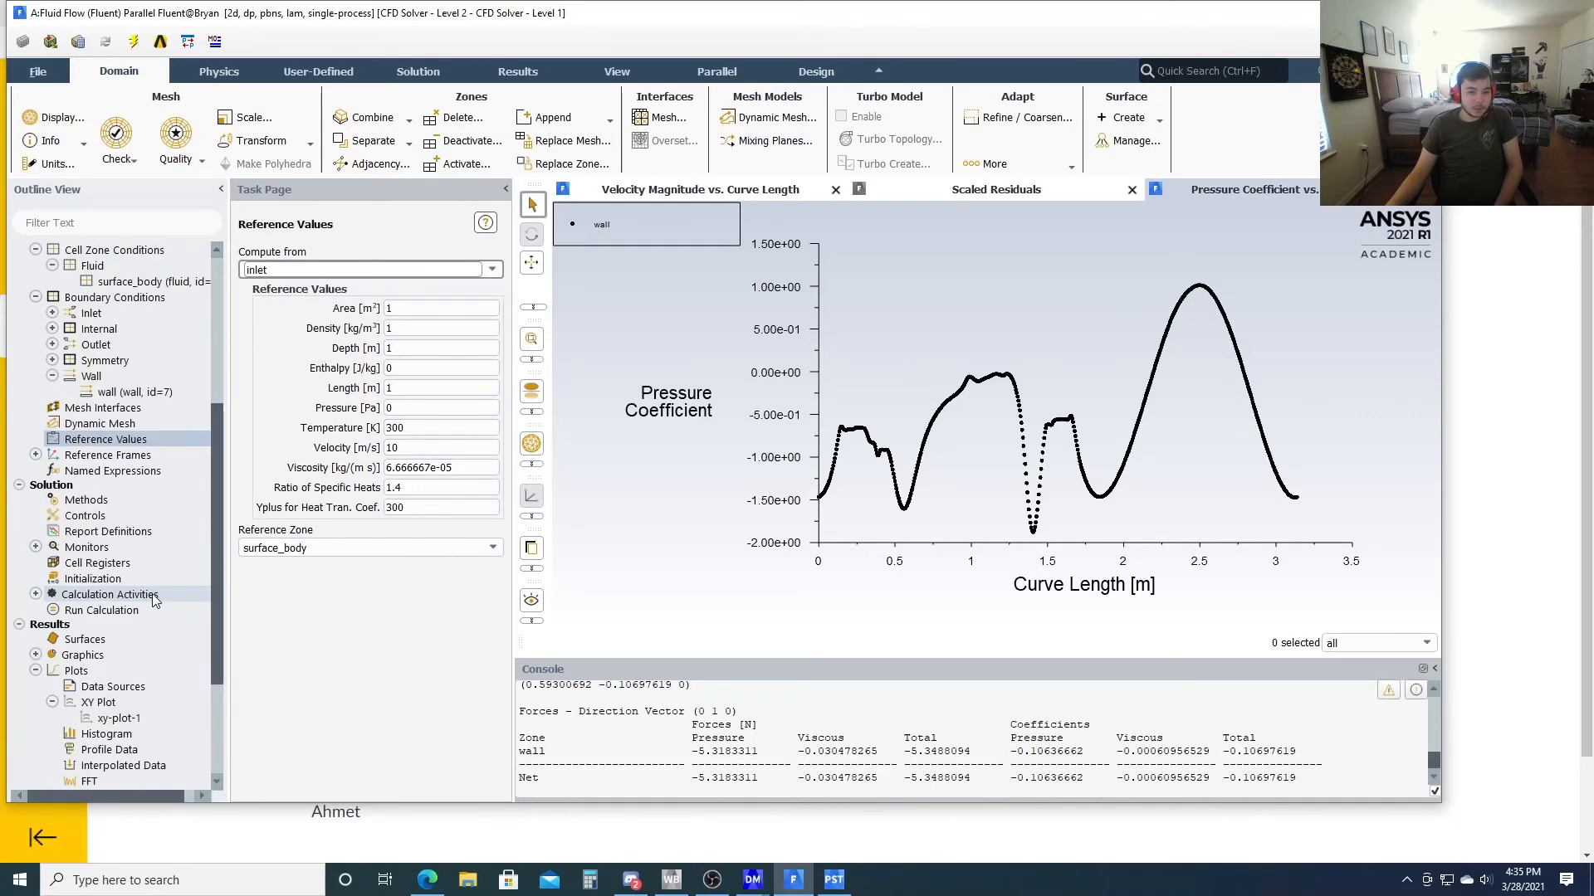
click(52, 560)
scroll(66, 532, up, 1)
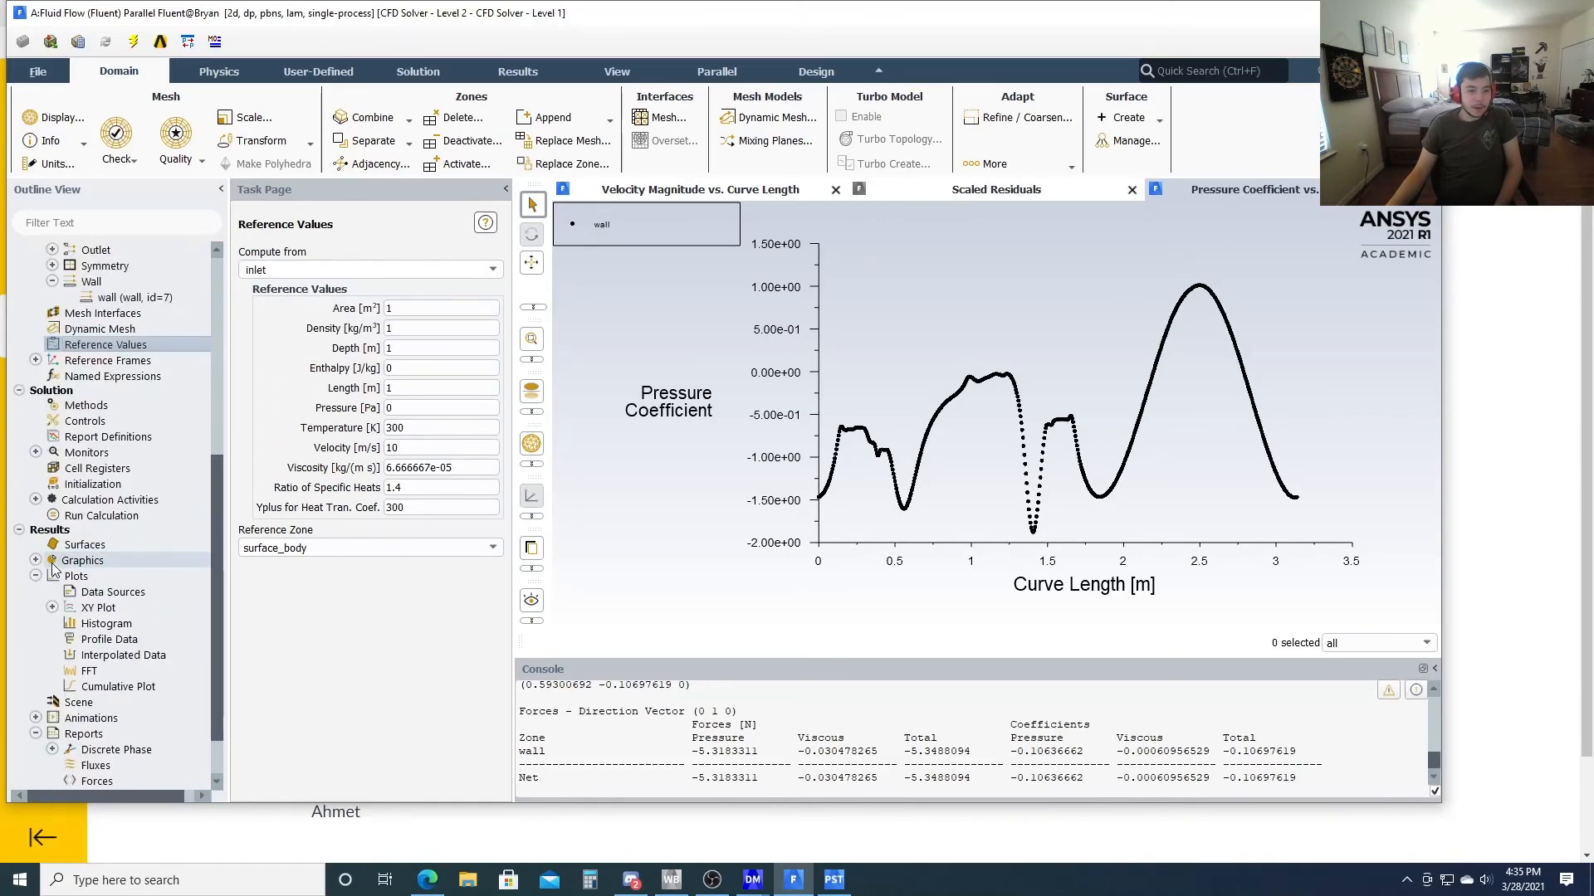
click(93, 485)
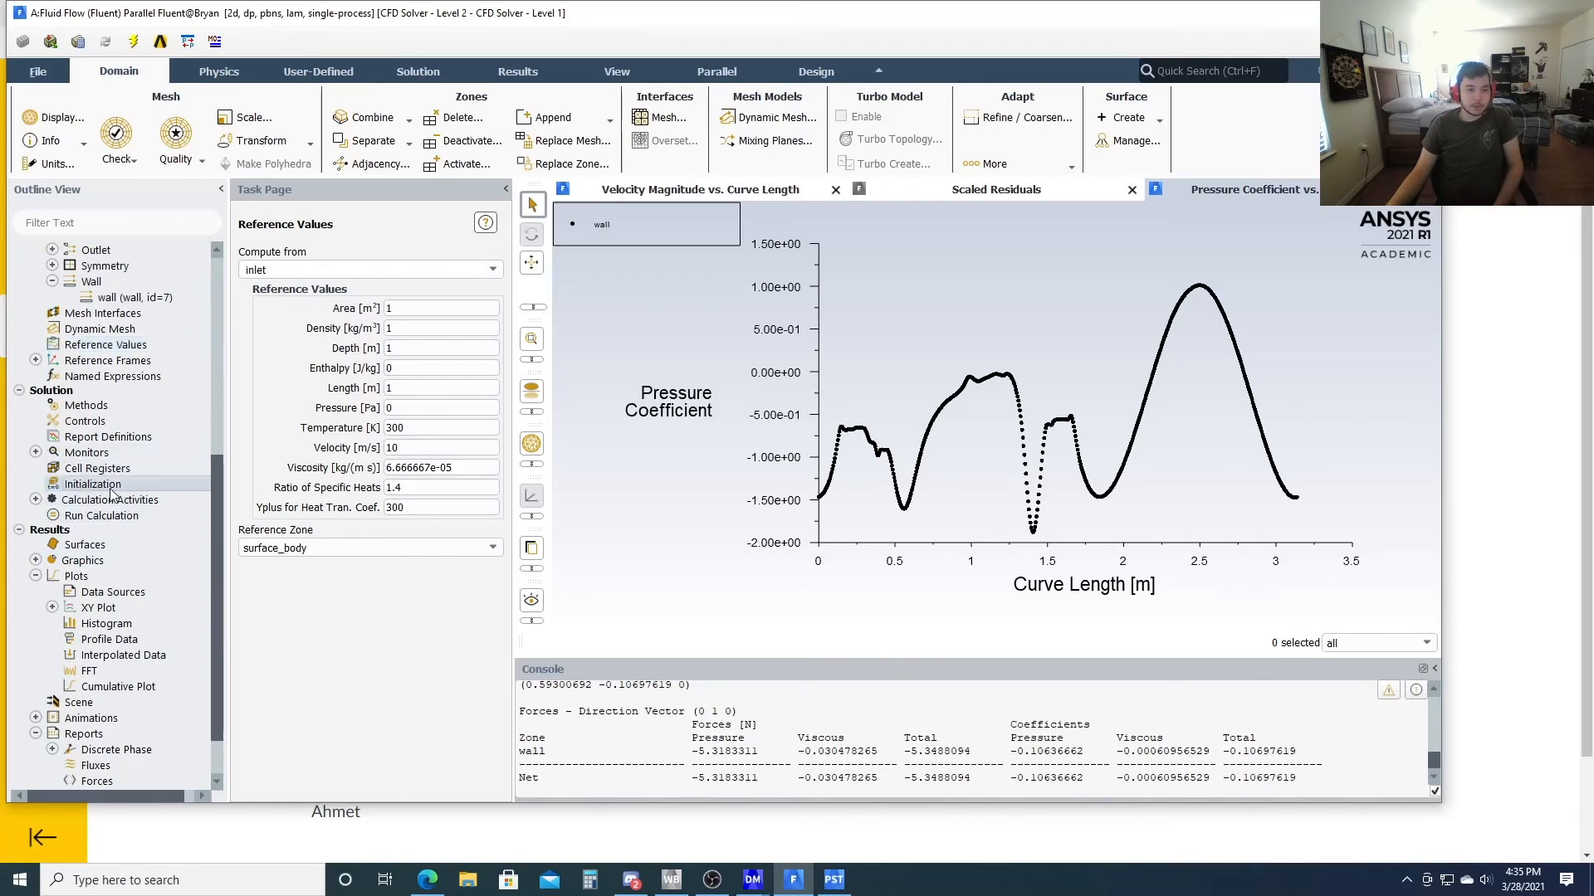
click(351, 320)
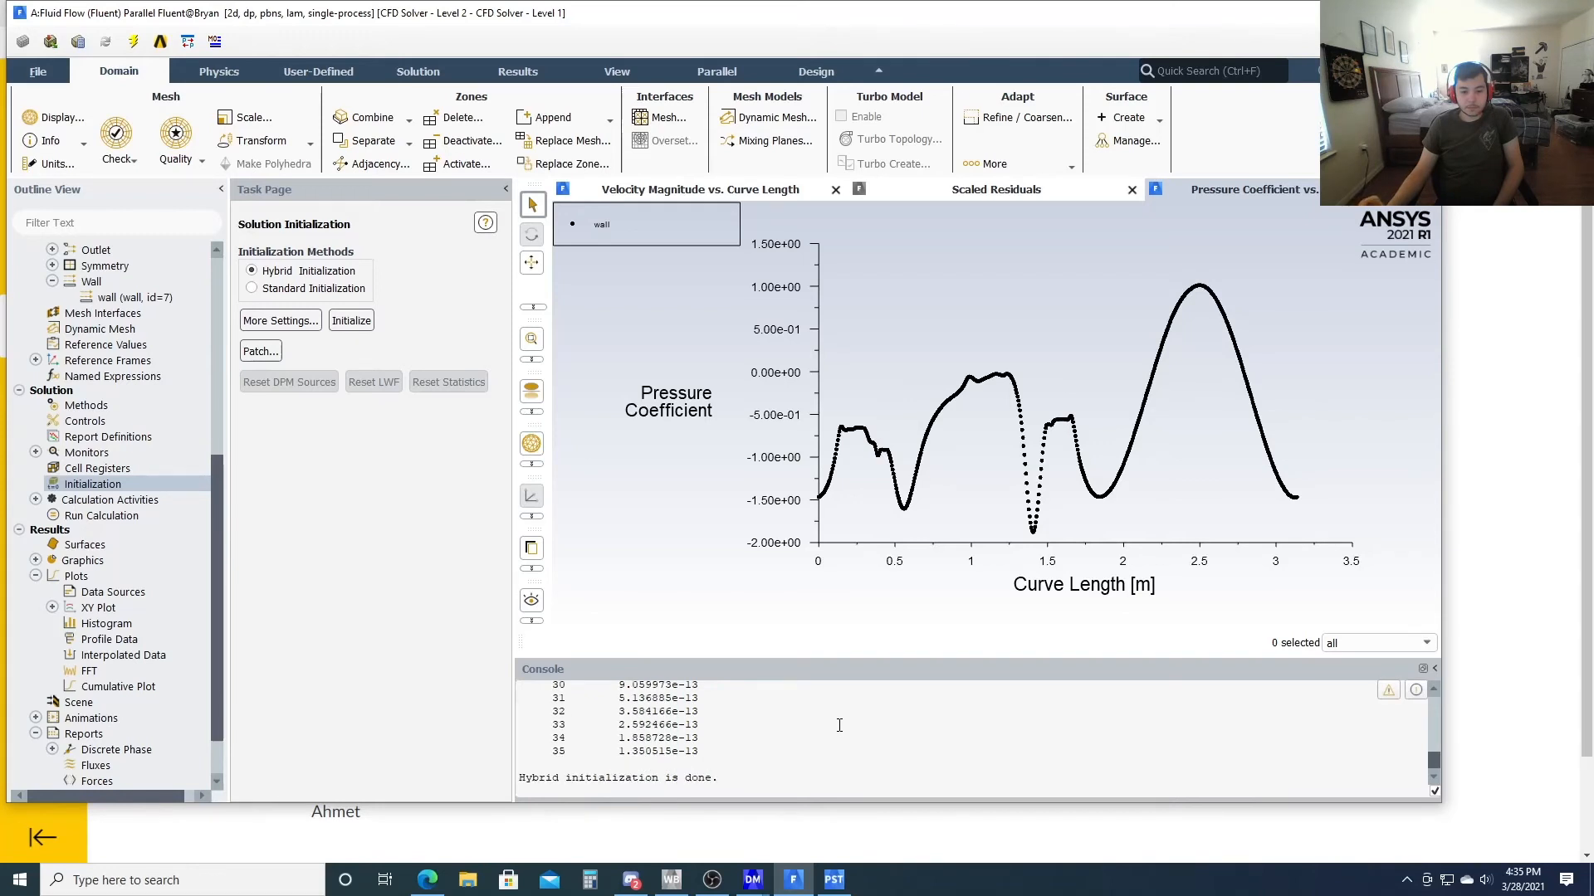
Run the calculation for 1000 iterations and close the old velocity magnitude and pressure coefficient plots
click(138, 515)
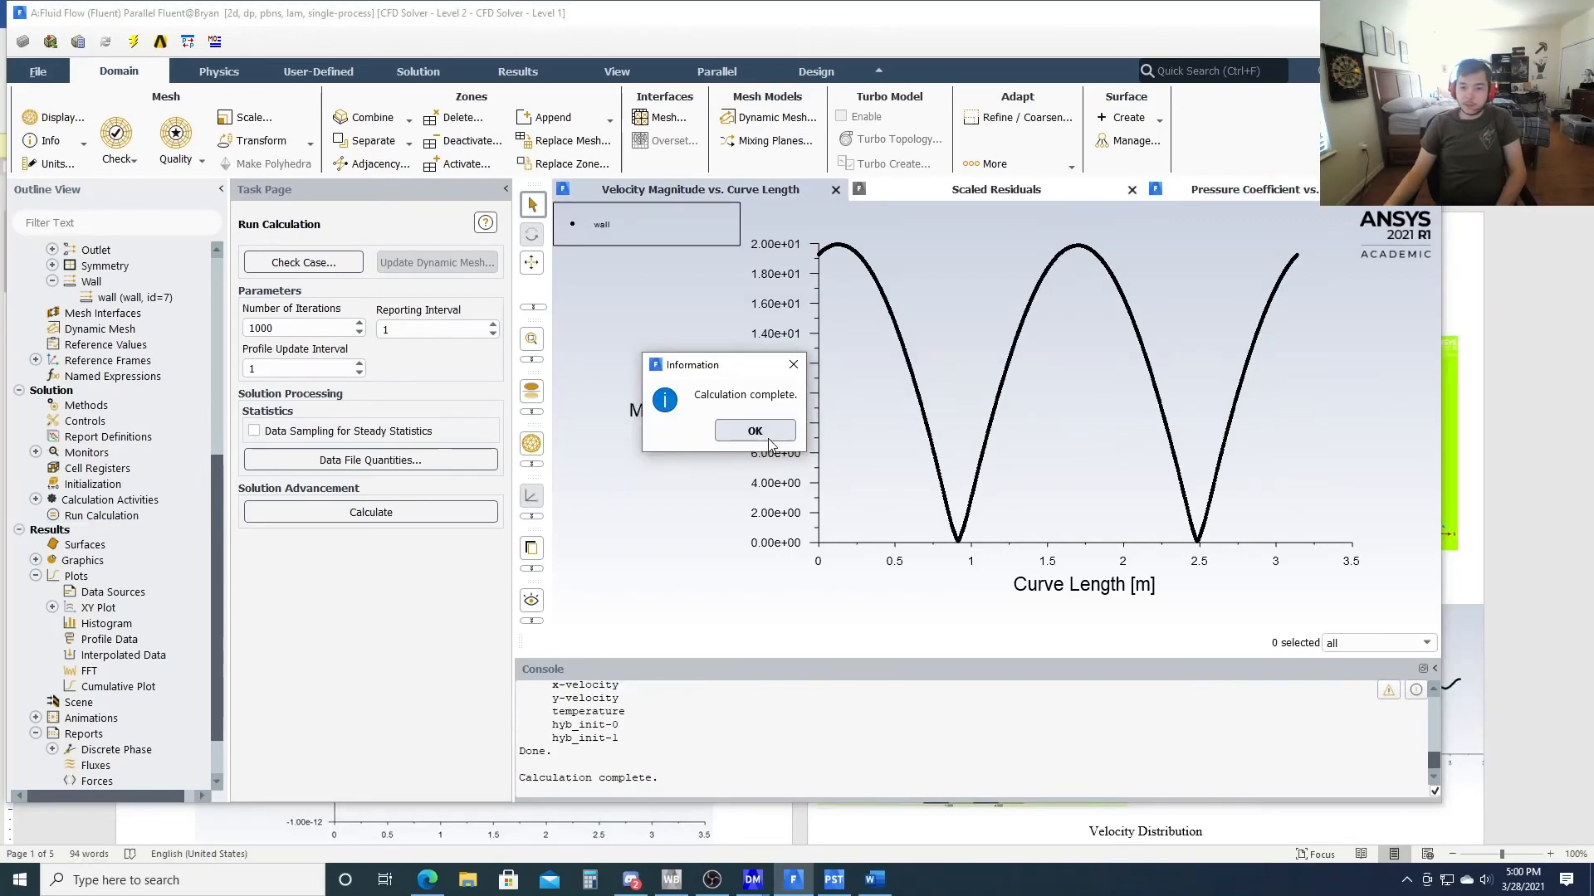
click(770, 431)
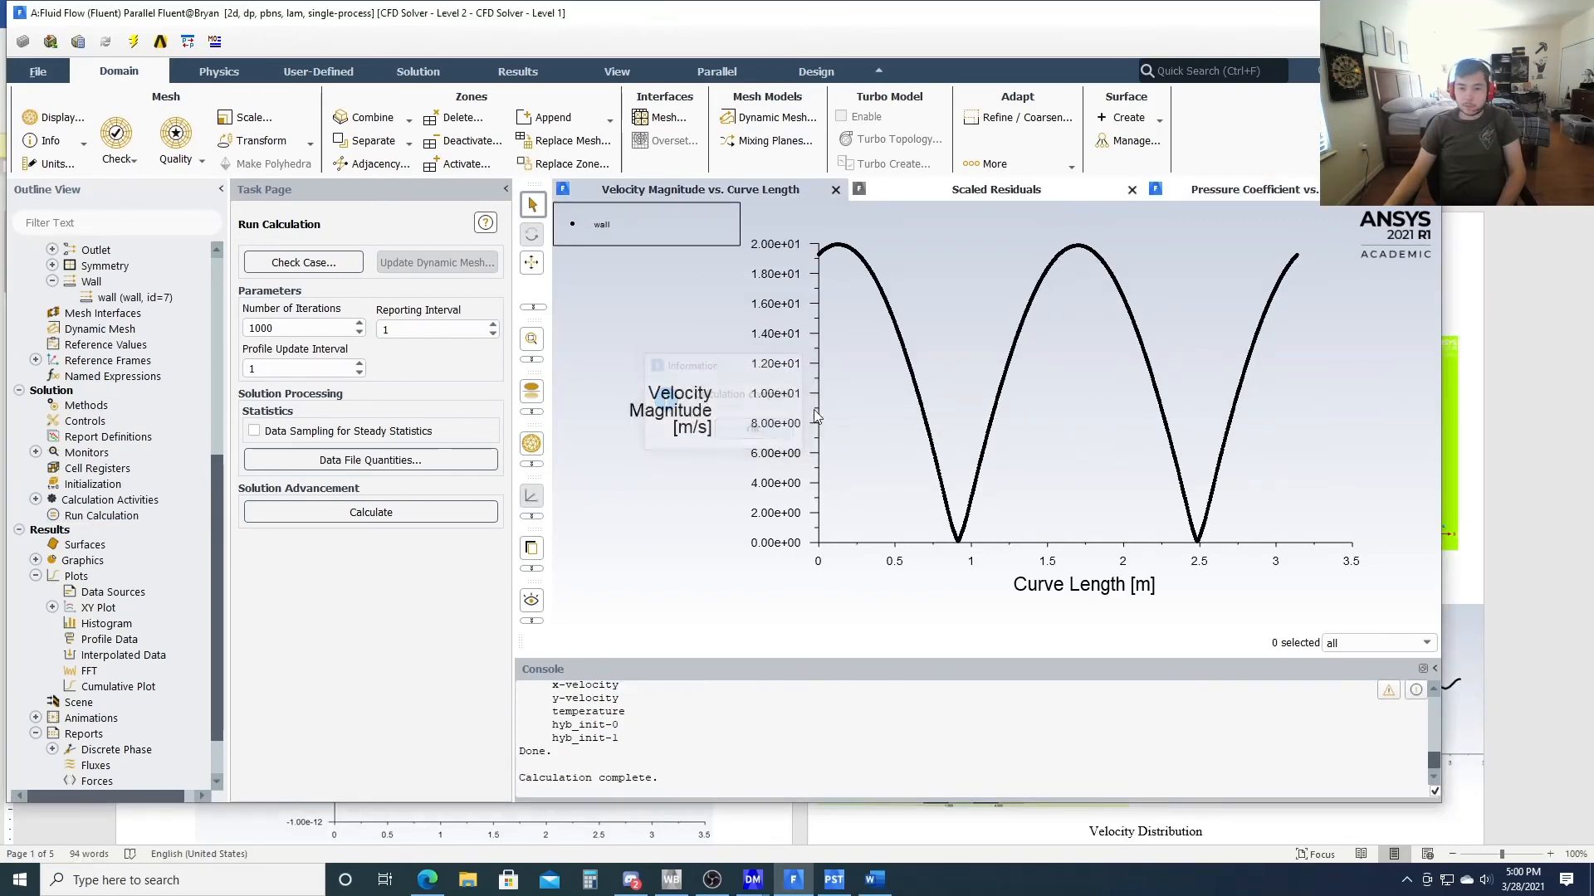
click(836, 190)
click(1267, 192)
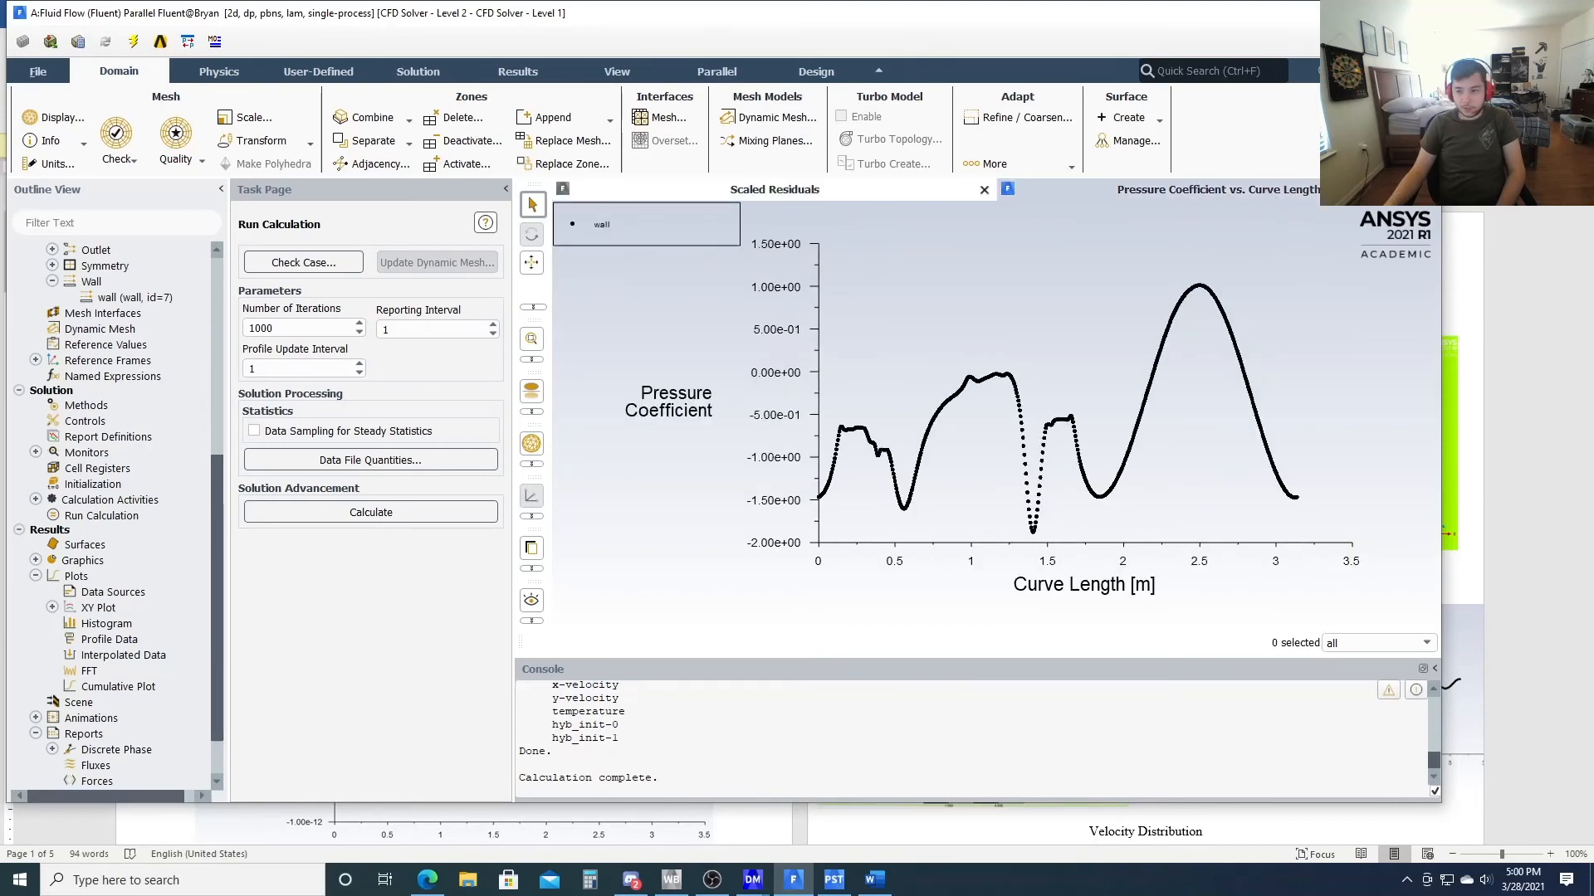
click(1426, 189)
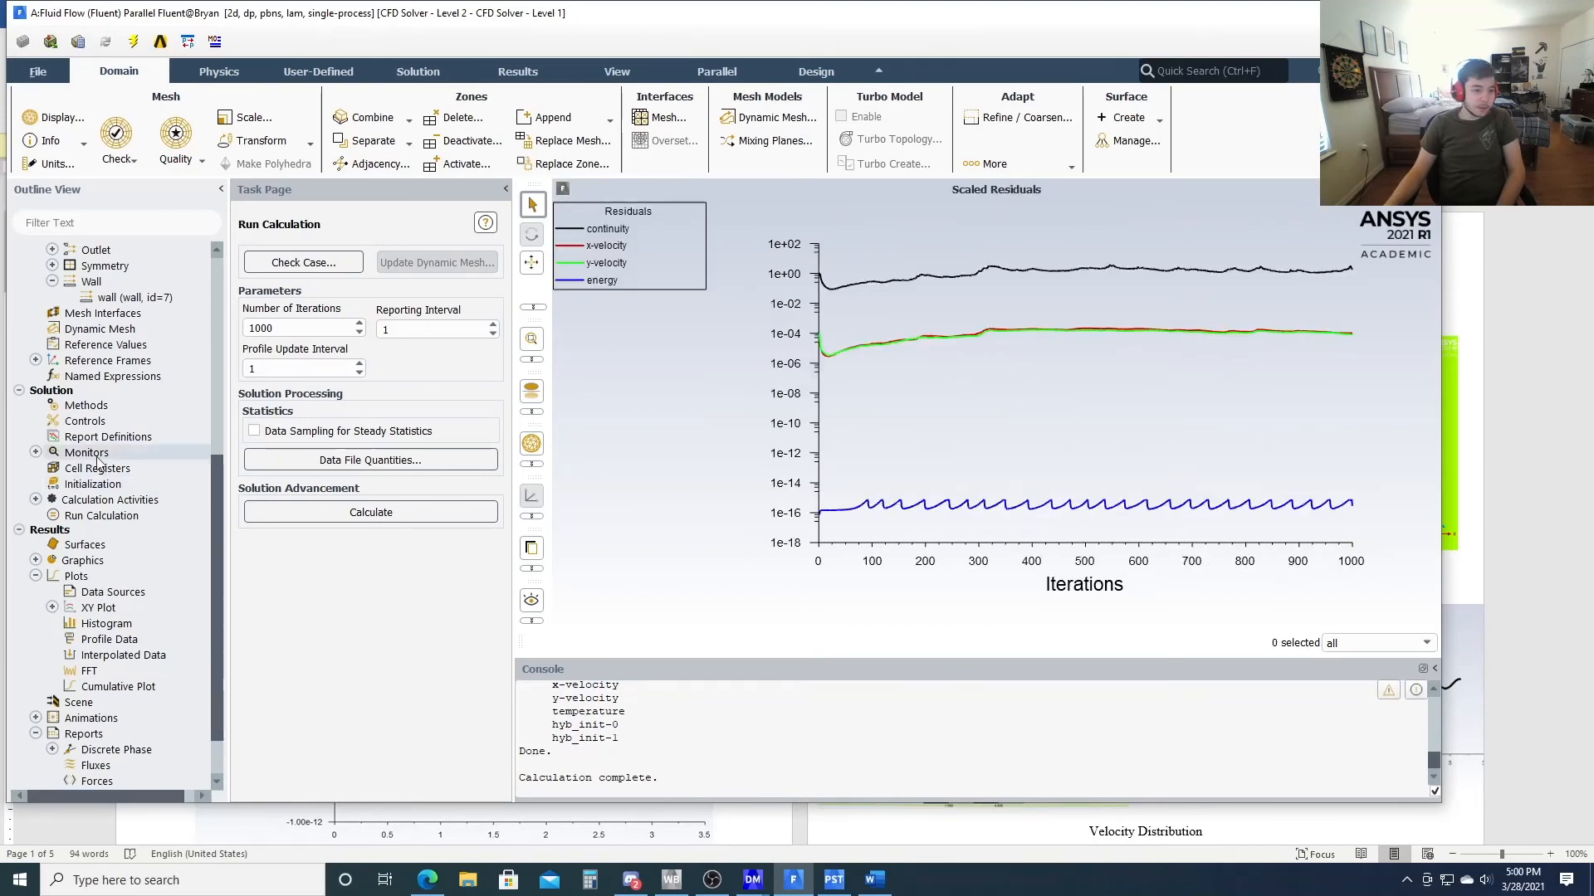
Switch to CFD-Post, refresh the simulation with the new upstream data, and show the pressure contour on symmetry 1
click(833, 879)
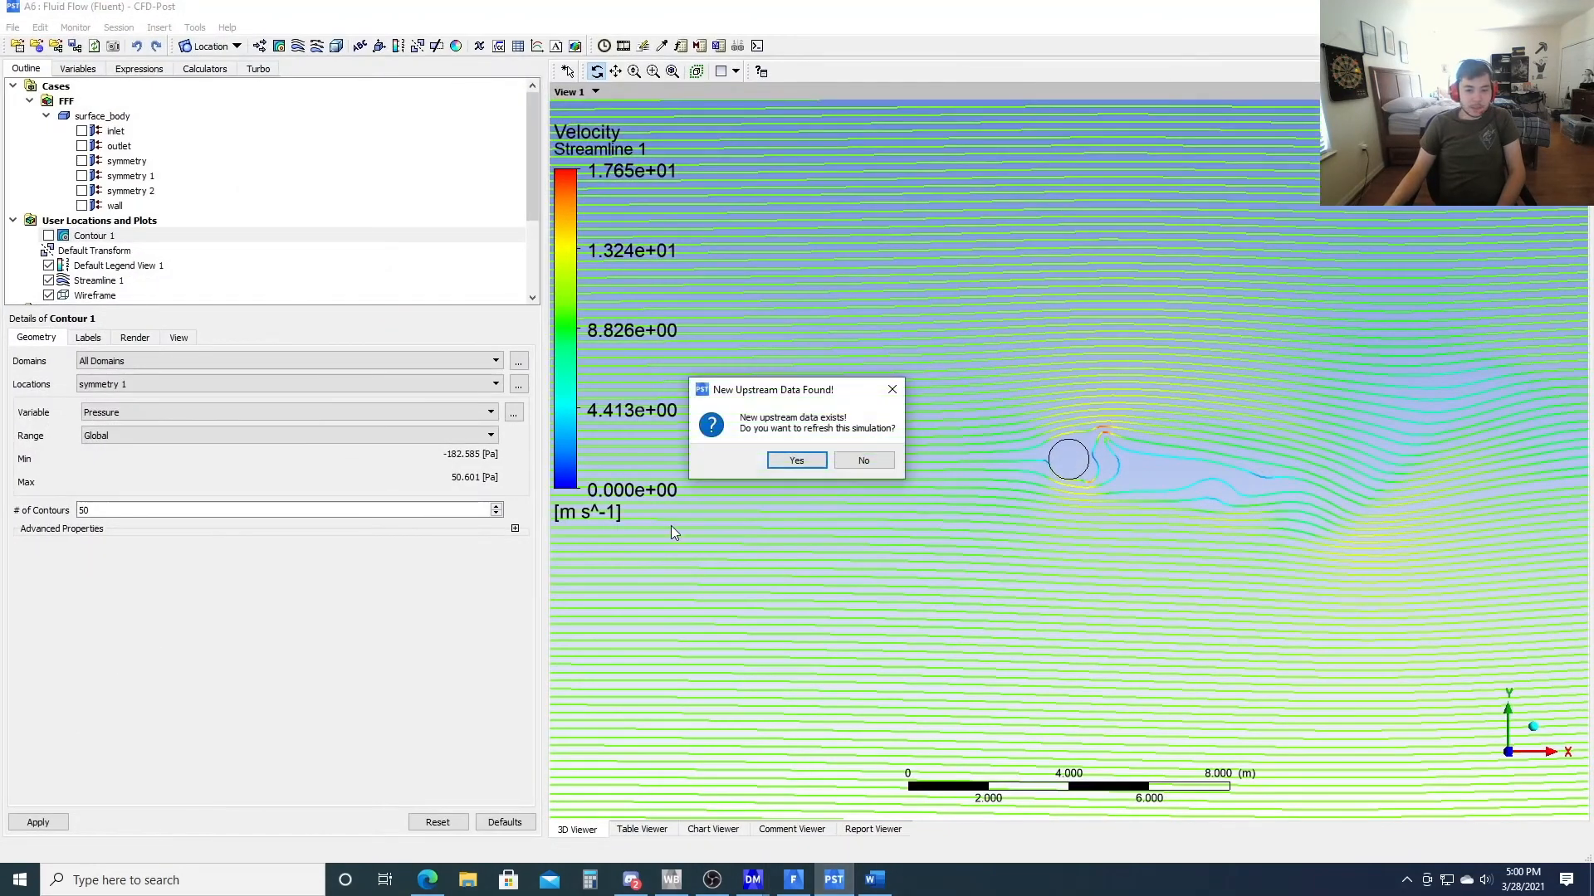
click(796, 460)
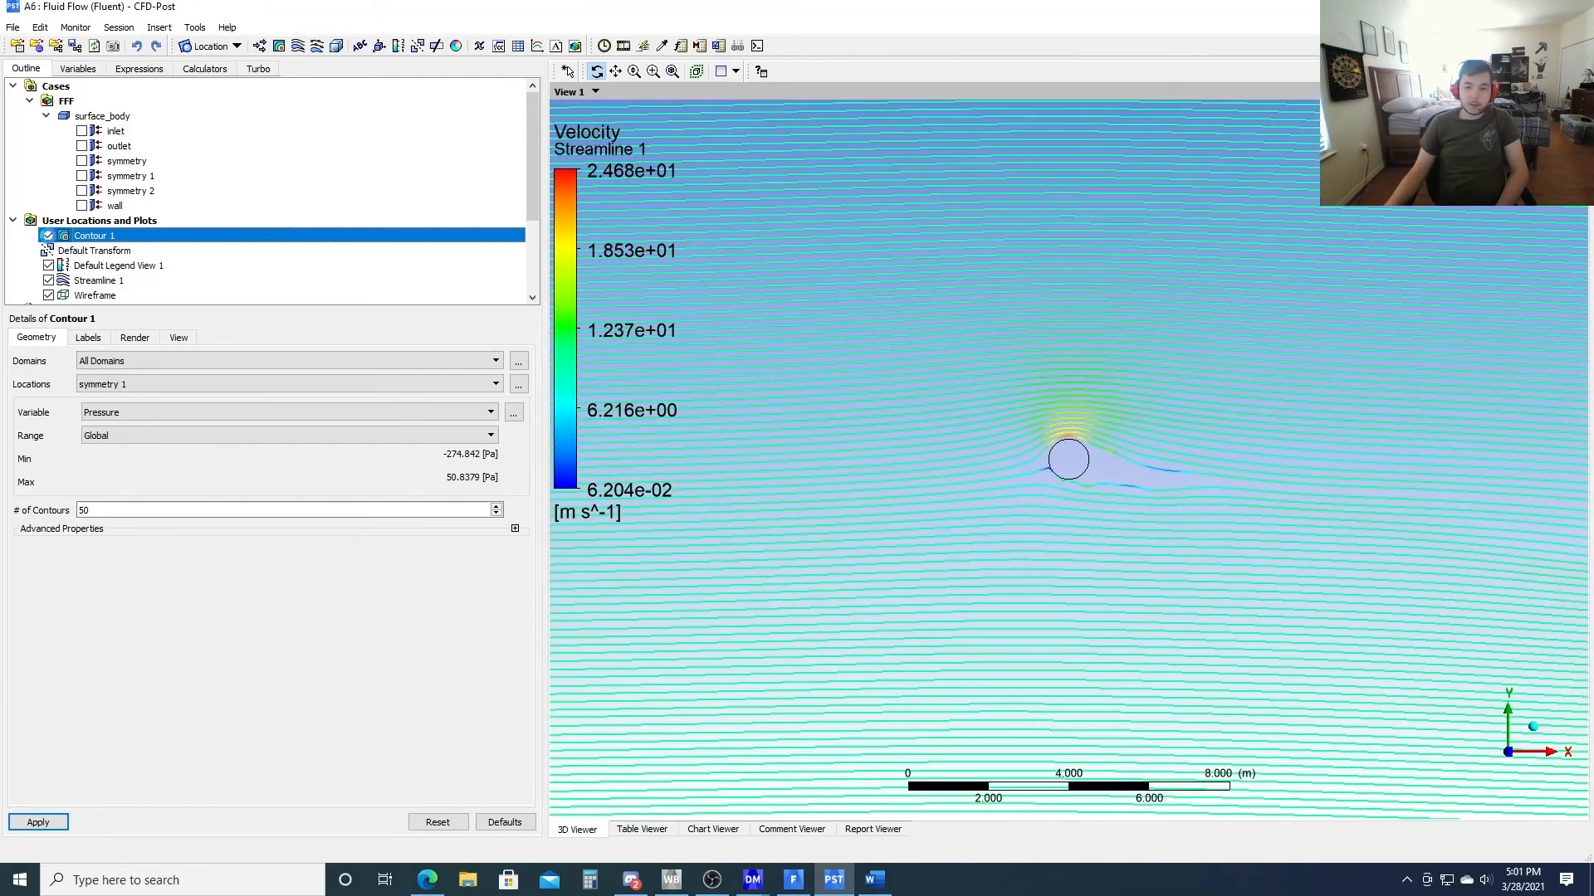
click(48, 236)
drag(1059, 625, 1059, 573)
scroll(1059, 572, down, 3)
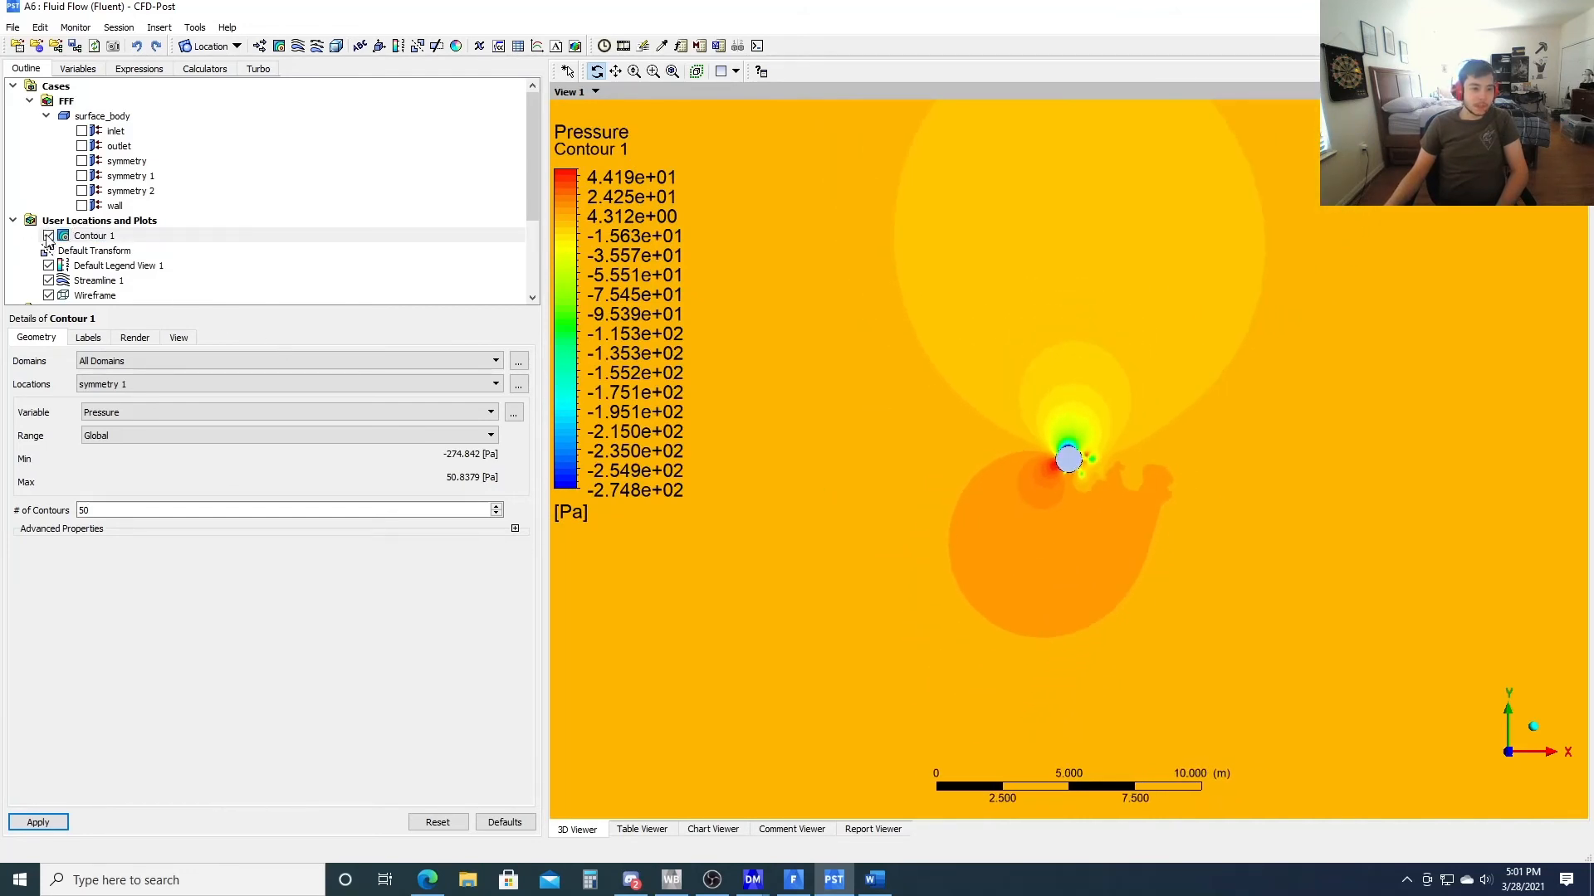
Set Contour 1's variable to Velocity, apply it, and hide the contour after viewing so the streamlines show
click(280, 416)
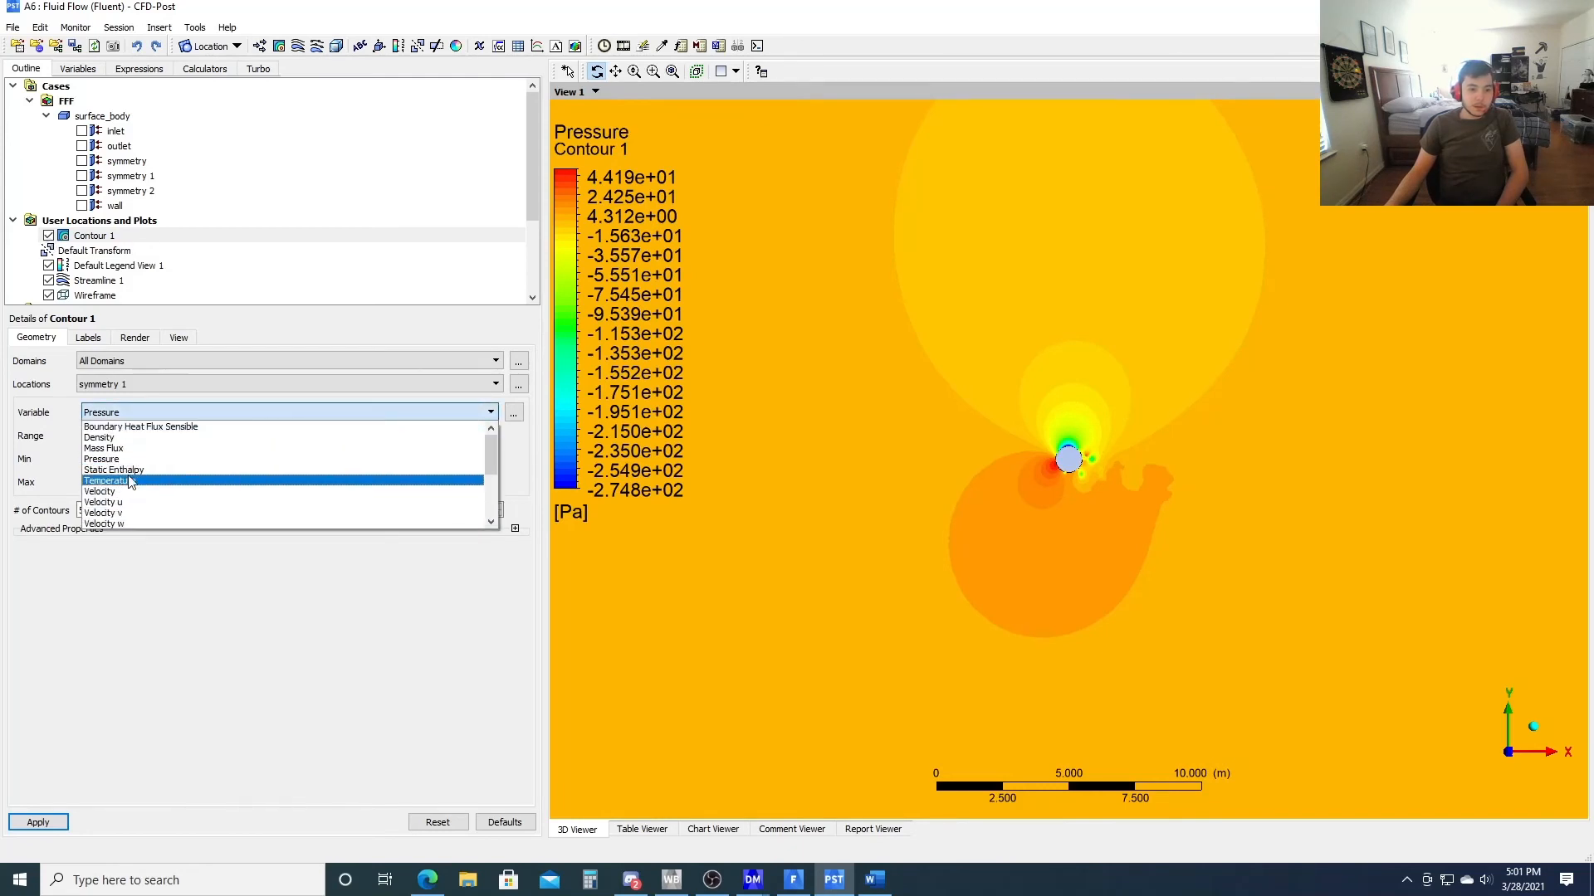
click(249, 479)
click(43, 822)
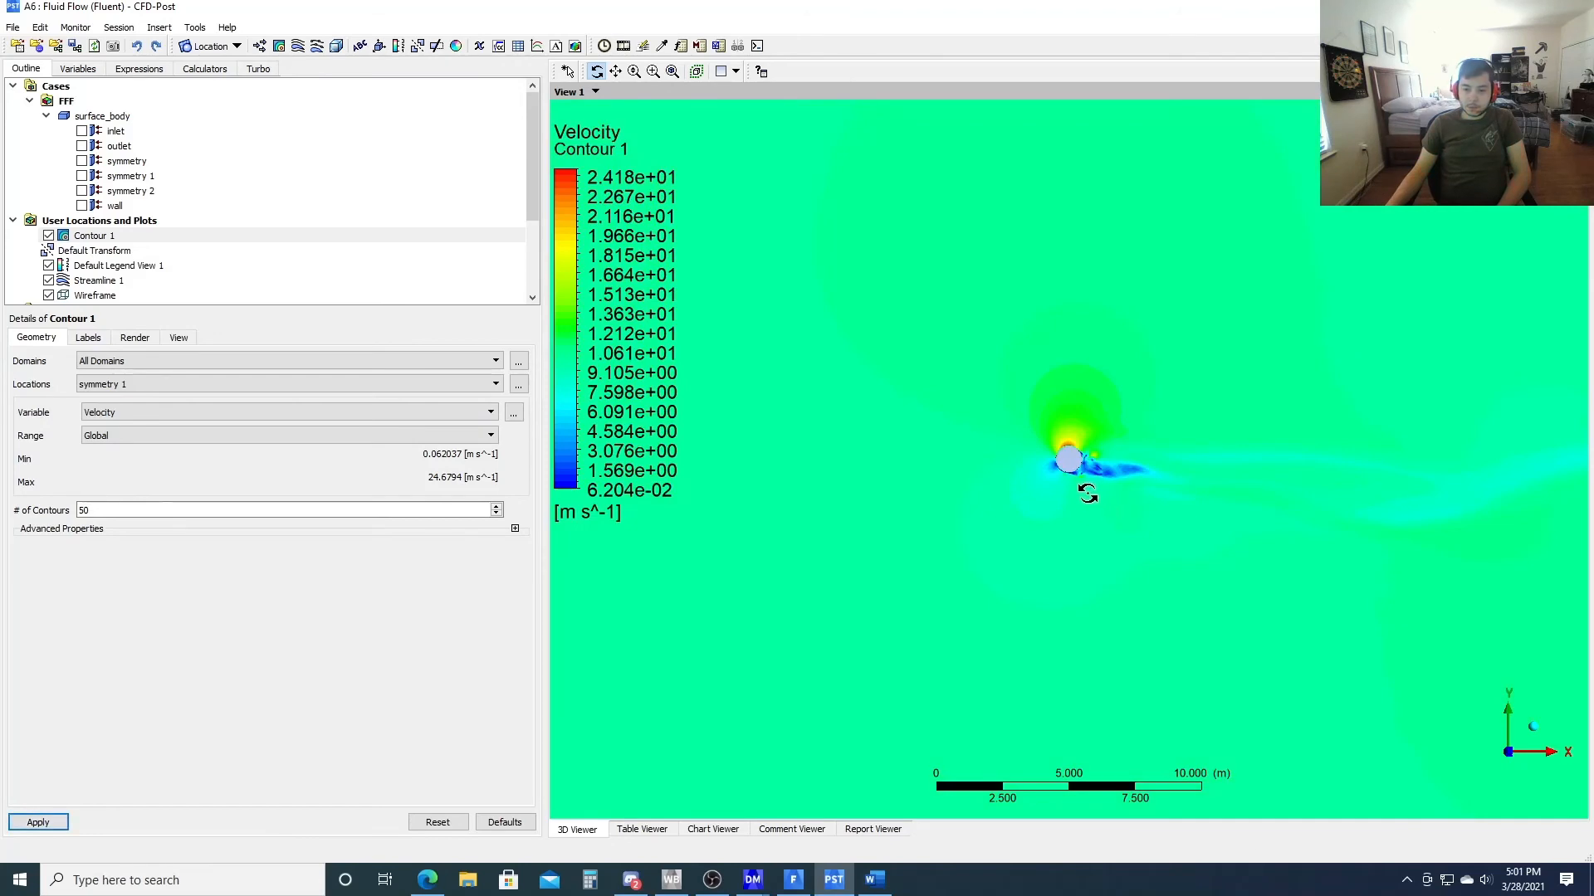
scroll(1125, 530, up, 3)
scroll(1125, 529, down, 1)
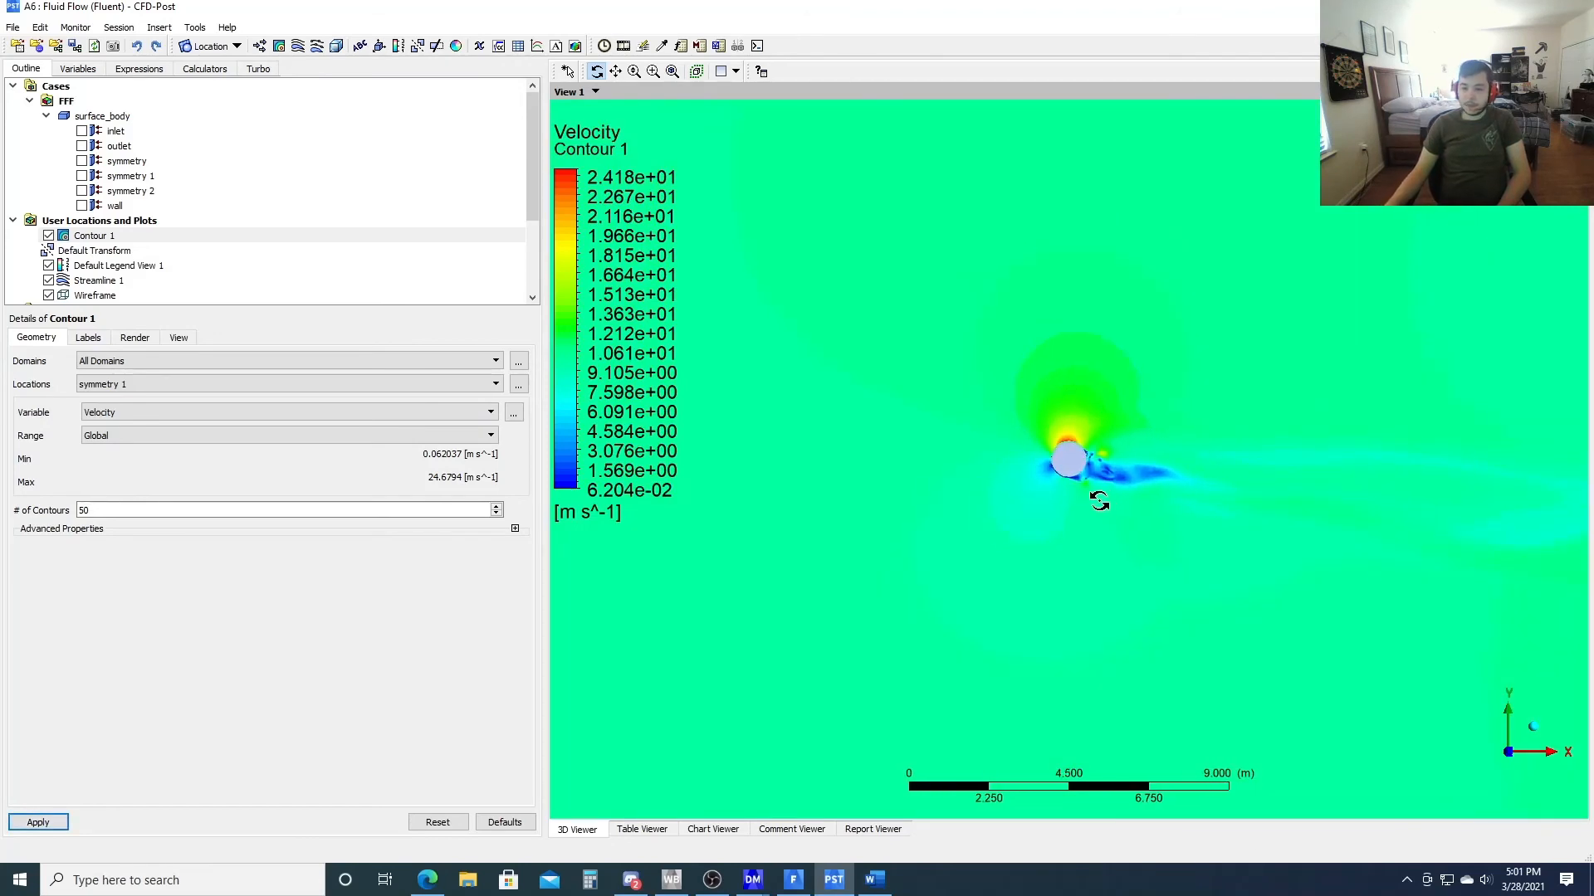
click(48, 236)
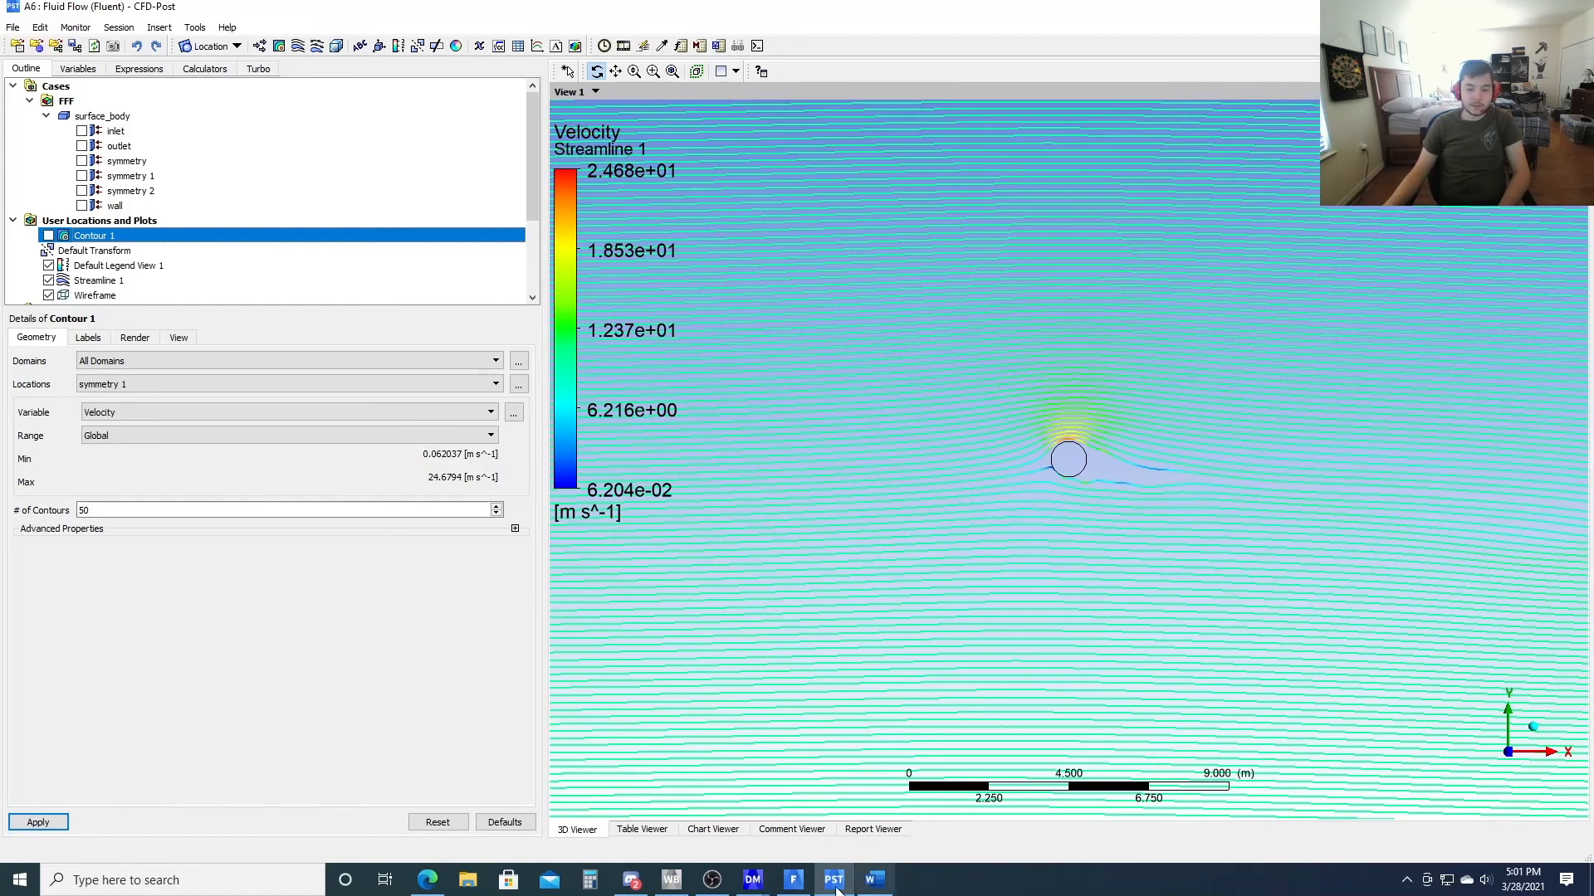
Switch back to Fluent and review the motion settings in the cylinder wall's boundary condition
click(793, 880)
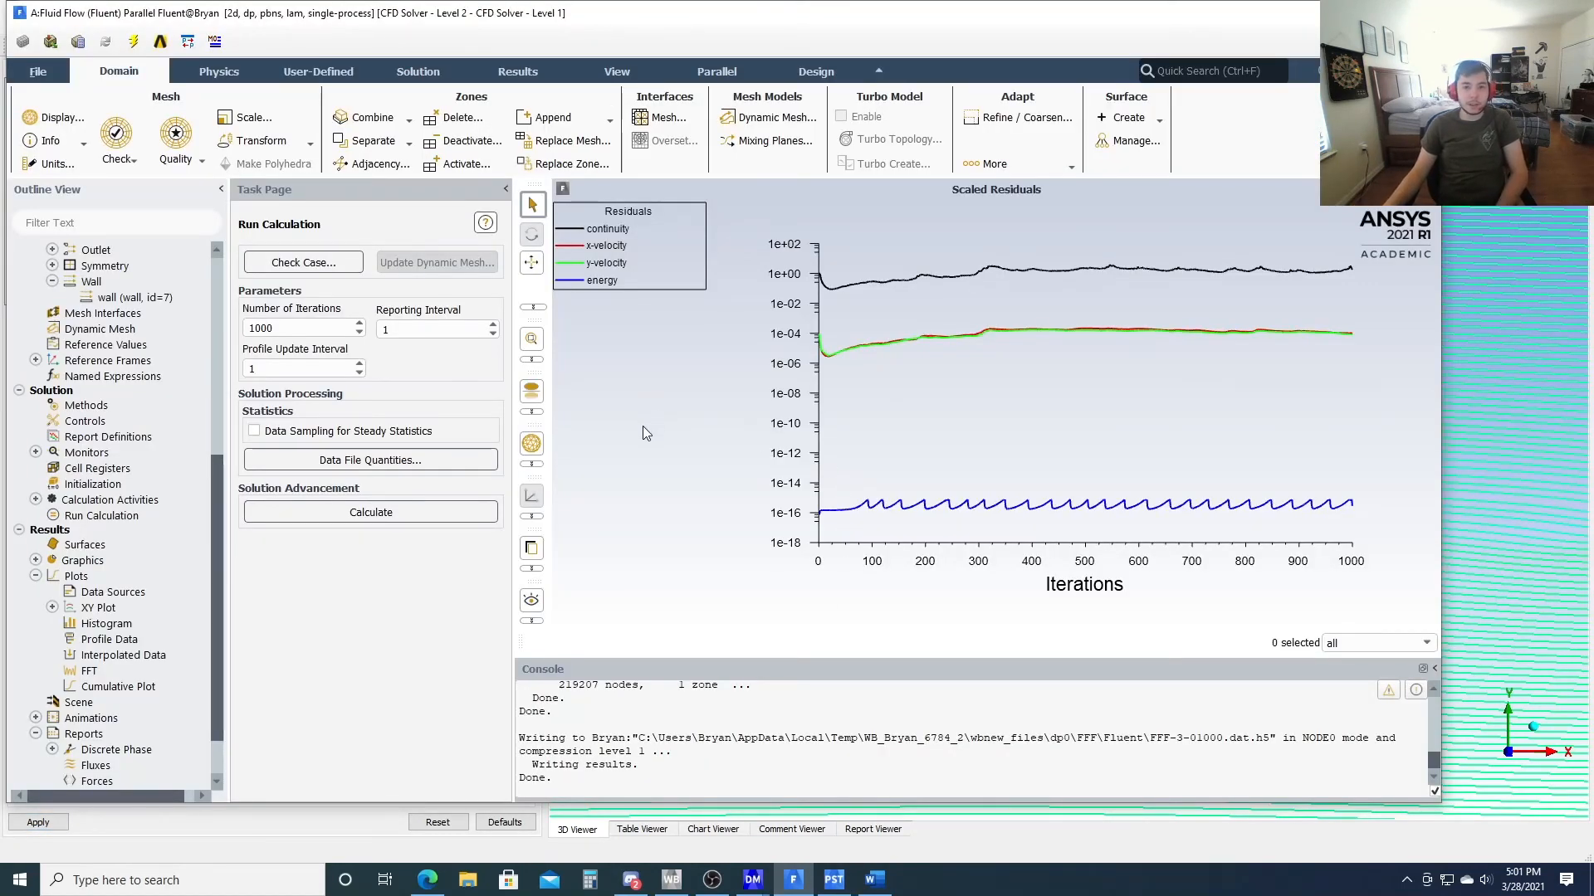
scroll(116, 656, up, 3)
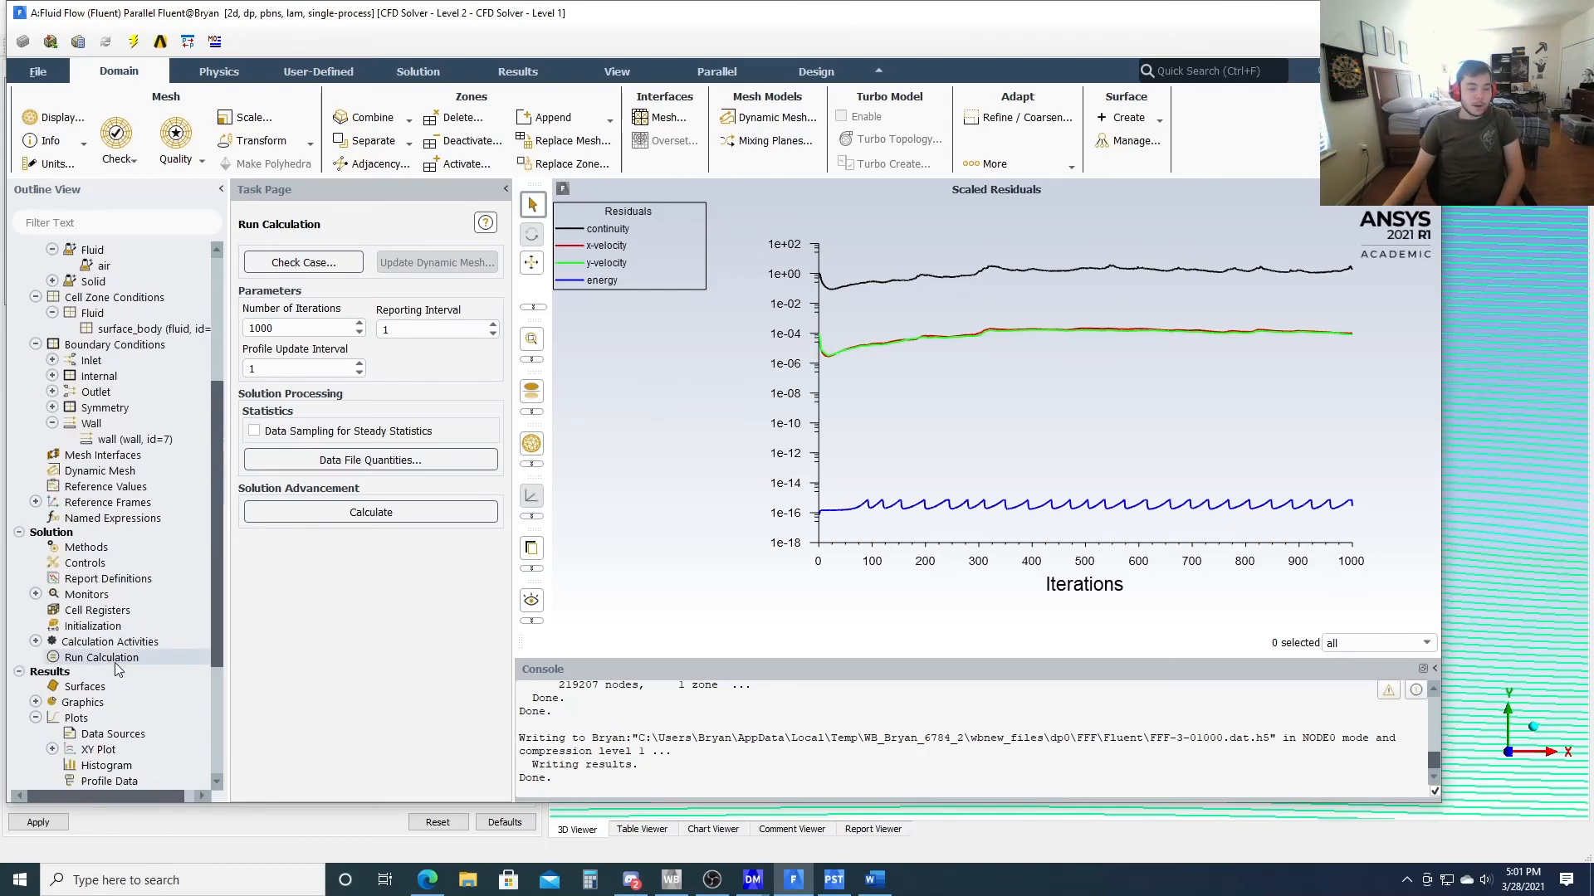
scroll(116, 661, down, 3)
scroll(116, 661, down, 1)
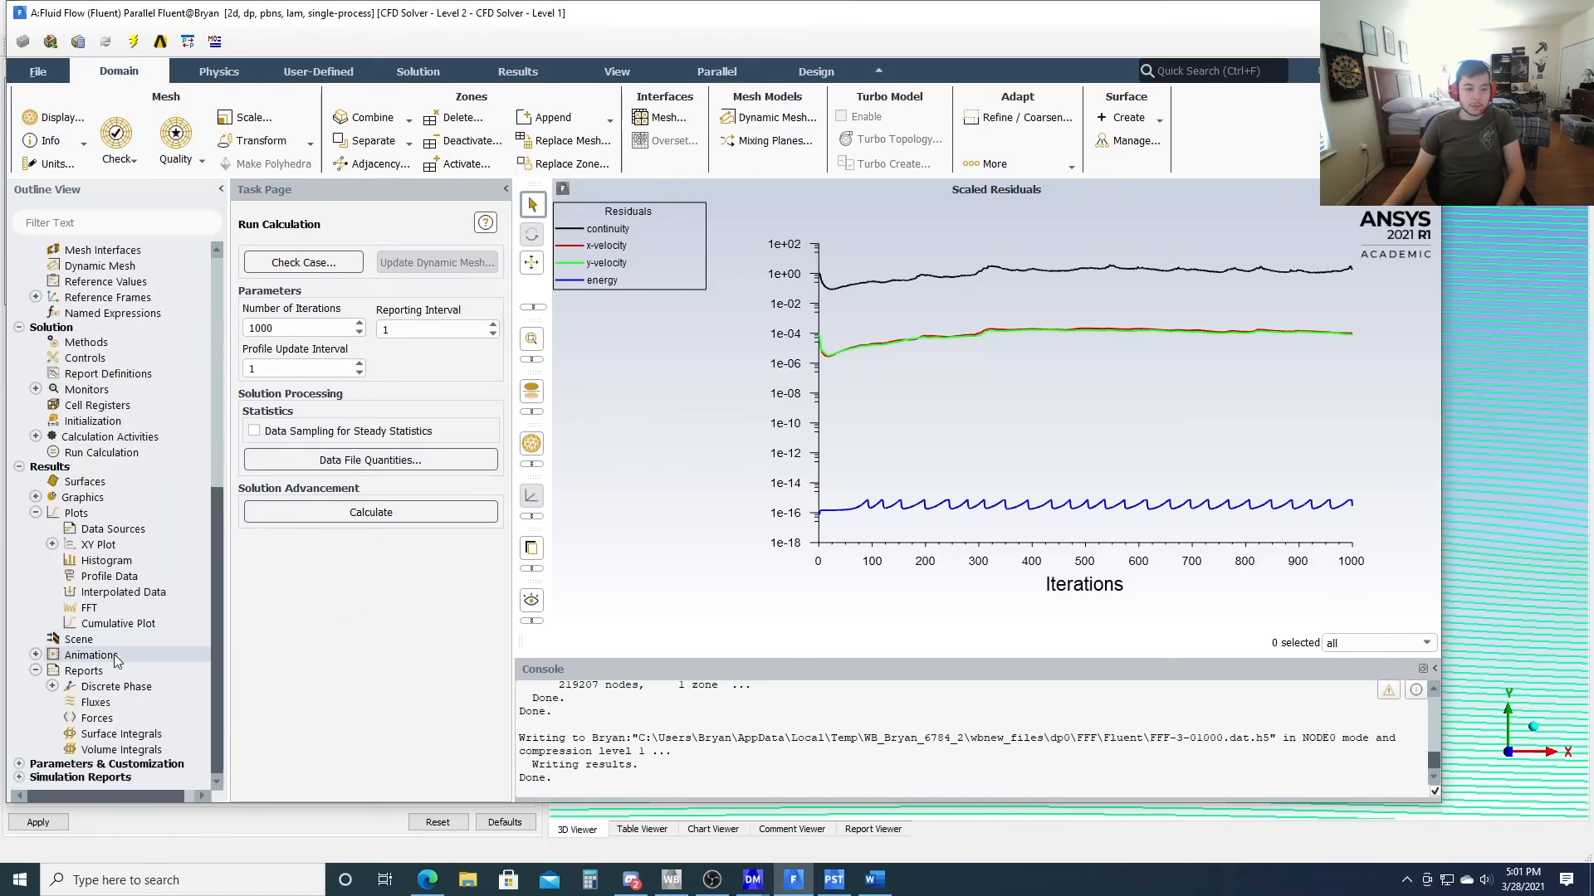
scroll(83, 643, up, 8)
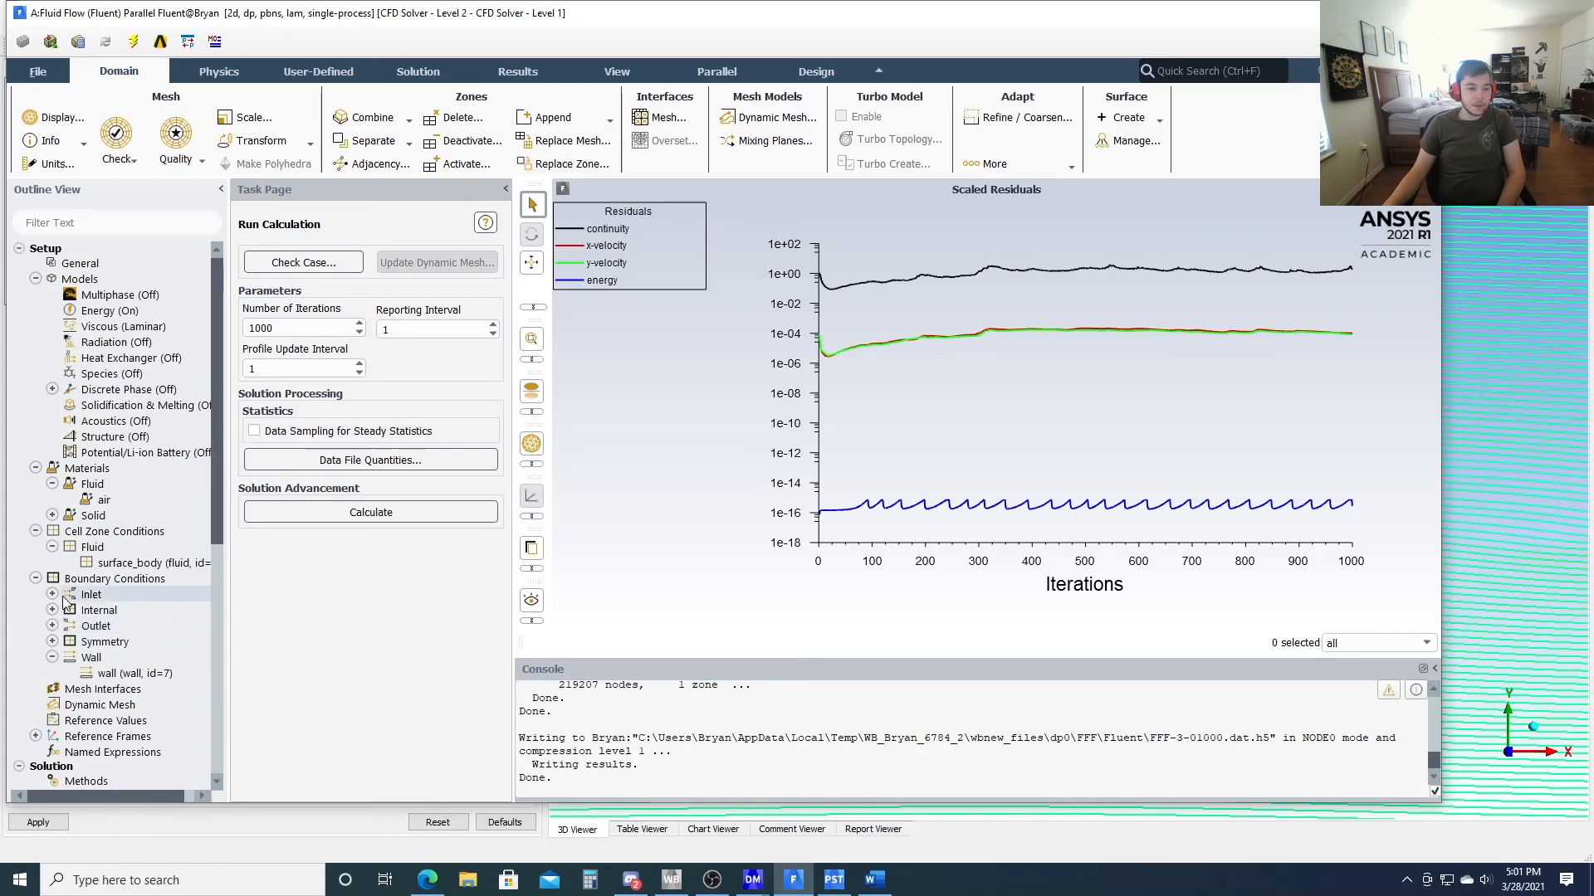
double_click(122, 676)
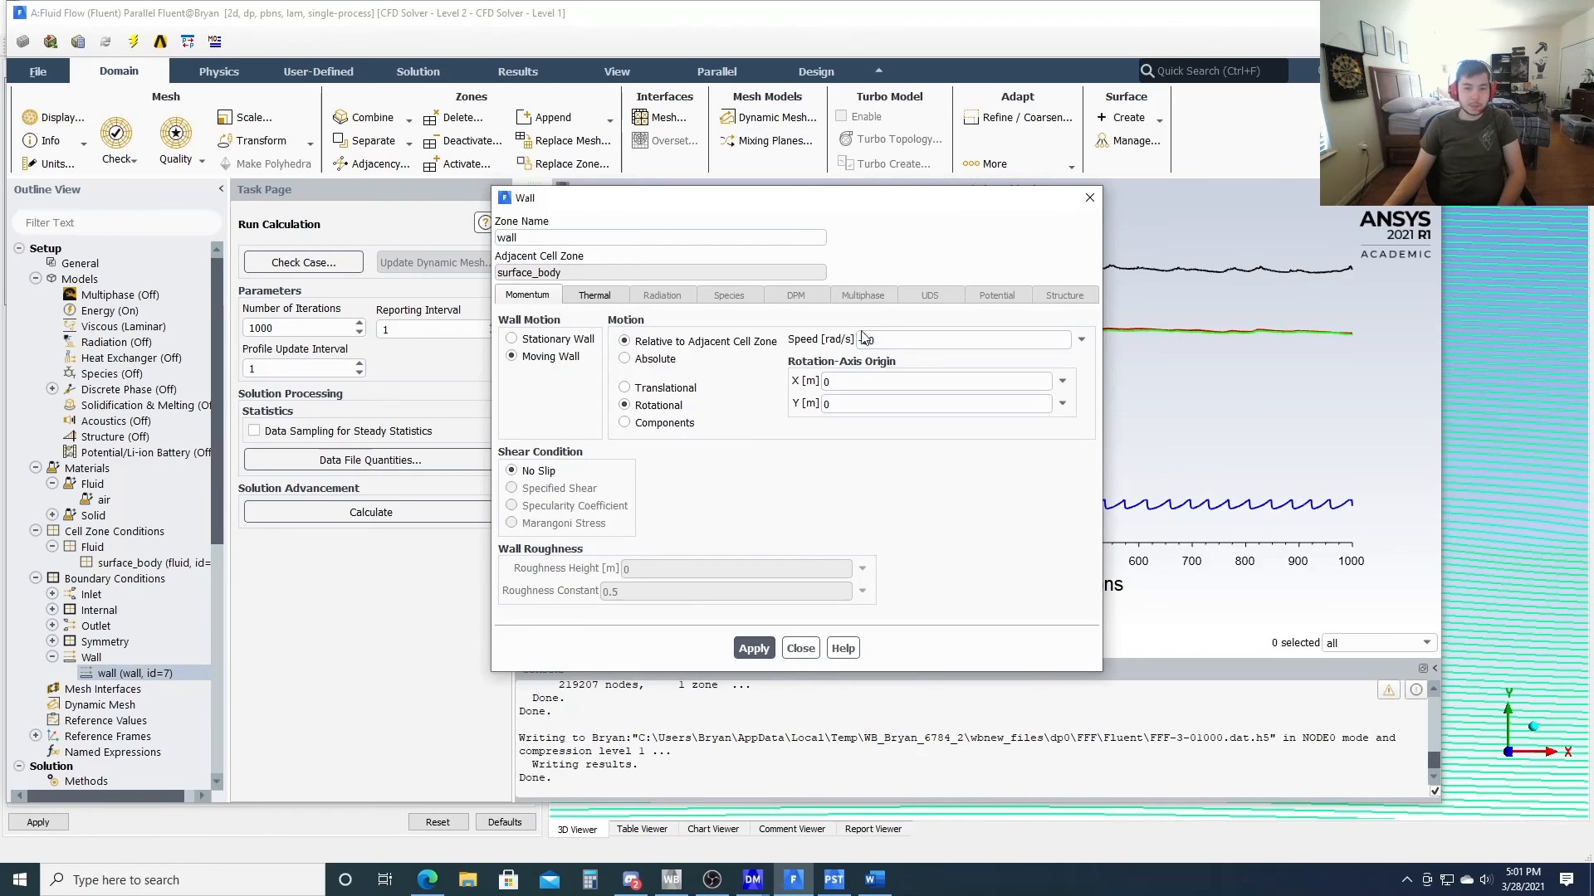
click(1090, 197)
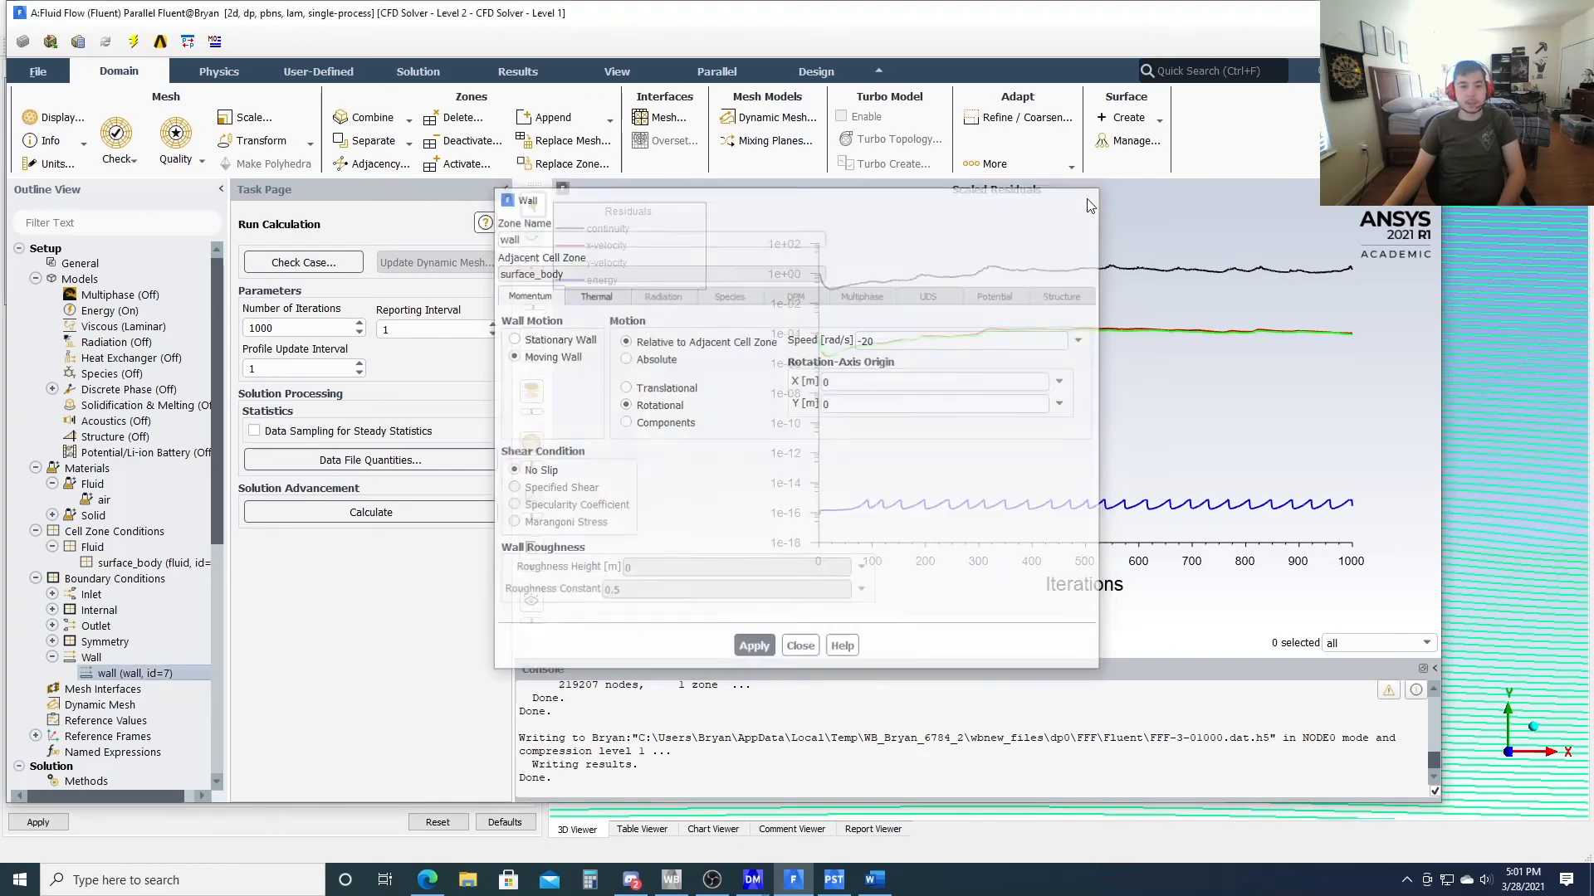
double_click(122, 326)
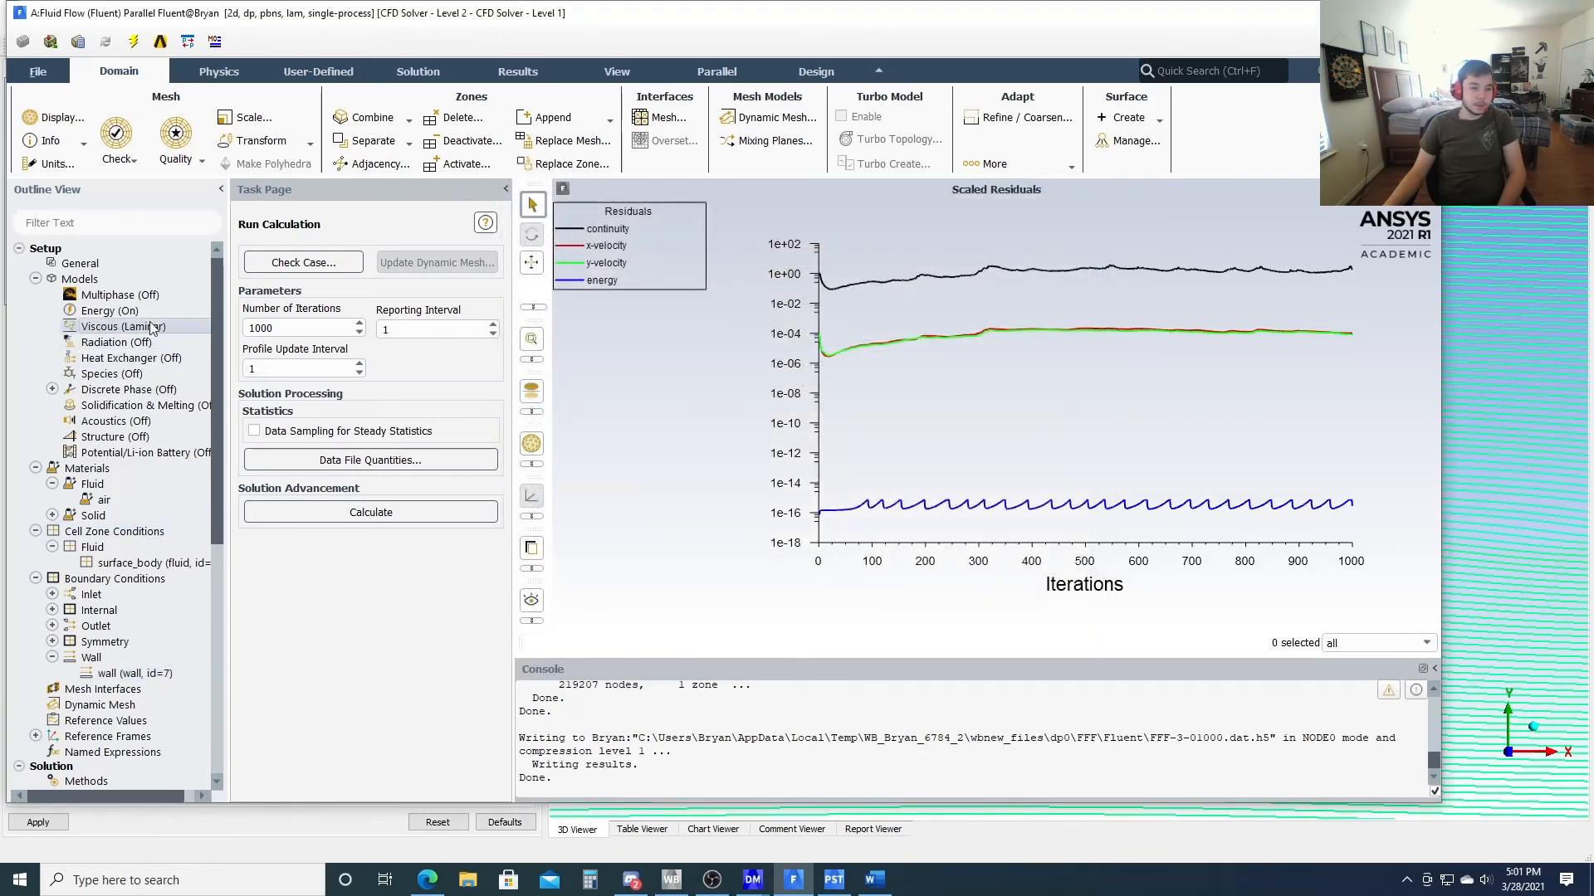
click(612, 259)
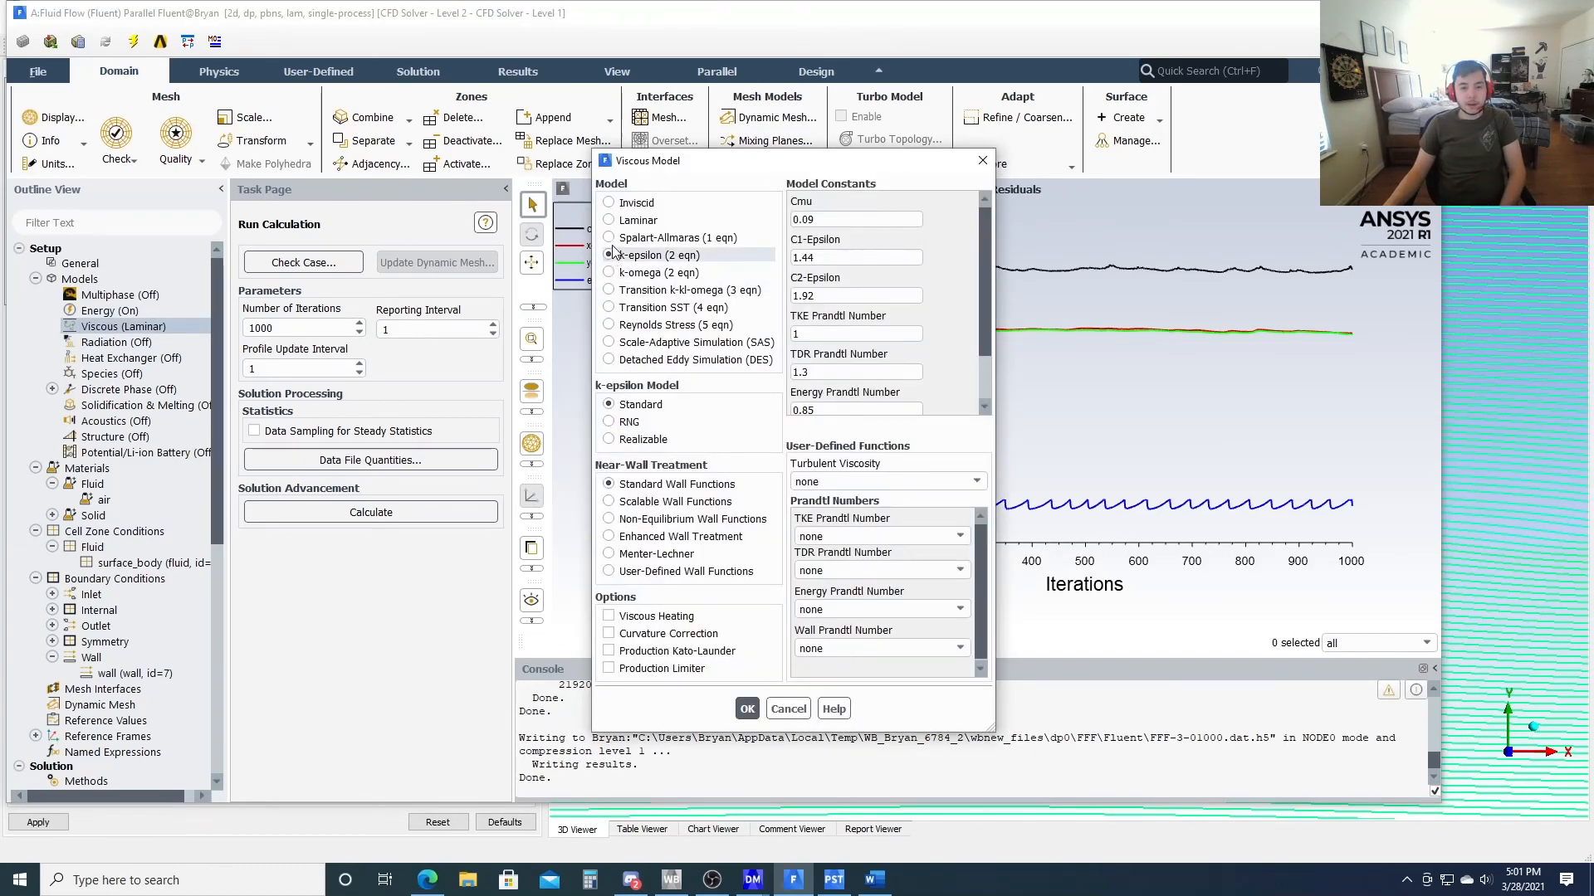
click(612, 238)
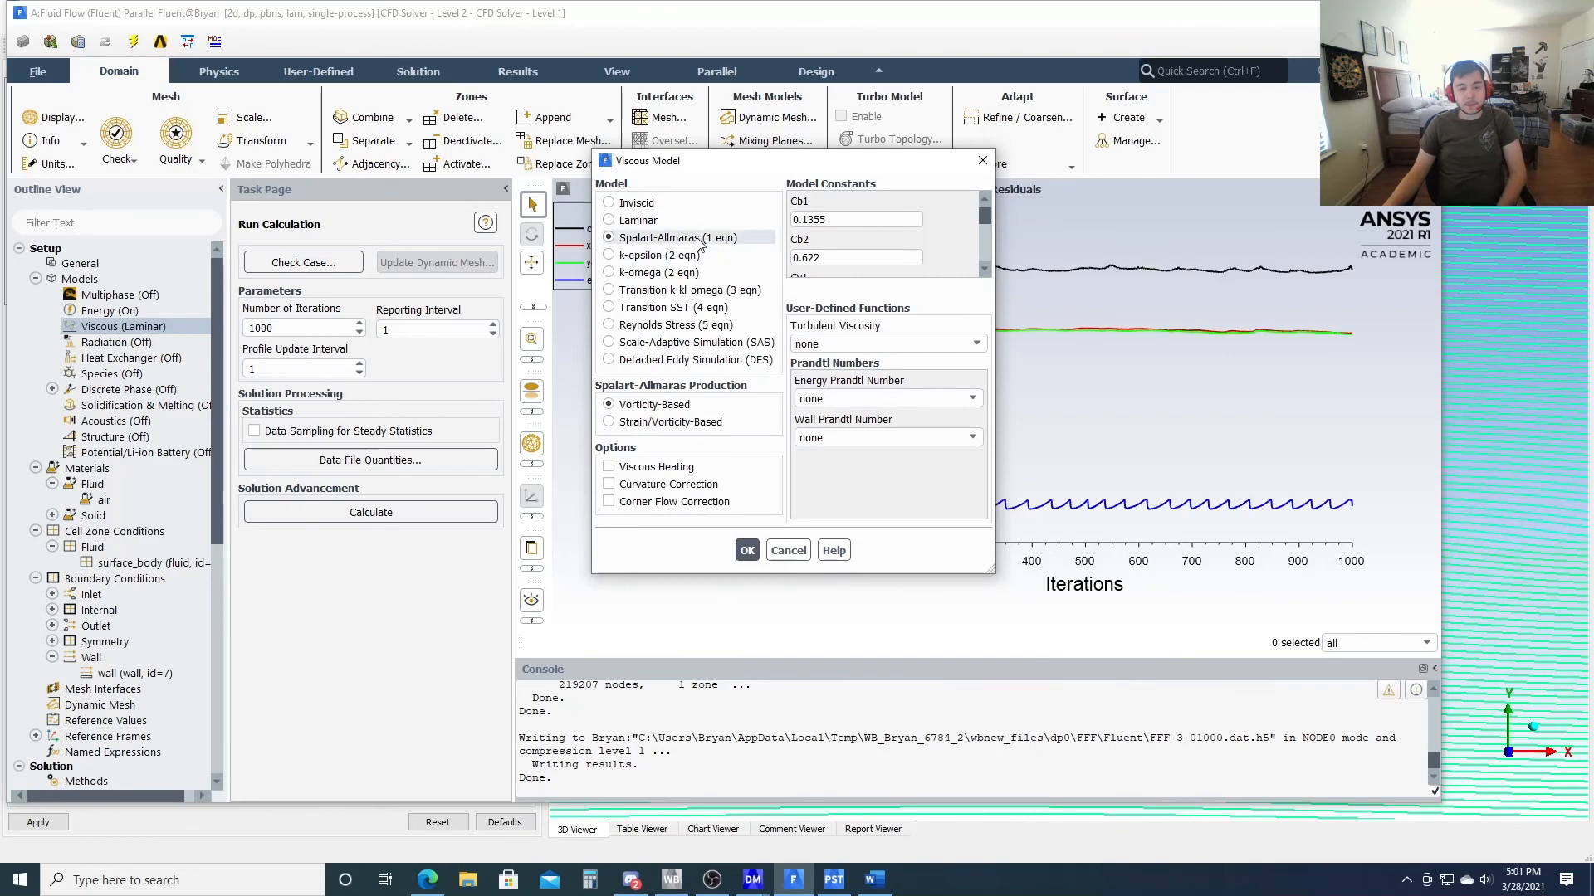
click(612, 257)
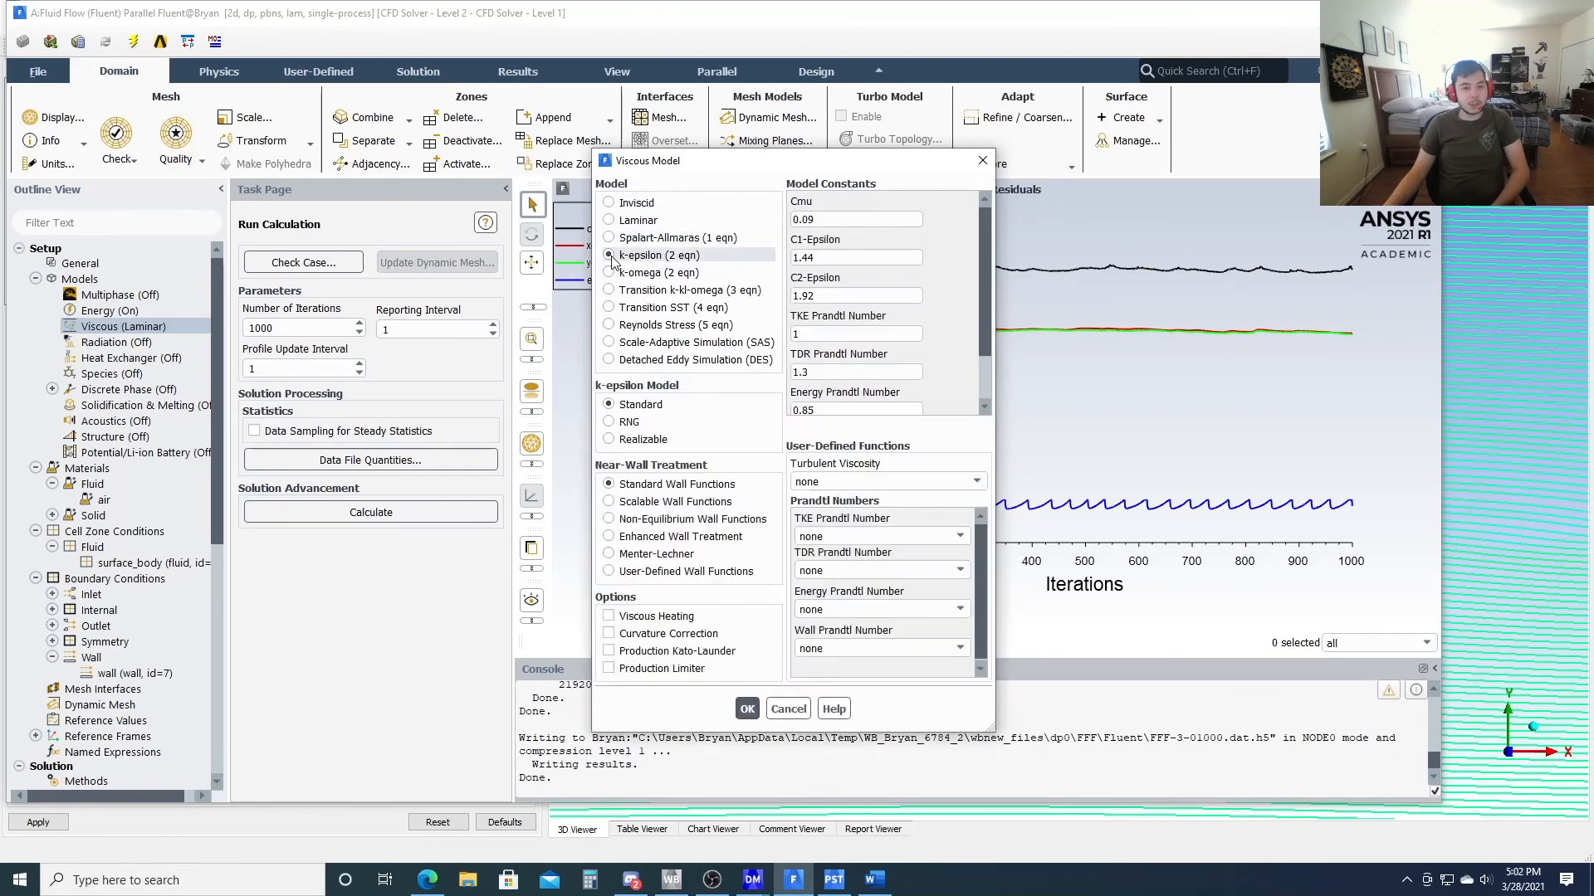
click(787, 709)
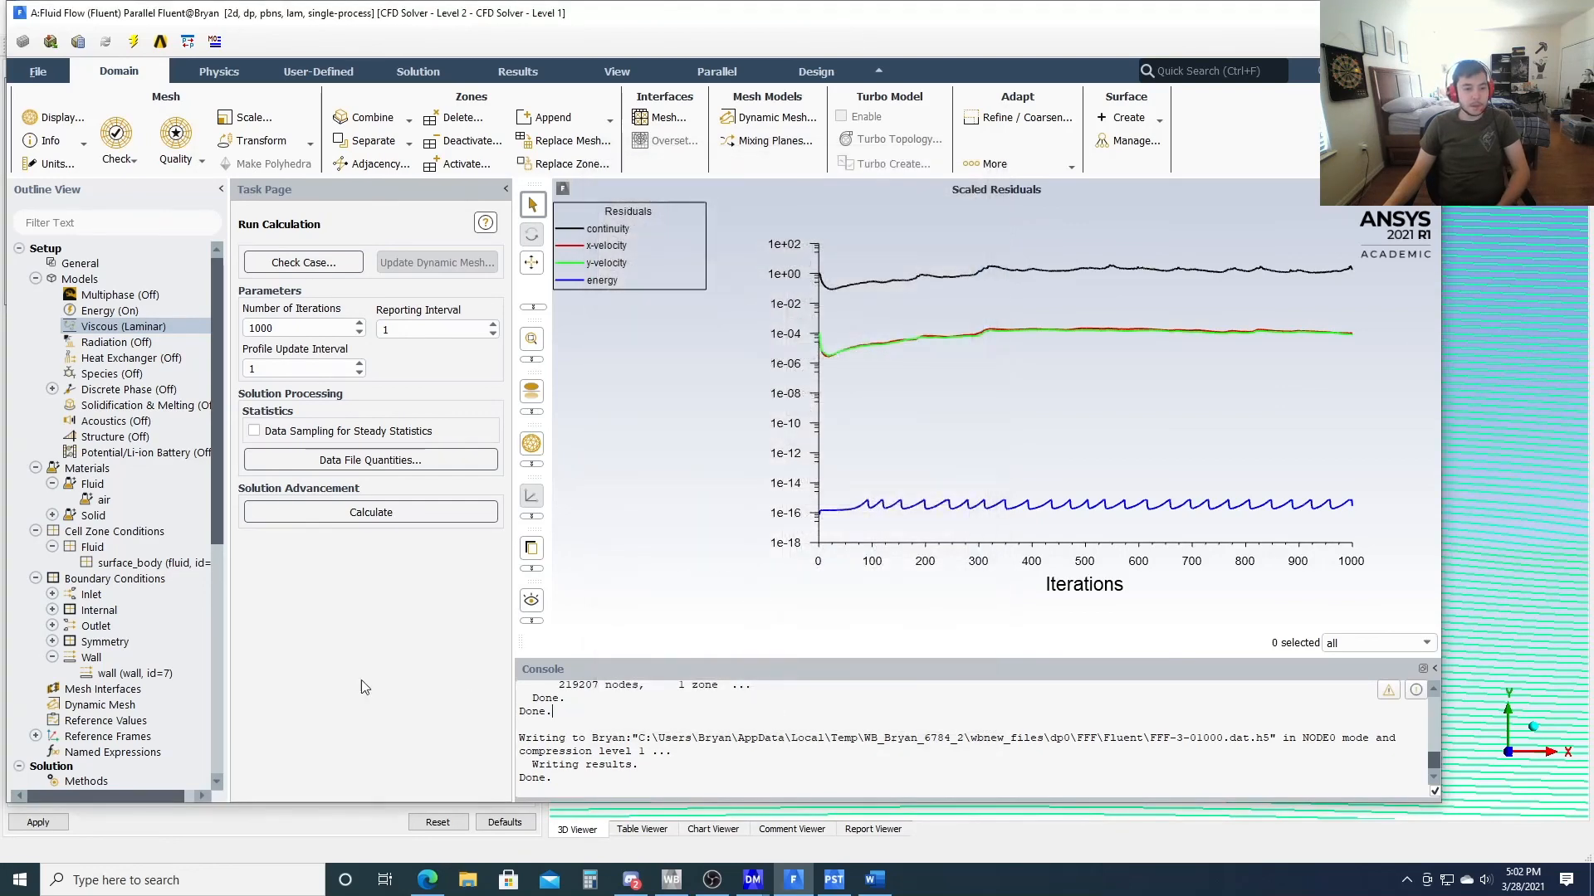
Reopen the wall boundary condition to check its rotational speed, and close it without changes
click(130, 675)
double_click(130, 673)
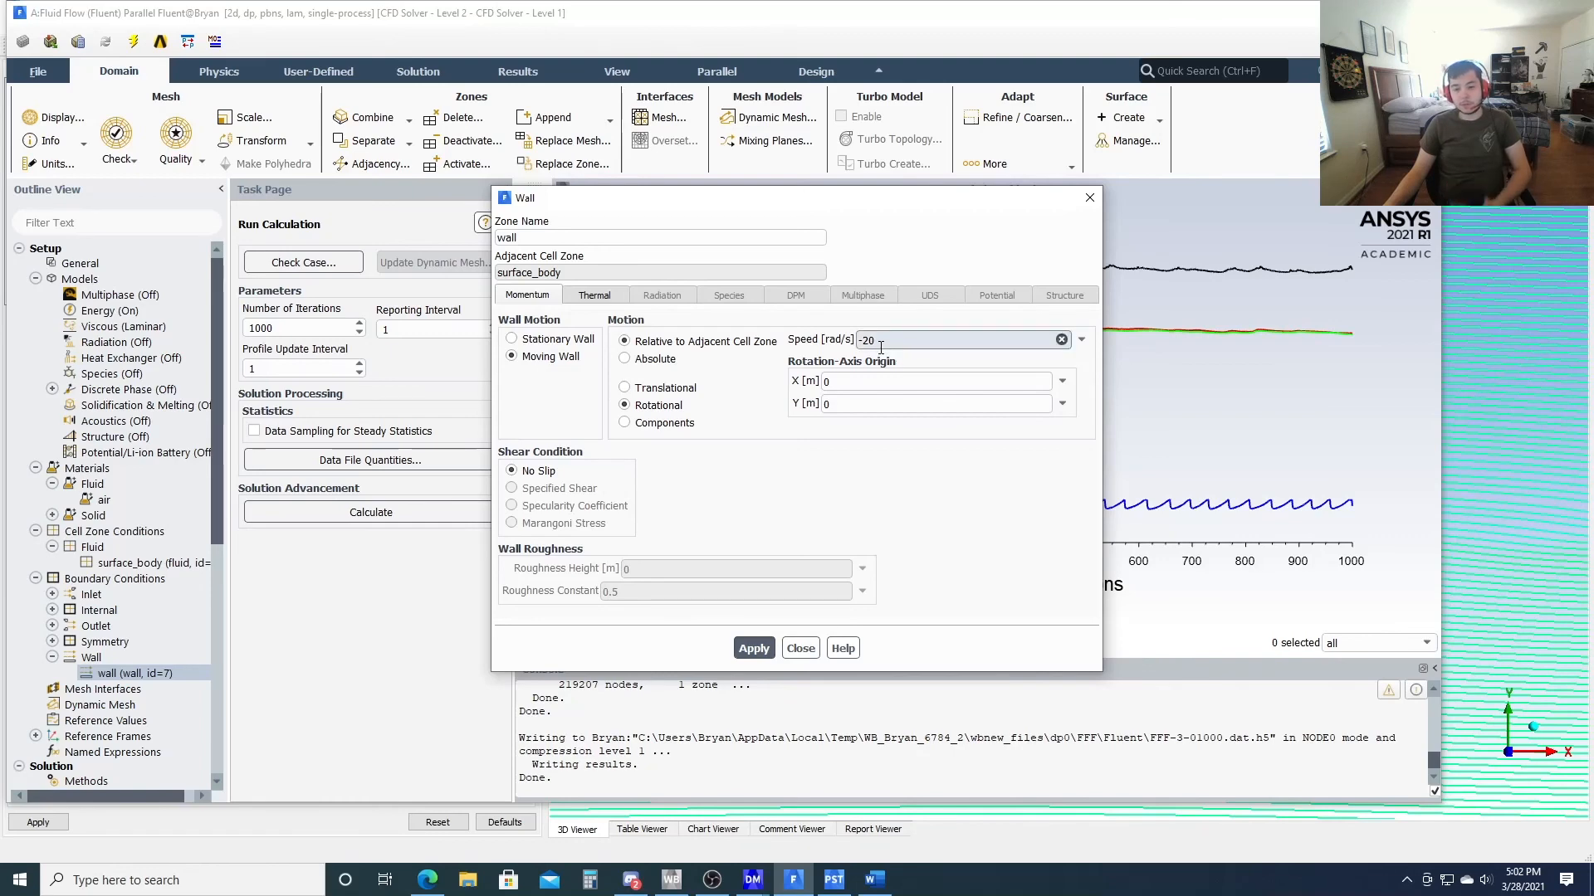
click(801, 648)
Create an XY plot of Pressure Coefficient along the direction vector on the wall surface, and save and plot it
scroll(120, 659, down, 9)
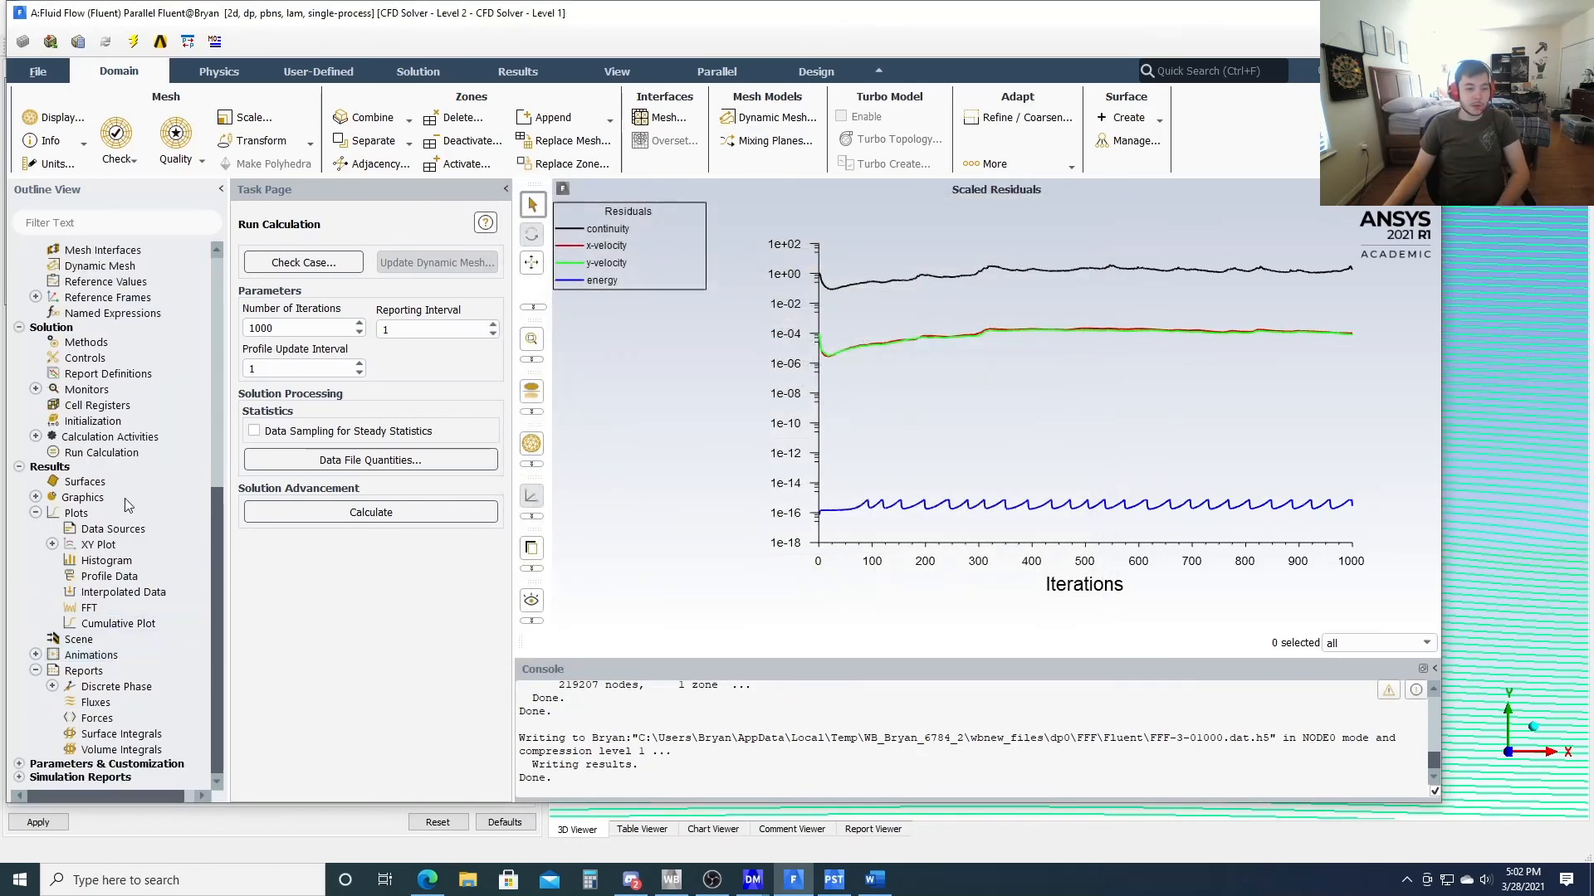
double_click(98, 545)
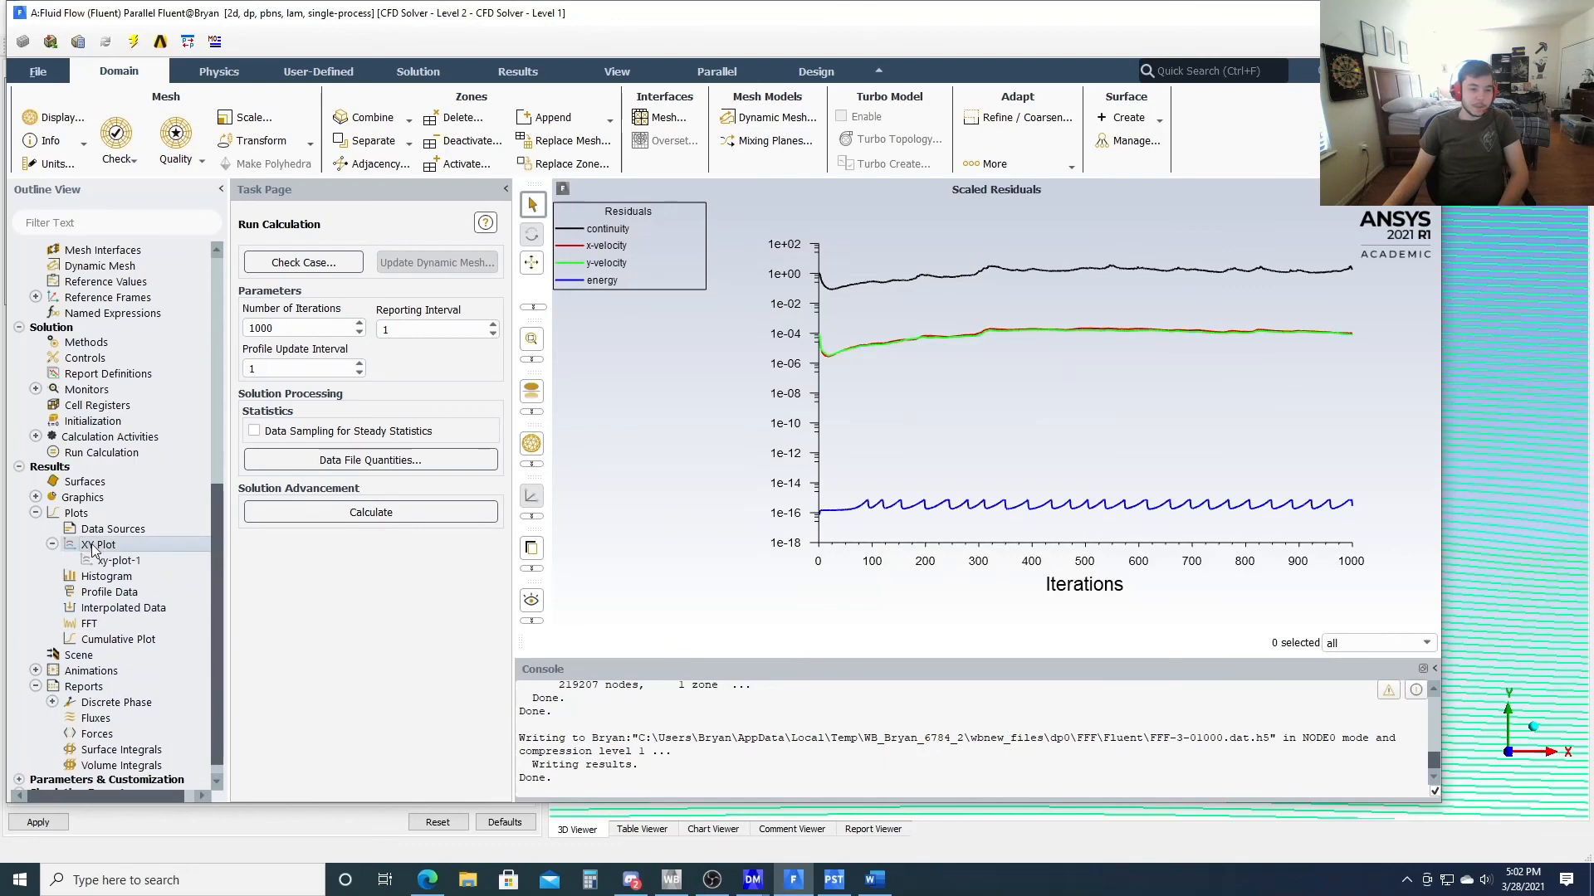
click(571, 494)
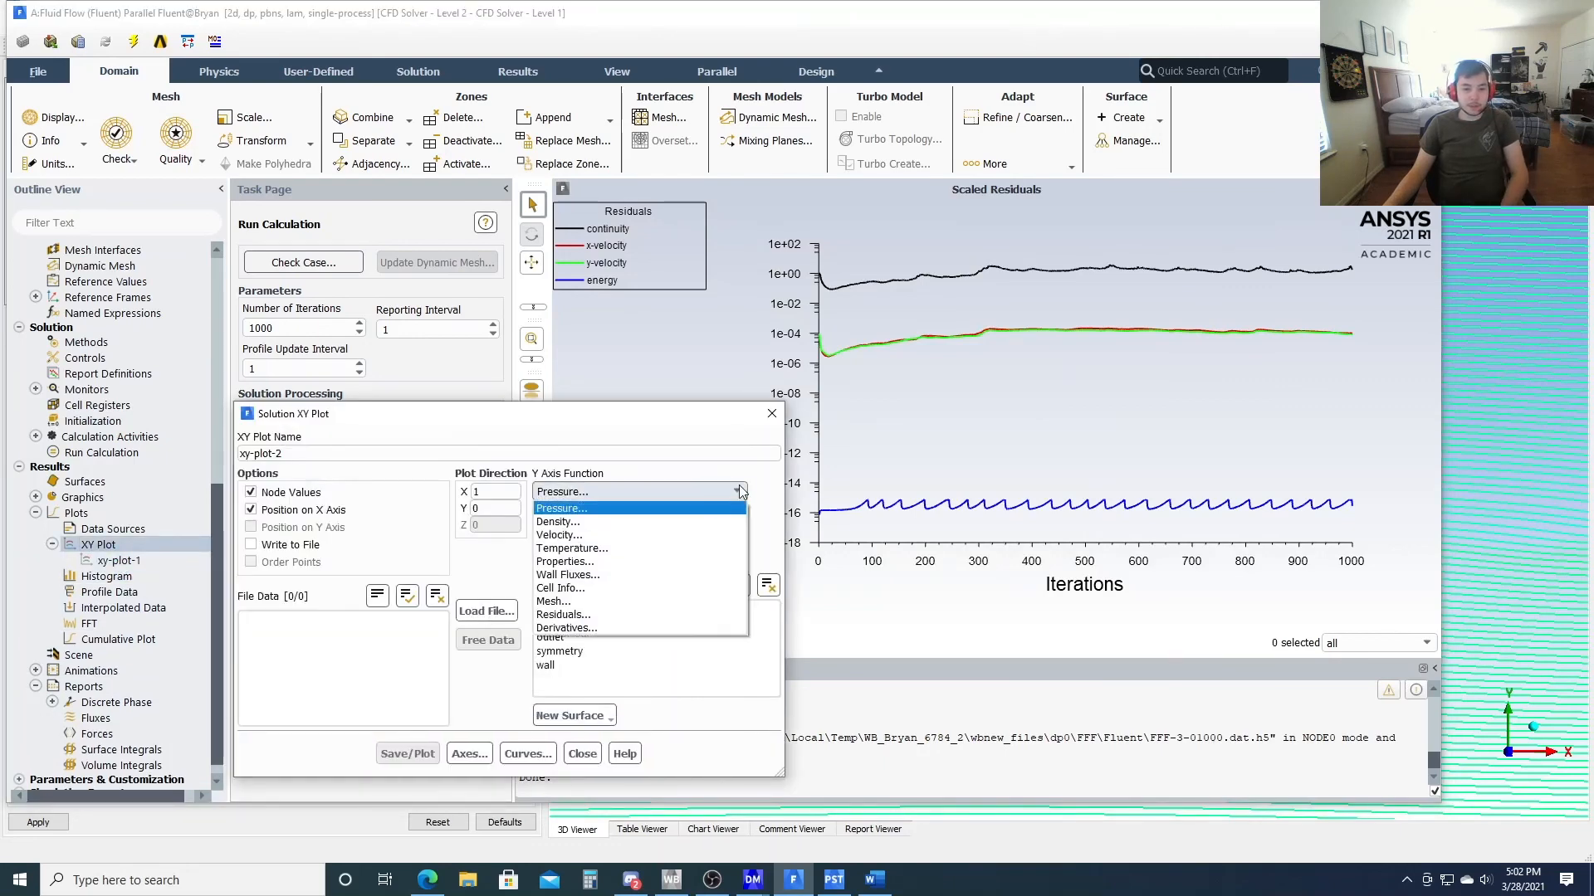
click(655, 508)
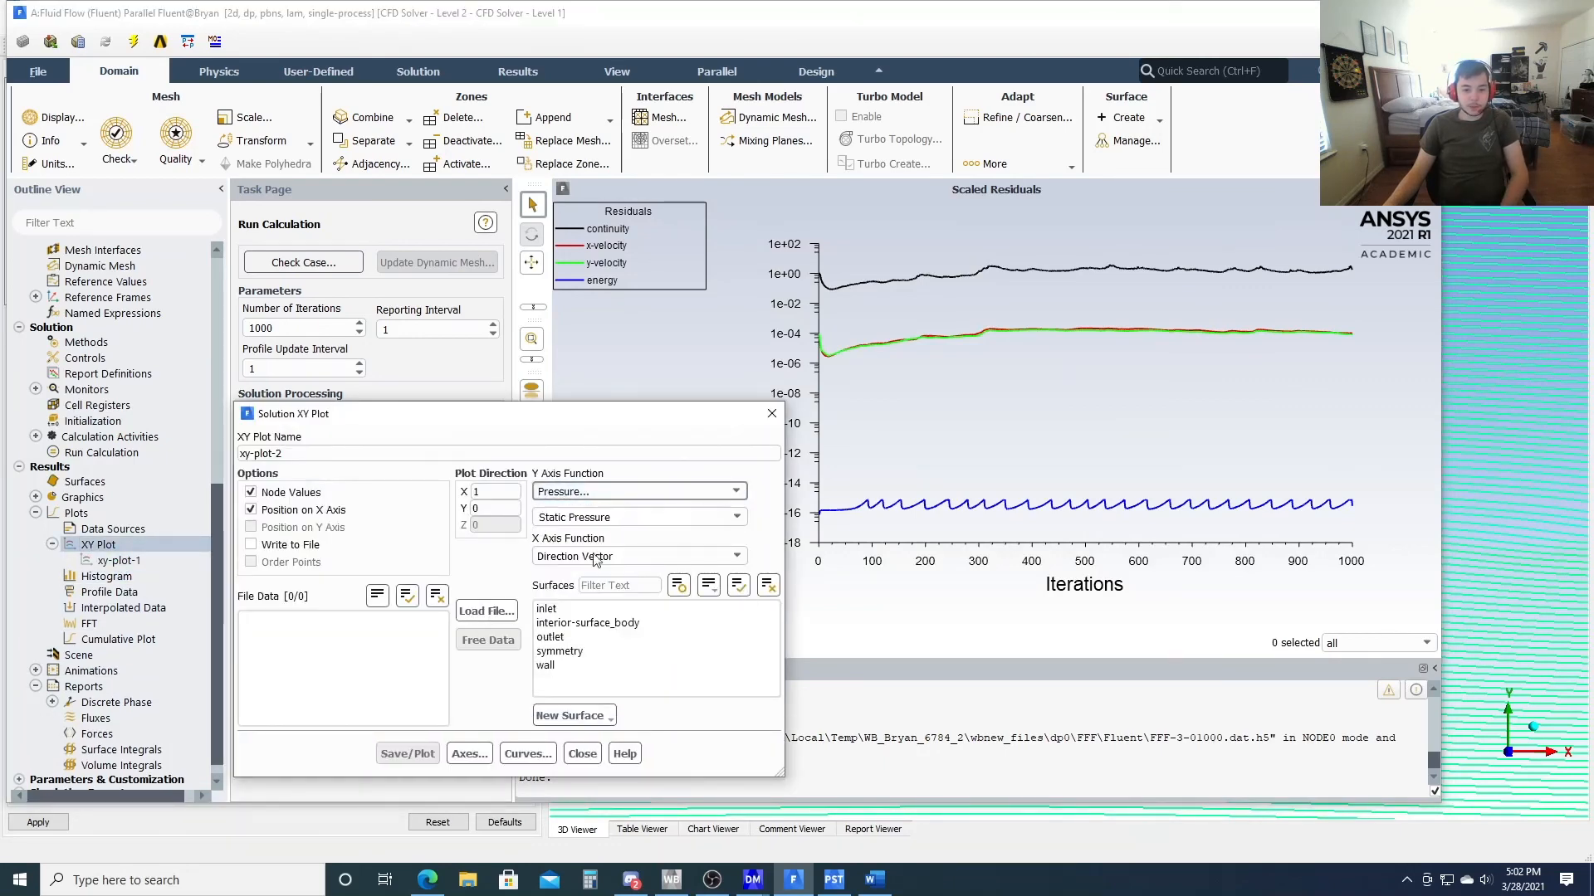
click(734, 517)
click(634, 549)
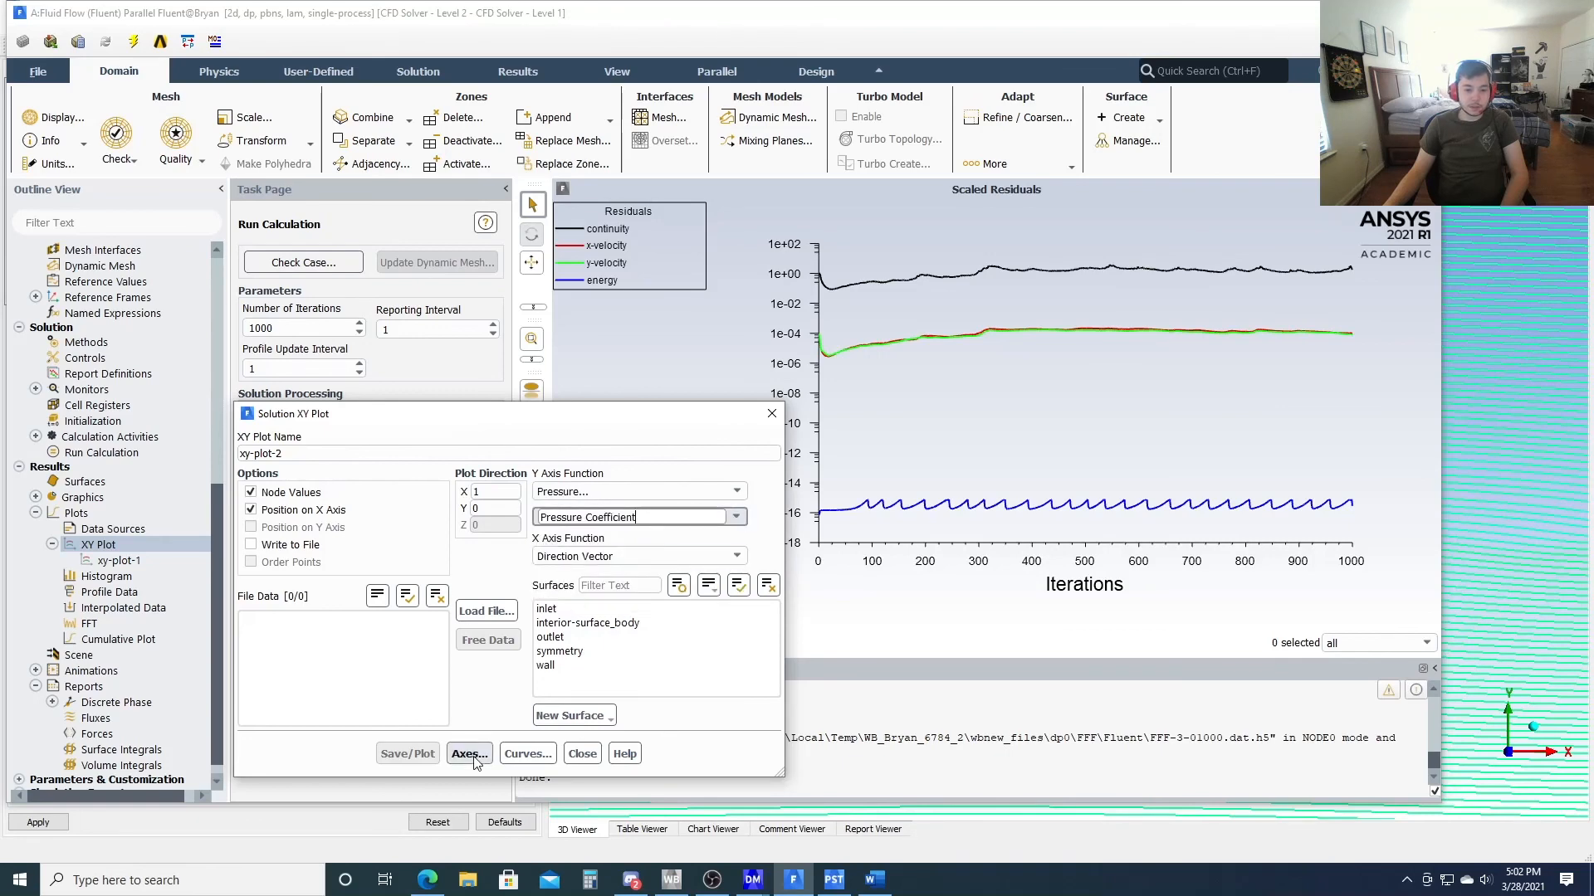
click(548, 664)
click(409, 754)
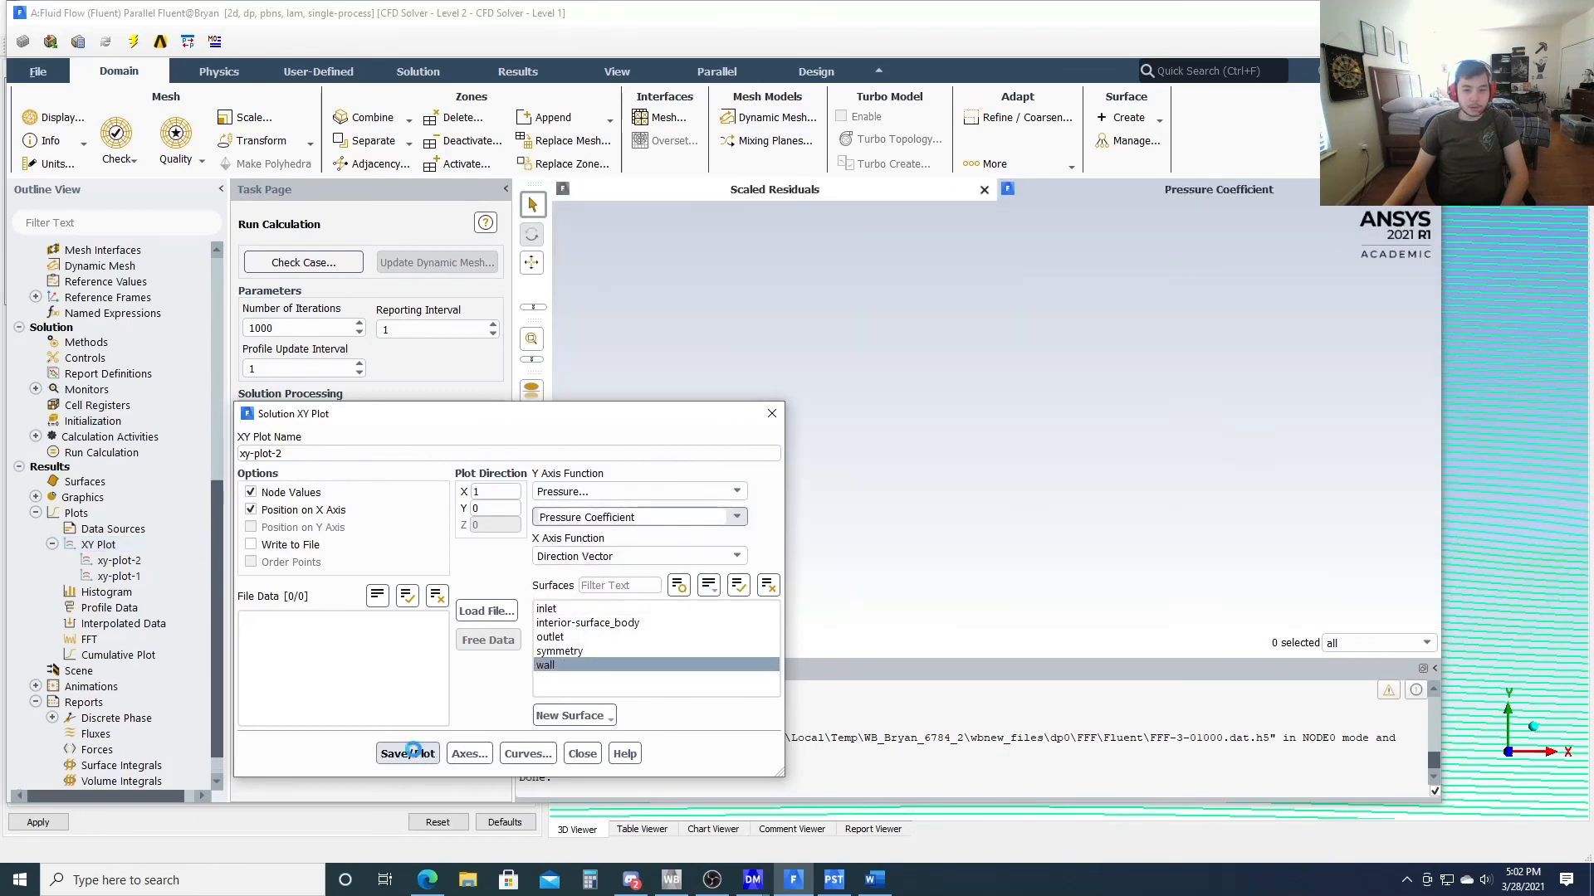
Change the XY plot's Y-axis function to Velocity Magnitude on the wall, replot it, and close the plot settings
click(642, 492)
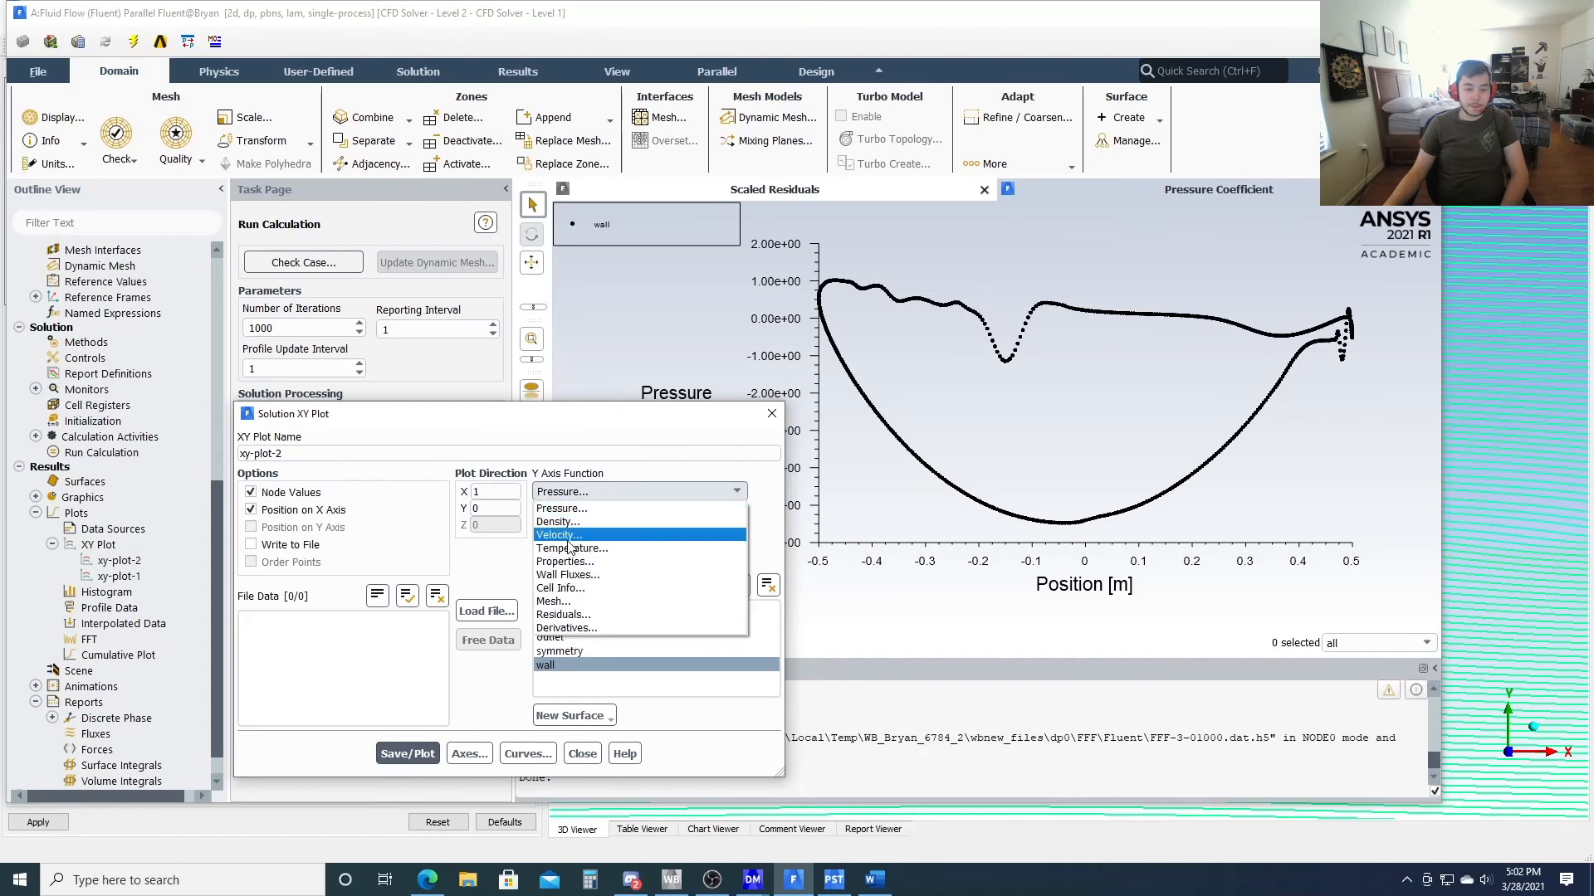
click(570, 536)
click(438, 753)
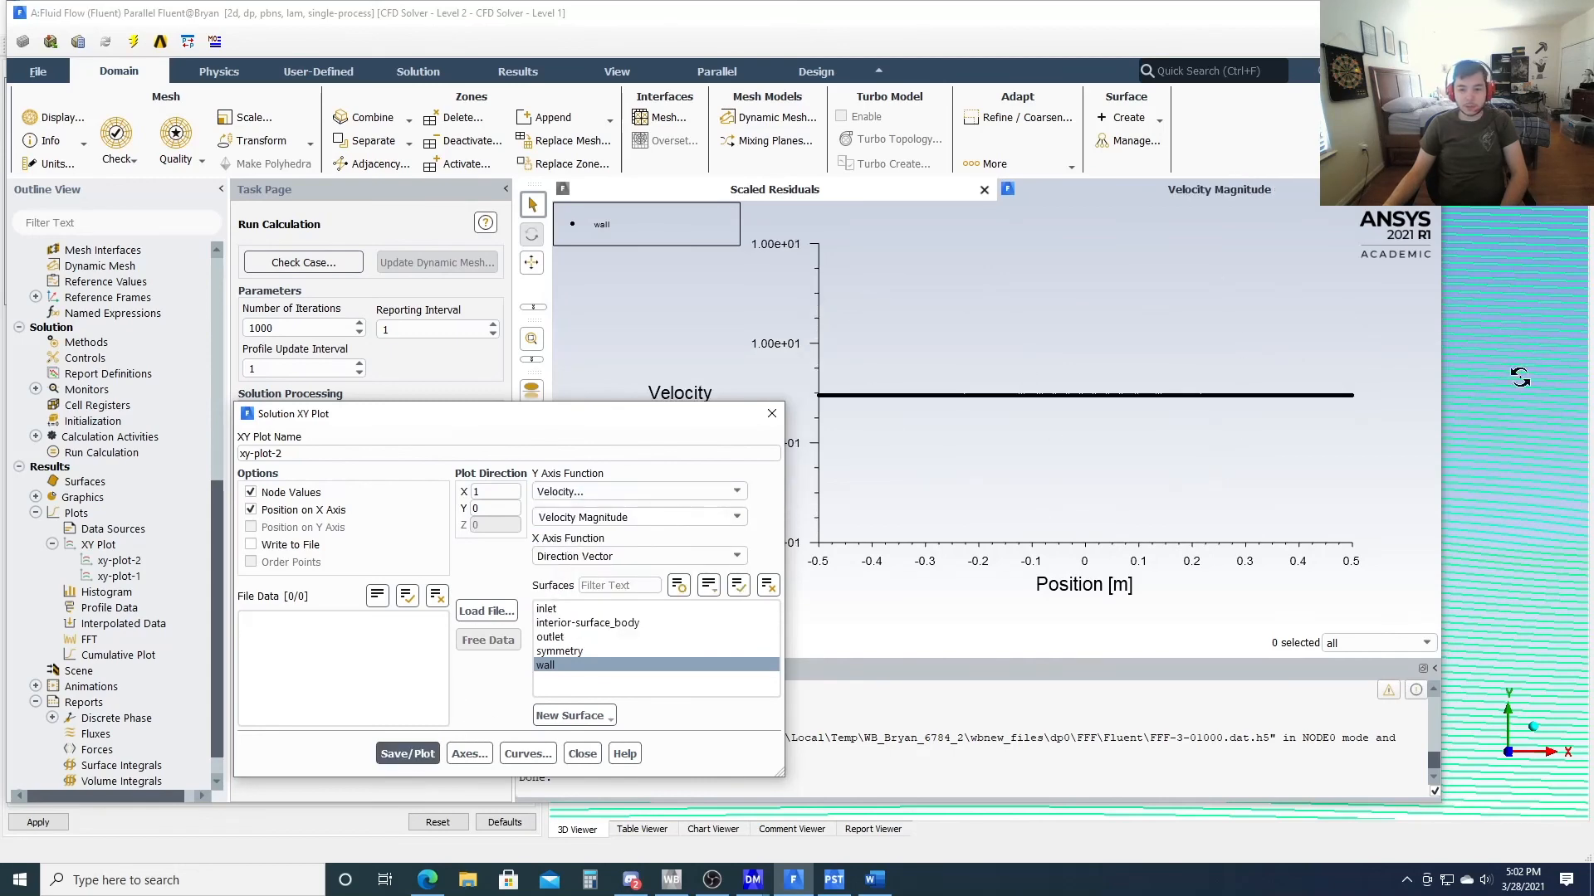
click(763, 415)
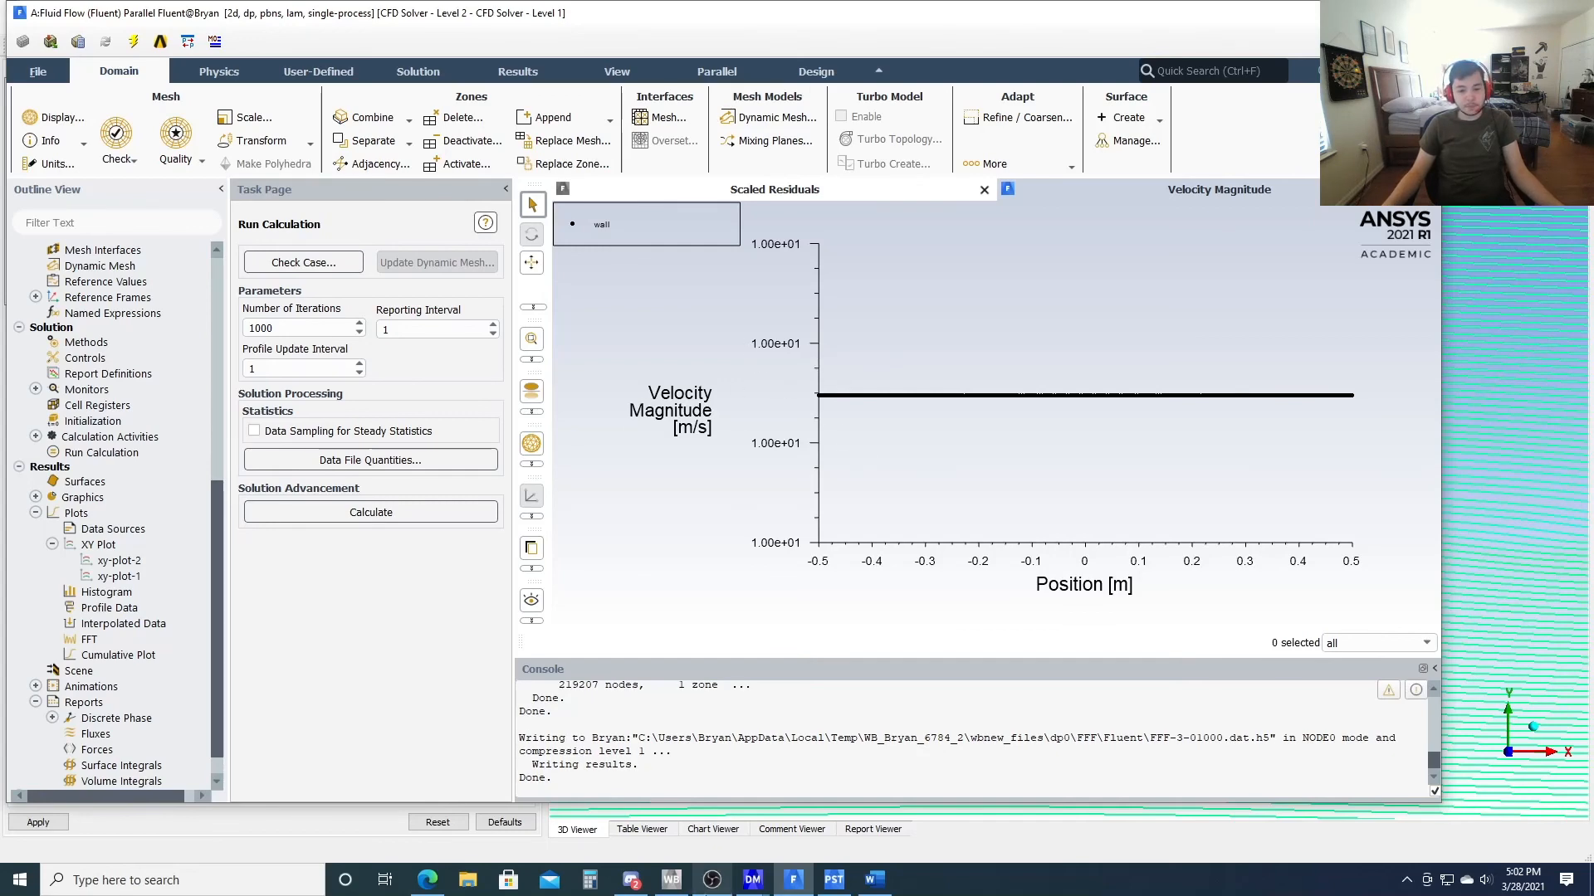
click(712, 880)
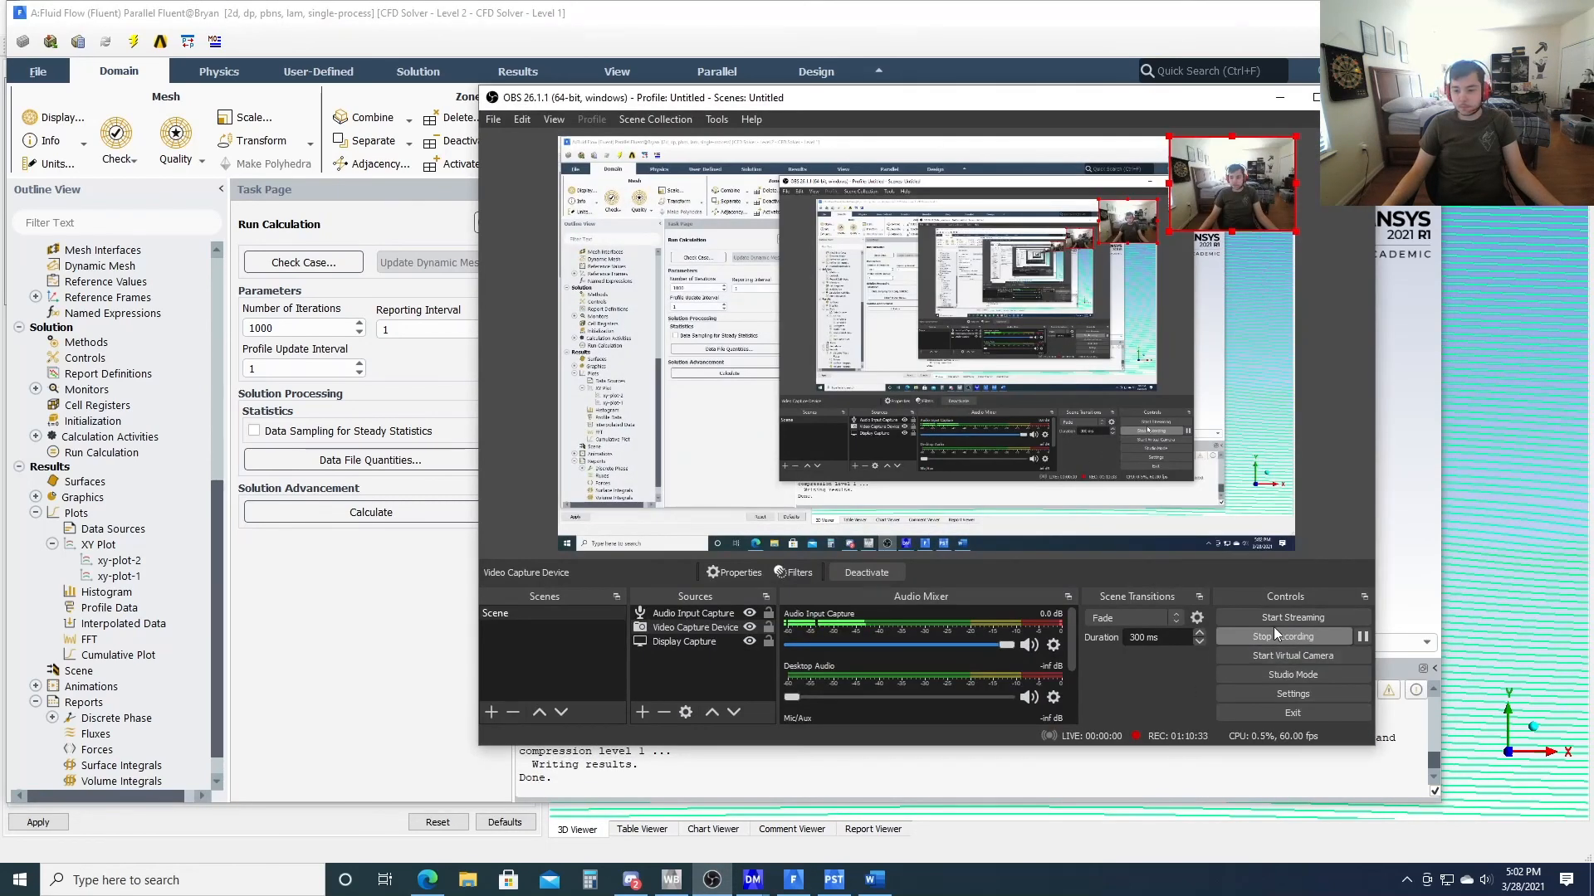